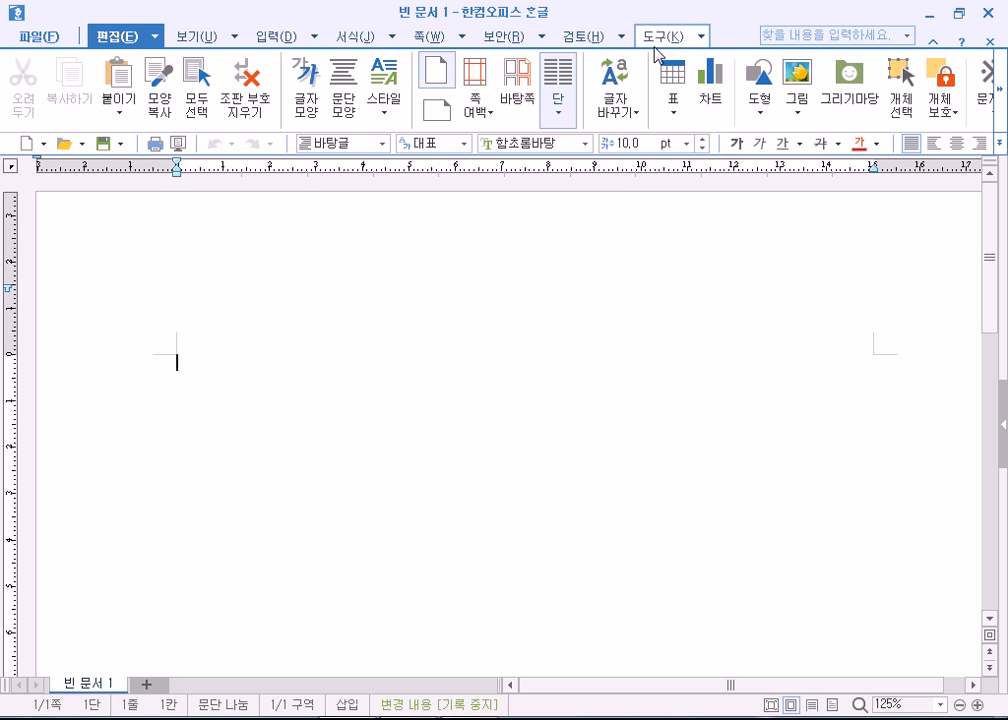
# Turn on the display of paragraph marks (문단 부호) in the blank document
pyautogui.click(196, 37)
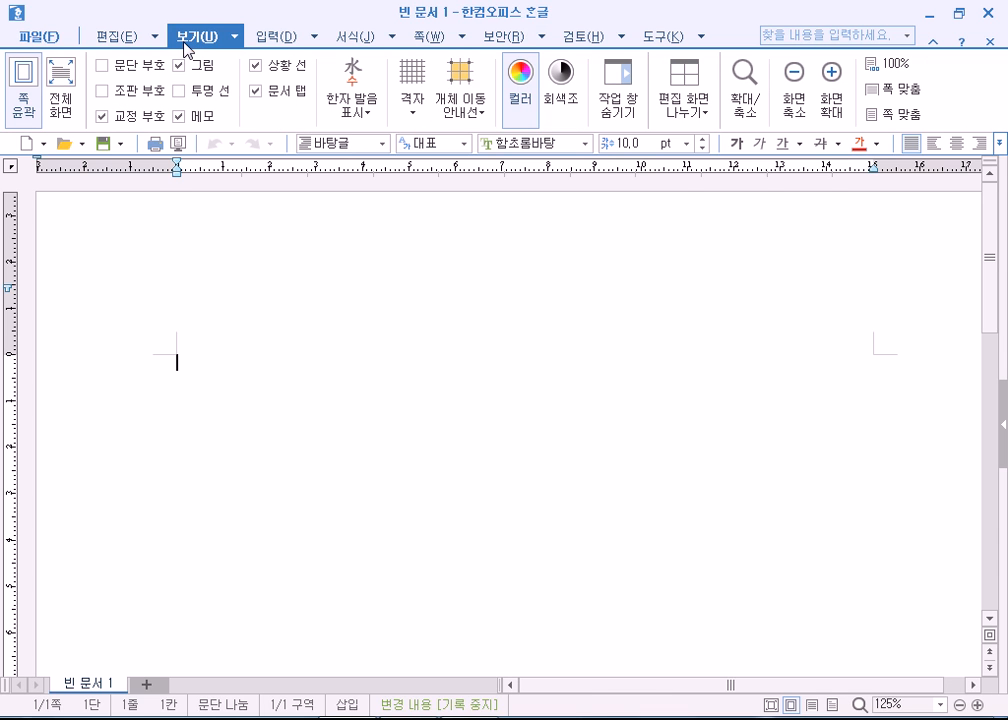
pyautogui.click(102, 66)
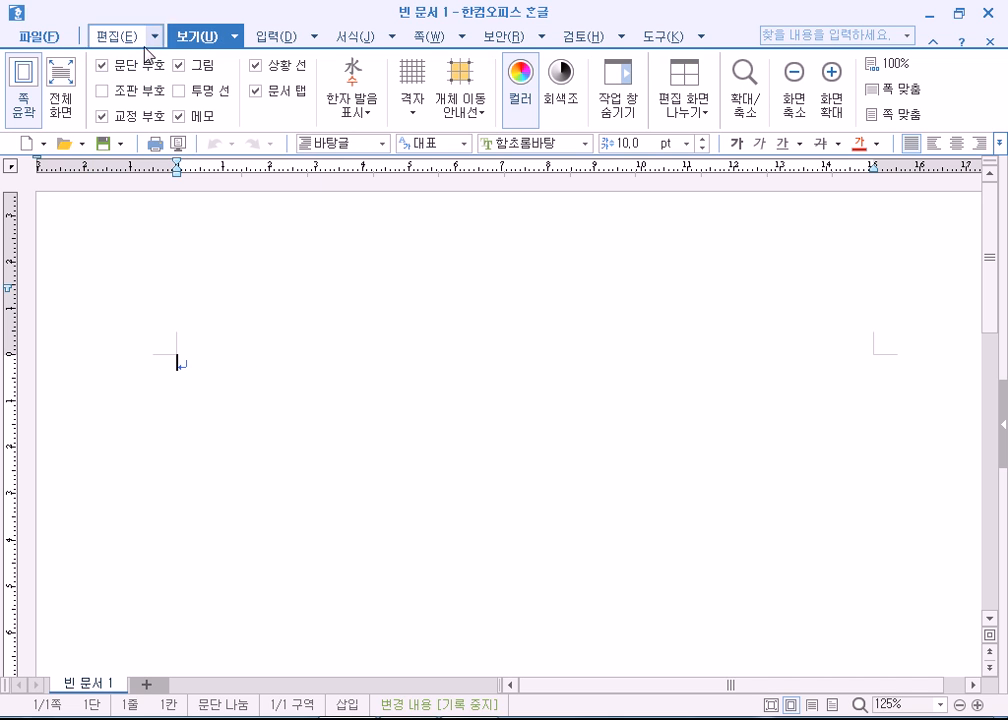
pyautogui.click(102, 66)
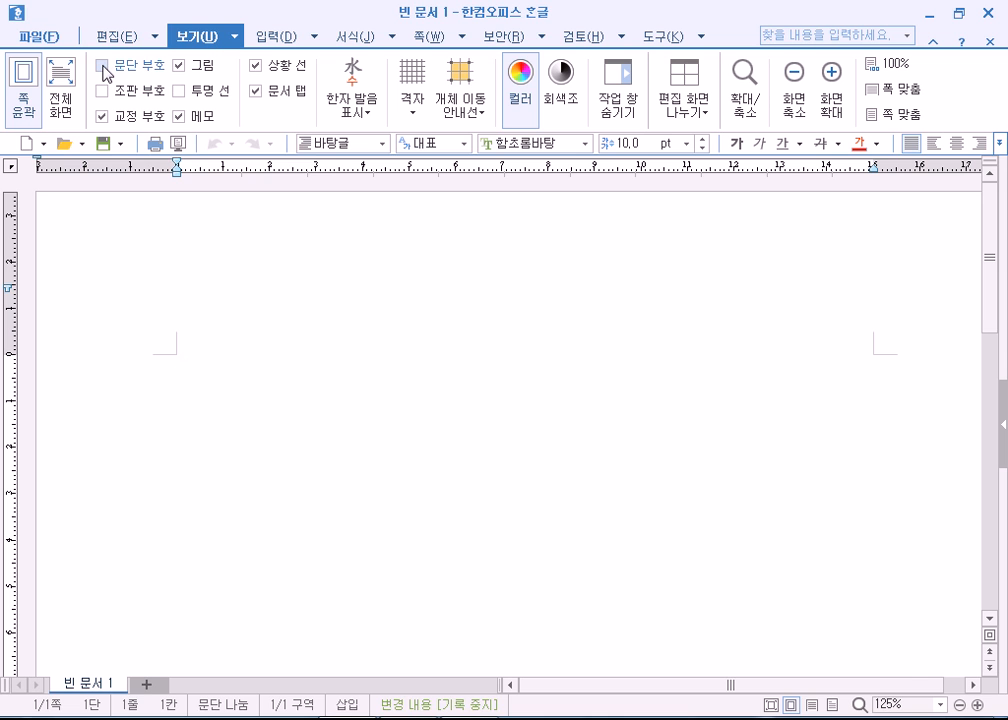
pyautogui.click(103, 66)
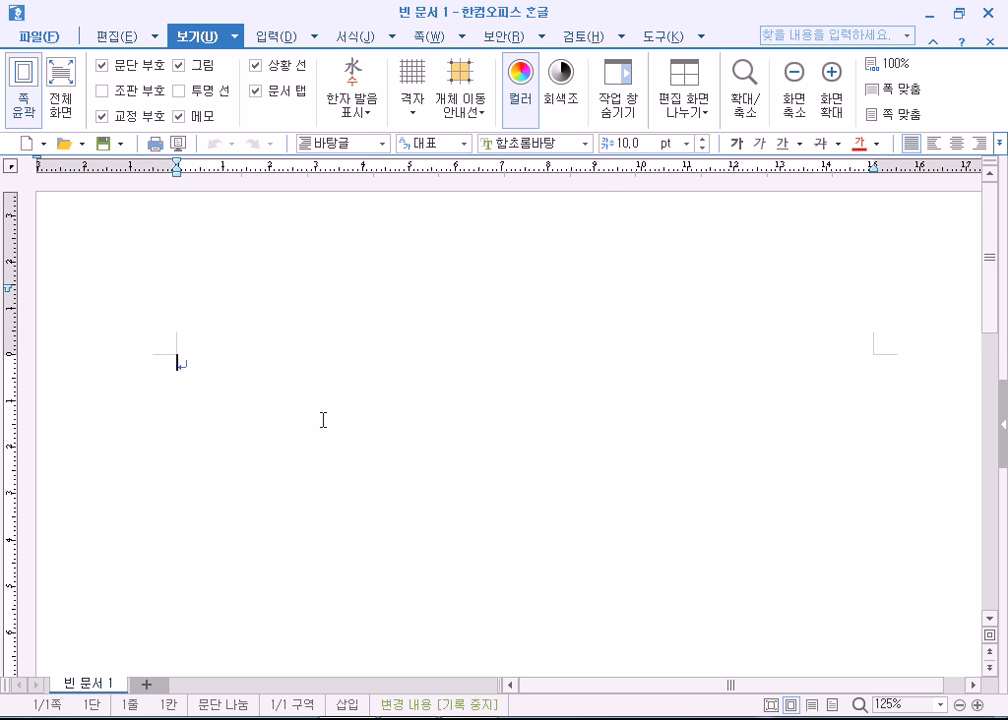
# Try the fit-width, whole-page and 100% zoom levels, finishing with the page fitted to the window width (폭 맞춤)
pyautogui.click(907, 90)
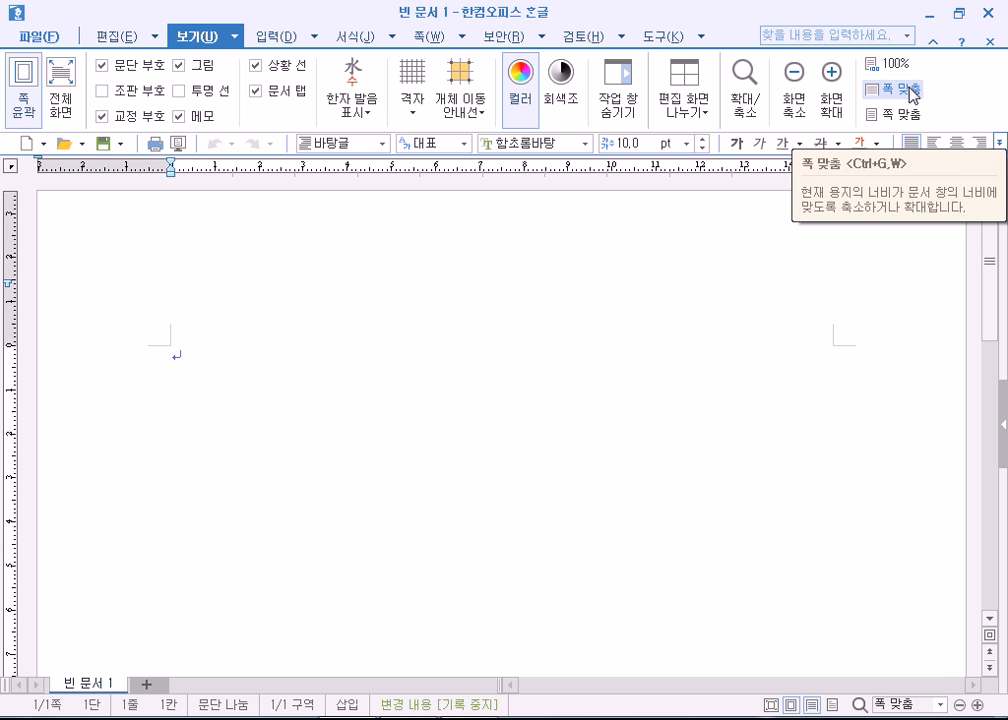
pyautogui.click(907, 116)
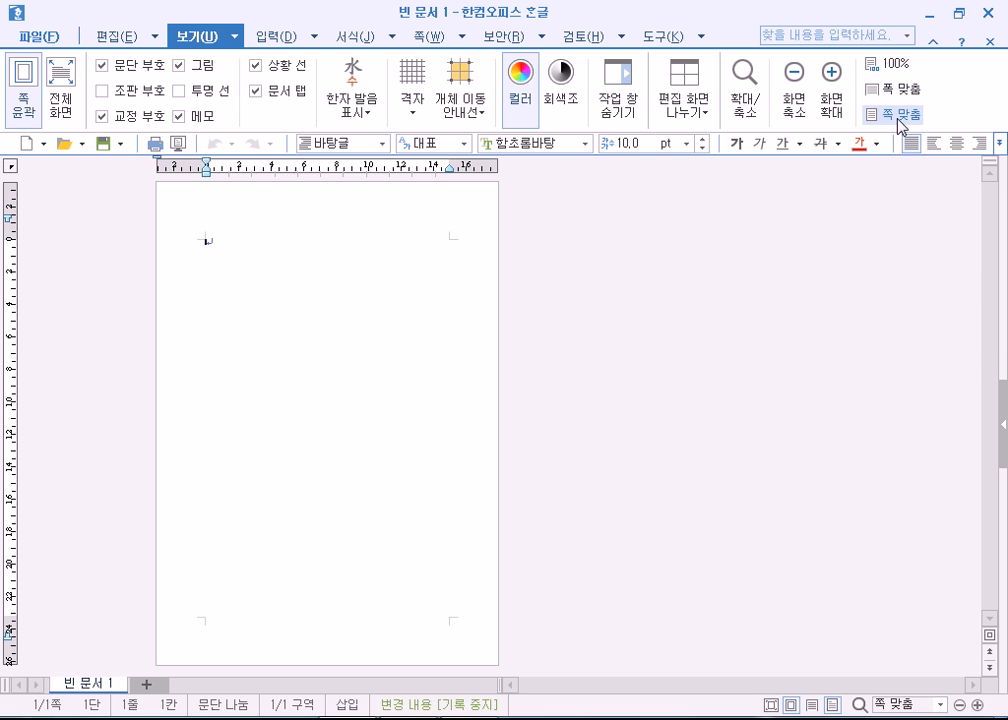
pyautogui.click(903, 66)
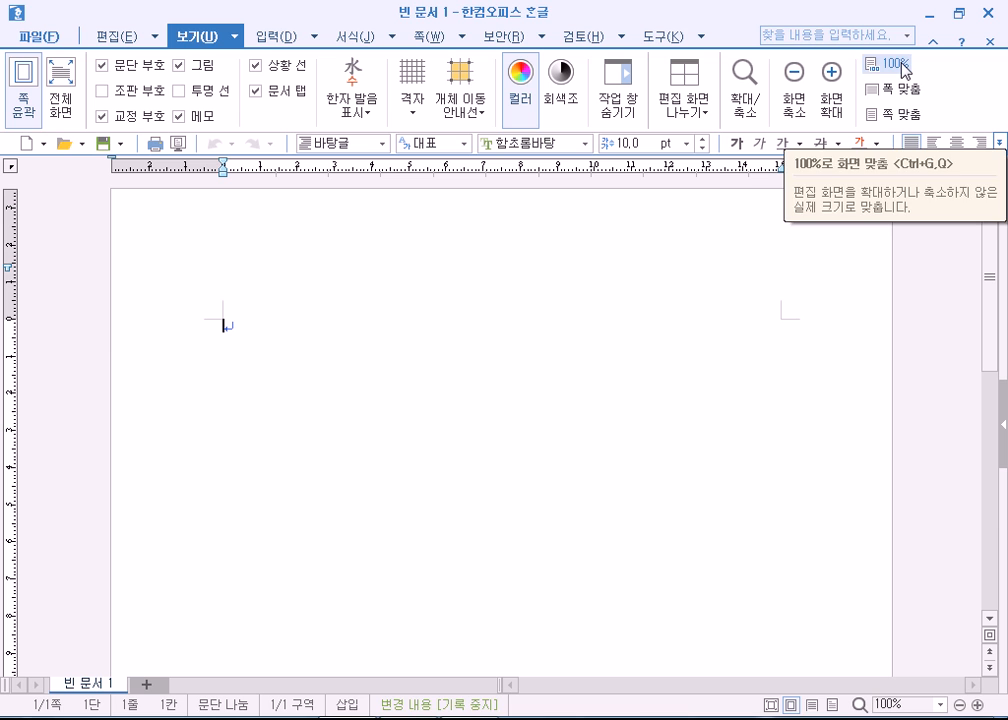
pyautogui.click(903, 90)
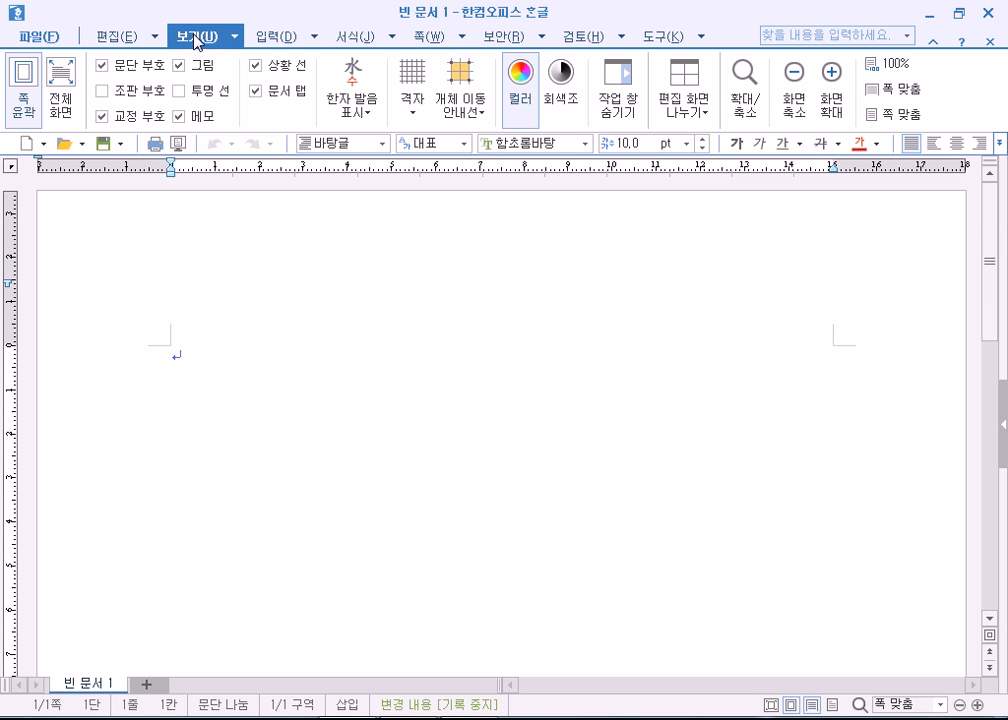
pyautogui.click(236, 38)
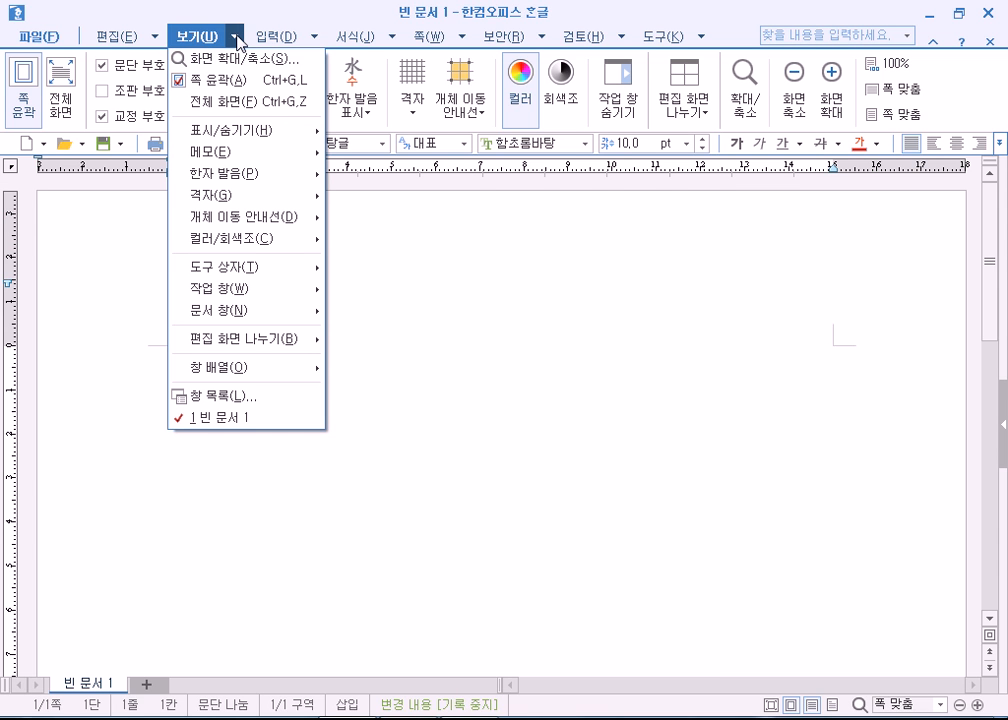
pyautogui.click(237, 40)
pyautogui.click(237, 40)
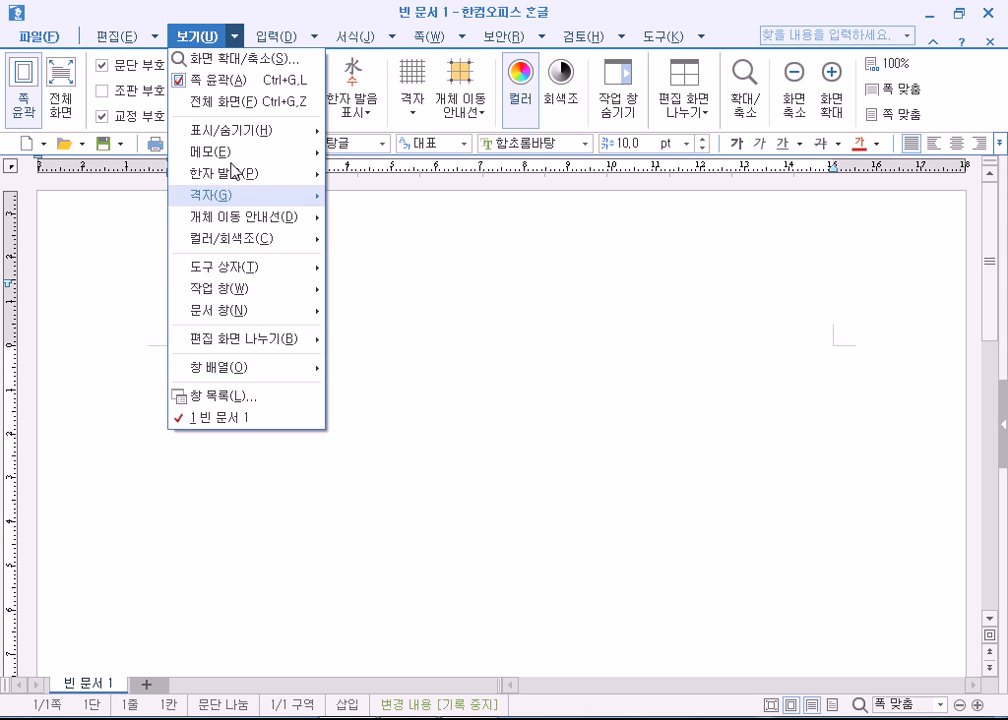
pyautogui.moveTo(293, 38)
pyautogui.moveTo(515, 38)
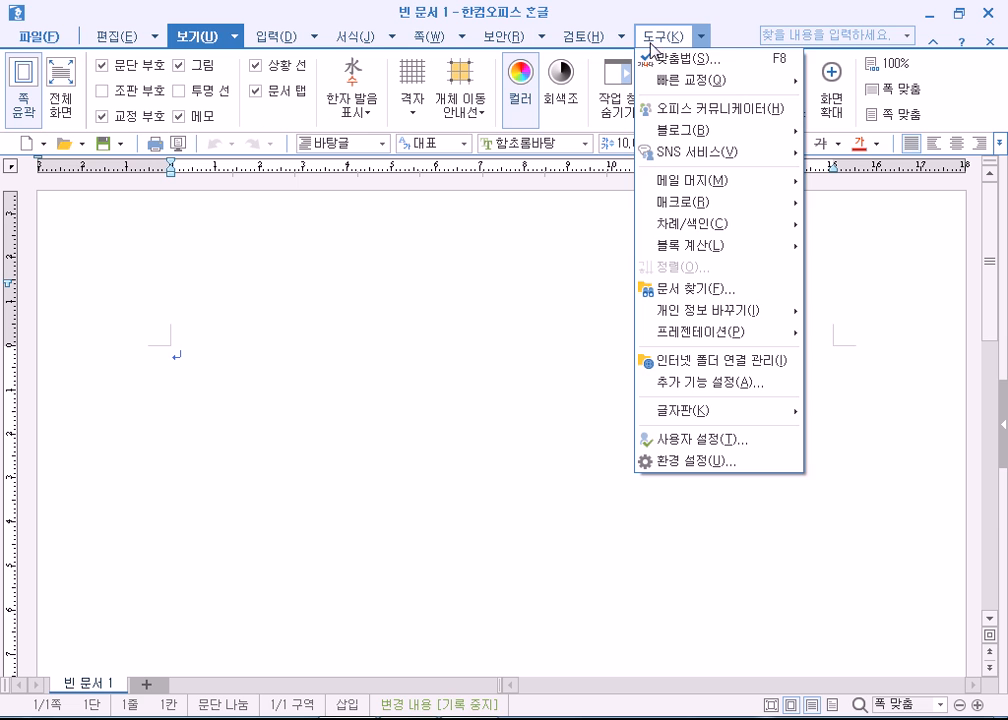
pyautogui.click(268, 279)
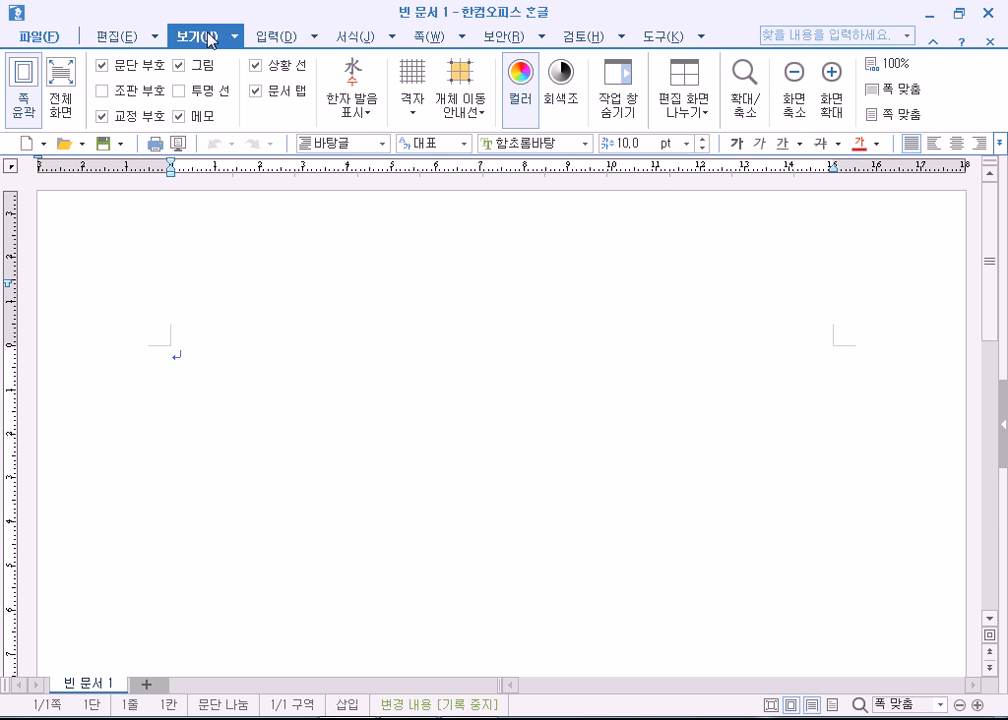
pyautogui.click(268, 40)
pyautogui.click(192, 38)
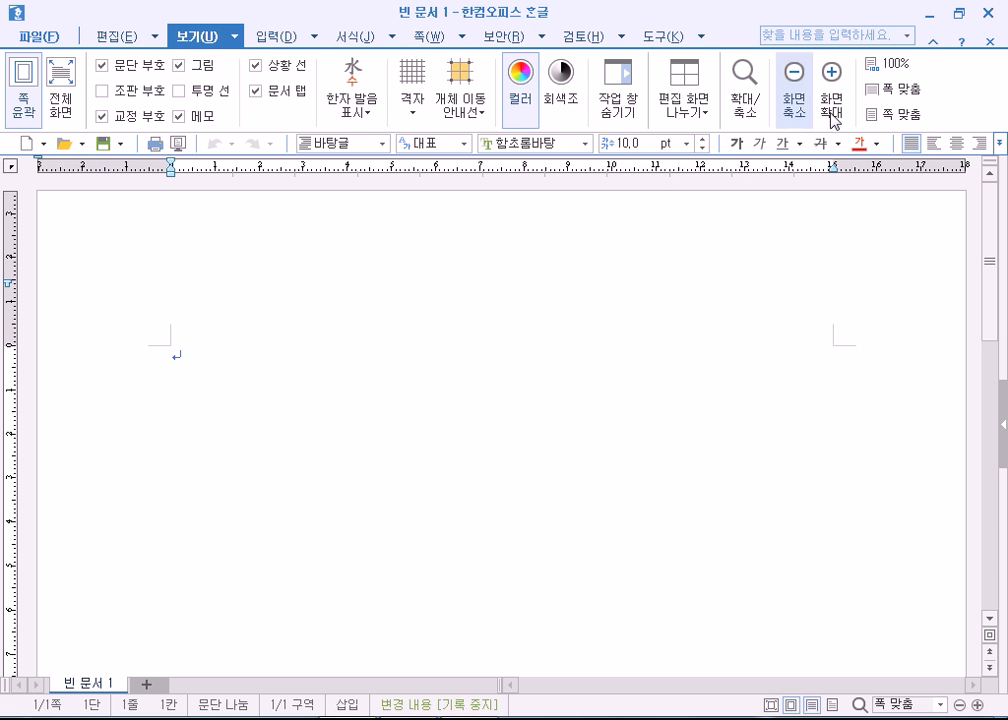
pyautogui.click(268, 37)
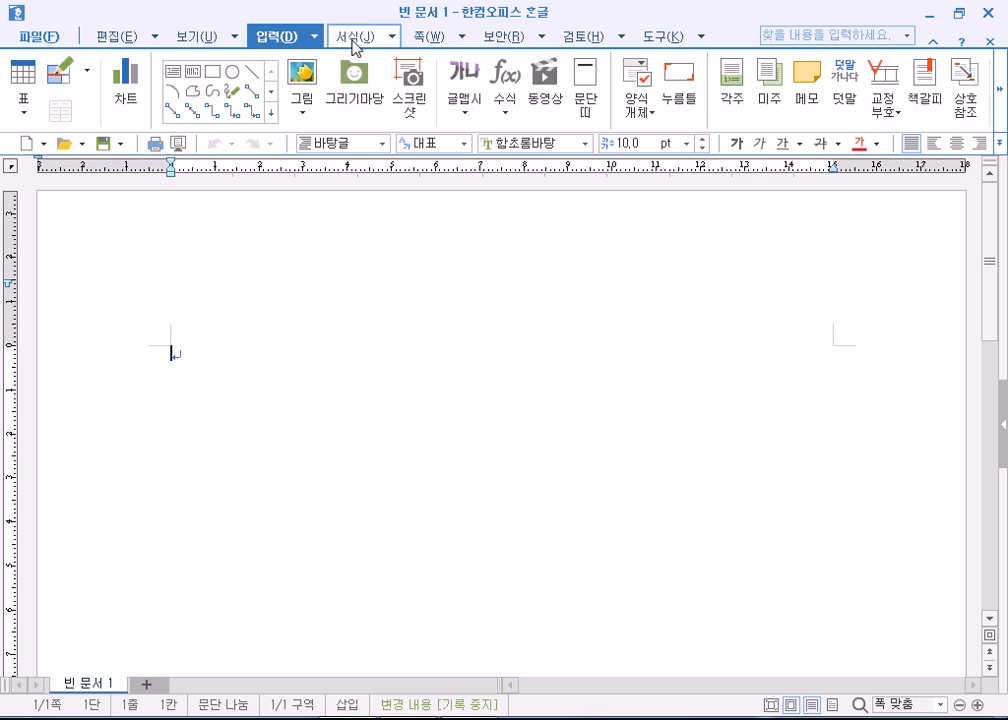
pyautogui.click(354, 40)
pyautogui.click(428, 45)
pyautogui.click(520, 42)
pyautogui.click(580, 42)
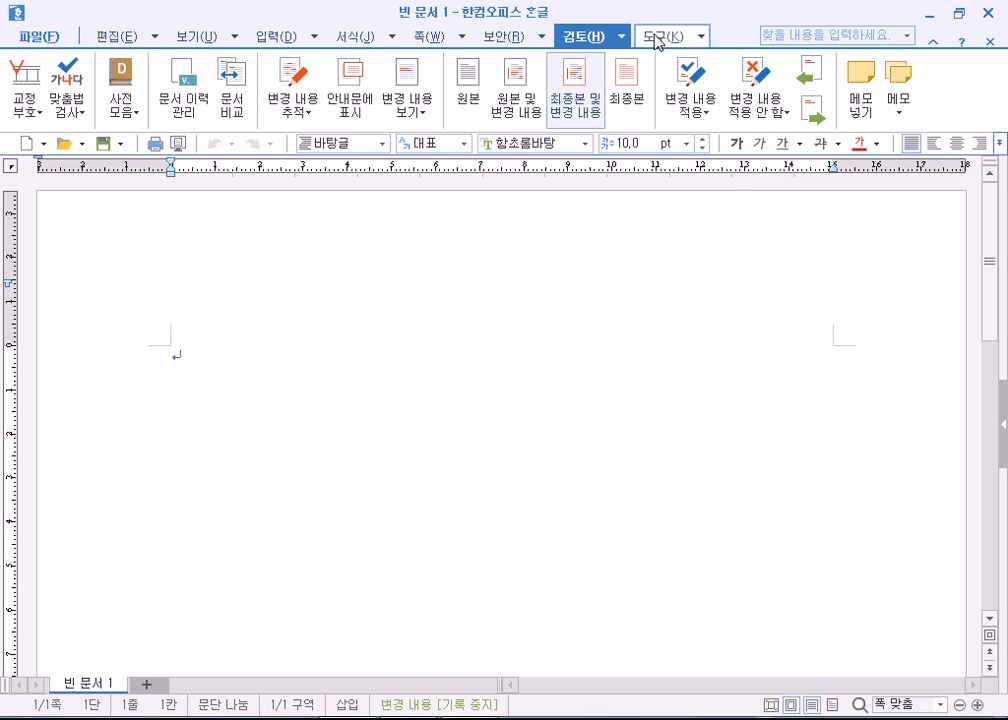
pyautogui.click(665, 40)
pyautogui.click(192, 38)
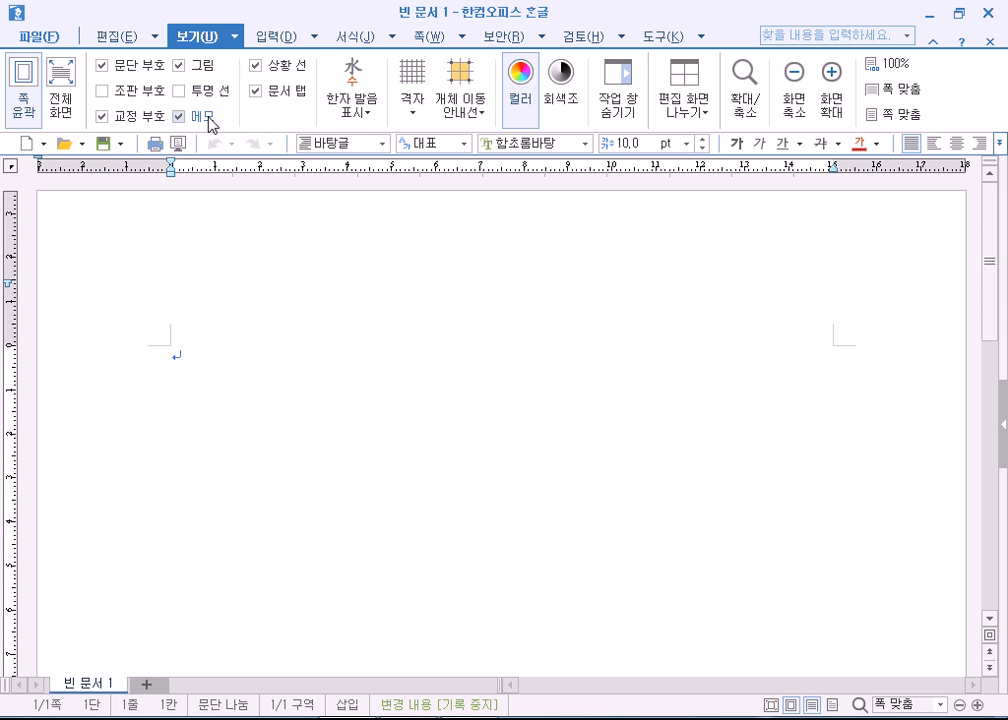
pyautogui.click(450, 718)
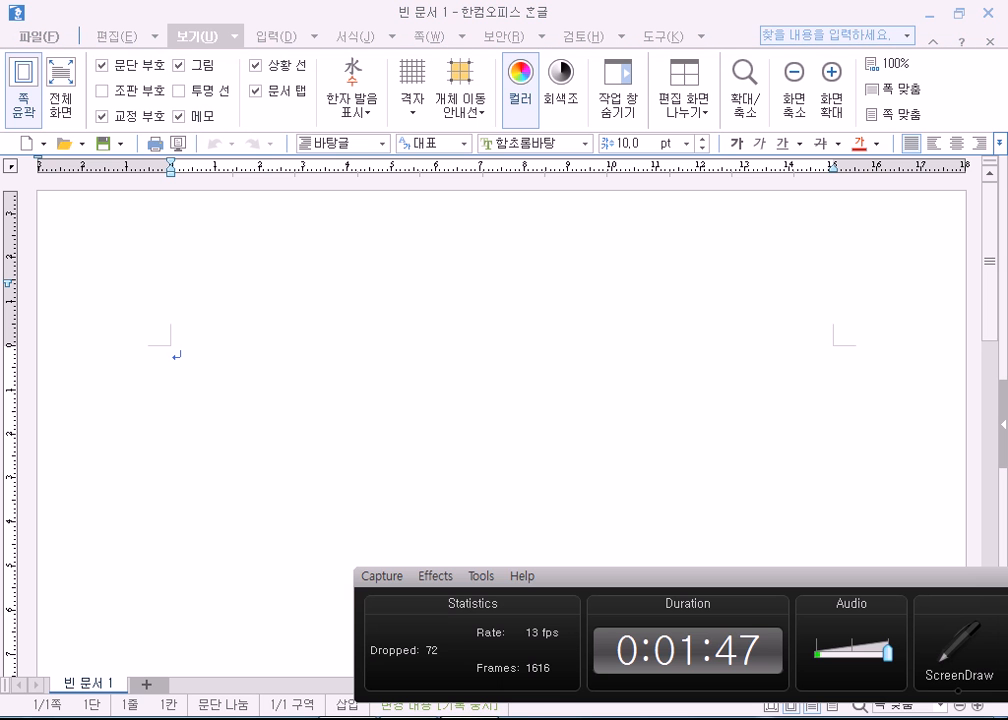
pyautogui.click(476, 718)
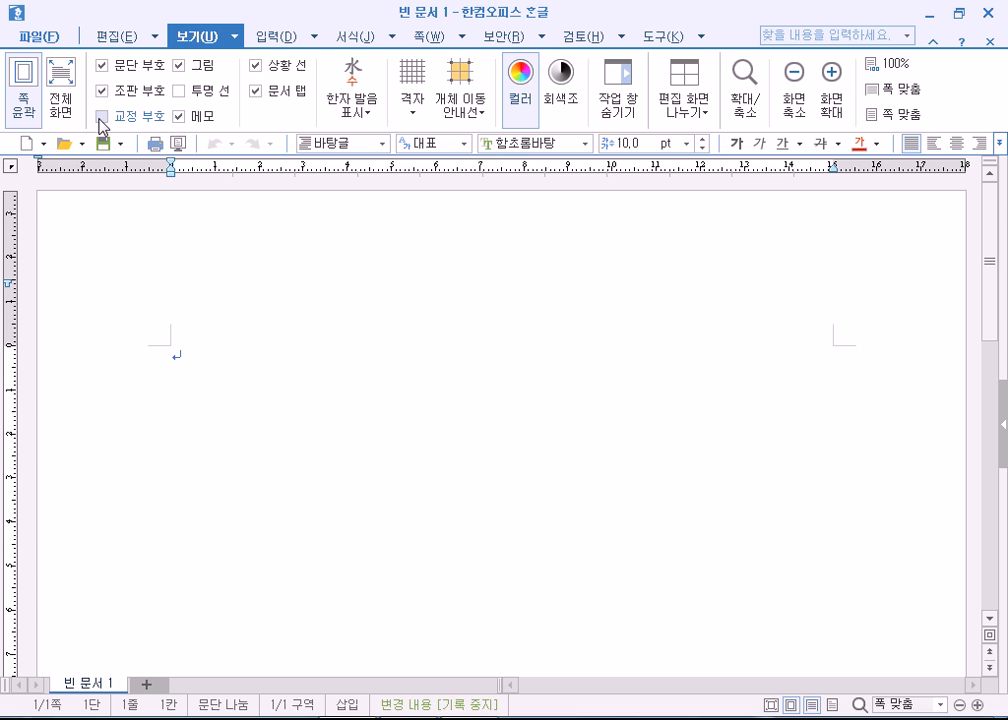
# Try switching the control-code marks (조판 부호) and paragraph marks (문단 부호) on and off on the empty page
pyautogui.click(178, 91)
pyautogui.click(100, 91)
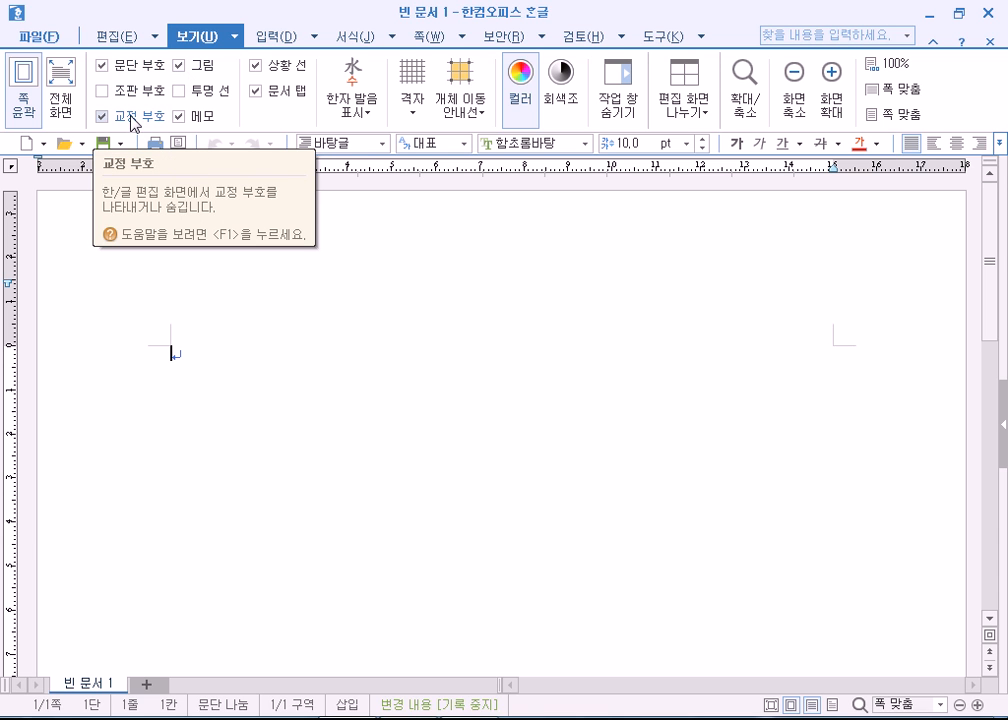
pyautogui.click(101, 90)
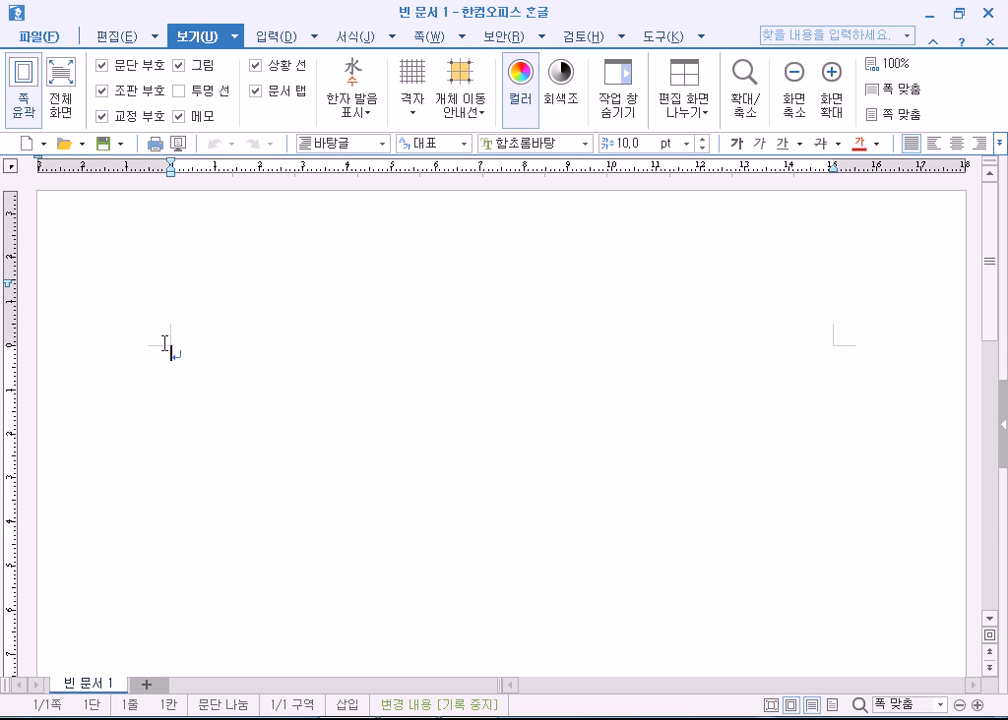
pyautogui.click(101, 90)
pyautogui.click(102, 65)
pyautogui.click(103, 66)
# Add four blank lines to the document, select all the empty paragraphs, and clear the selection
pyautogui.press('Return')
pyautogui.press('Return')
pyautogui.moveTo(135, 360); pyautogui.dragTo(135, 441)
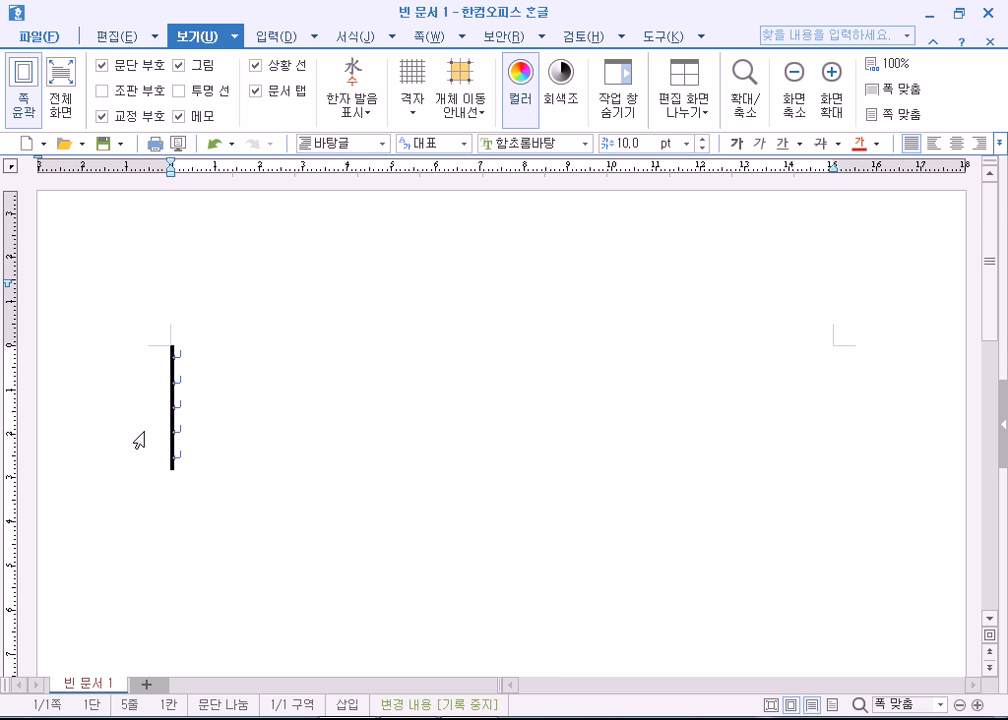
pyautogui.click(259, 416)
# Hide the paragraph marks (문단 부호), place the cursor on the first line, and show the marks again
pyautogui.click(103, 66)
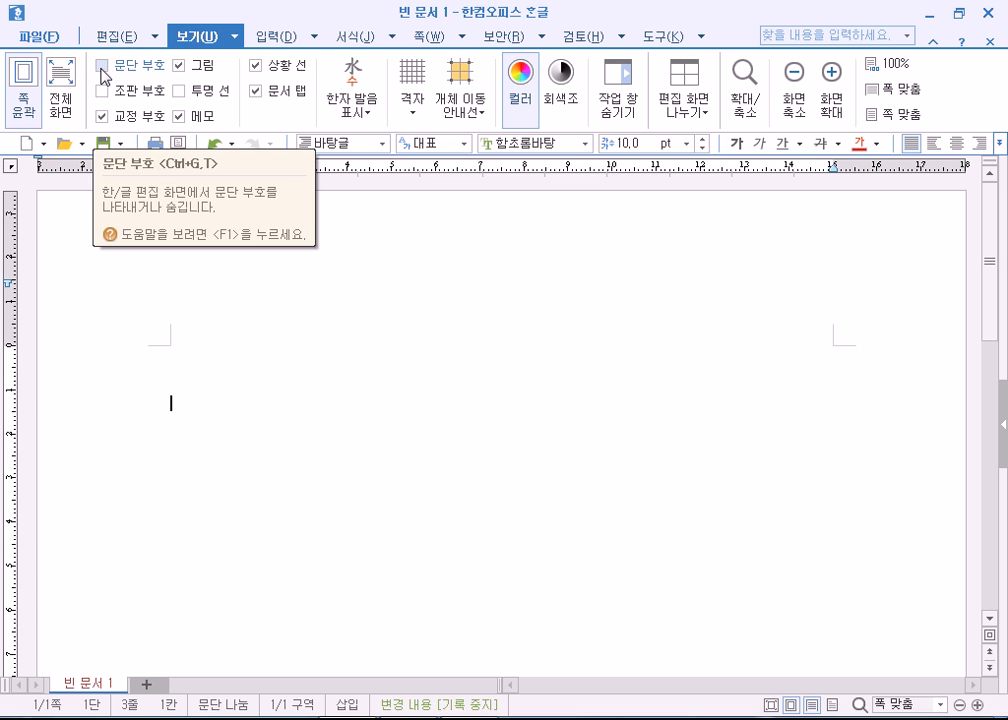
pyautogui.click(171, 348)
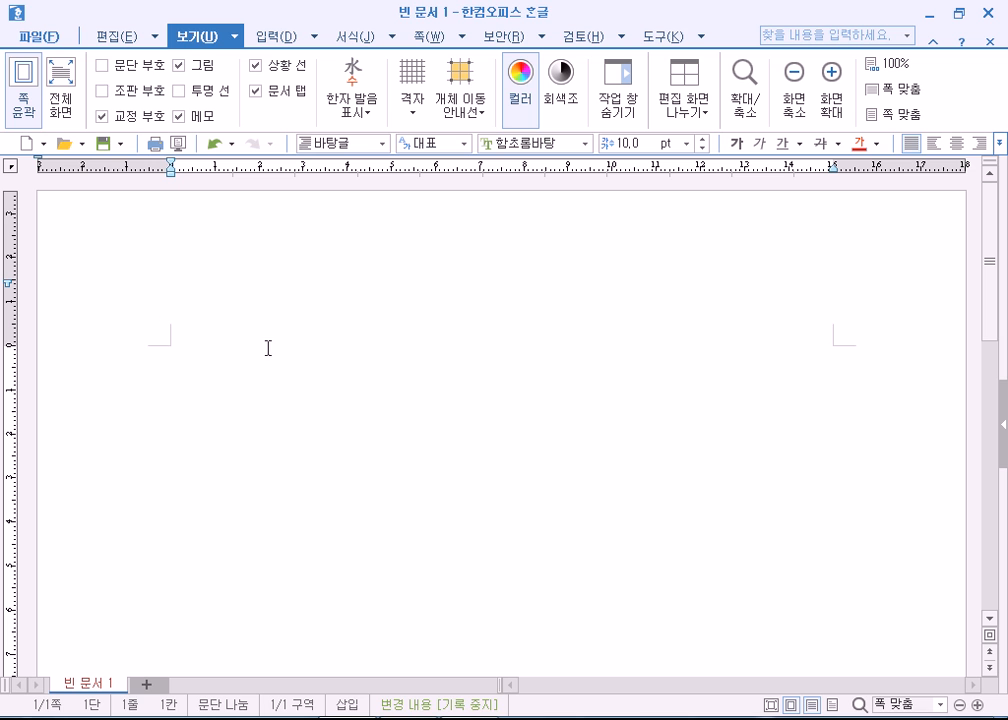
pyautogui.click(101, 66)
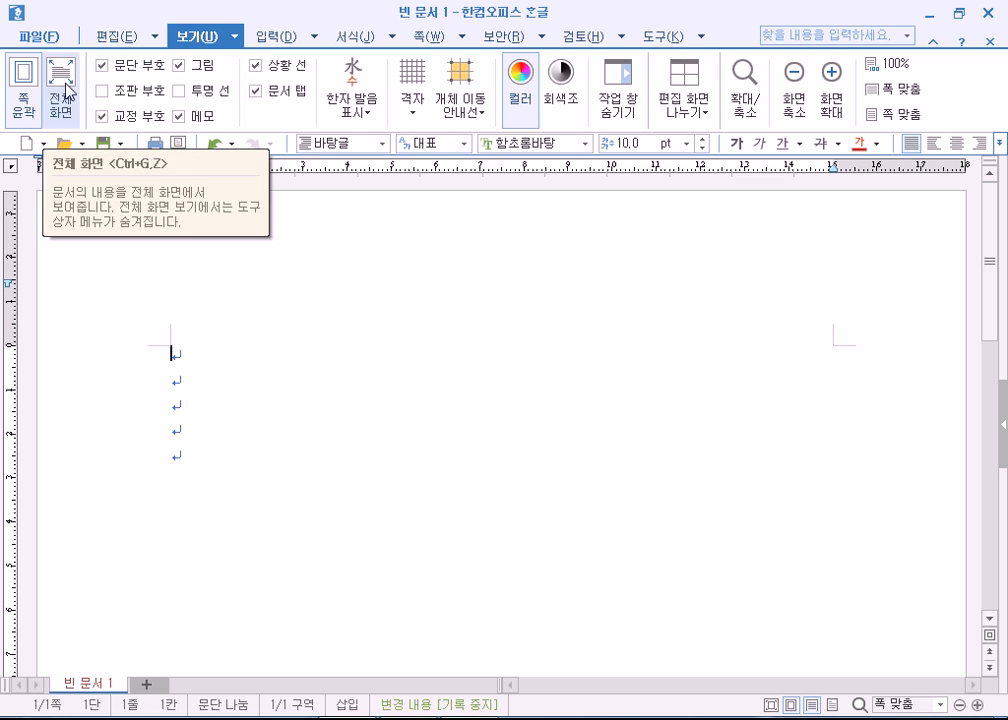
# Compare the document at 100%, whole-page (쪽 맞춤) and fit-width (폭 맞춤) zoom, ending at fit width
pyautogui.click(891, 63)
pyautogui.click(900, 117)
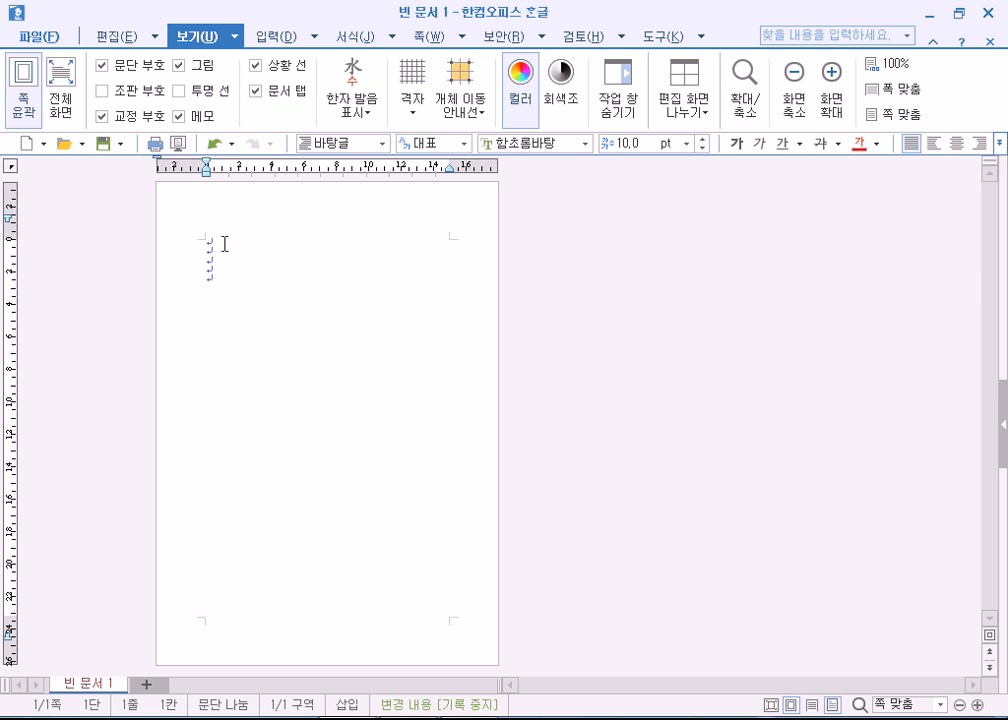
pyautogui.click(880, 90)
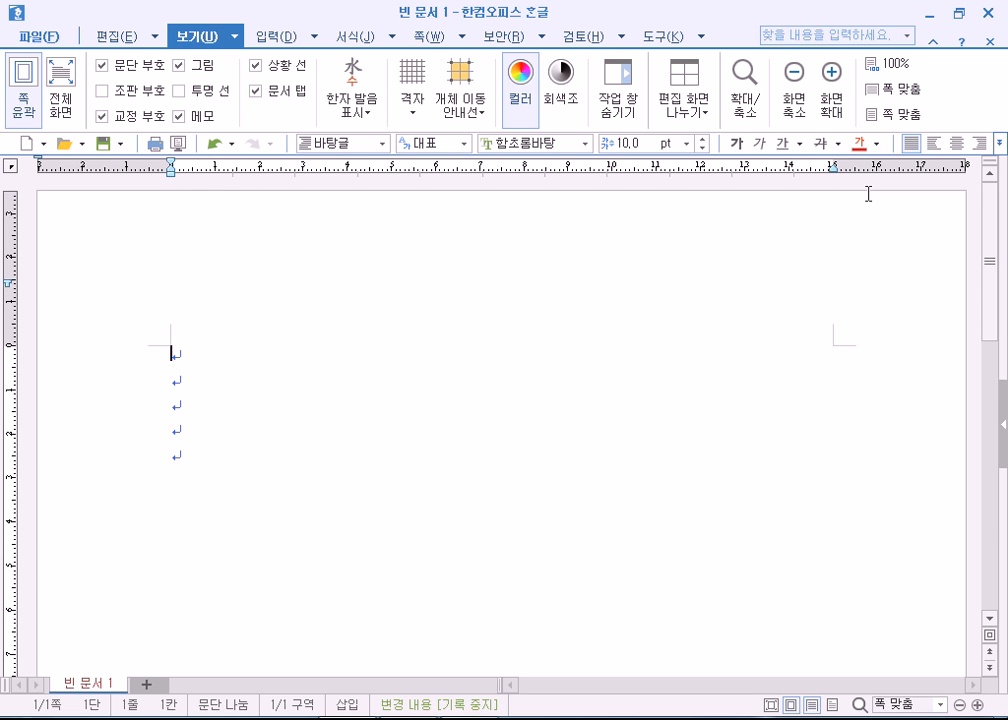
pyautogui.click(870, 66)
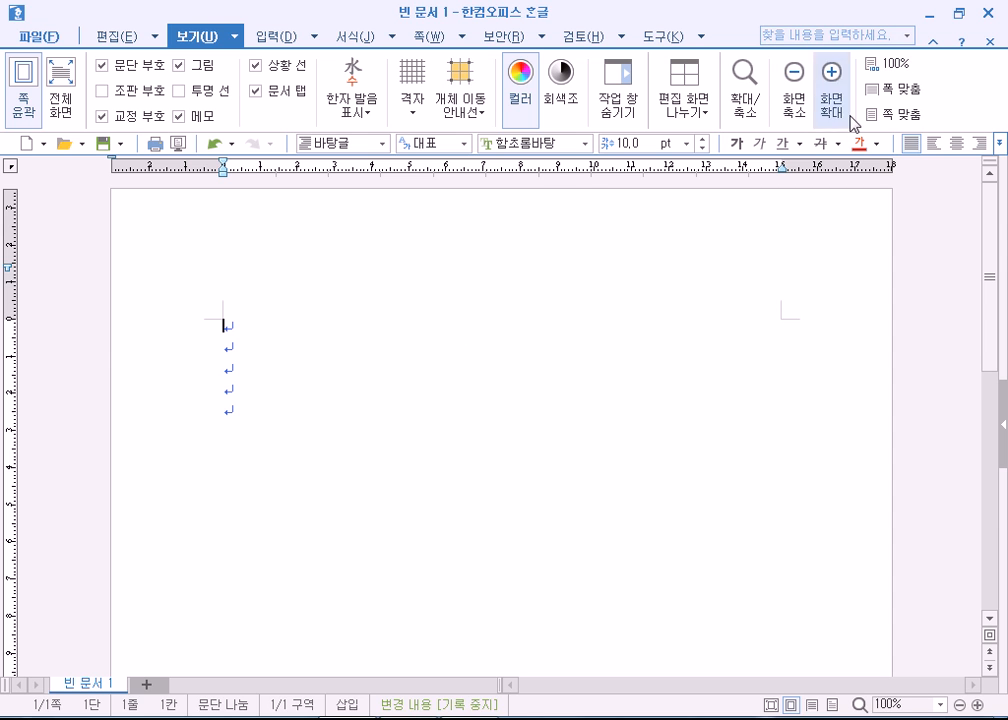
pyautogui.click(900, 91)
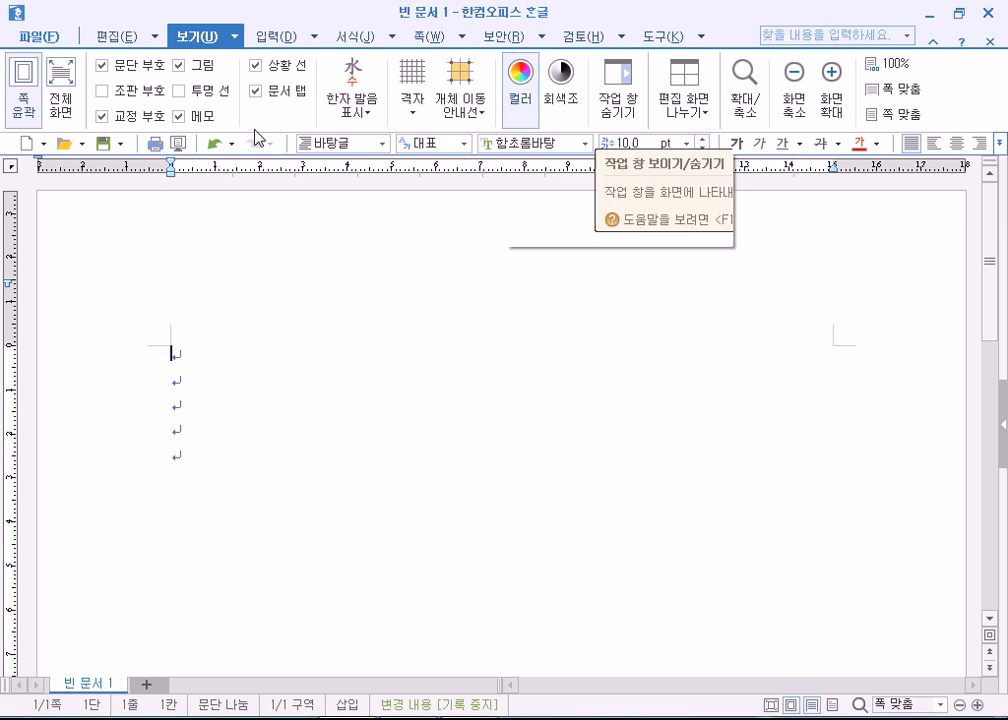
# Switch the page outline (쪽 윤곽) off and on several times to compare the page with and without margins, leaving it on
pyautogui.click(22, 94)
pyautogui.click(22, 94)
pyautogui.click(22, 94)
pyautogui.click(22, 94)
pyautogui.click(22, 94)
pyautogui.click(22, 94)
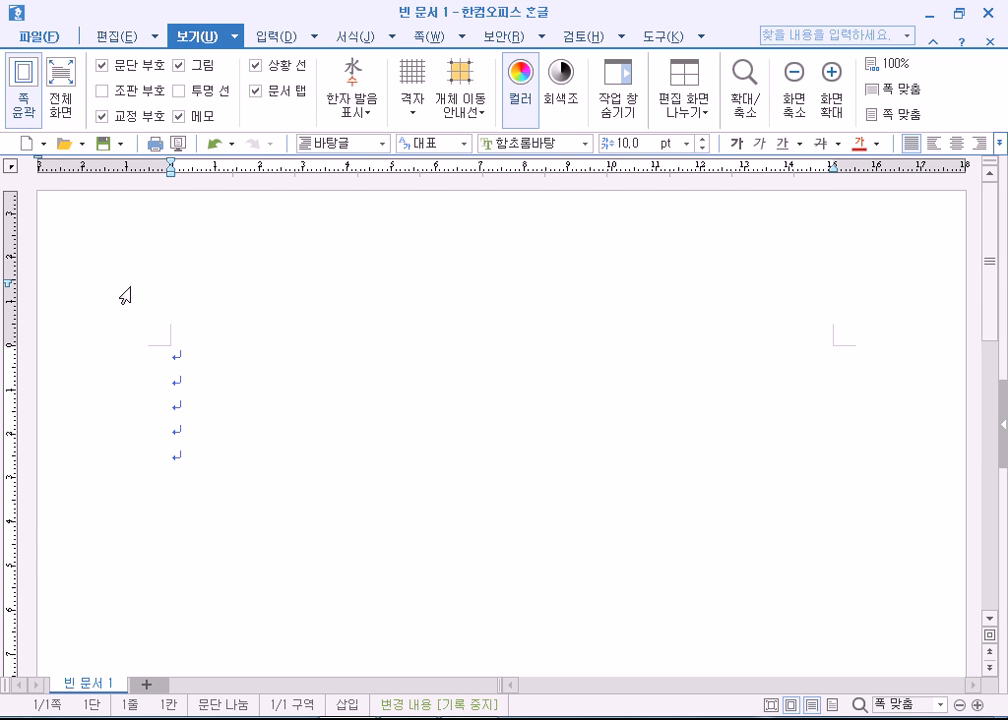
pyautogui.click(31, 88)
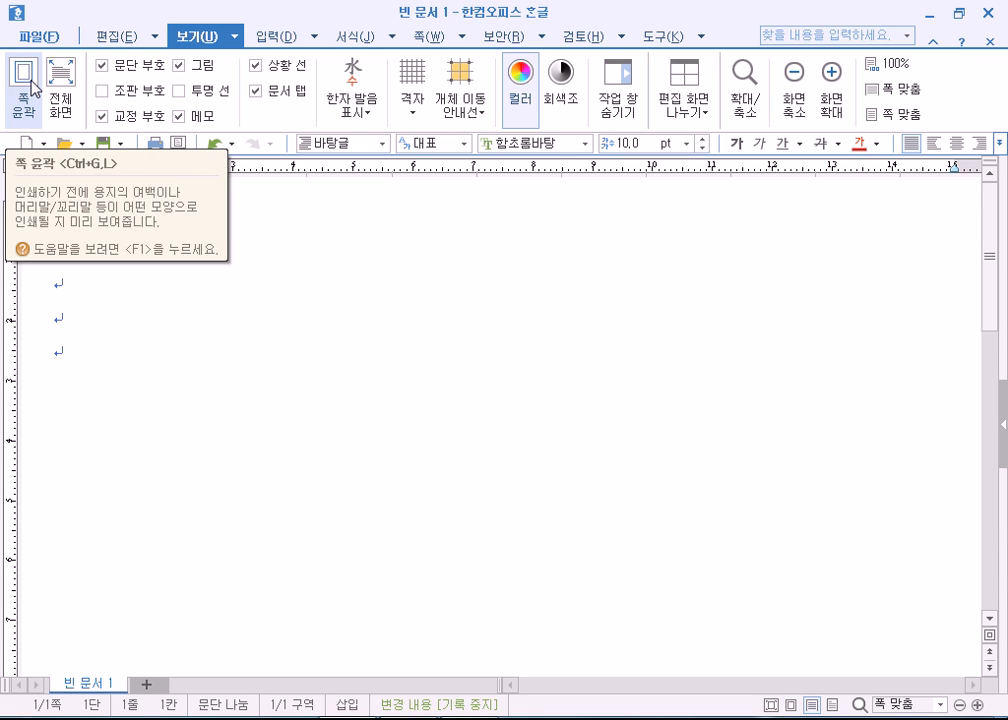
pyautogui.click(31, 88)
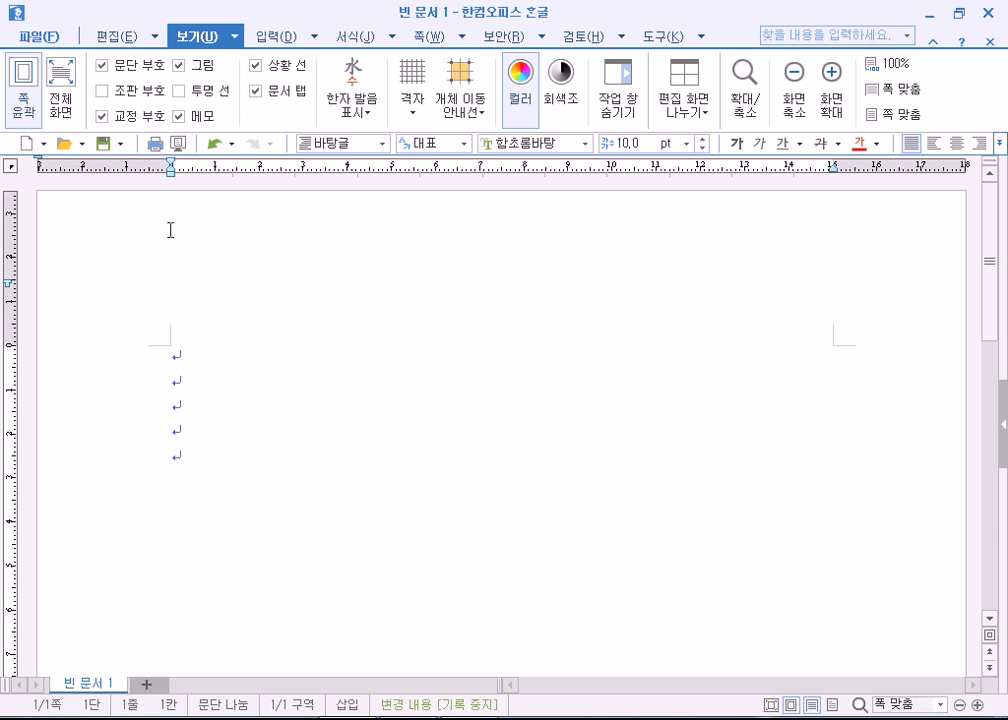
pyautogui.click(19, 94)
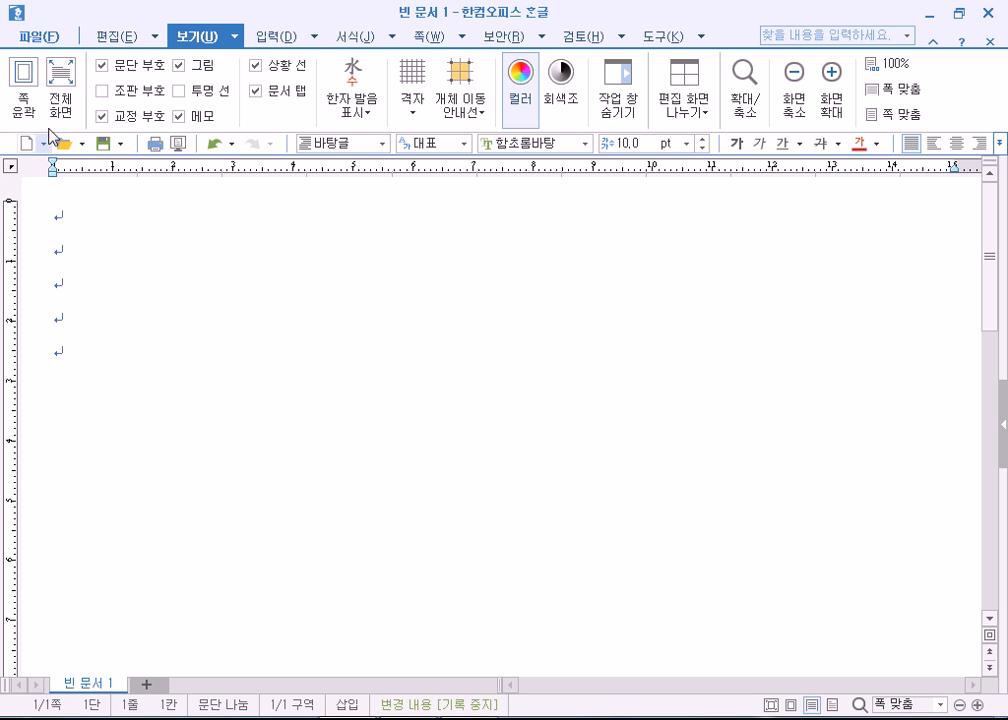
pyautogui.click(40, 94)
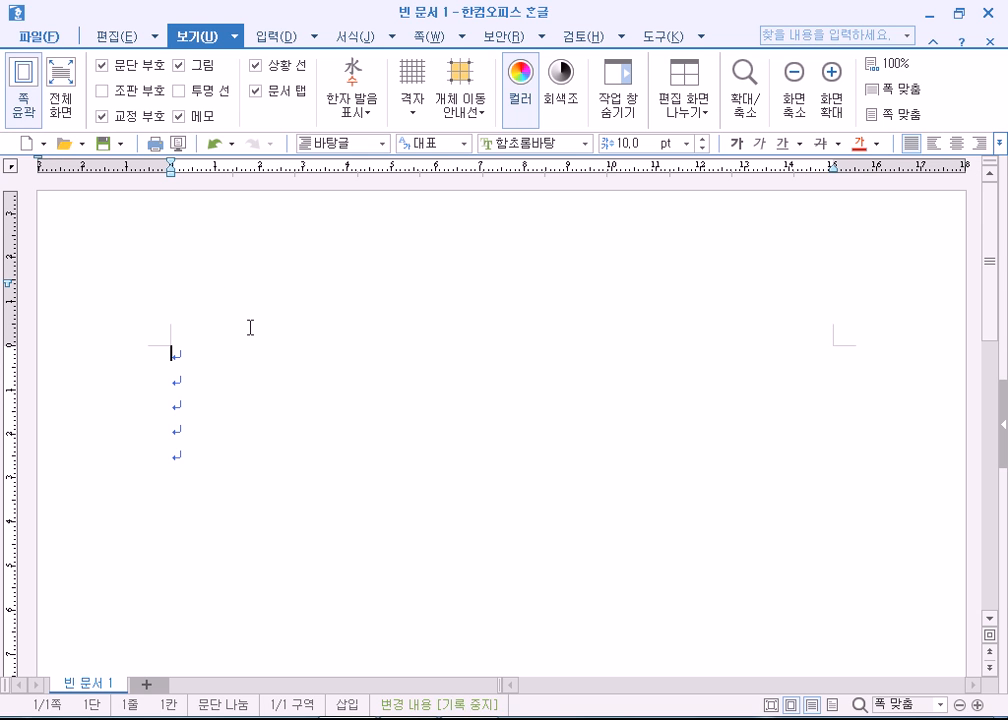
# View the outlined page at 100% and return it to fit width (폭 맞춤)
pyautogui.click(878, 63)
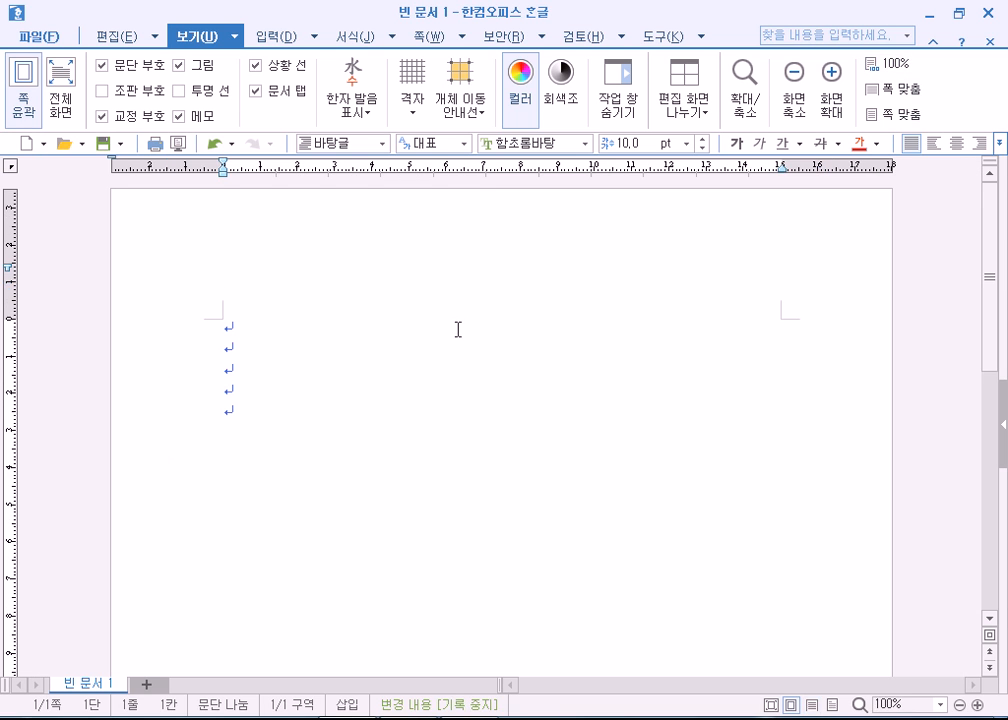
pyautogui.click(881, 90)
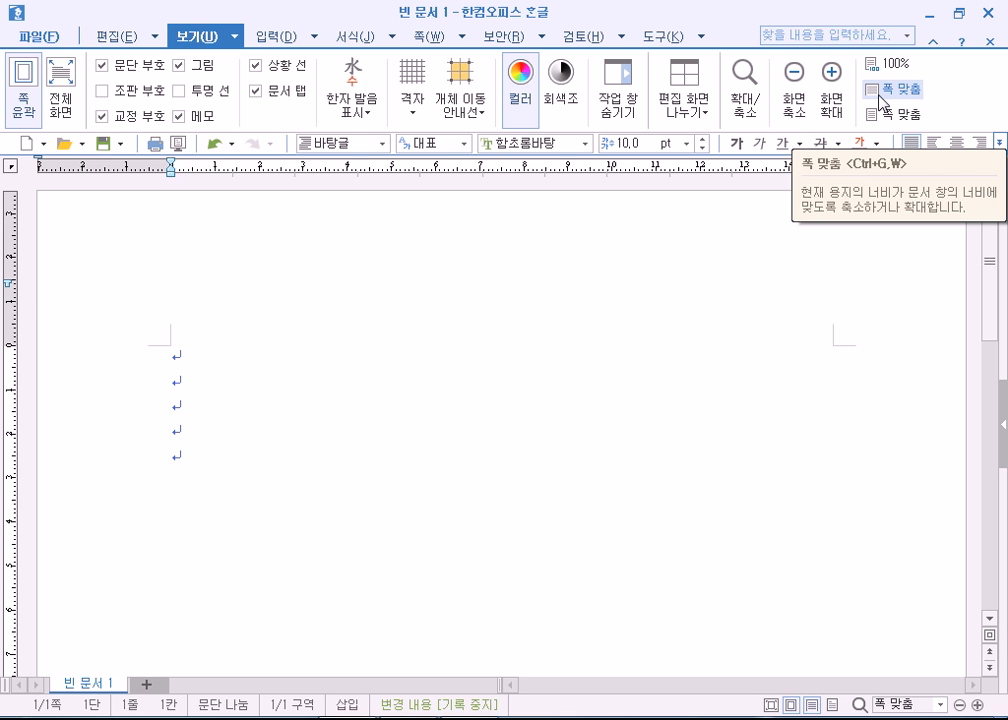
# Open the user settings (사용자 설정) and examine the available program themes
pyautogui.click(655, 40)
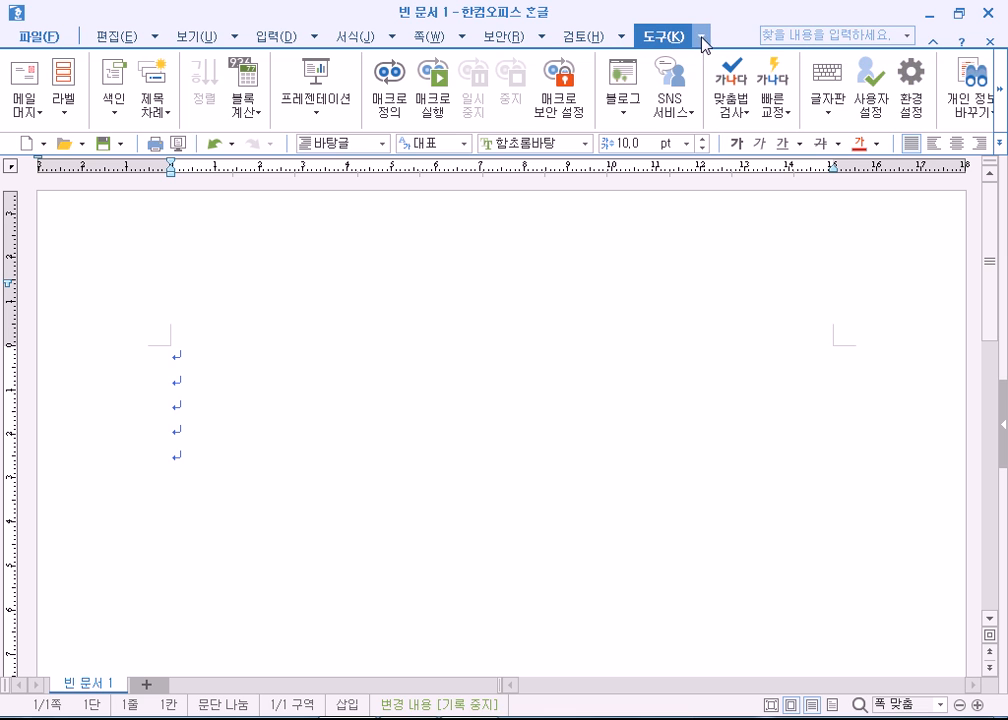
pyautogui.click(700, 37)
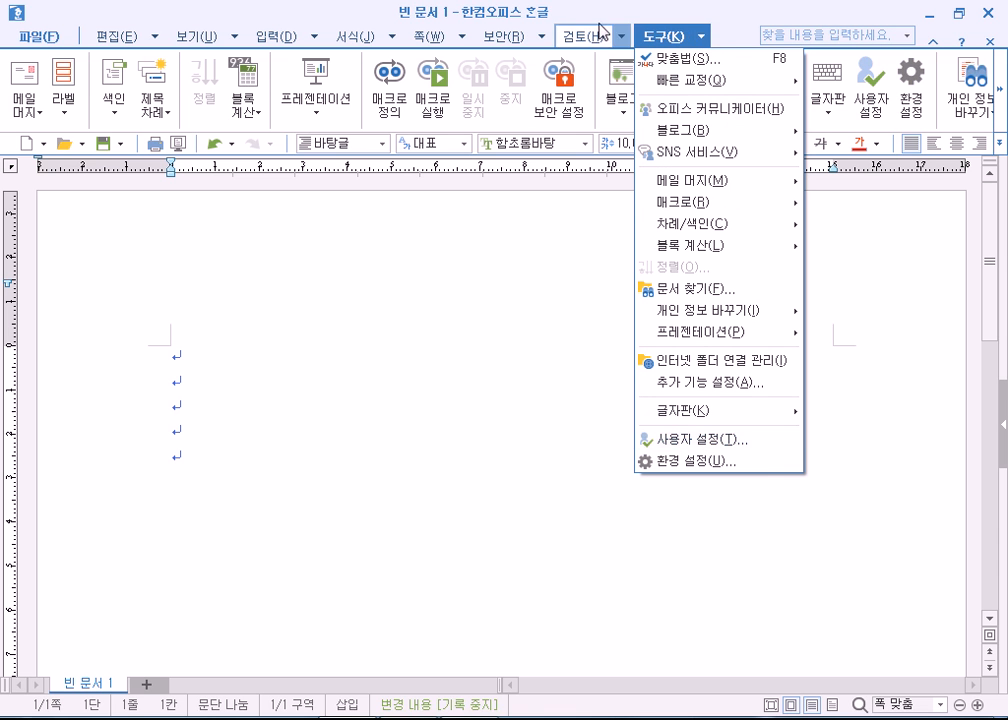
pyautogui.click(664, 40)
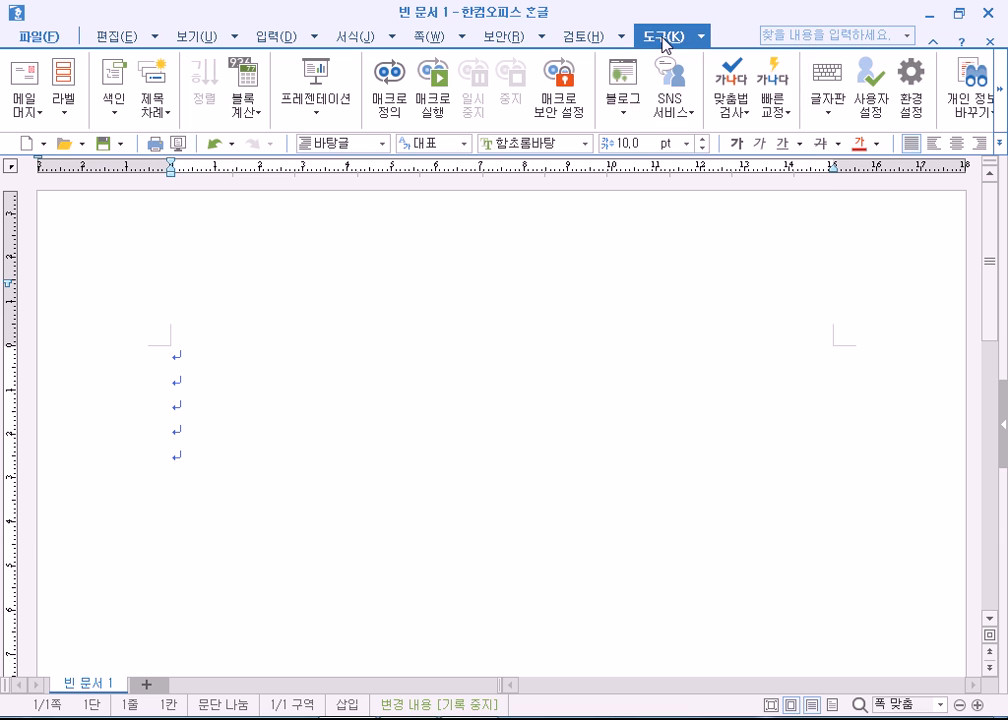
pyautogui.click(870, 107)
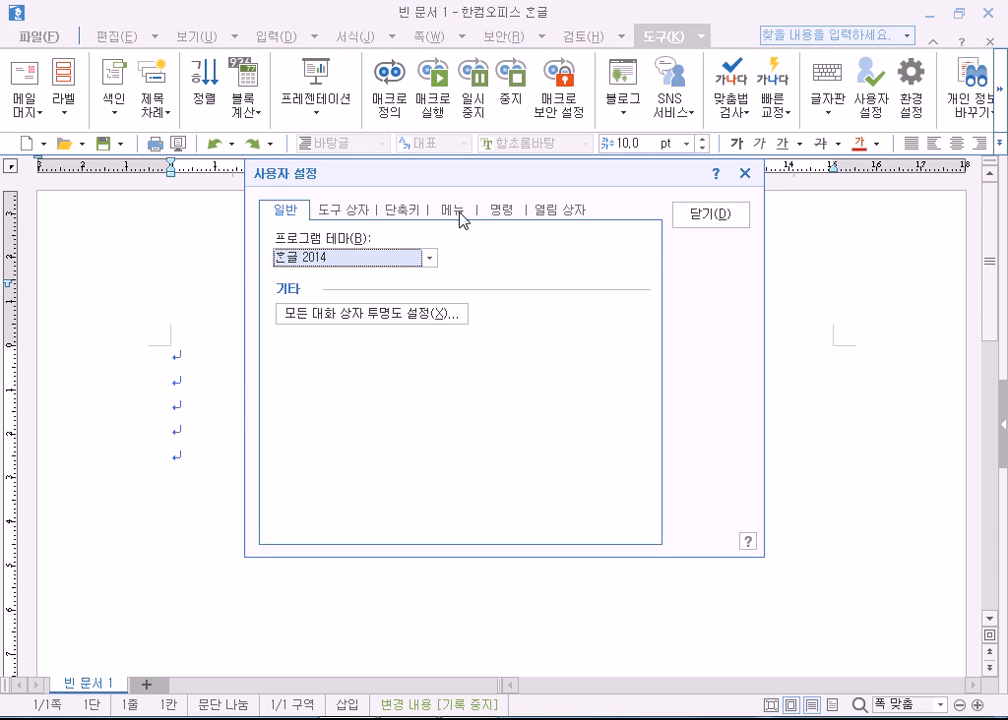
pyautogui.click(325, 258)
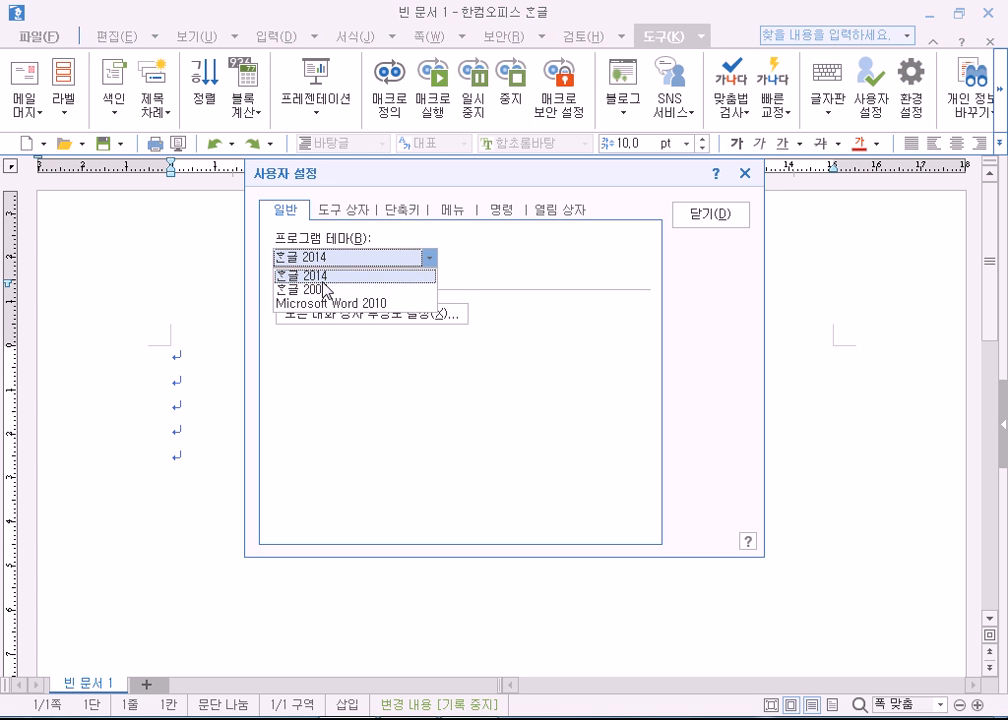
pyautogui.click(577, 238)
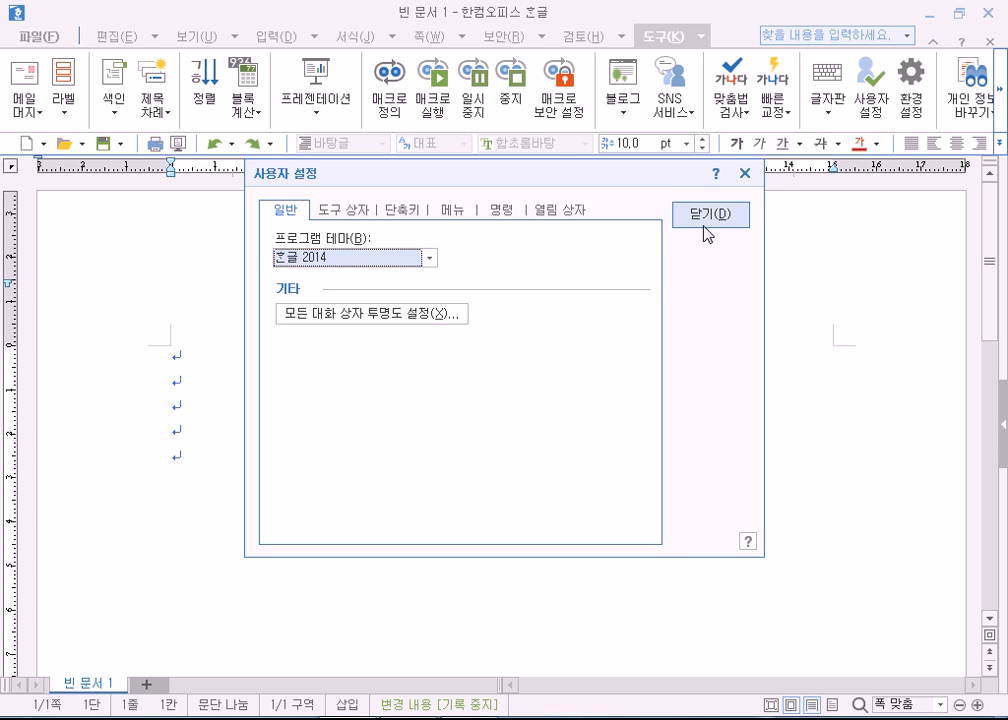
# Switch the program theme to 한글 2007 and allow the HncCommCtrl TCP agent through the firewall on private networks
pyautogui.click(402, 258)
pyautogui.click(370, 291)
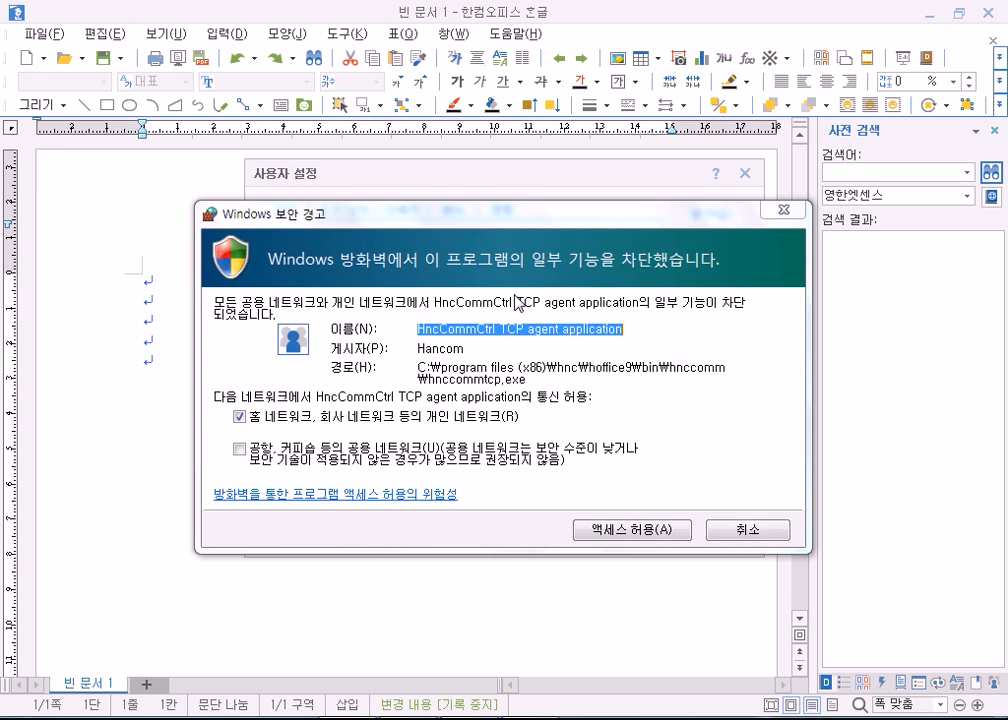
pyautogui.click(636, 533)
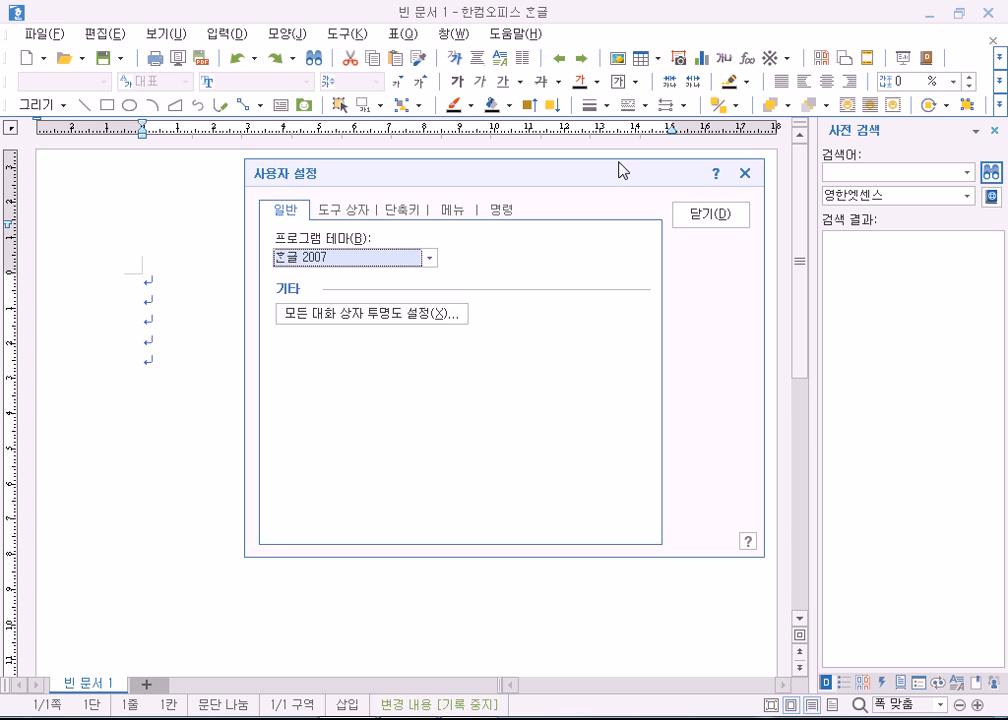
# Switch the program theme to 한글 2014 and again to 한글 2007 to compare the two interfaces
pyautogui.click(337, 260)
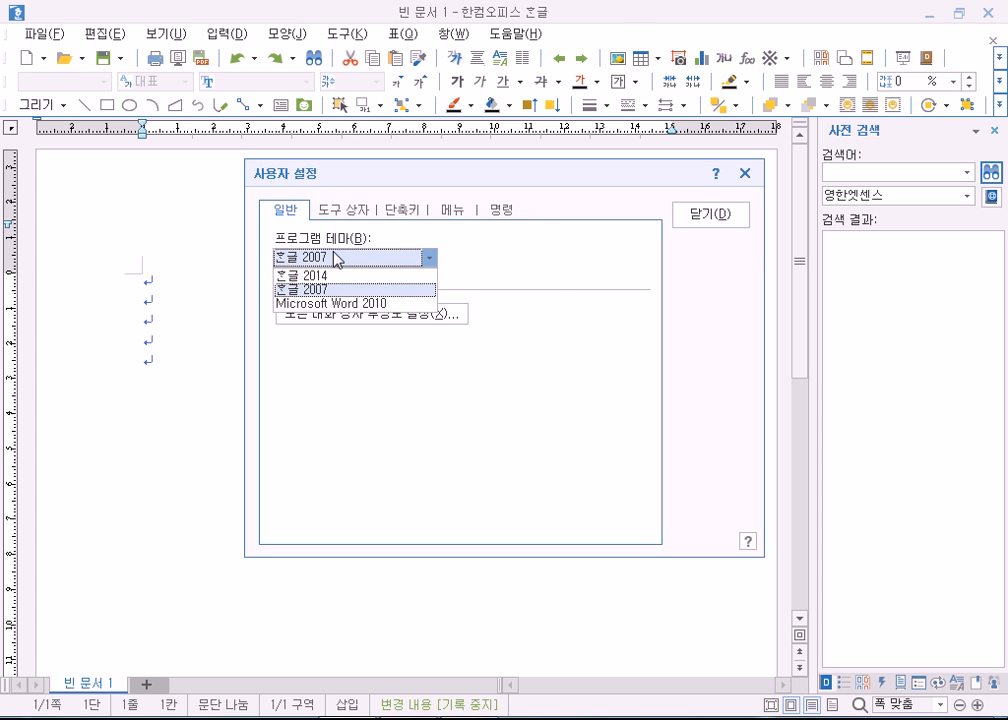
pyautogui.click(331, 275)
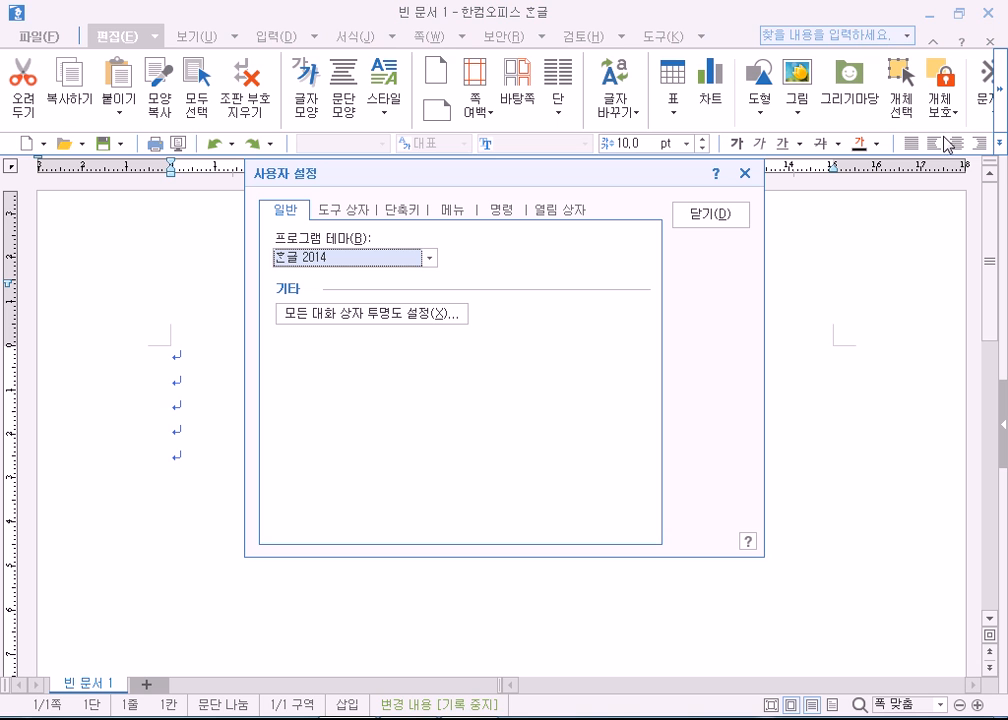
pyautogui.click(362, 258)
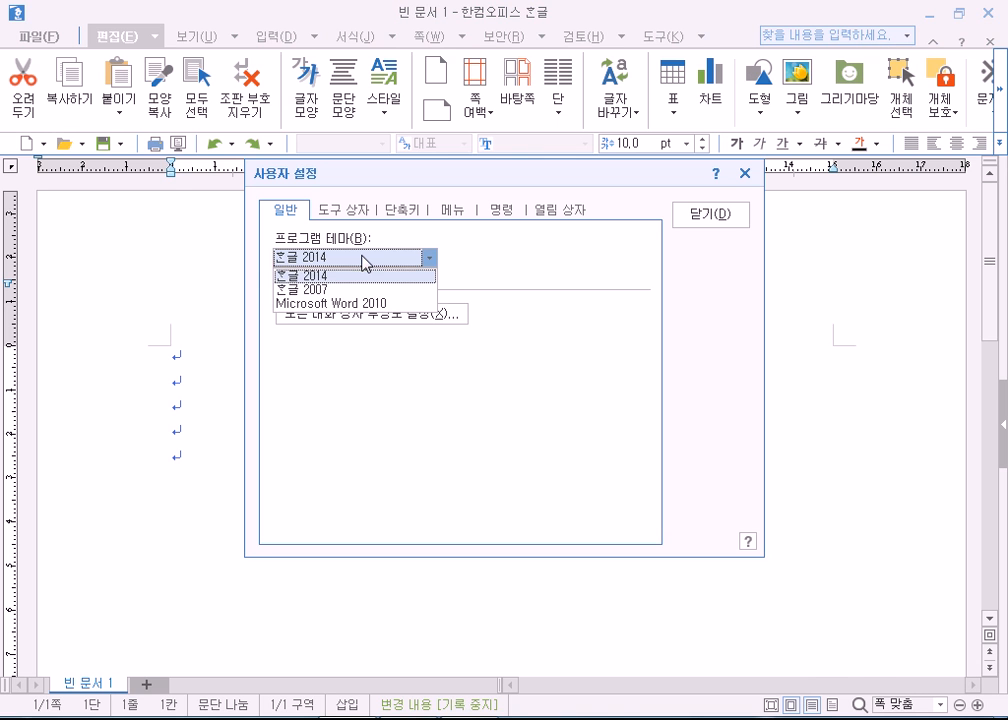
pyautogui.click(333, 290)
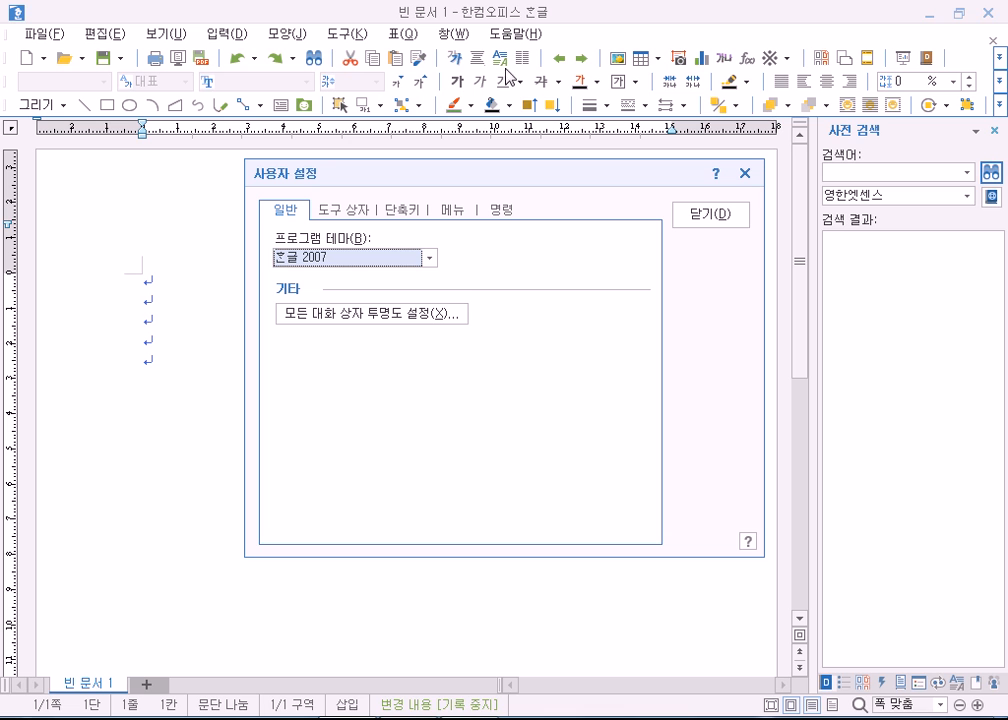
# Look at the view commands (보기) of the 한글 2007 theme, restore the 한글 2014 theme, and close the user settings
pyautogui.click(165, 33)
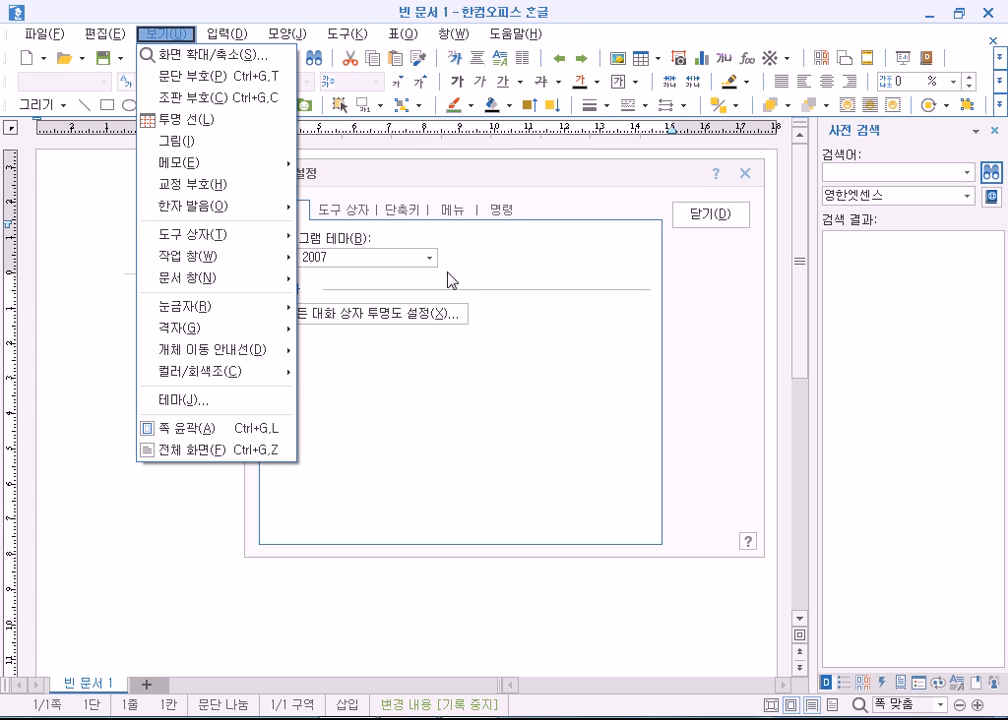
pyautogui.click(359, 268)
pyautogui.click(330, 273)
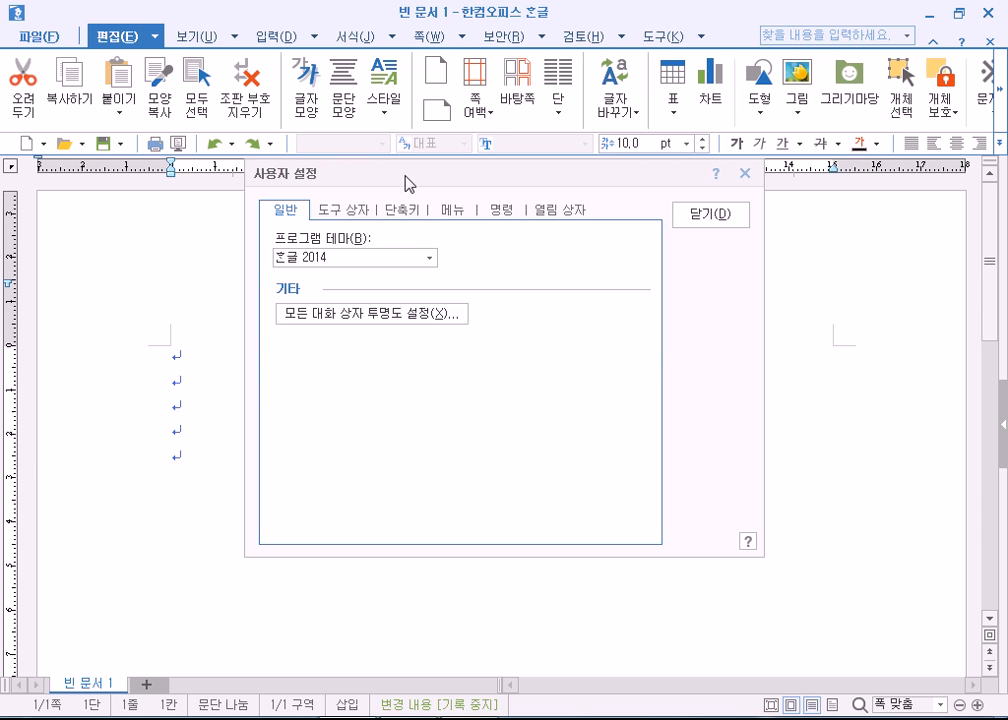
pyautogui.moveTo(405, 183); pyautogui.dragTo(414, 238)
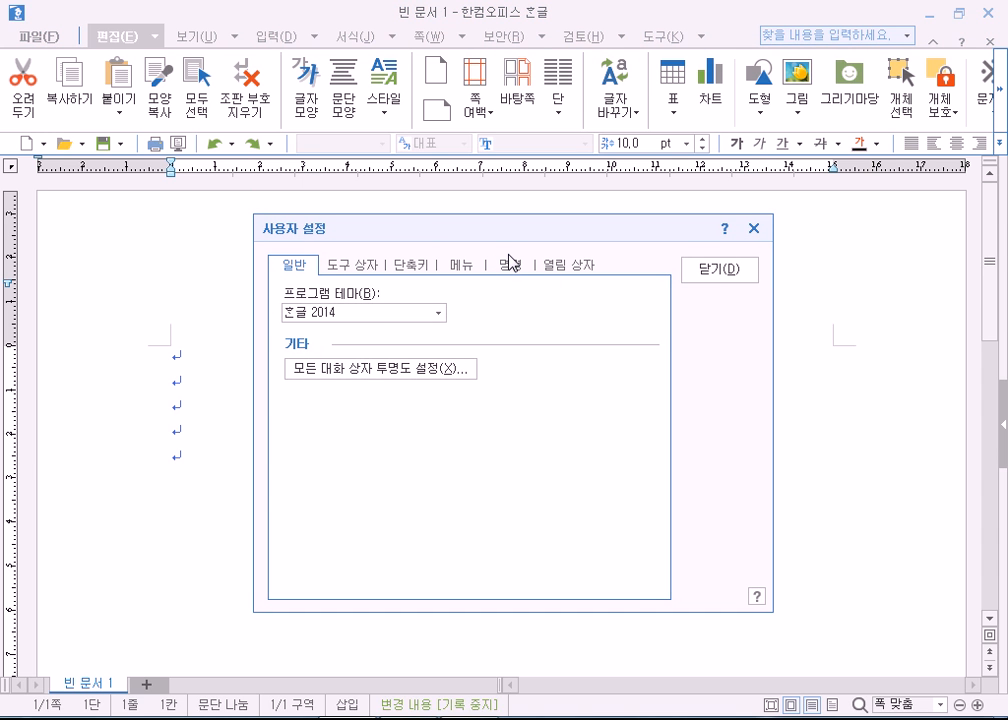
pyautogui.click(733, 277)
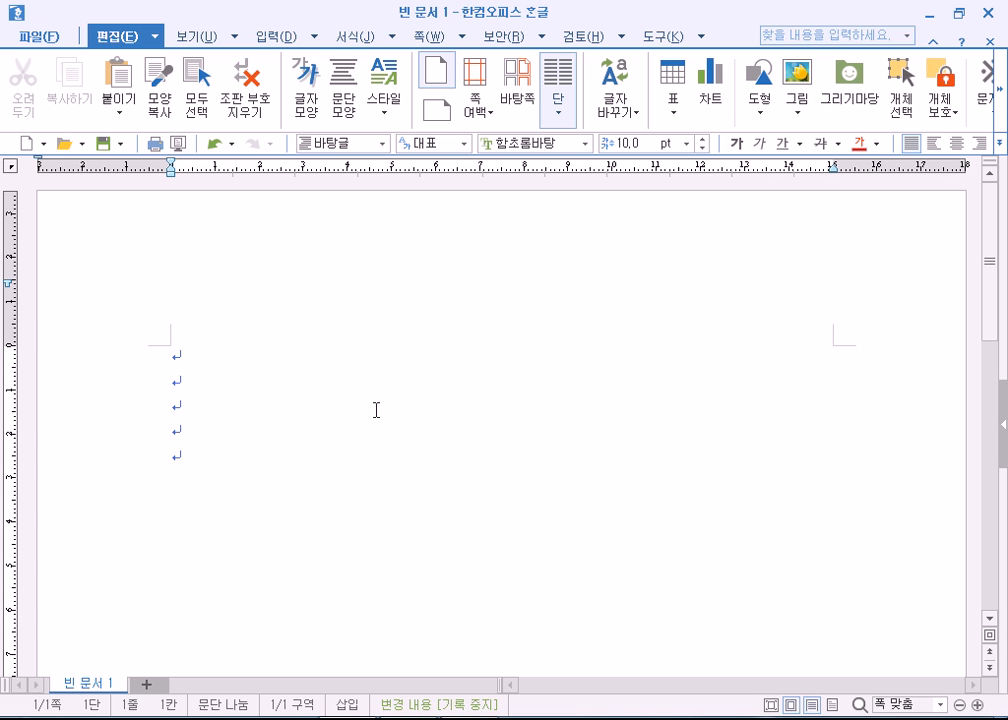
# Delete the extra empty paragraphs so only the first line remains
pyautogui.press('Delete')
pyautogui.press('Delete')
pyautogui.press('Delete')
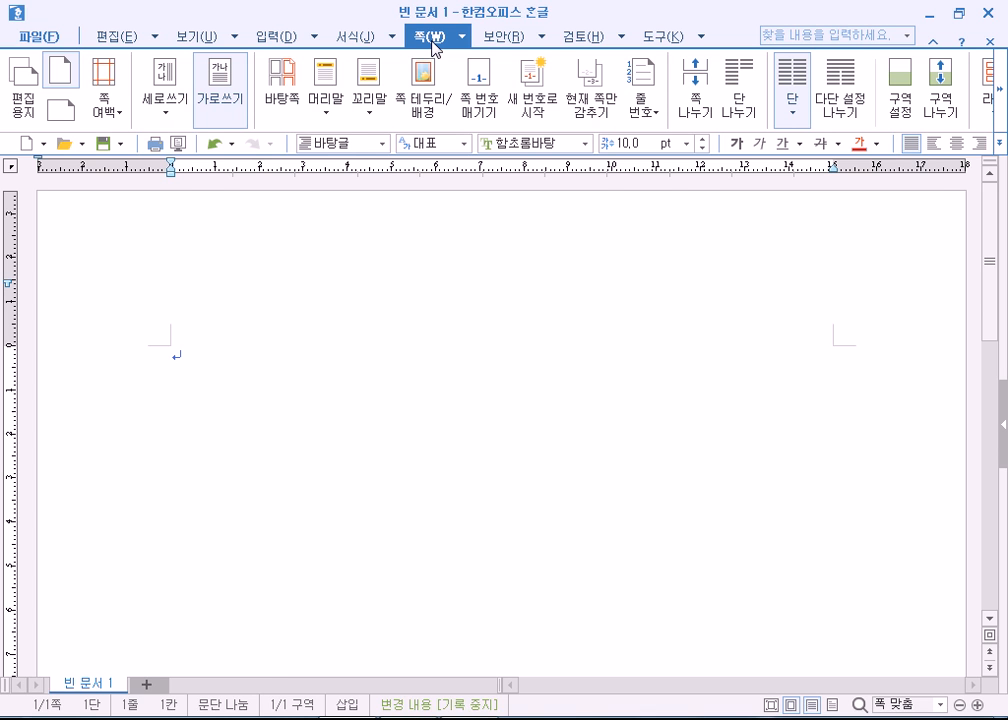
# Start 한컴오피스 한글 2010 and view its page setup (편집 용지) for comparison, cancelling without changes
pyautogui.click(273, 37)
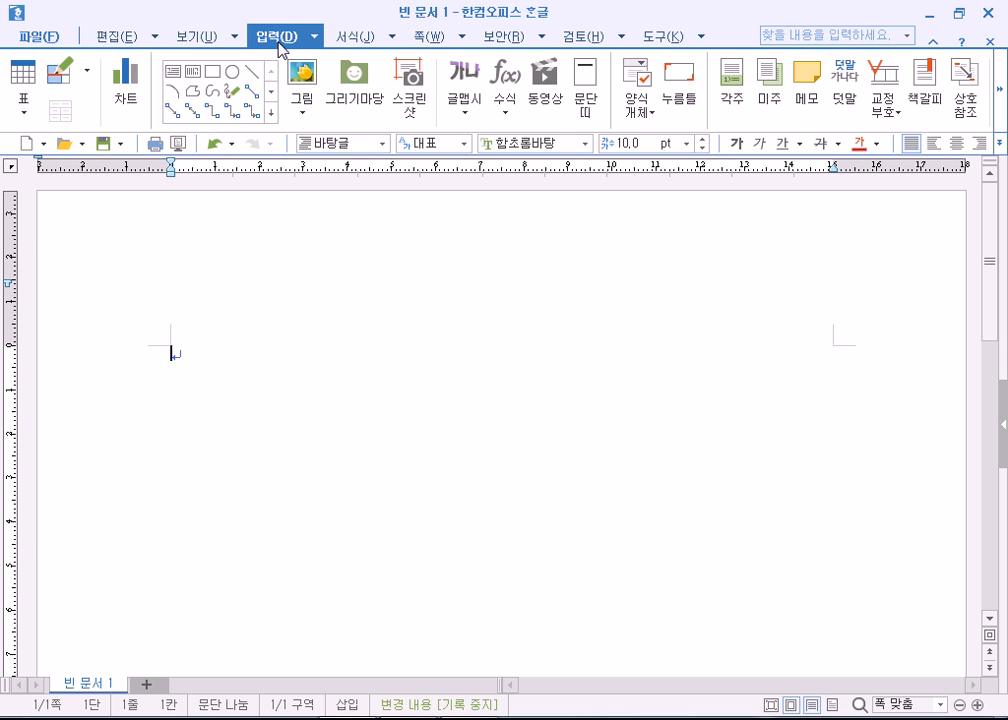
pyautogui.click(430, 37)
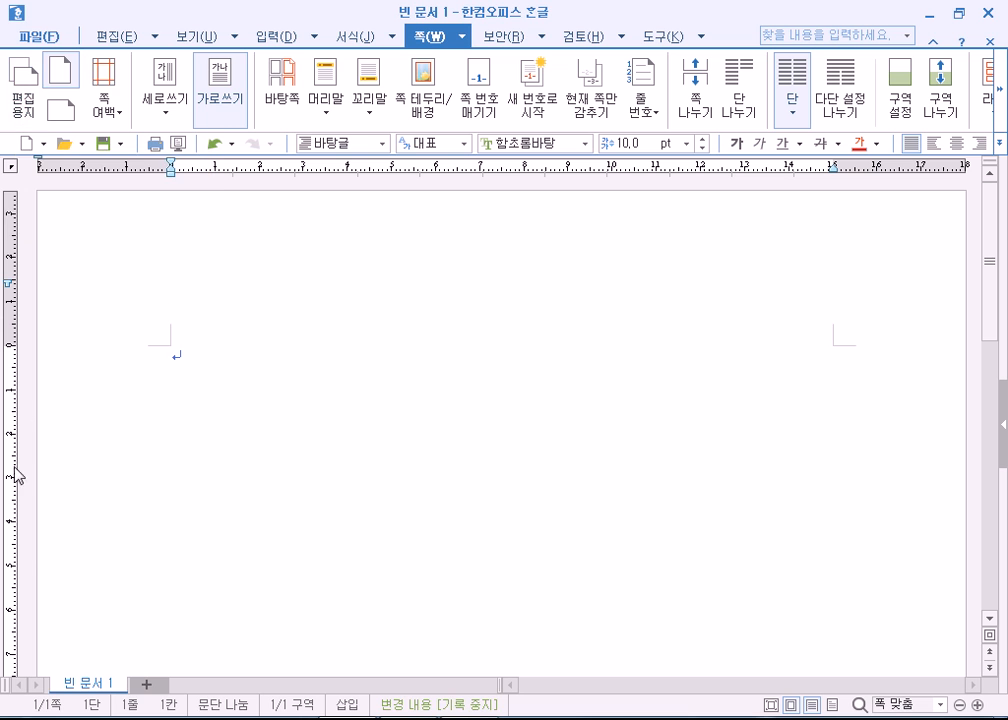
pyautogui.click(30, 718)
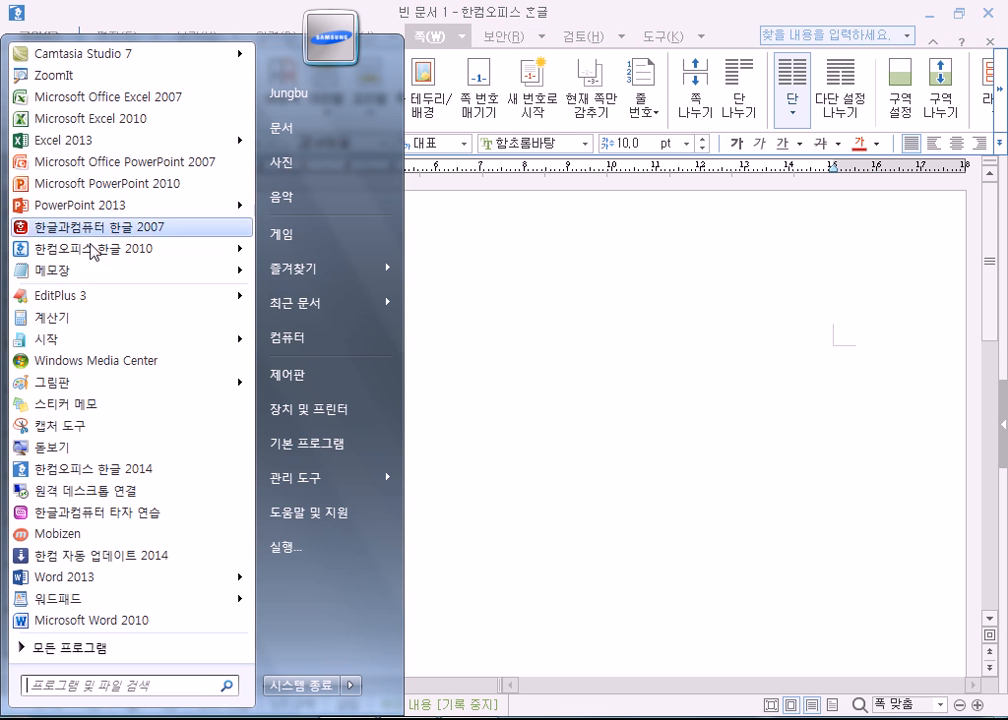
pyautogui.click(230, 256)
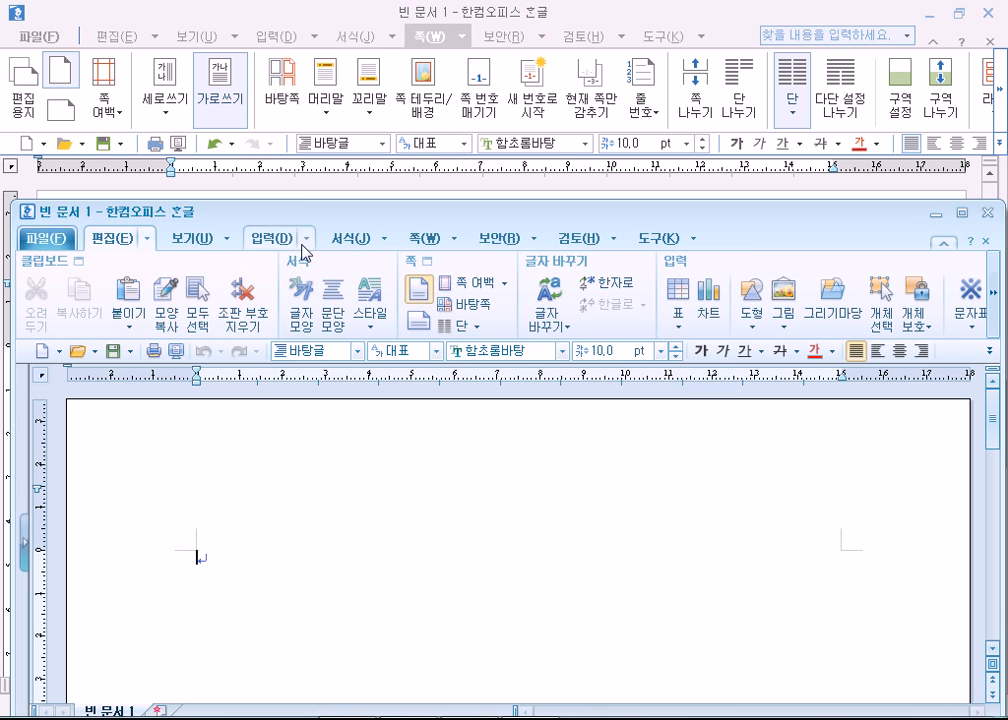
pyautogui.click(420, 238)
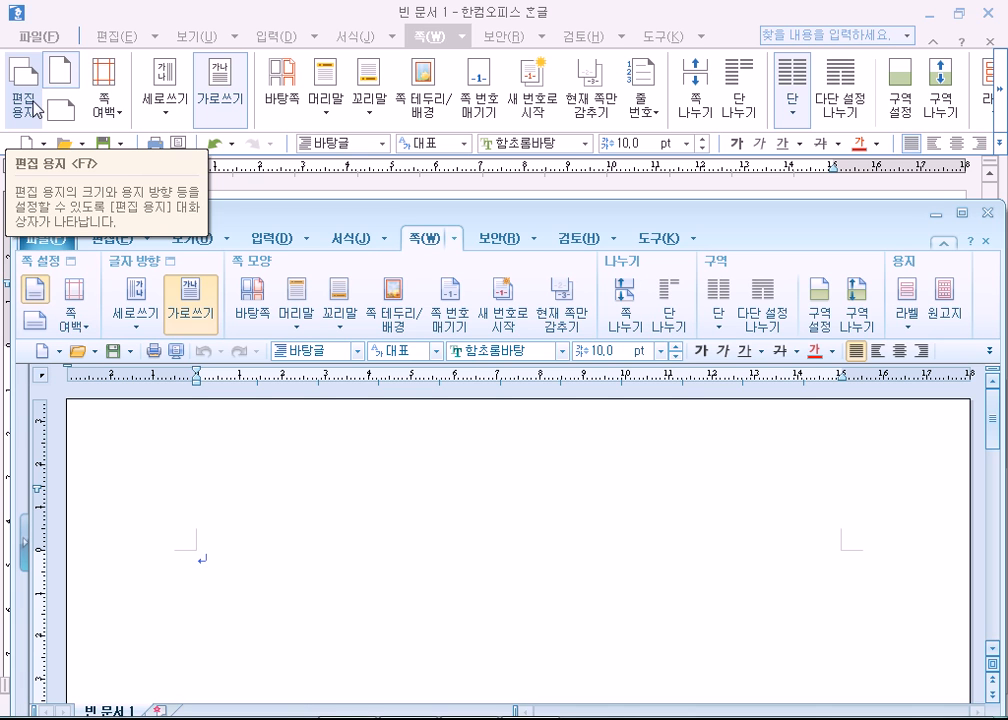
pyautogui.click(45, 262)
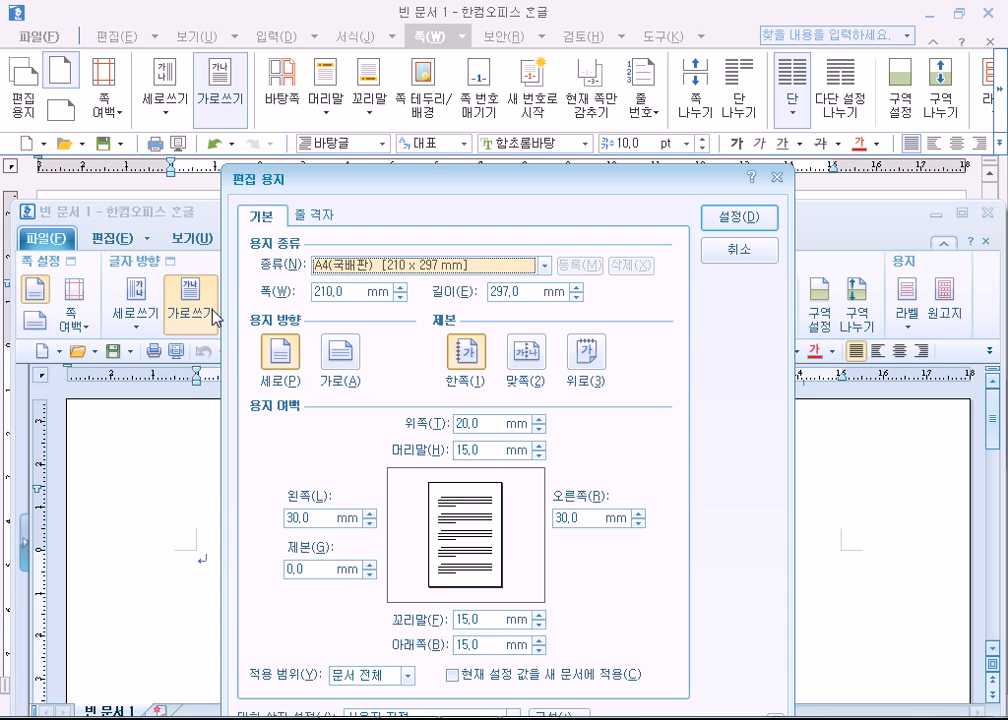
pyautogui.click(737, 262)
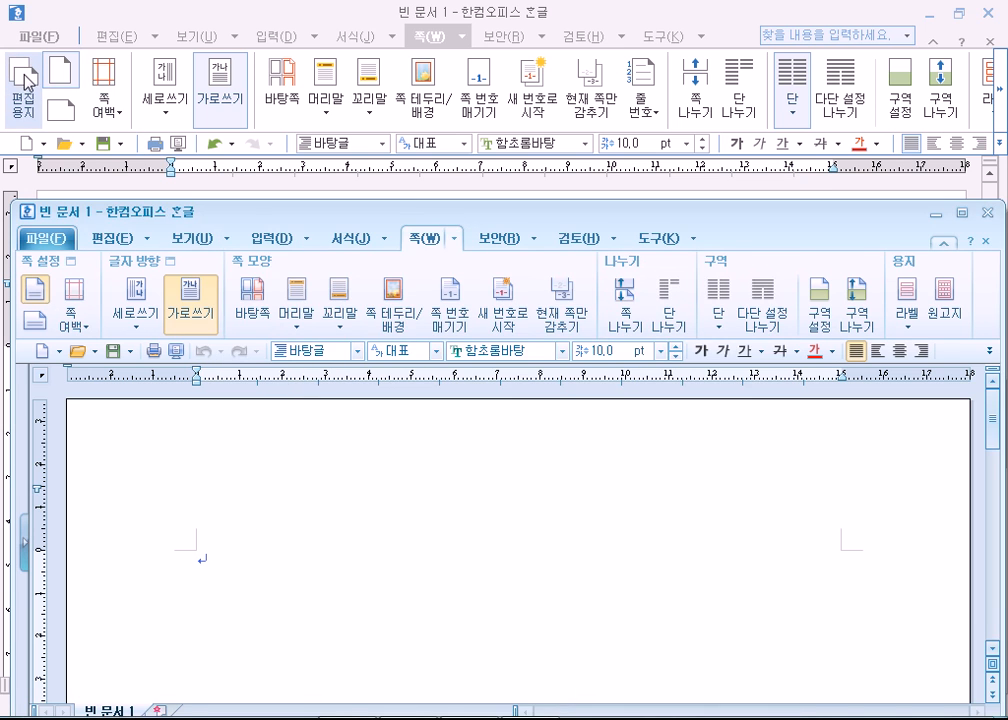
# Return to the 한글 2014 document and view its page setup (편집 용지), cancelling without changes
pyautogui.click(20, 100)
pyautogui.moveTo(527, 110); pyautogui.dragTo(679, 37)
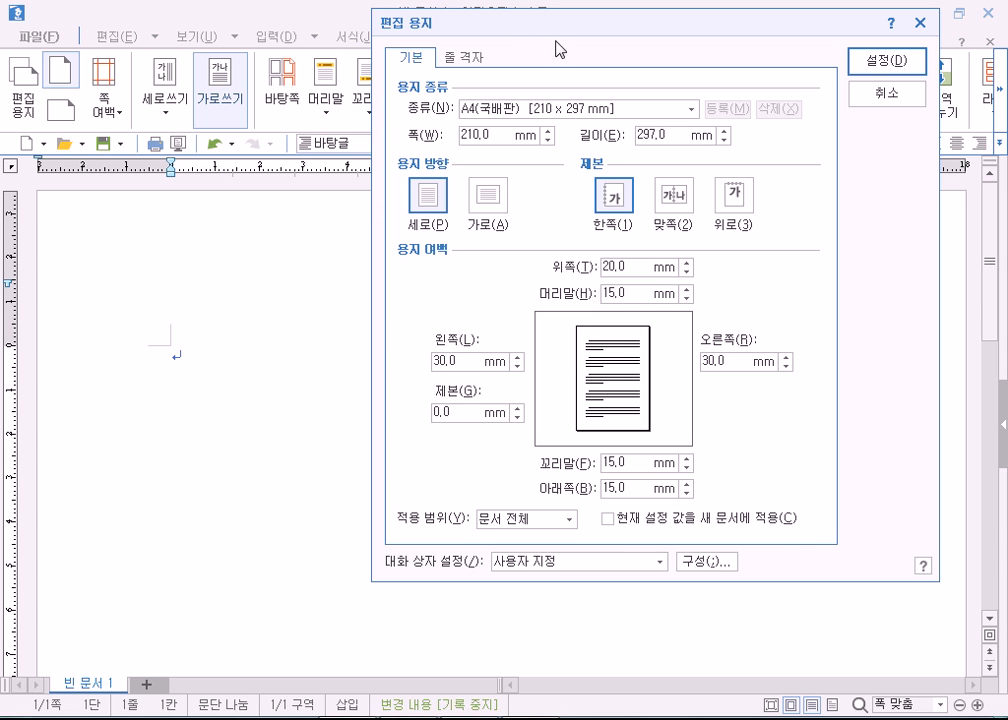
pyautogui.click(893, 102)
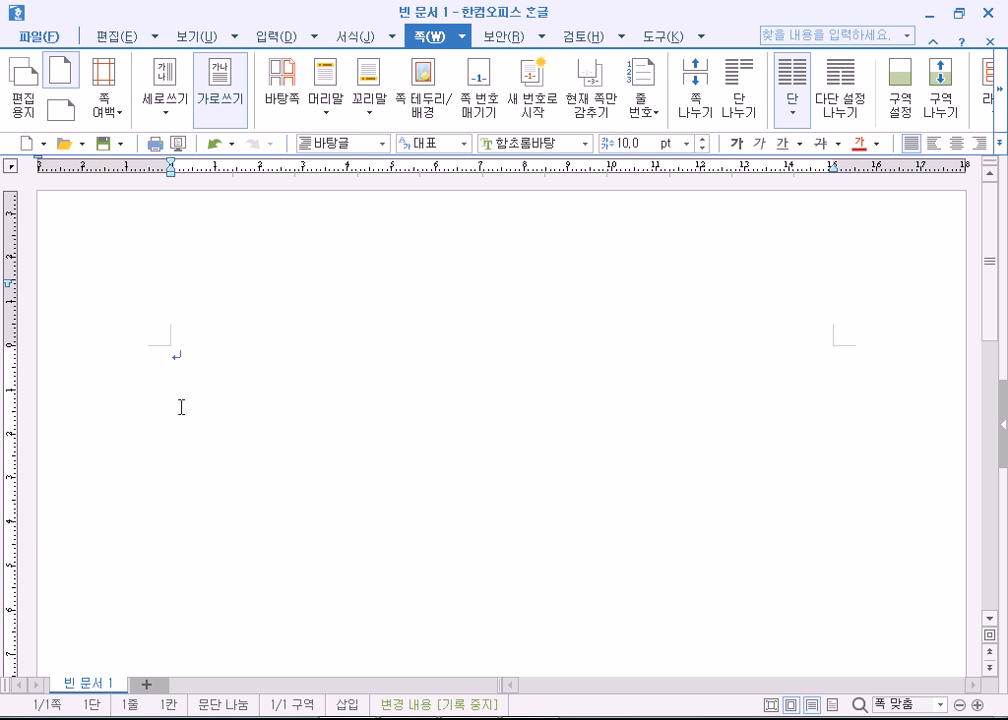
# Open the document's page setup (편집 용지), preview landscape (가로), and choose portrait (세로) with A4(국배판) paper
pyautogui.click(22, 86)
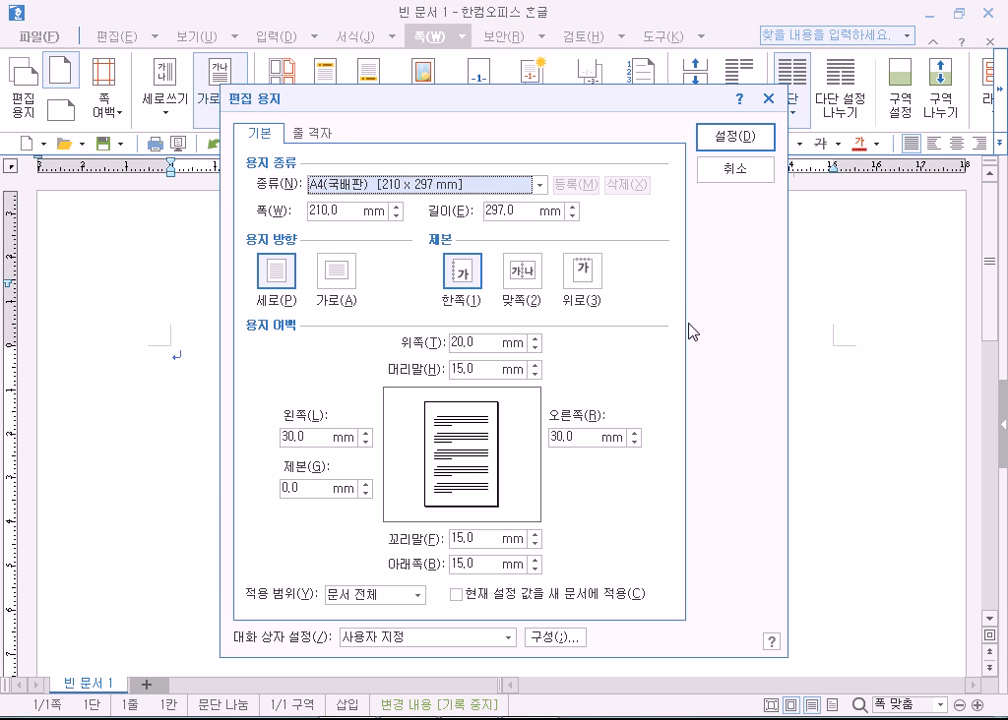
pyautogui.moveTo(563, 110); pyautogui.dragTo(668, 42)
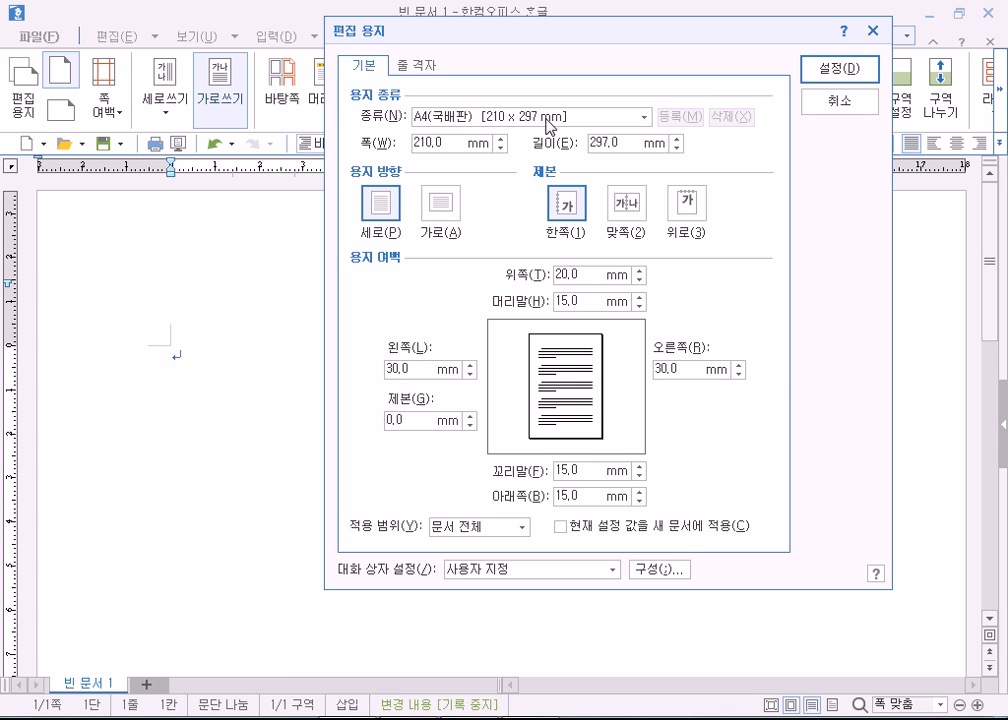
pyautogui.click(441, 203)
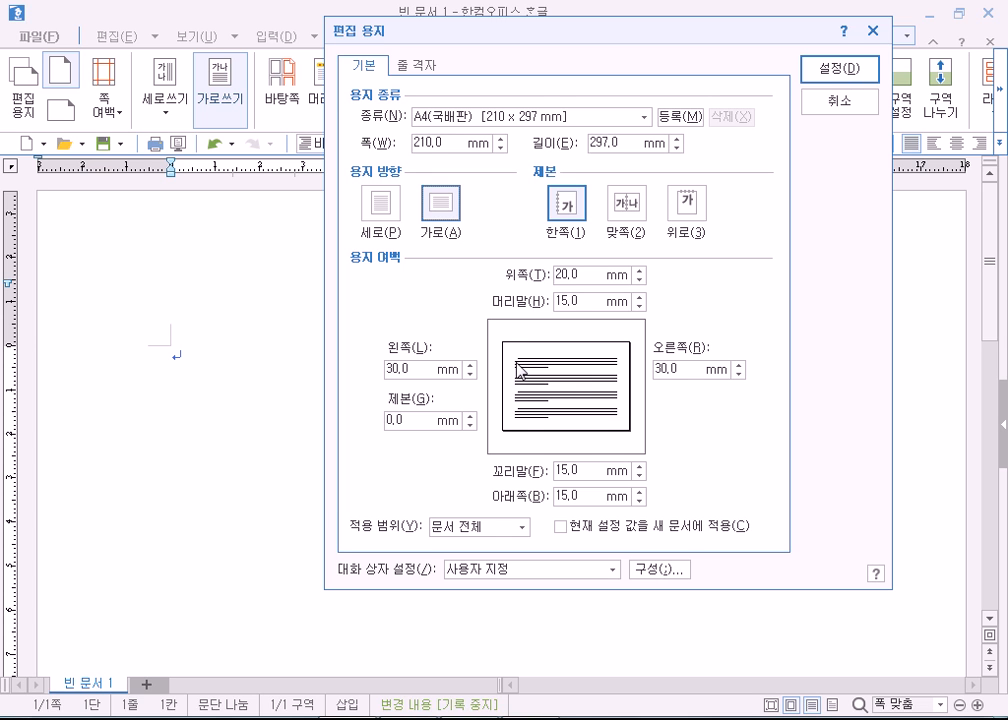
pyautogui.click(379, 205)
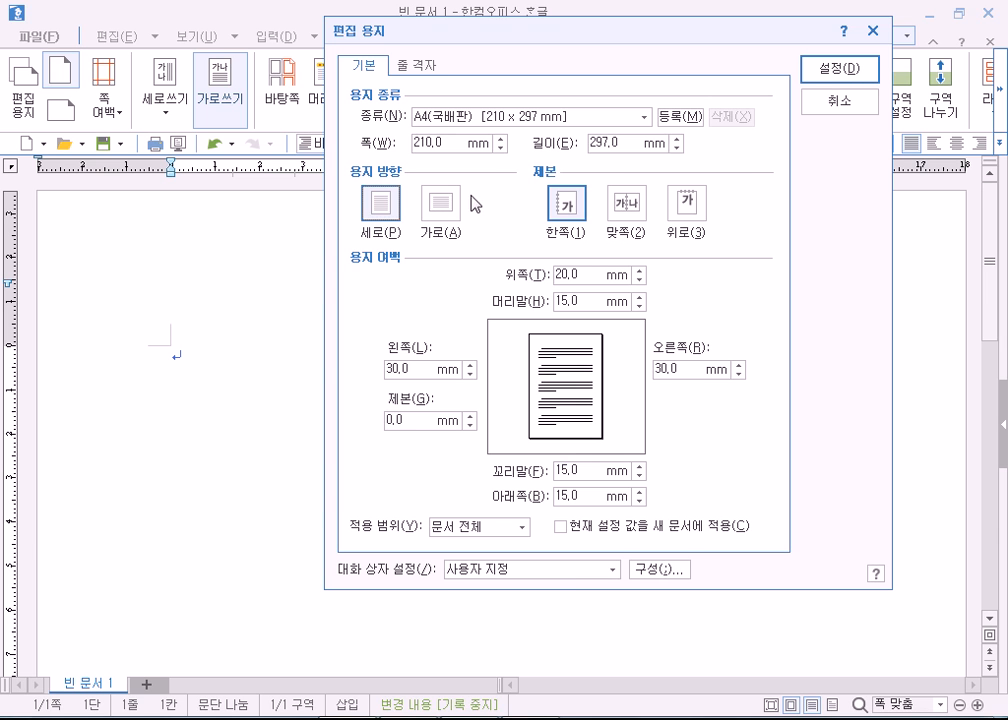
pyautogui.click(465, 120)
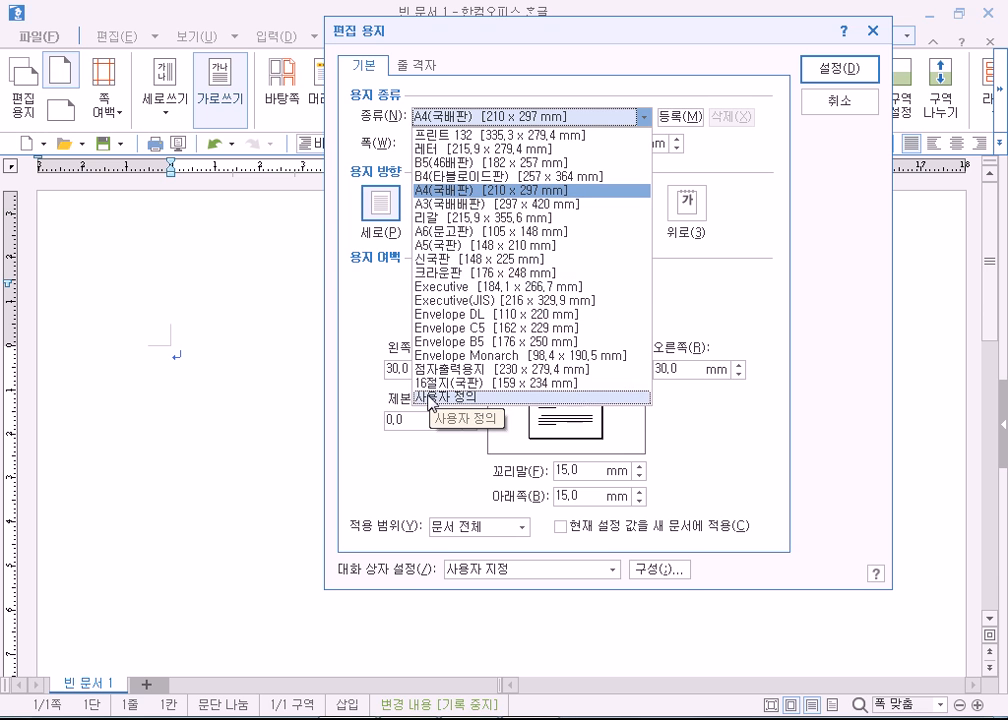
pyautogui.click(422, 191)
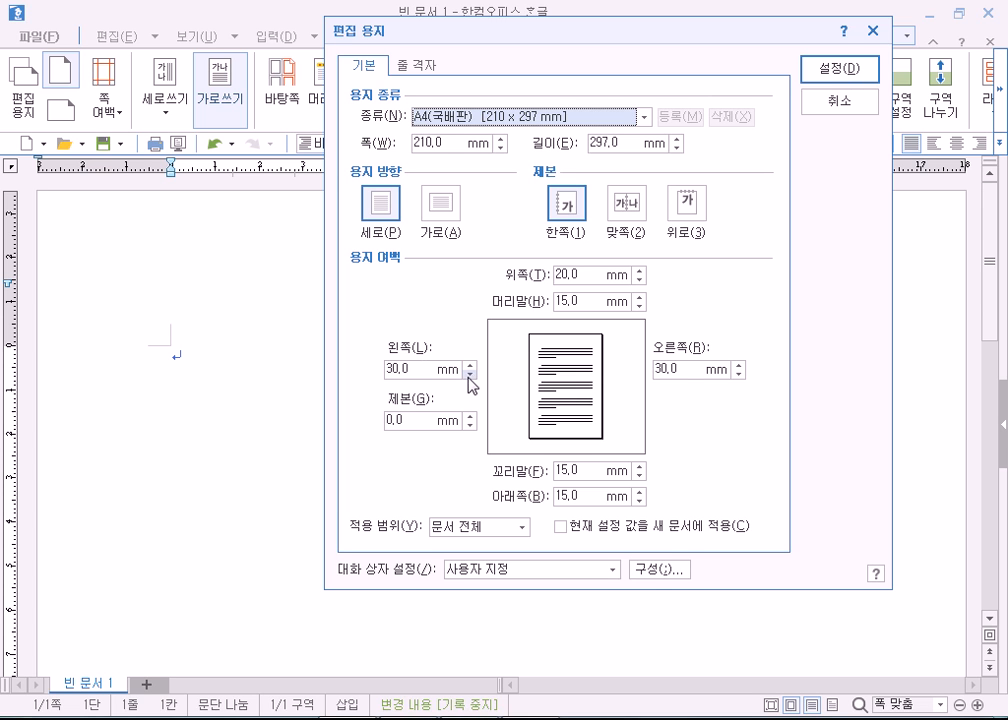
# Set the left page margin (왼쪽) to 20 mm
pyautogui.click(470, 374)
pyautogui.click(470, 374)
pyautogui.click(470, 374)
pyautogui.click(470, 374)
pyautogui.click(470, 374)
pyautogui.click(470, 374)
pyautogui.click(470, 374)
pyautogui.click(470, 374)
pyautogui.click(470, 374)
pyautogui.click(470, 374)
# Set the right page margin (오른쪽) to 20 mm
pyautogui.click(739, 374)
pyautogui.click(739, 374)
pyautogui.click(739, 374)
pyautogui.click(739, 374)
pyautogui.click(739, 374)
pyautogui.click(739, 374)
pyautogui.click(739, 374)
pyautogui.click(739, 374)
pyautogui.click(739, 374)
pyautogui.click(739, 374)
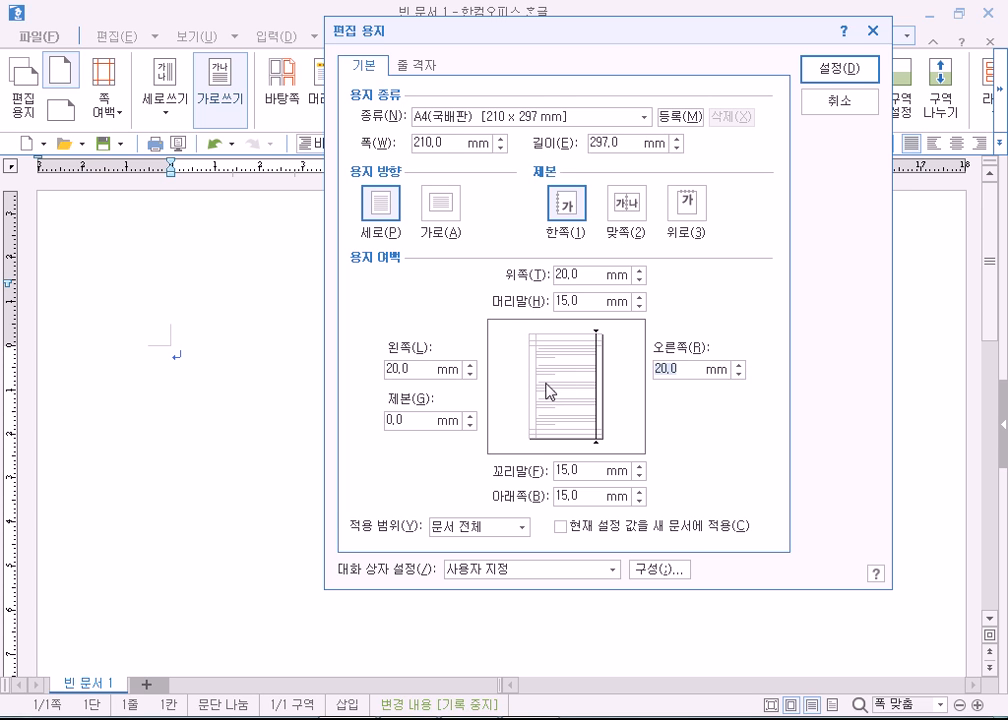
# Set the top page margin (위쪽) to 10 mm
pyautogui.click(639, 281)
pyautogui.click(639, 281)
pyautogui.click(639, 281)
pyautogui.click(639, 281)
pyautogui.click(639, 281)
pyautogui.click(639, 281)
pyautogui.click(639, 281)
pyautogui.click(639, 281)
pyautogui.click(639, 281)
pyautogui.click(639, 281)
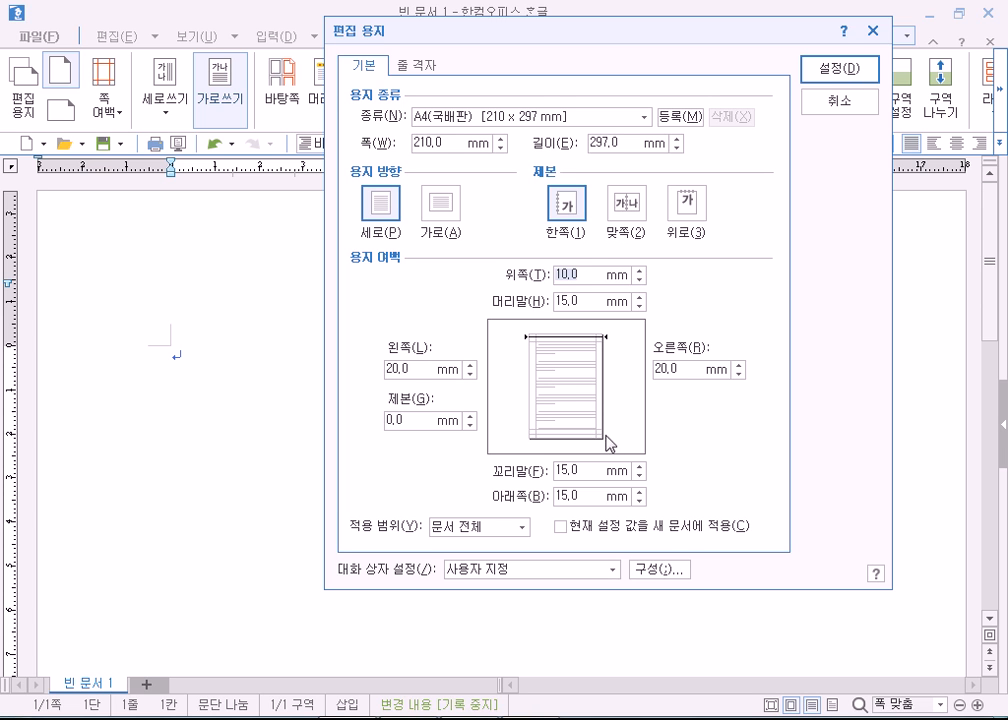
# Set the bottom page margin (아래쪽) to 10 mm
pyautogui.click(640, 500)
pyautogui.click(640, 500)
pyautogui.click(640, 500)
pyautogui.click(640, 500)
pyautogui.click(640, 500)
pyautogui.click(640, 500)
pyautogui.click(640, 491)
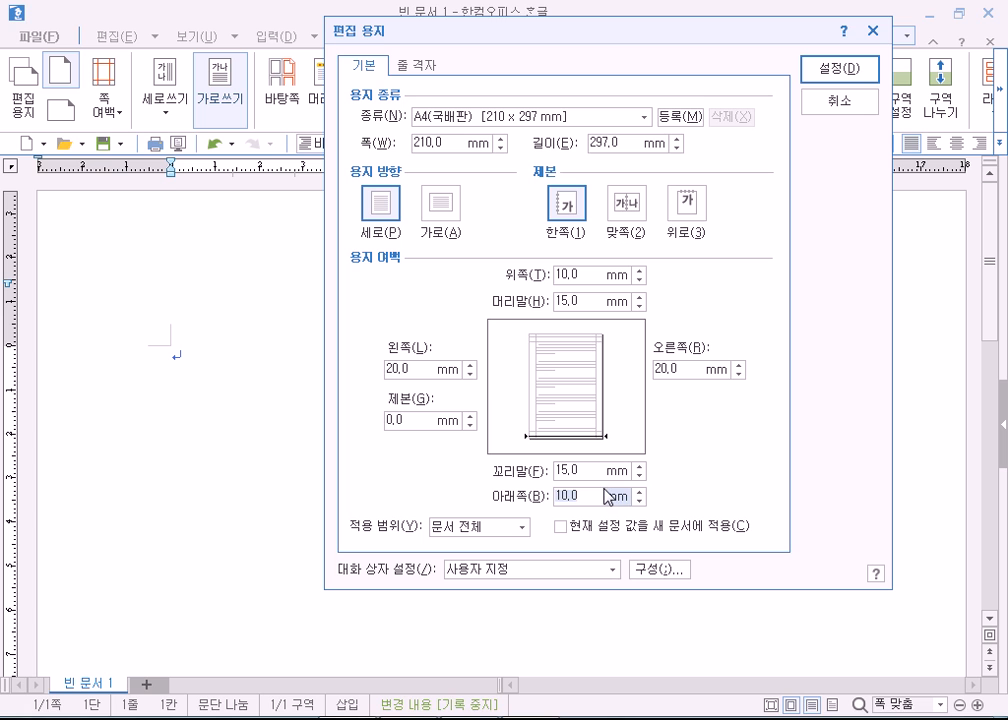
# Check the header (머리말) and footer (꼬리말) margins, and apply the page settings to the document
pyautogui.click(558, 301)
pyautogui.click(578, 470)
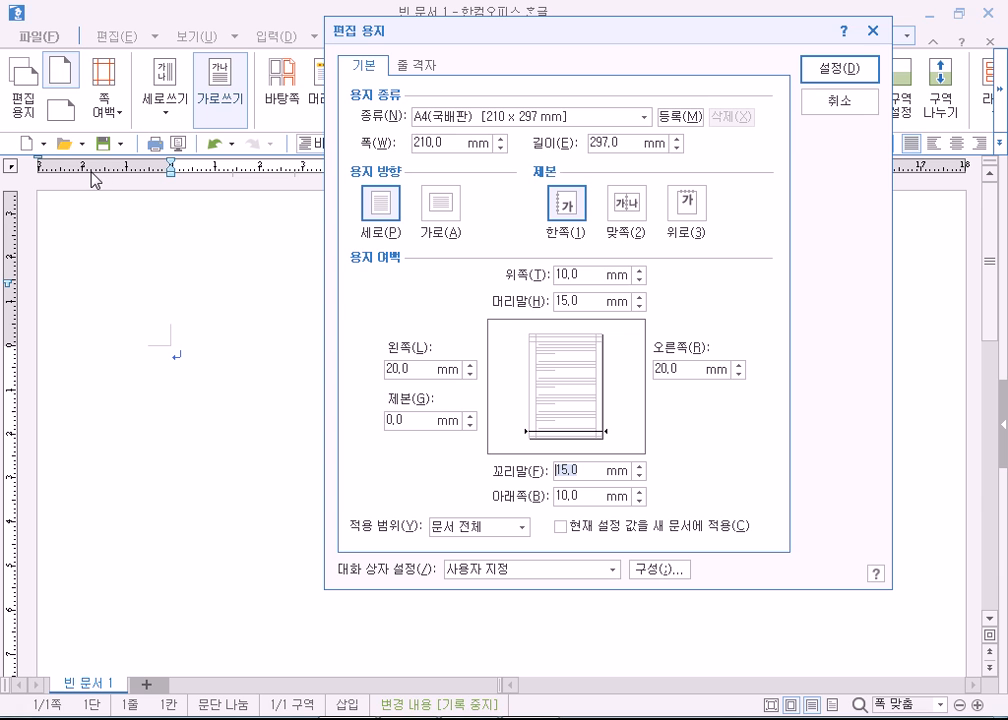
pyautogui.click(855, 79)
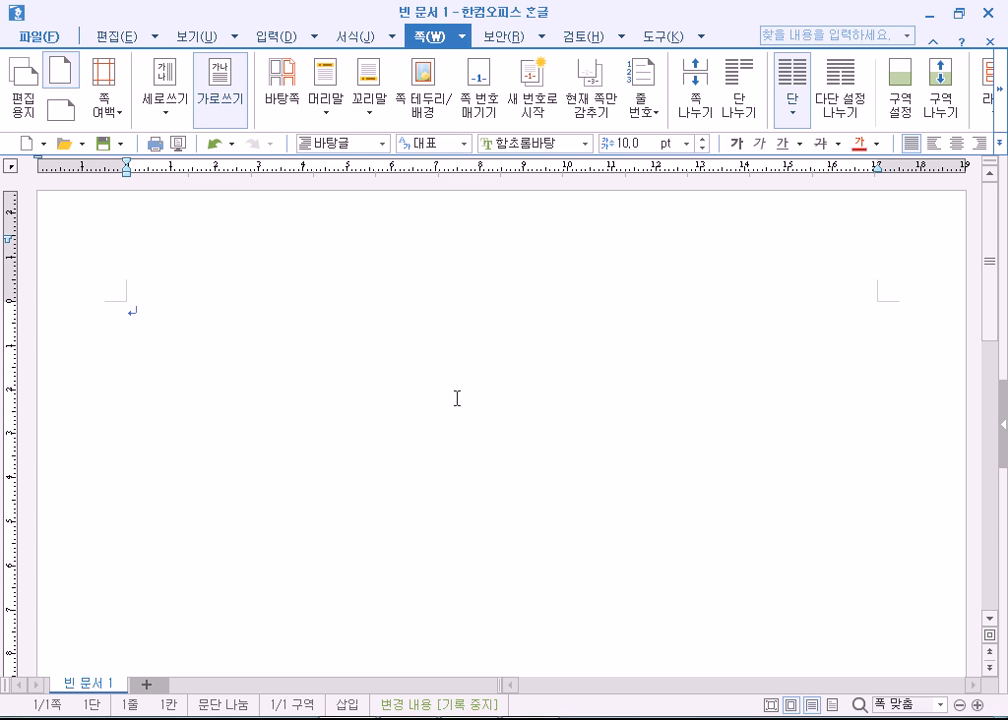
# Enter the title "보고서", leave three blank lines, and add the line "위 내용과 같이 보고서를 제출합니다." followed by a new line
pyautogui.write('보고서')
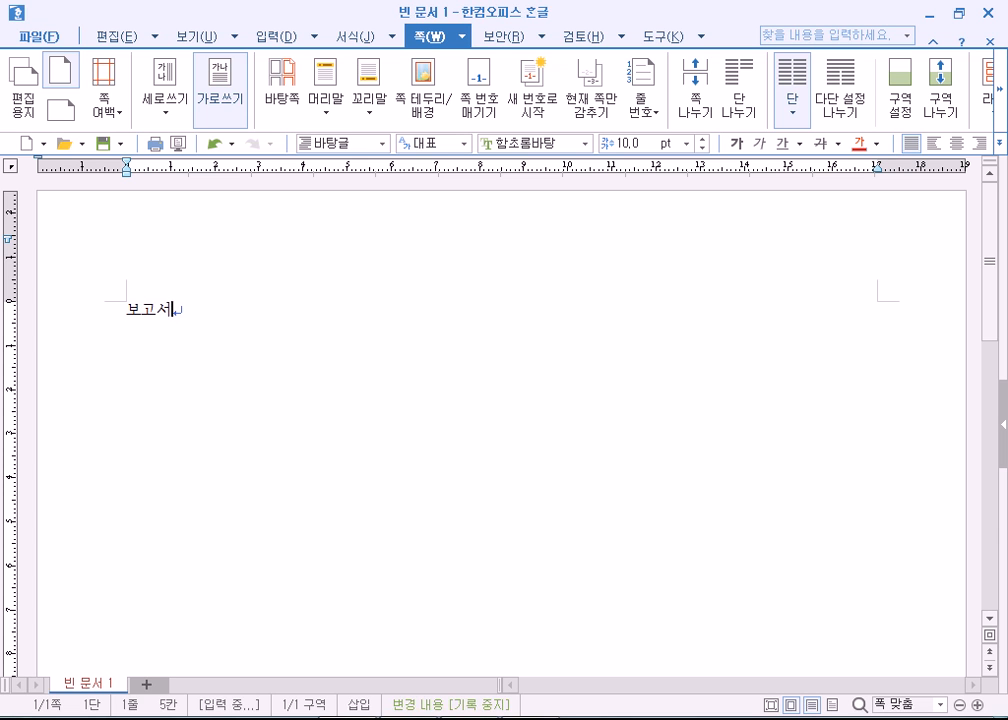
pyautogui.press('Return')
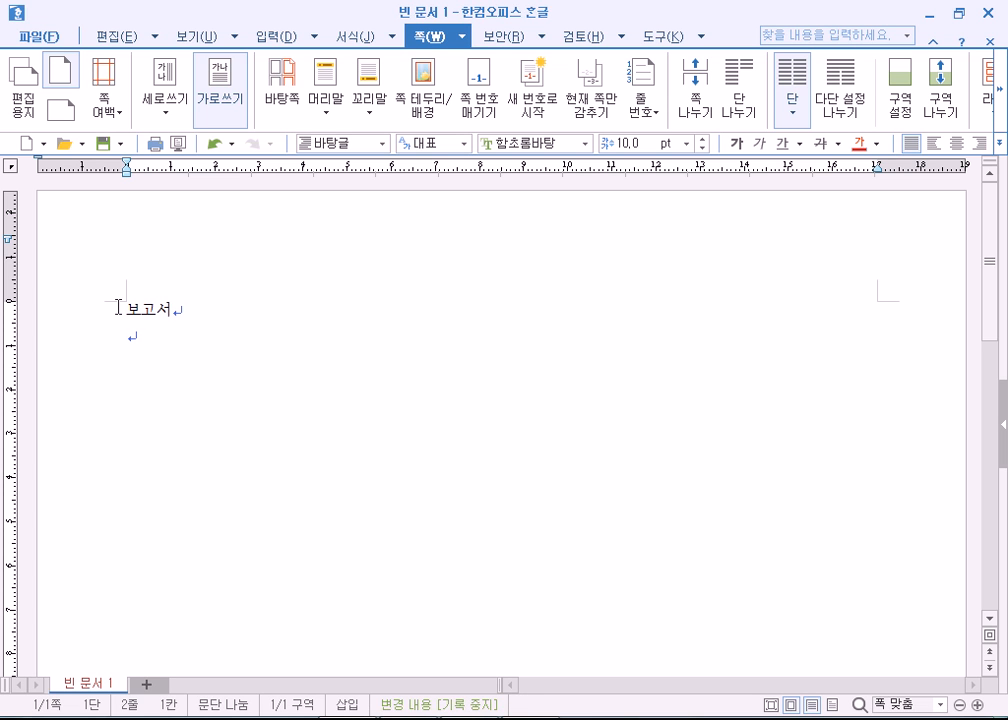
pyautogui.press('Return')
pyautogui.press('Return')
pyautogui.press('Return')
pyautogui.write('위 내용과 같이 보고서를 제출합니다.')
pyautogui.press('Return')
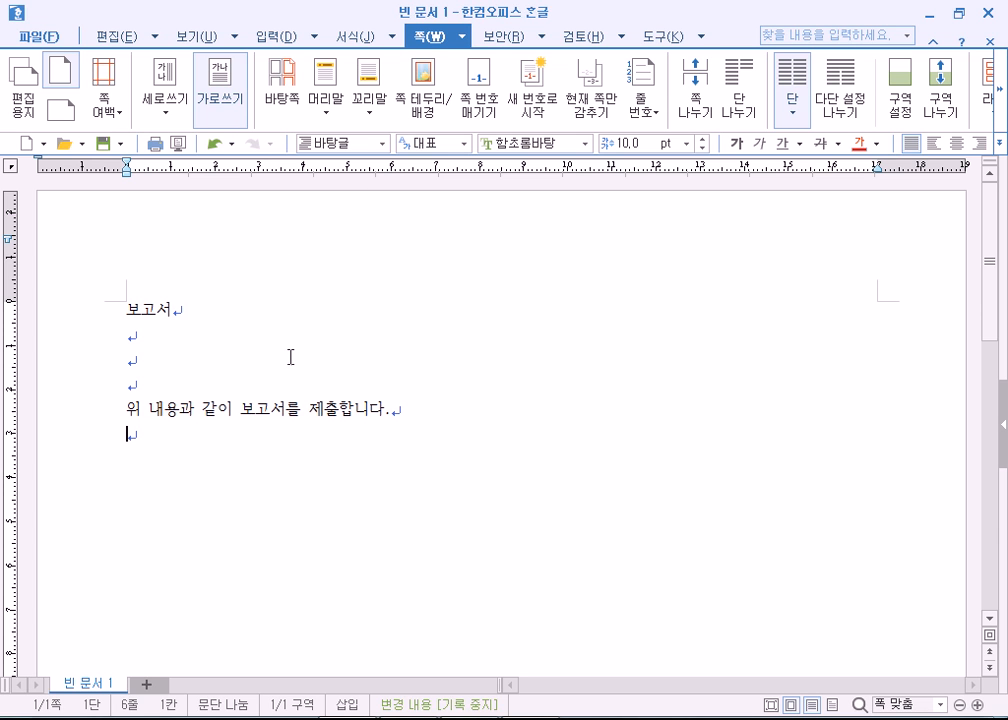
pyautogui.click(277, 40)
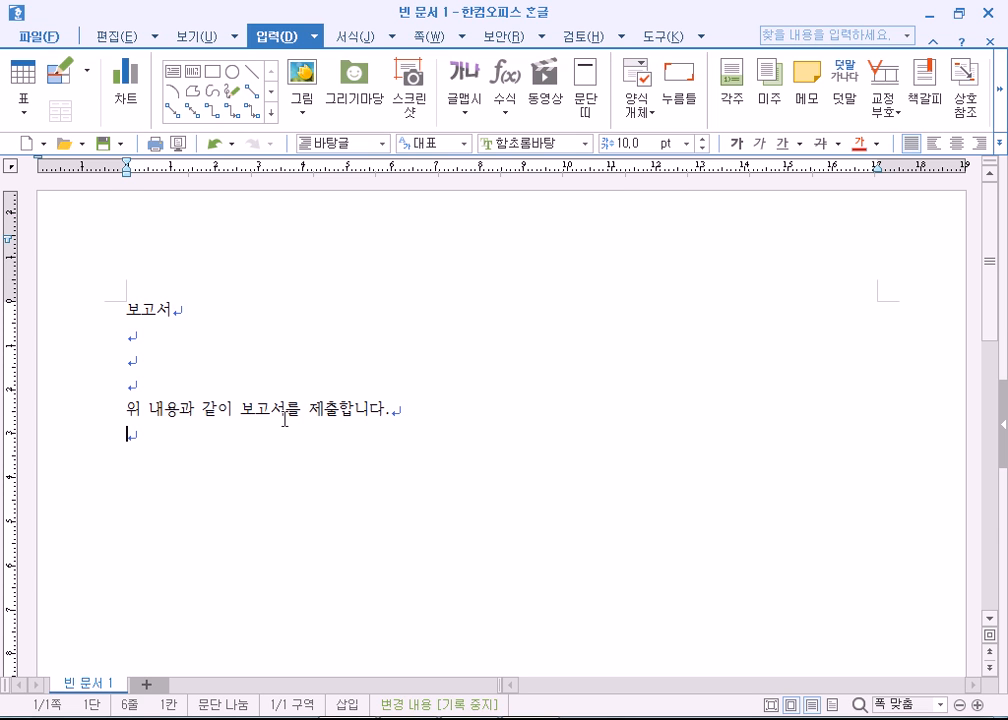
pyautogui.click(303, 116)
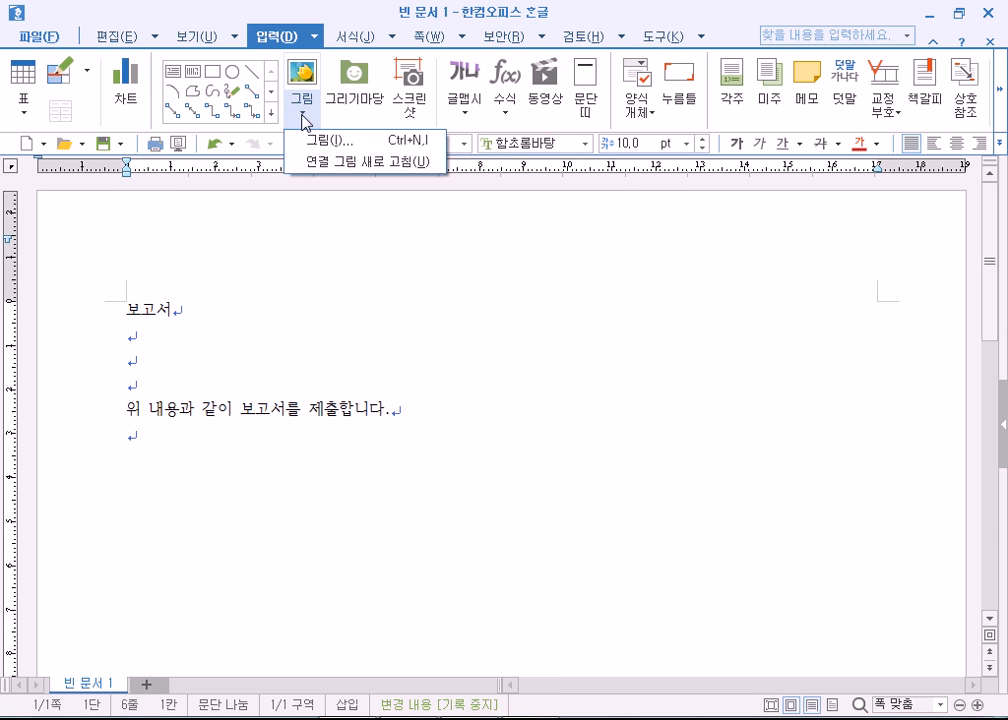
pyautogui.click(305, 120)
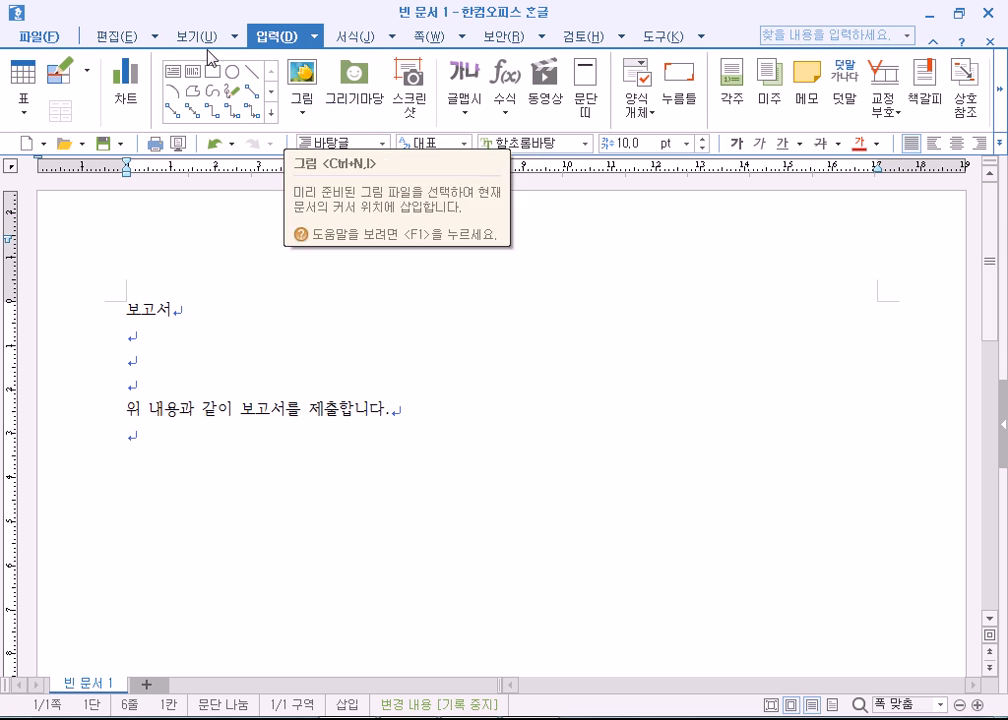
pyautogui.click(118, 36)
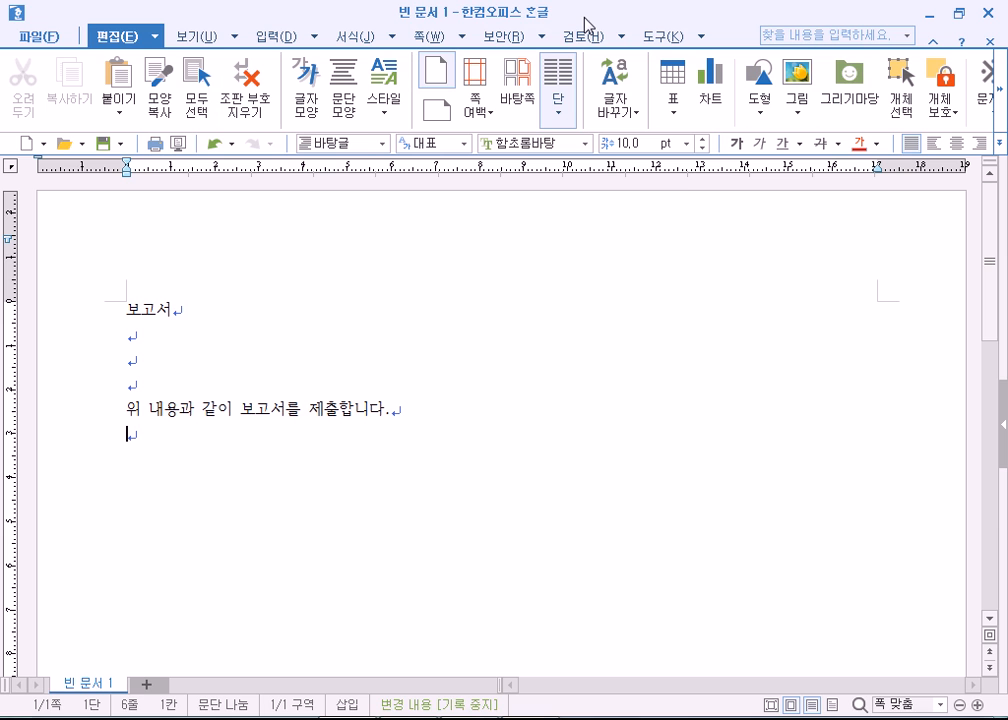
pyautogui.click(48, 40)
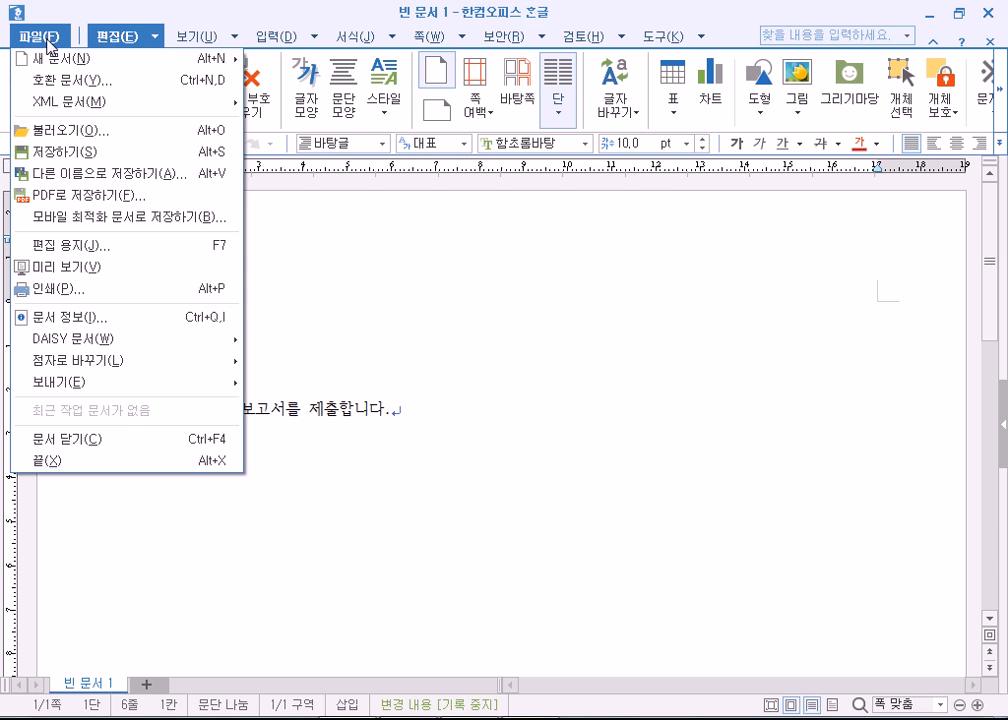
pyautogui.click(48, 40)
pyautogui.click(48, 40)
pyautogui.click(222, 8)
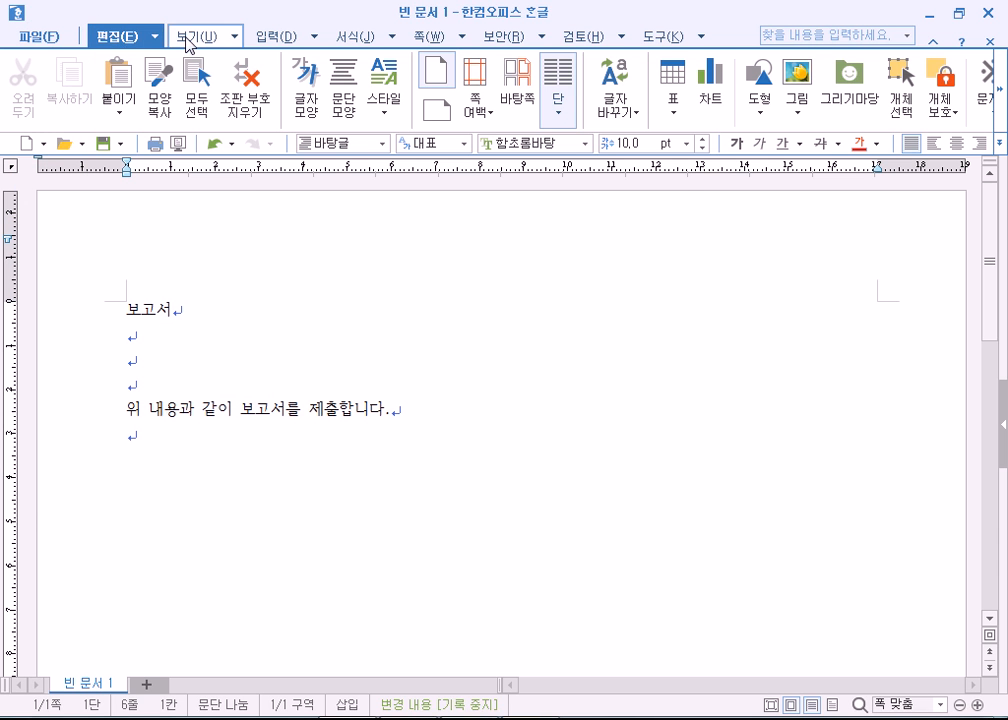
# Switch the document display to grayscale (회색조) and back to color (컬러), twice
pyautogui.click(190, 40)
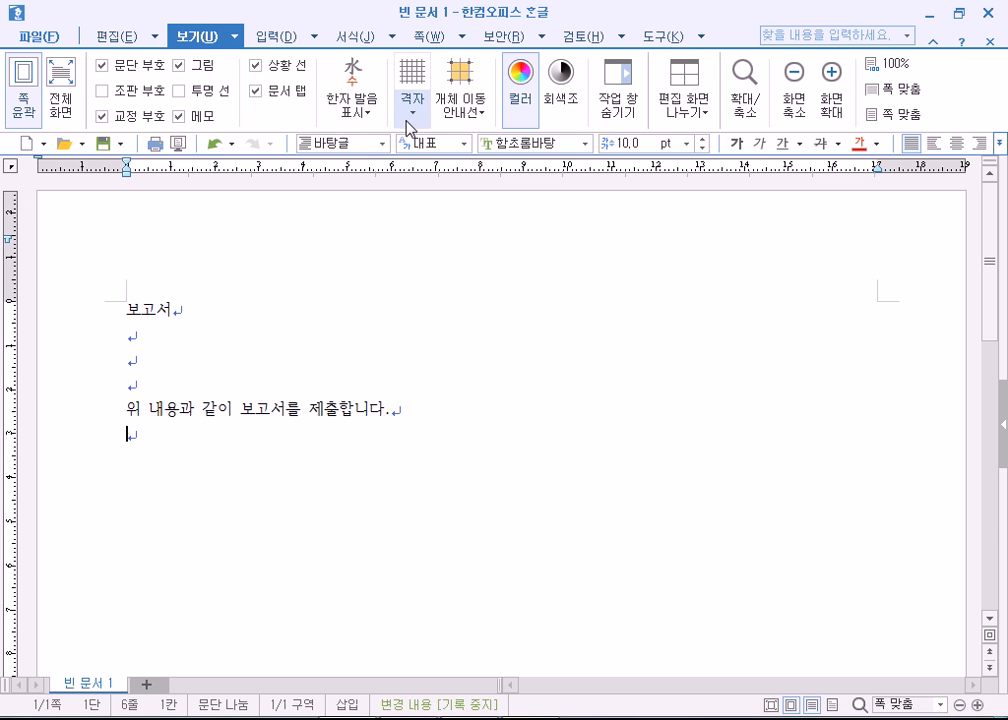
pyautogui.click(567, 105)
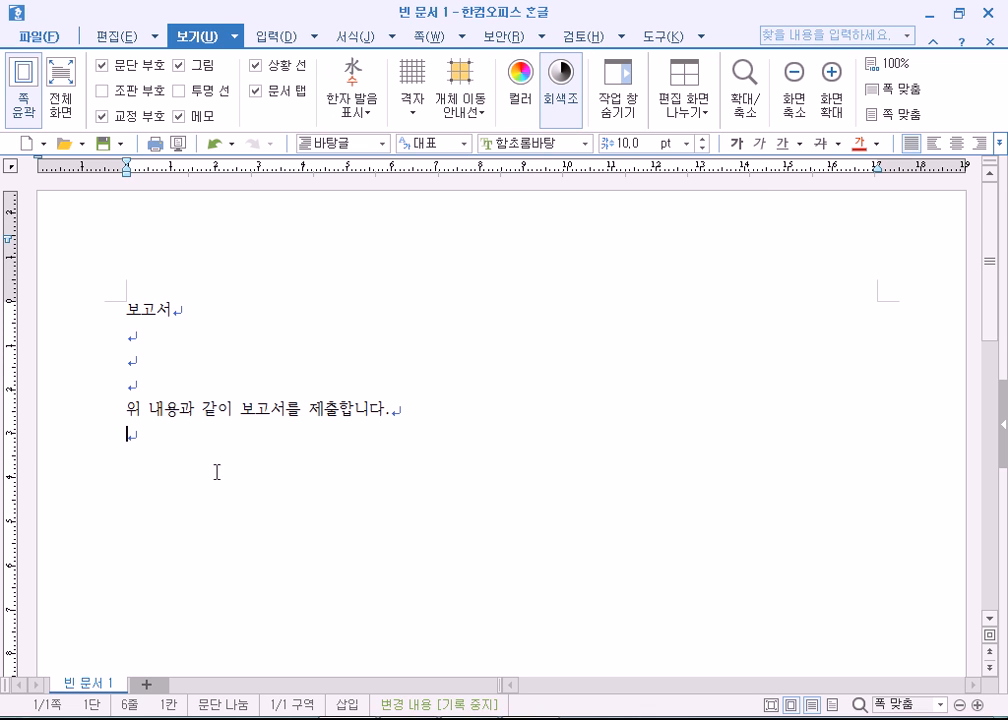
pyautogui.click(522, 88)
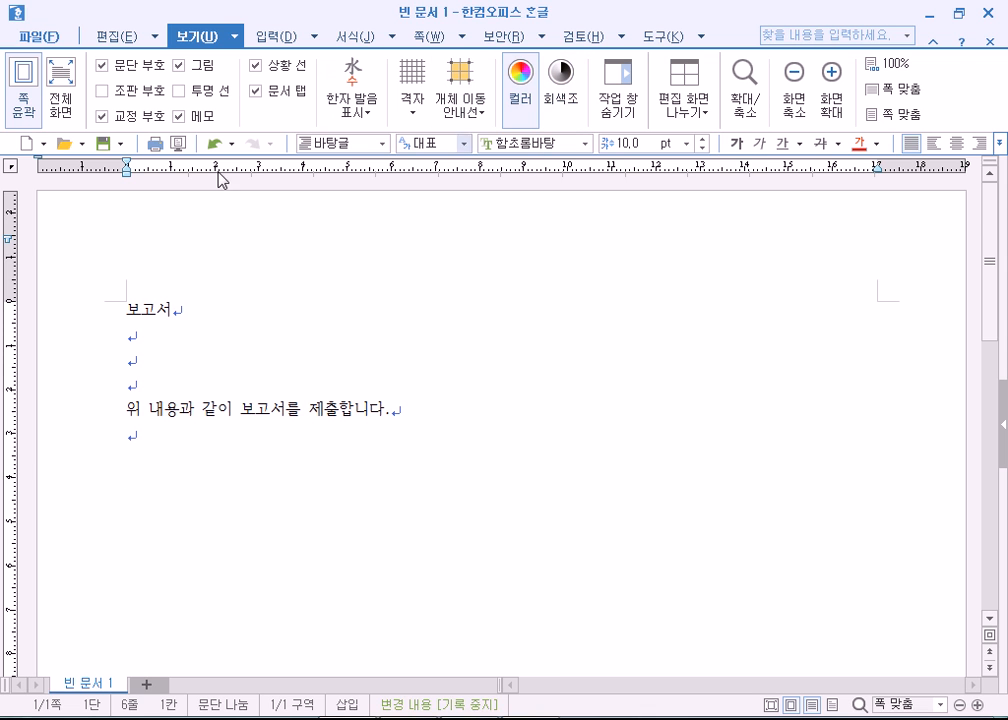
pyautogui.click(562, 76)
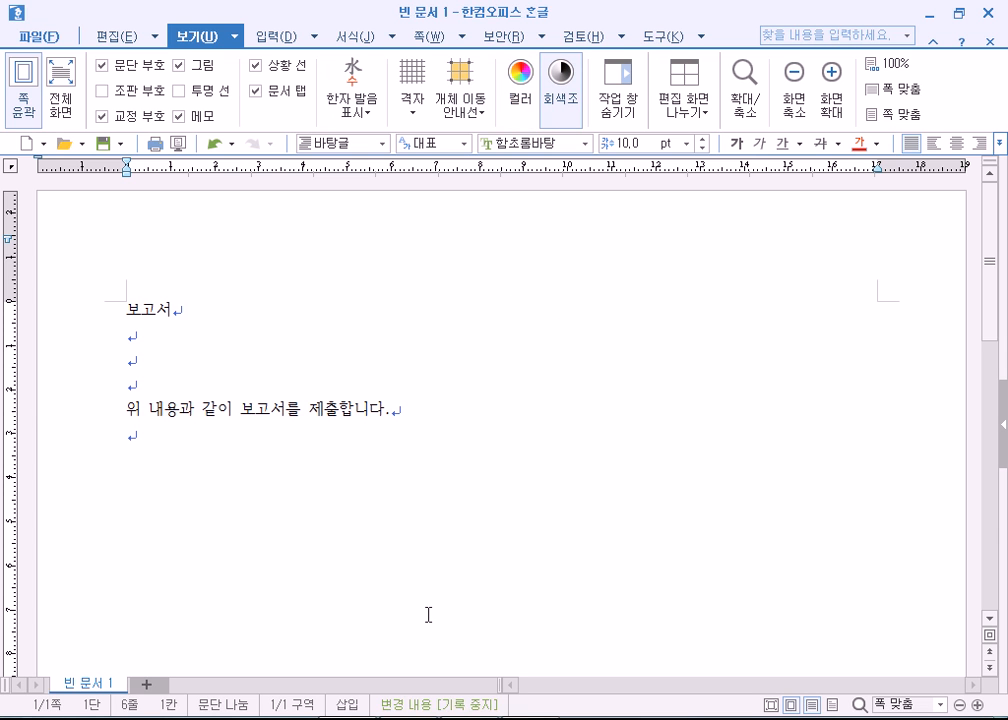
pyautogui.click(521, 95)
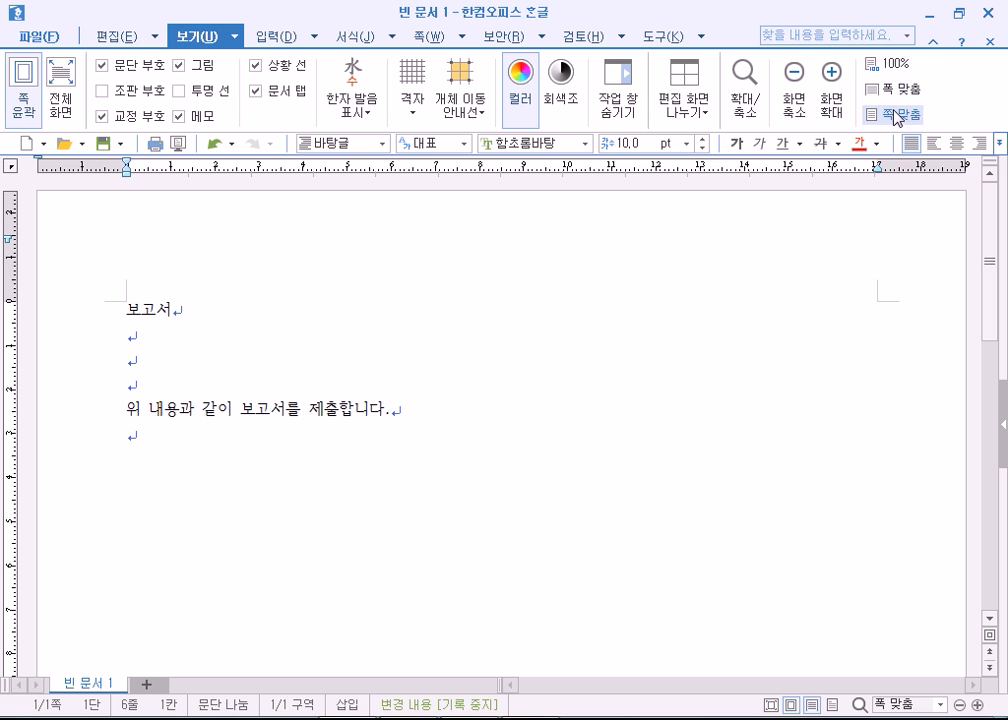
pyautogui.click(274, 44)
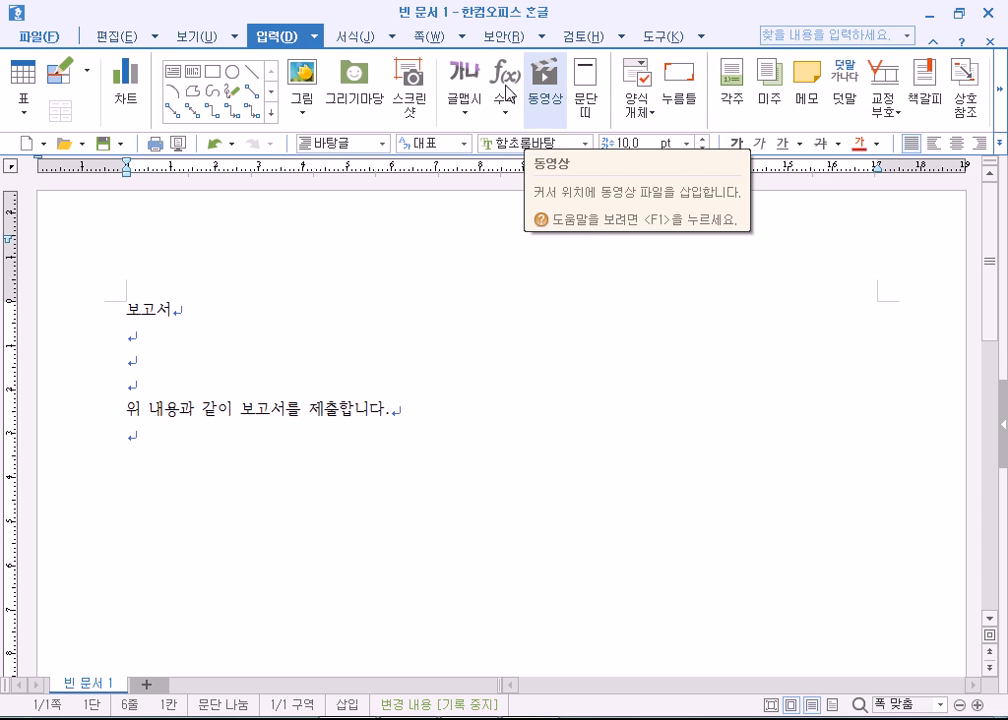
pyautogui.click(112, 40)
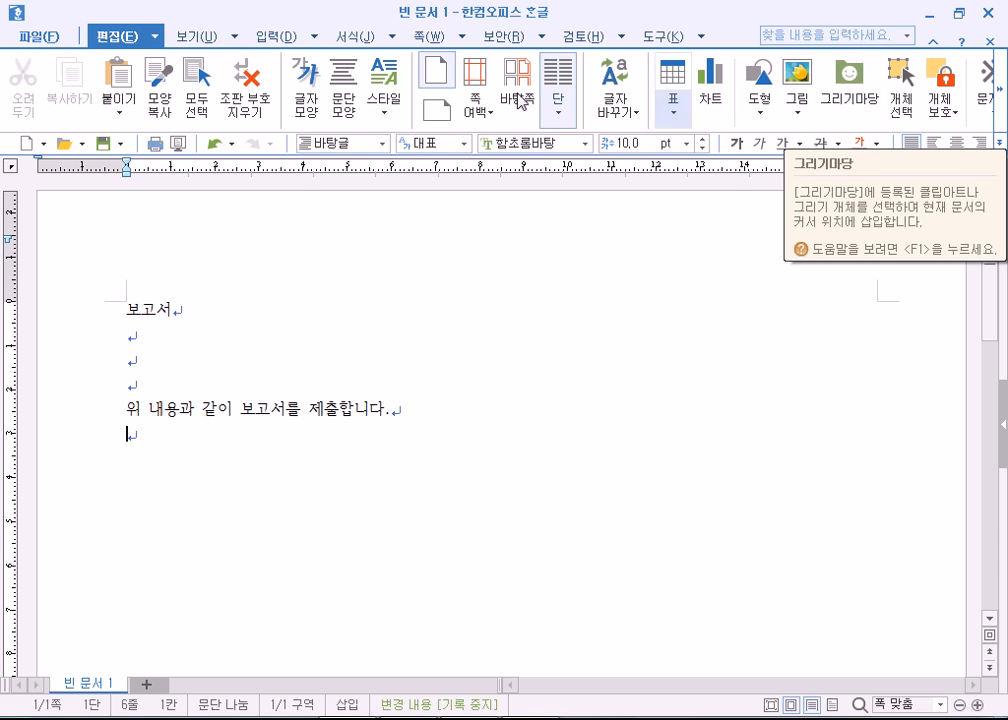
# Open the 그리기마당 drawing gallery for inserting clip art into the document
pyautogui.click(270, 37)
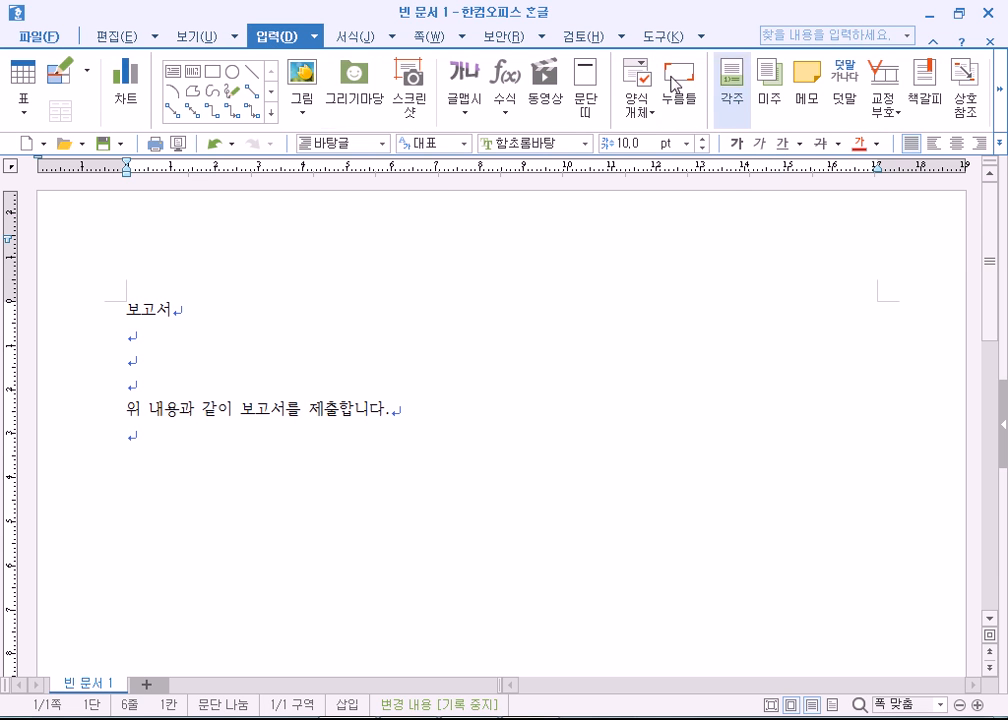
pyautogui.click(381, 88)
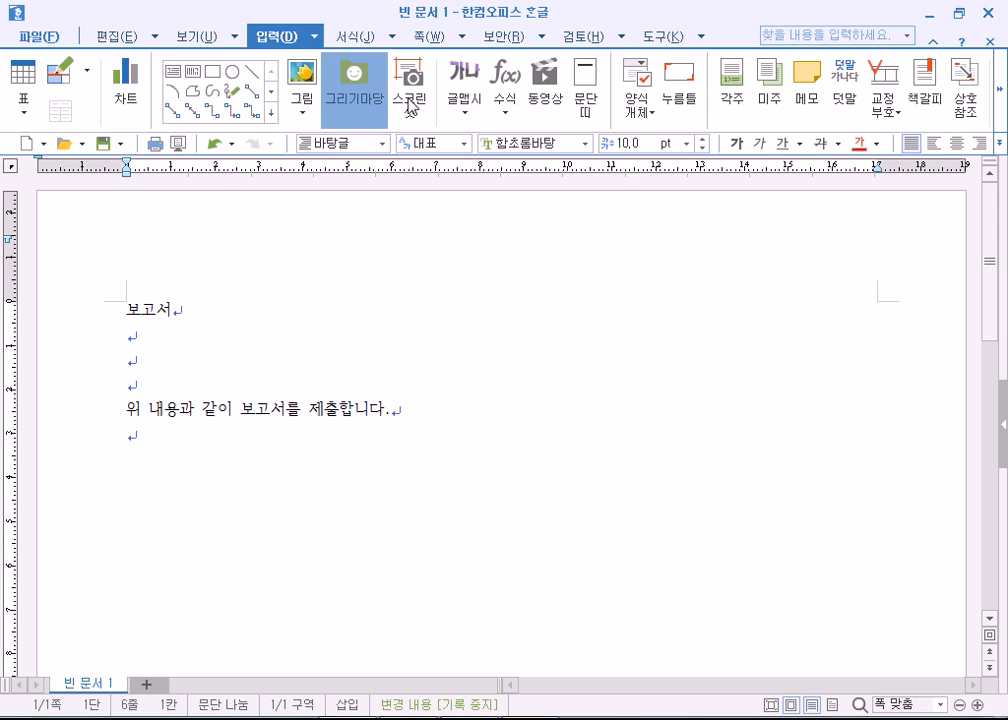
pyautogui.moveTo(533, 166); pyautogui.dragTo(697, 128)
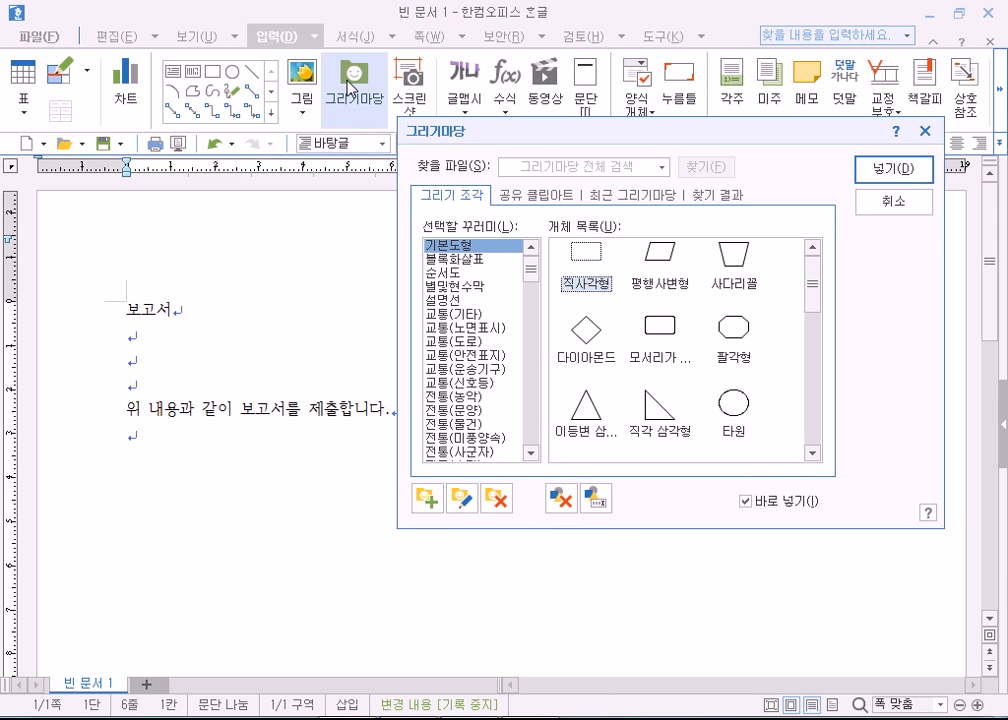
pyautogui.moveTo(518, 140); pyautogui.dragTo(508, 164)
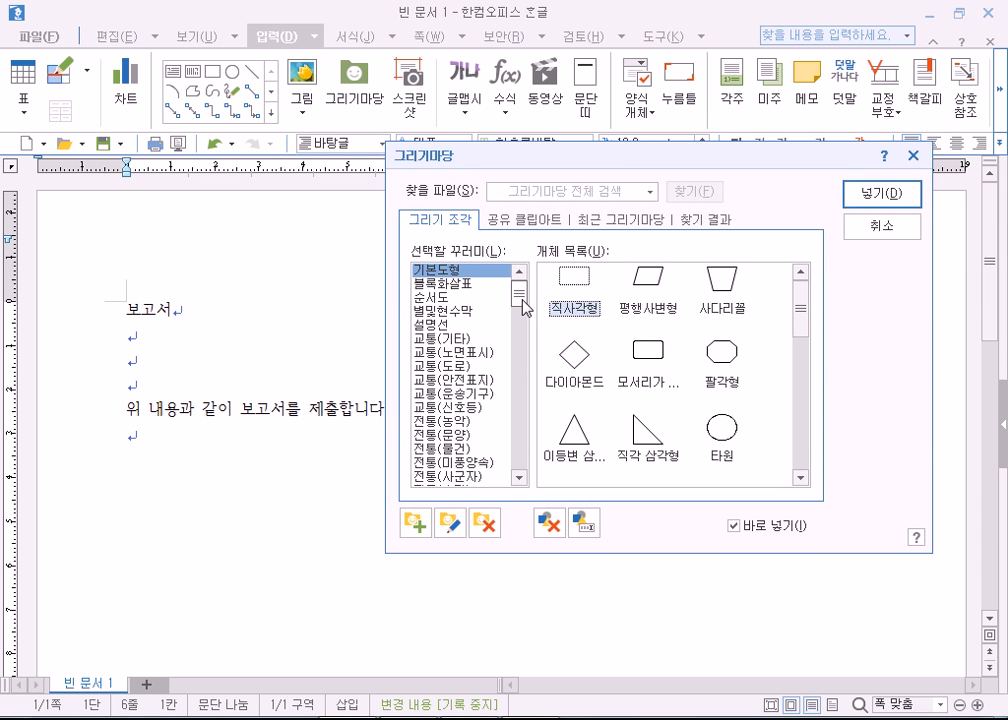
# Examine the gallery's shape and clip-art sets, including 순서도, 별및현수막, 교통(노면표시), 전통(미풍양속), 전통(농악) and 전통(문양)
pyautogui.click(425, 298)
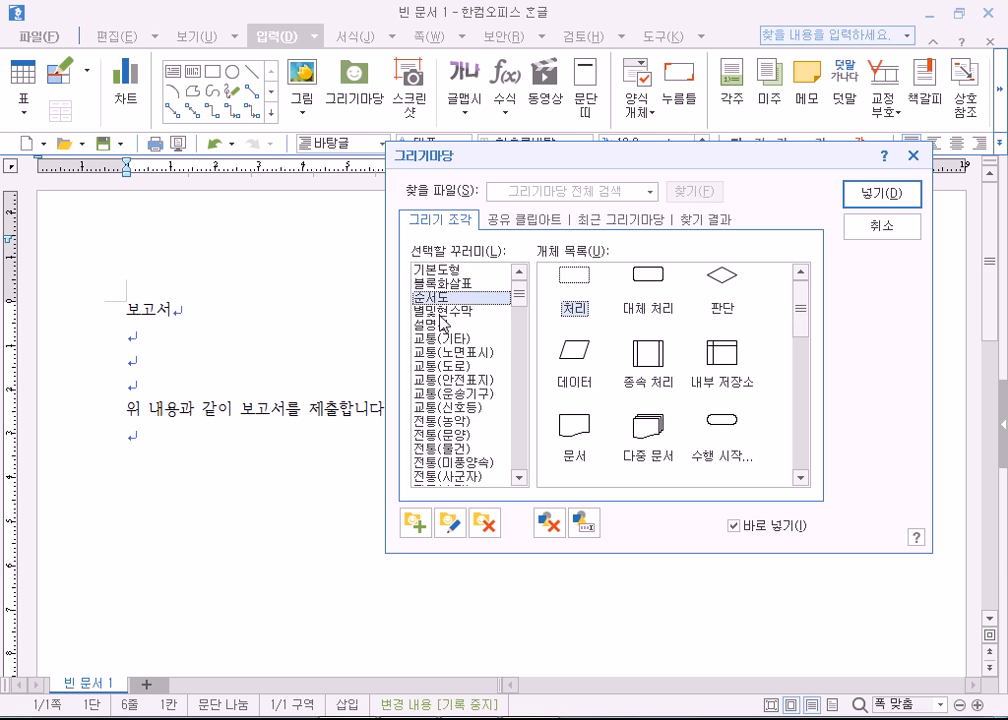
pyautogui.click(433, 311)
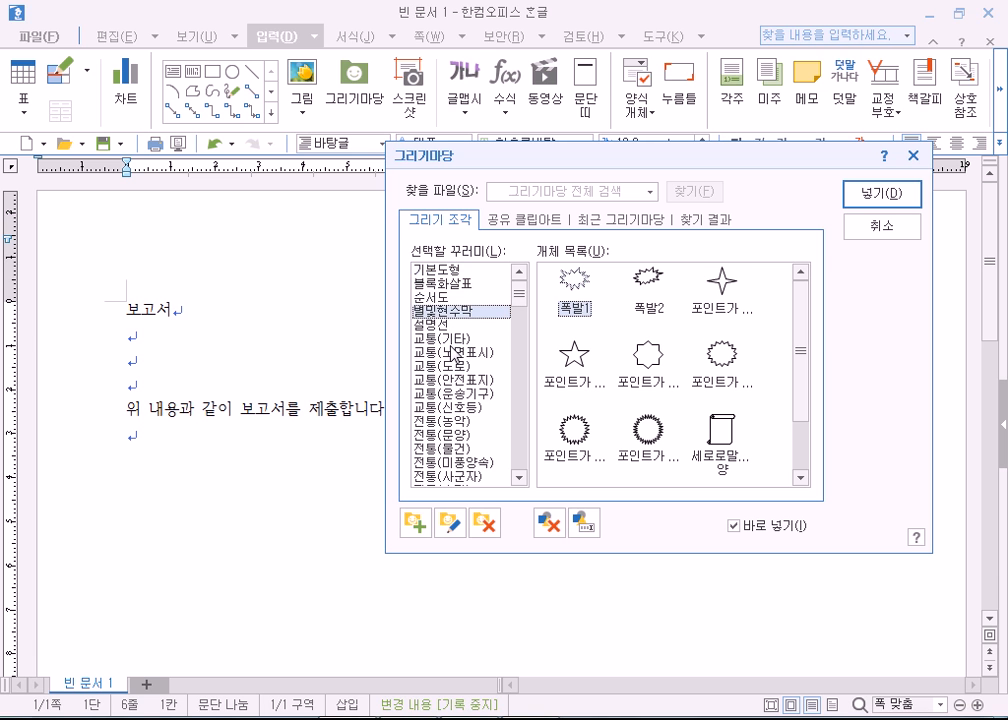
pyautogui.click(456, 352)
pyautogui.scroll(-4, 457, 381)
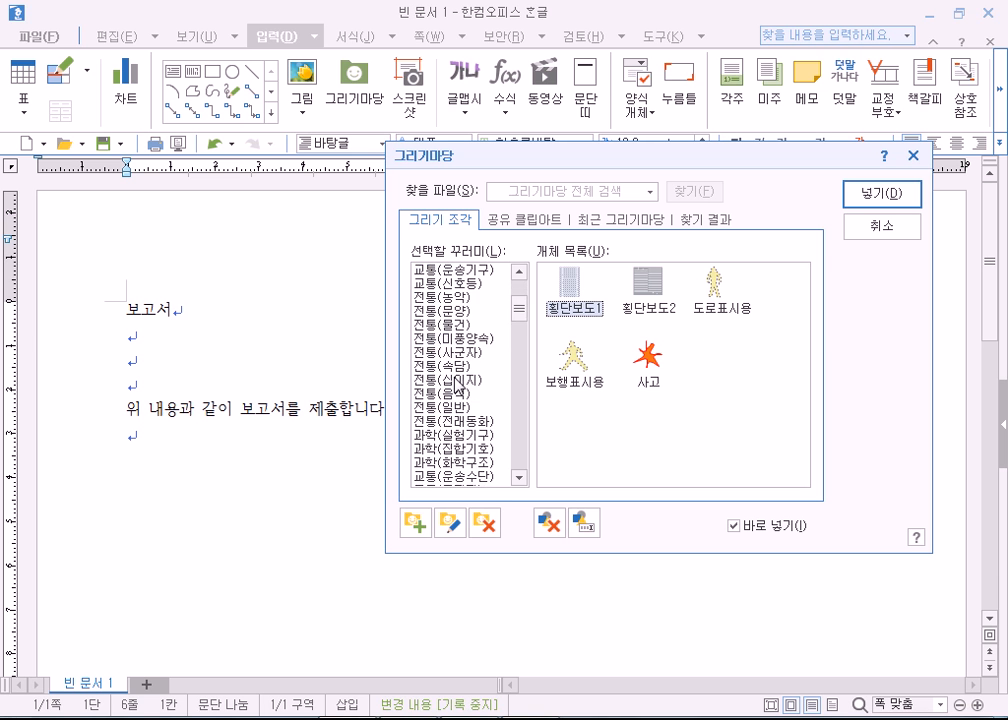
pyautogui.click(431, 297)
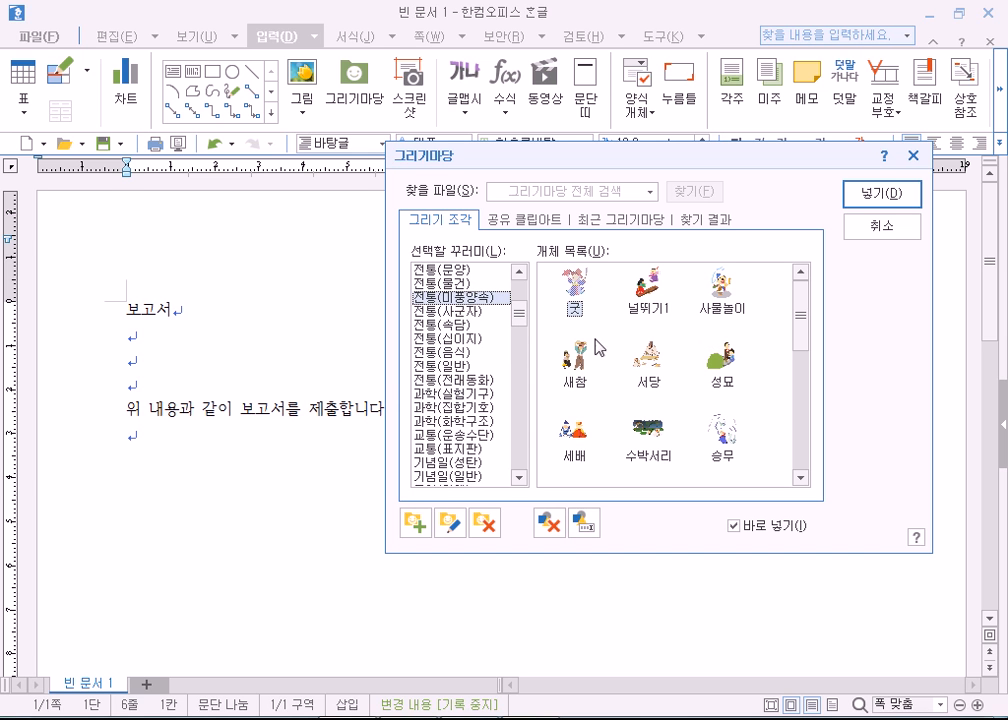
pyautogui.click(432, 311)
pyautogui.click(436, 298)
pyautogui.scroll(2, 422, 375)
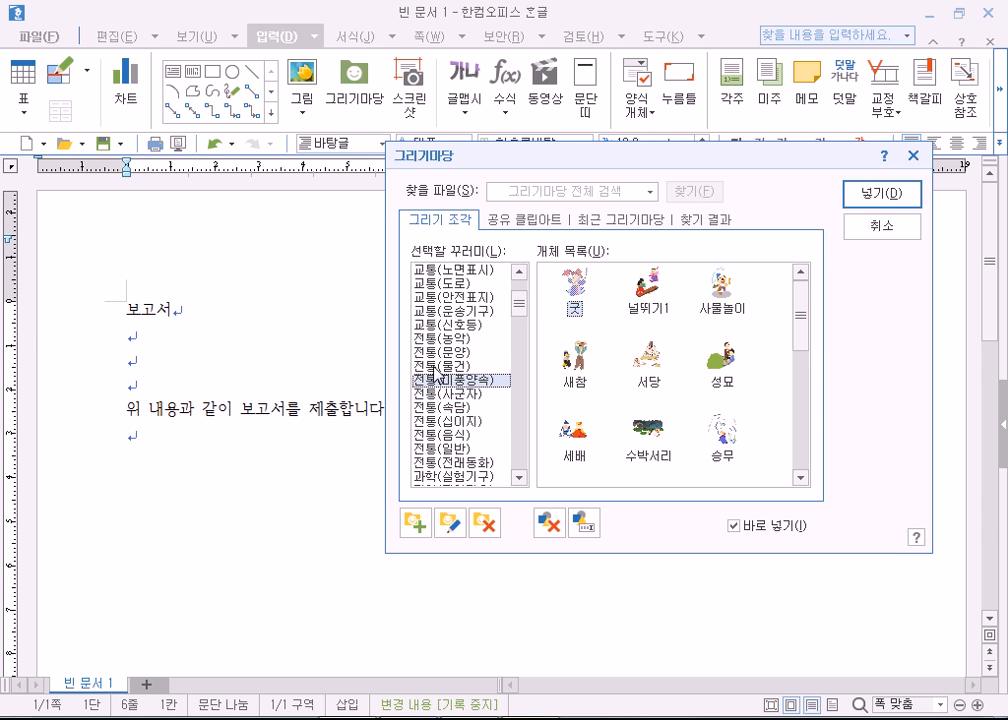
pyautogui.scroll(-3, 478, 400)
pyautogui.scroll(2, 465, 395)
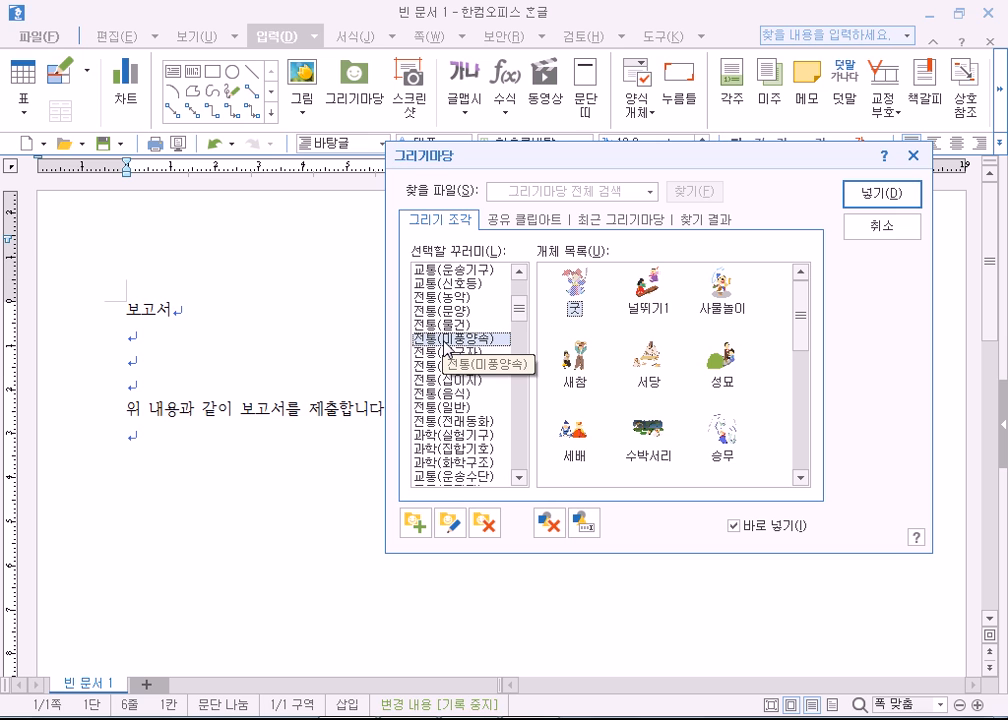
pyautogui.scroll(2, 449, 349)
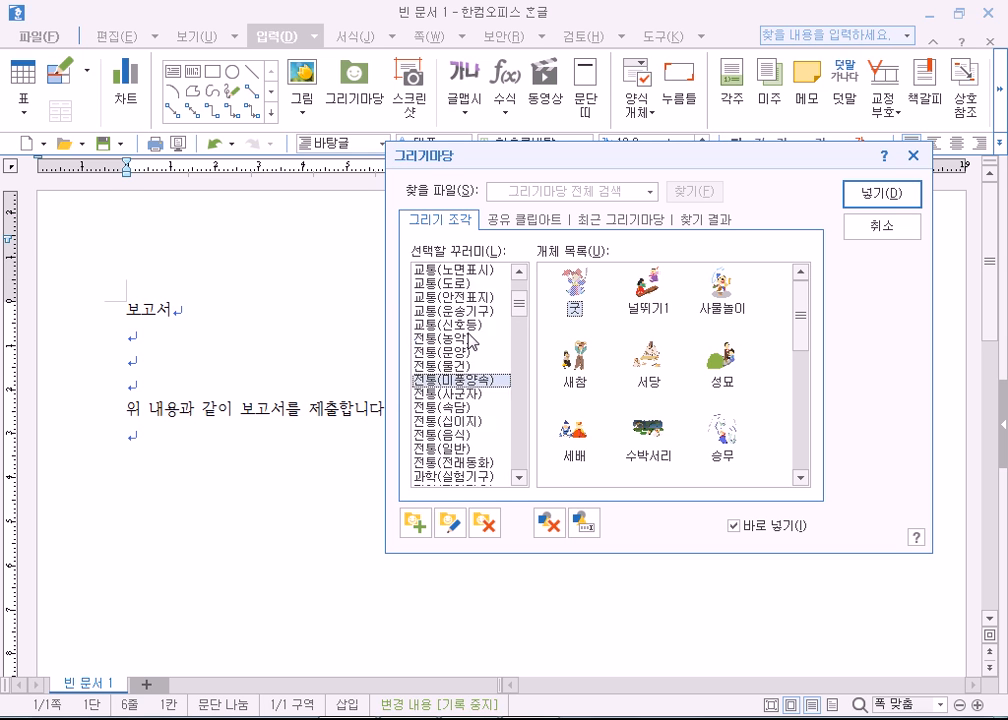
pyautogui.scroll(-1, 452, 352)
pyautogui.click(455, 339)
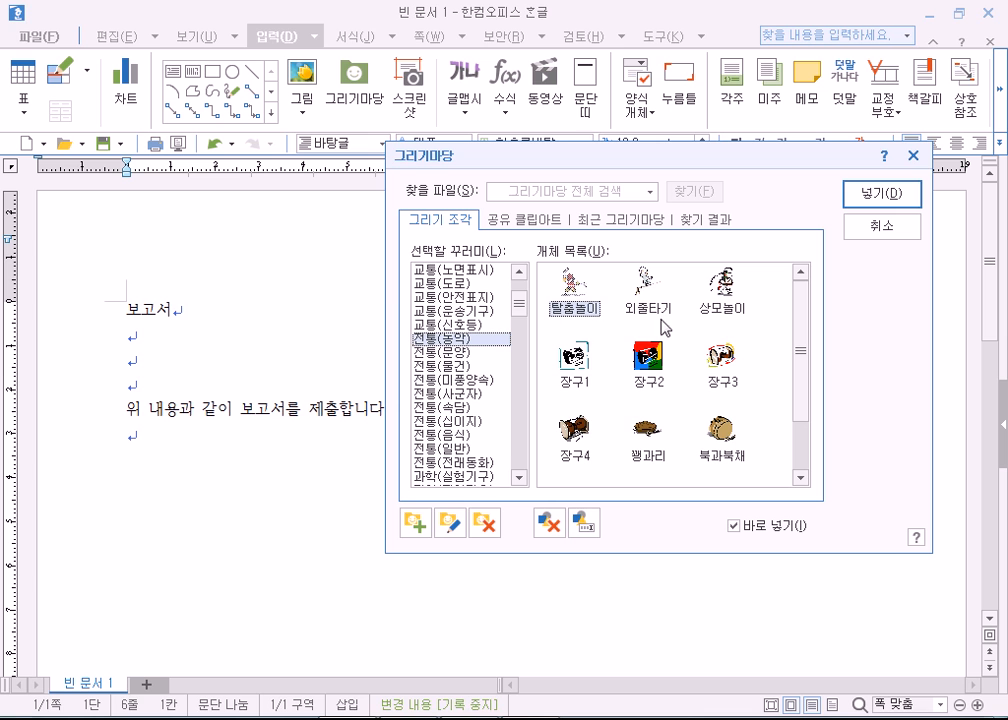
pyautogui.click(463, 353)
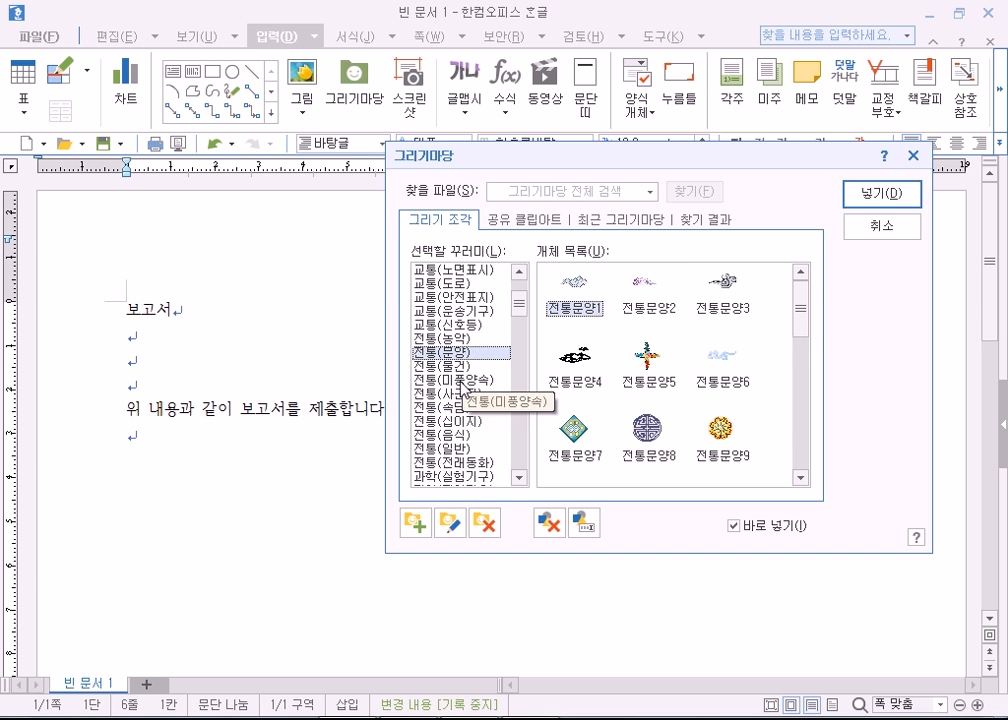
# Insert the 널뛰기1 clip art from the 전통(미풍양속) set as a large picture beside the report text
pyautogui.click(462, 380)
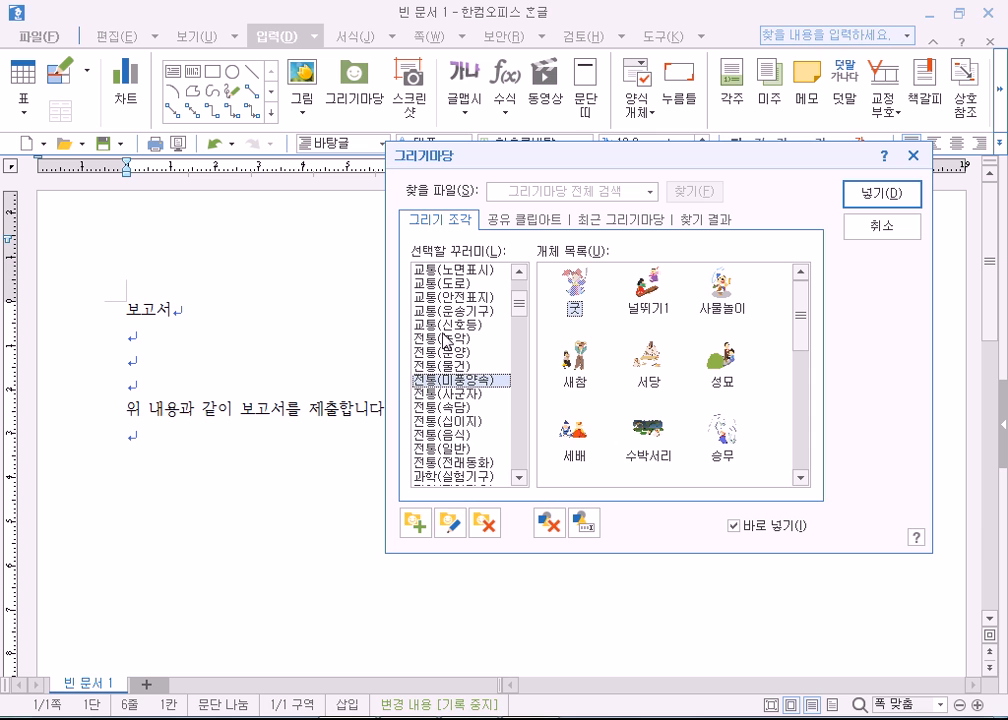
pyautogui.moveTo(620, 160); pyautogui.dragTo(760, 75)
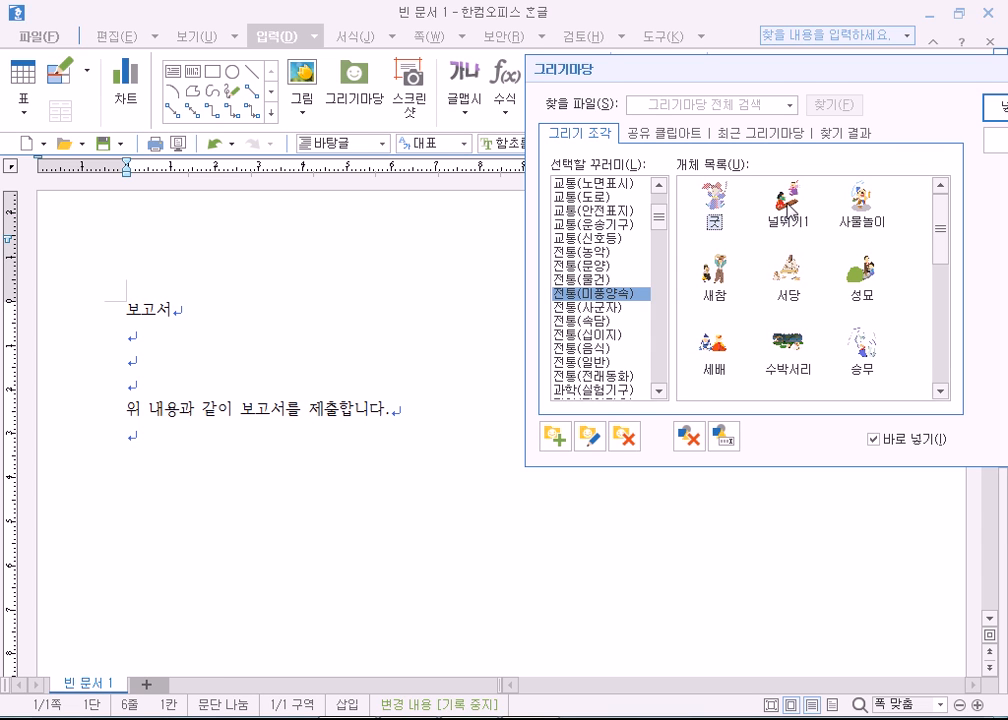
pyautogui.click(793, 222)
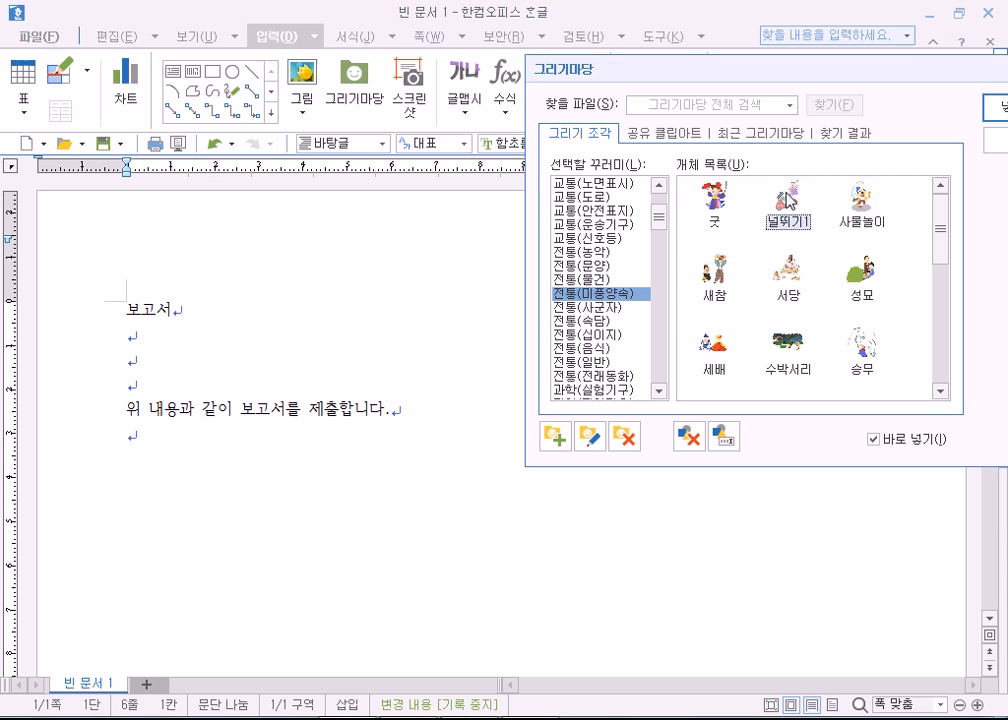
pyautogui.moveTo(632, 78); pyautogui.dragTo(245, 312)
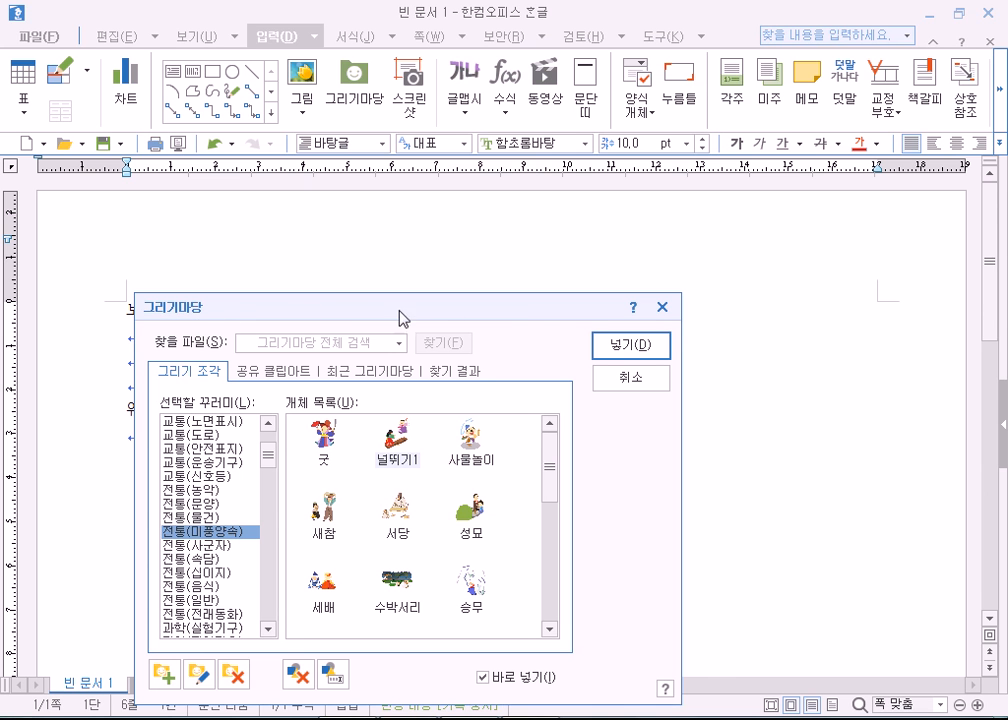
pyautogui.moveTo(250, 315); pyautogui.dragTo(651, 67)
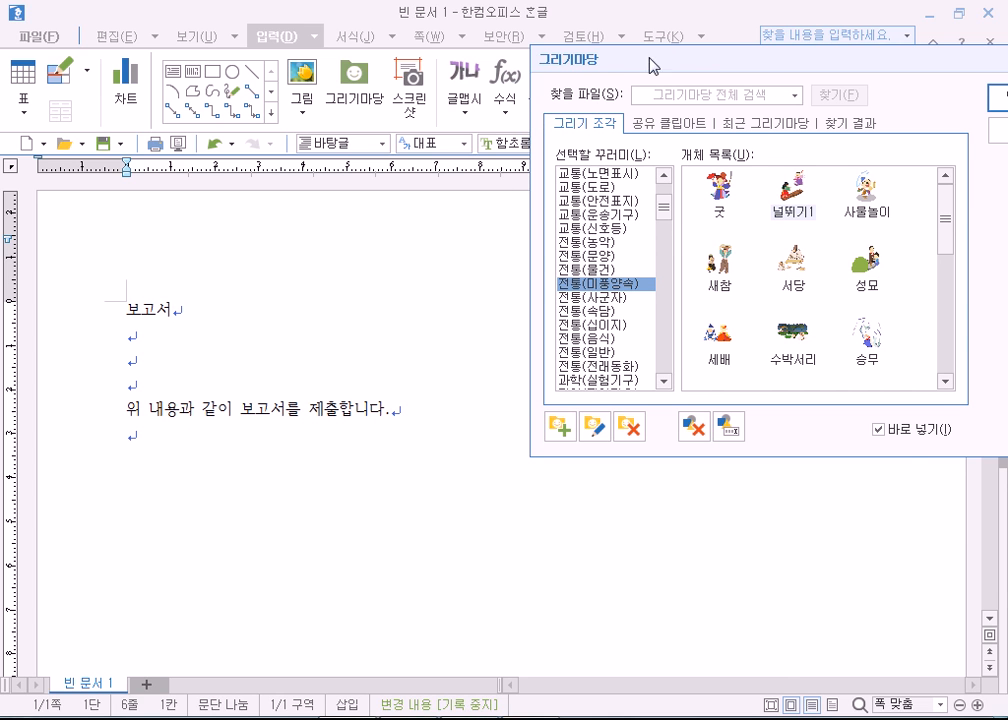
pyautogui.moveTo(818, 70); pyautogui.dragTo(932, 55)
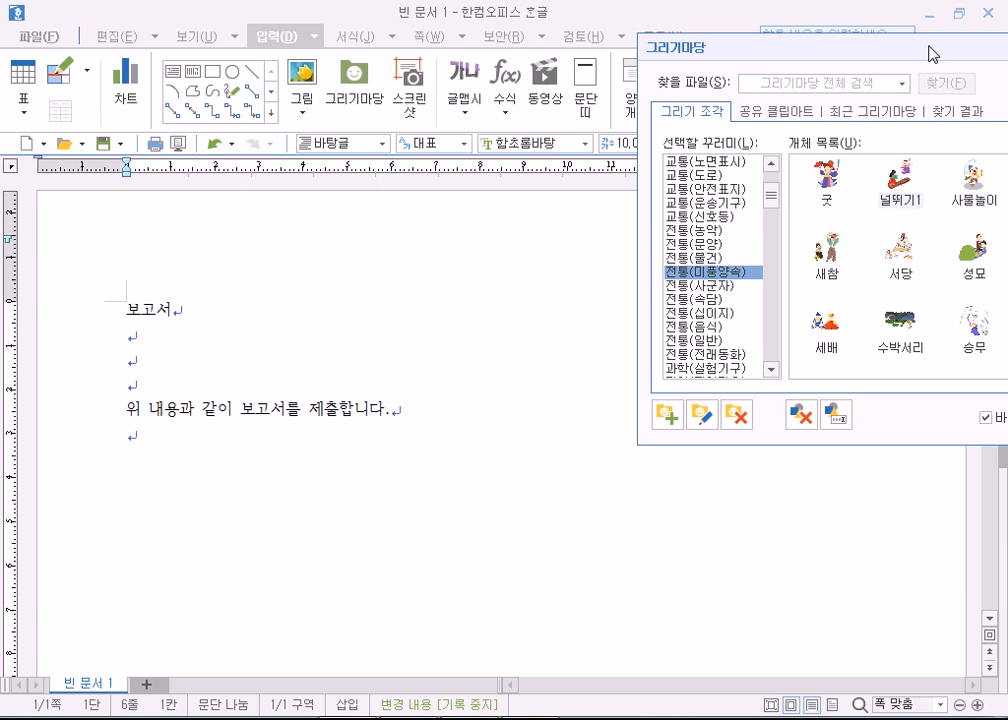
pyautogui.click(898, 193)
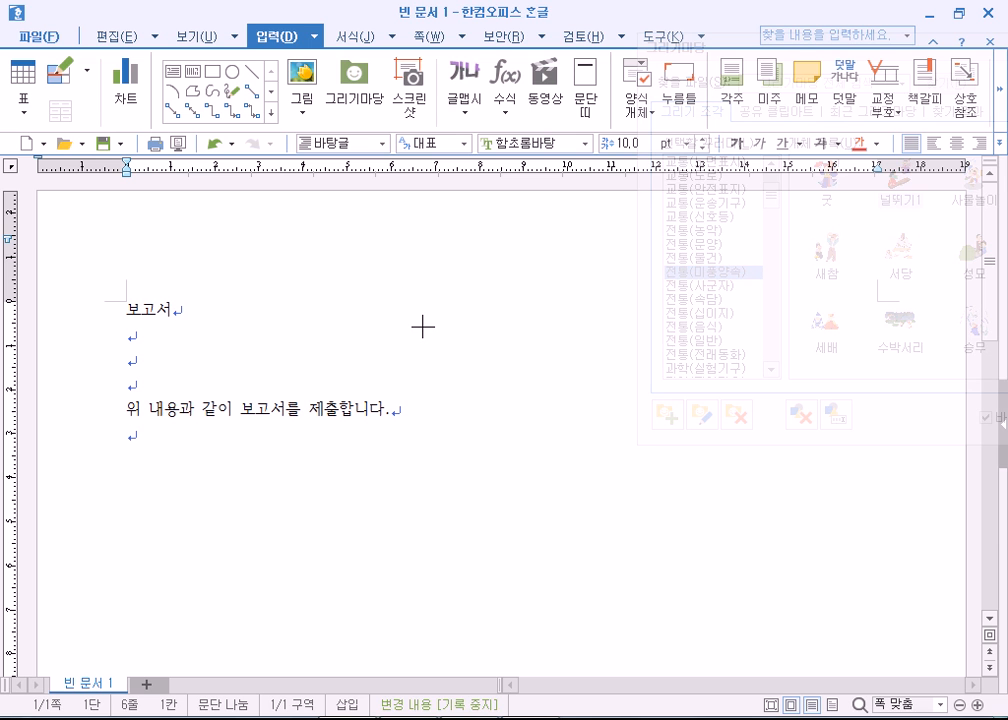
pyautogui.moveTo(423, 327); pyautogui.dragTo(643, 552)
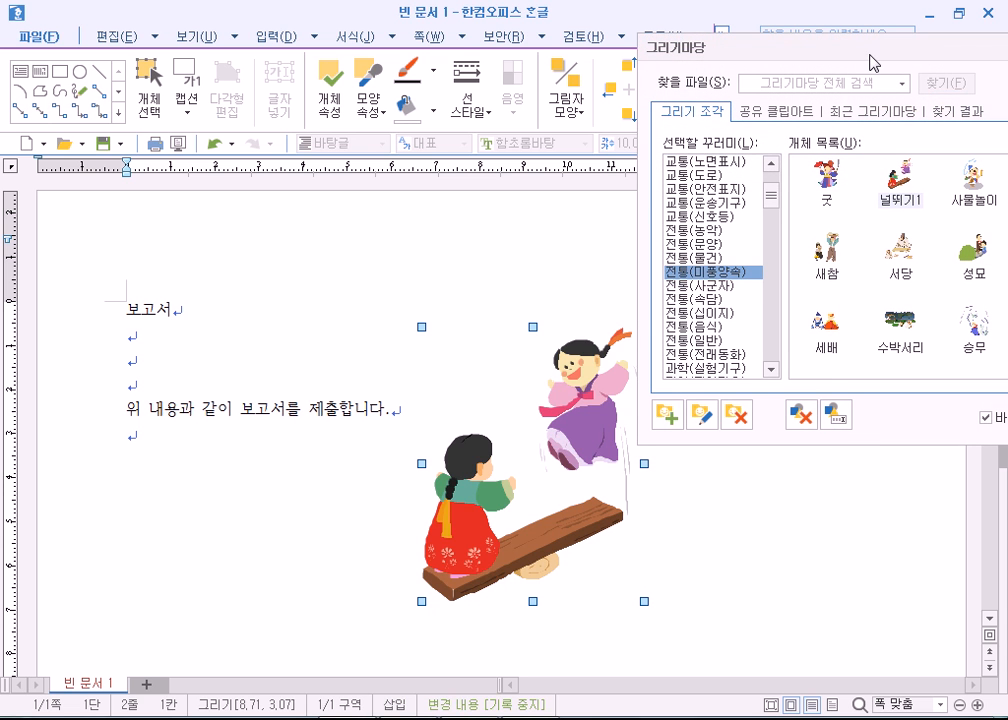
# Insert the potter clip art (도자기만...) from the 전통(미풍양속) set below the report text, about 48 × 52 mm
pyautogui.moveTo(872, 62); pyautogui.dragTo(790, 45)
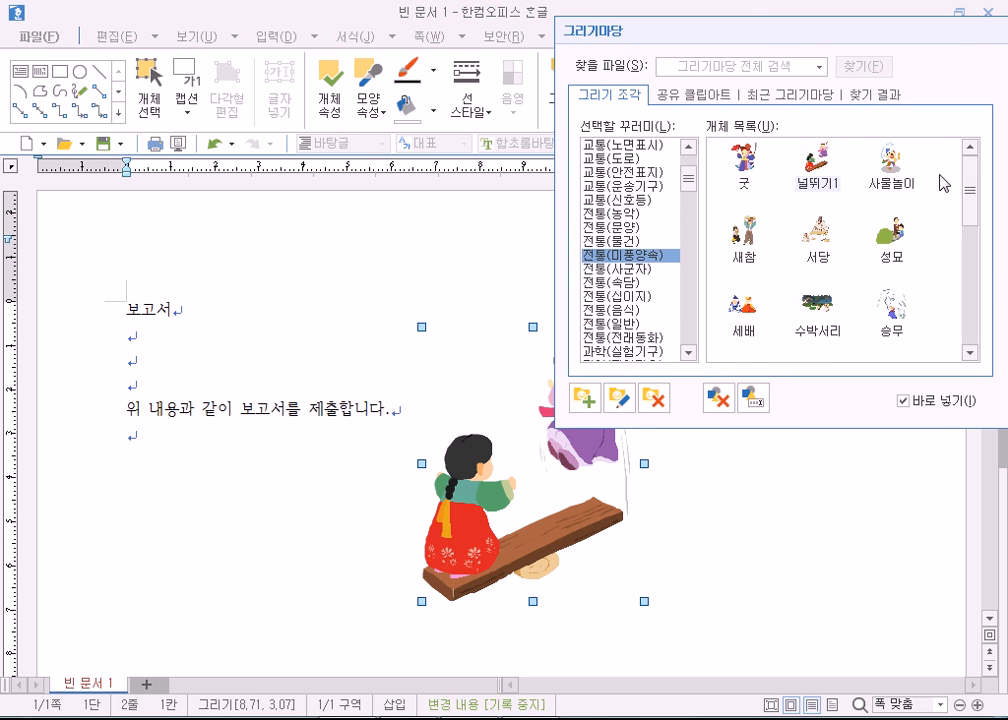
pyautogui.moveTo(972, 191); pyautogui.dragTo(990, 318)
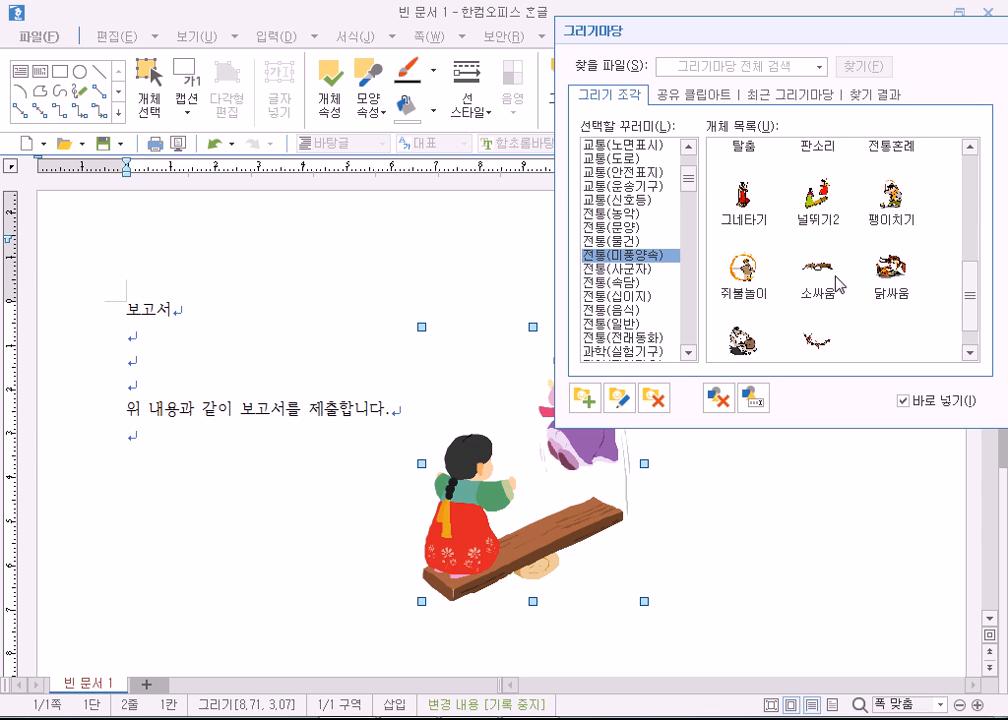
pyautogui.scroll(-1, 876, 330)
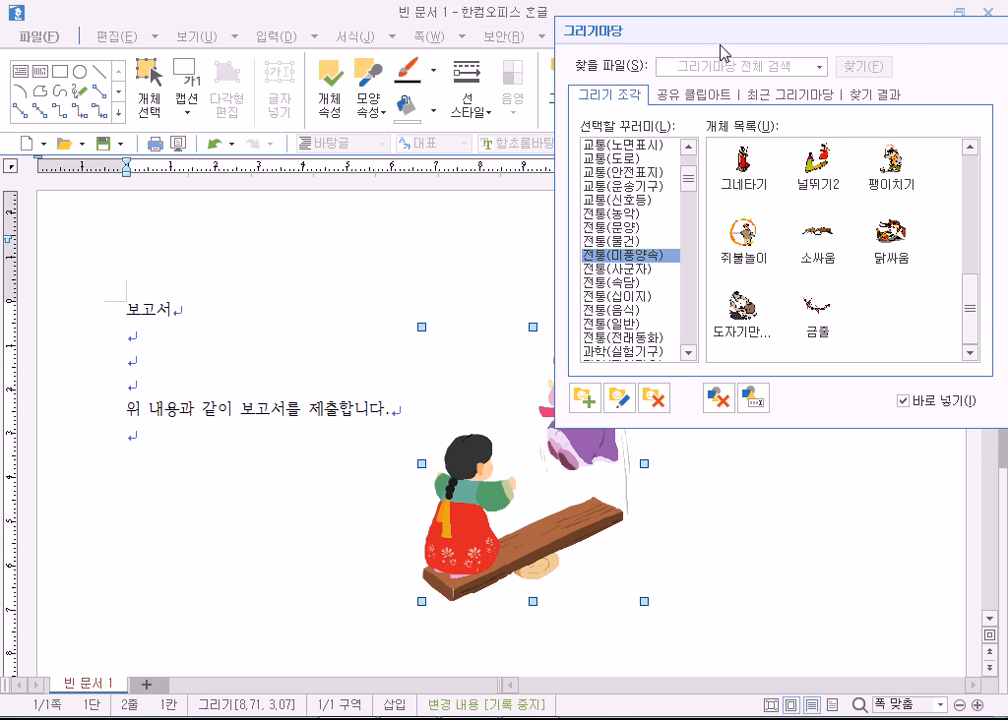
pyautogui.moveTo(724, 53); pyautogui.dragTo(805, 37)
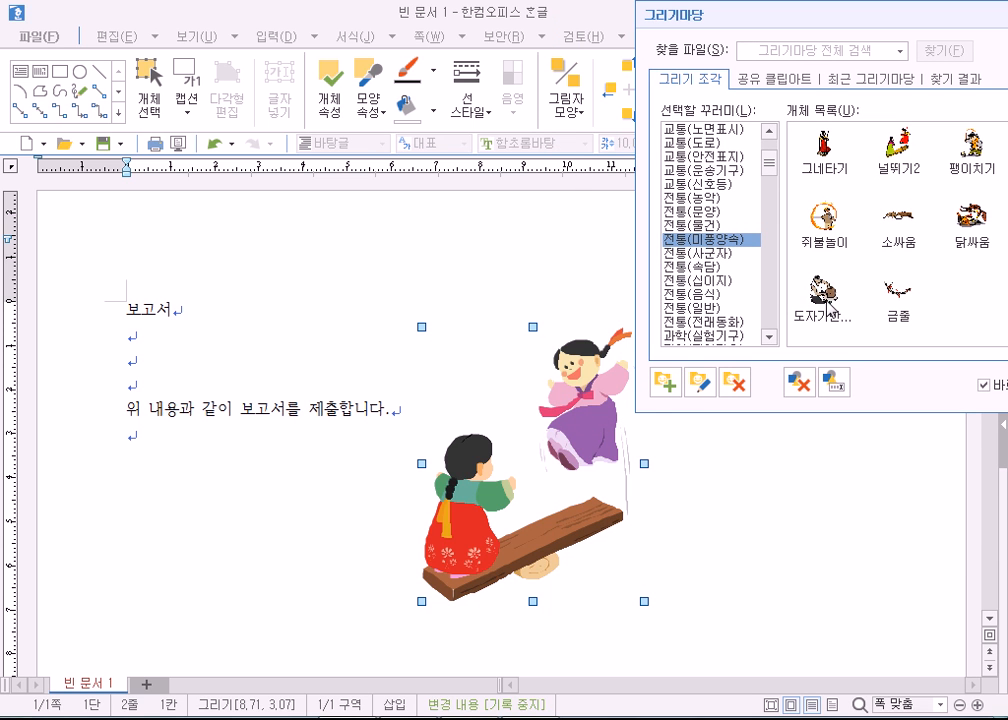
pyautogui.moveTo(124, 350); pyautogui.dragTo(336, 594)
pyautogui.moveTo(270, 556); pyautogui.dragTo(317, 633)
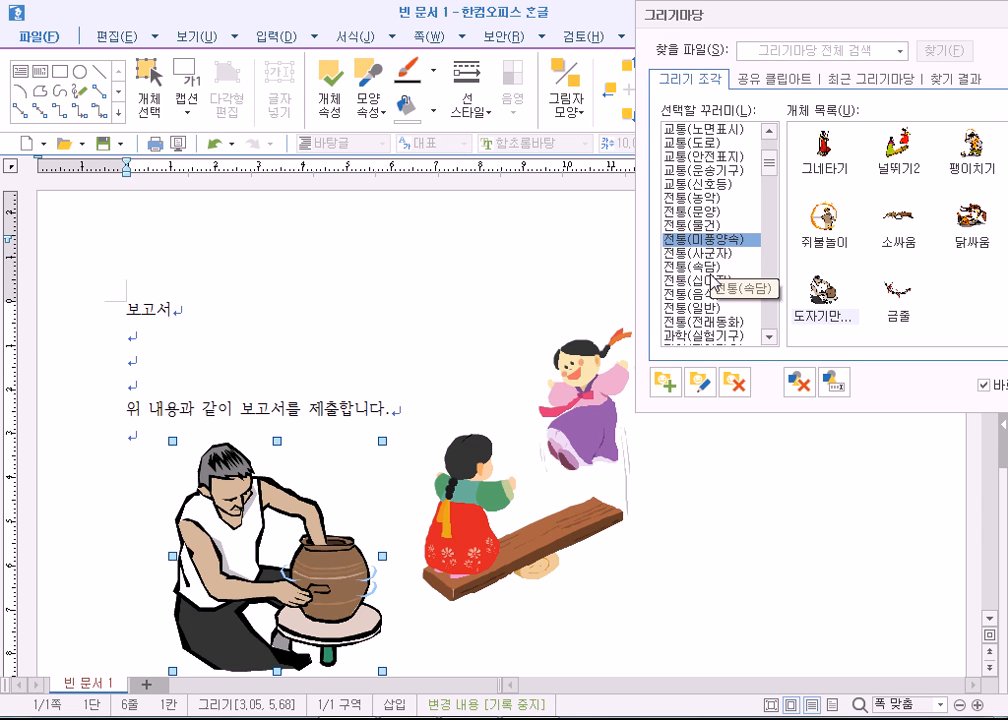
# Insert the 냉수먹고... clip art from the 전통(속담) set to the right of the seesaw picture, about 41 × 43 mm
pyautogui.click(700, 198)
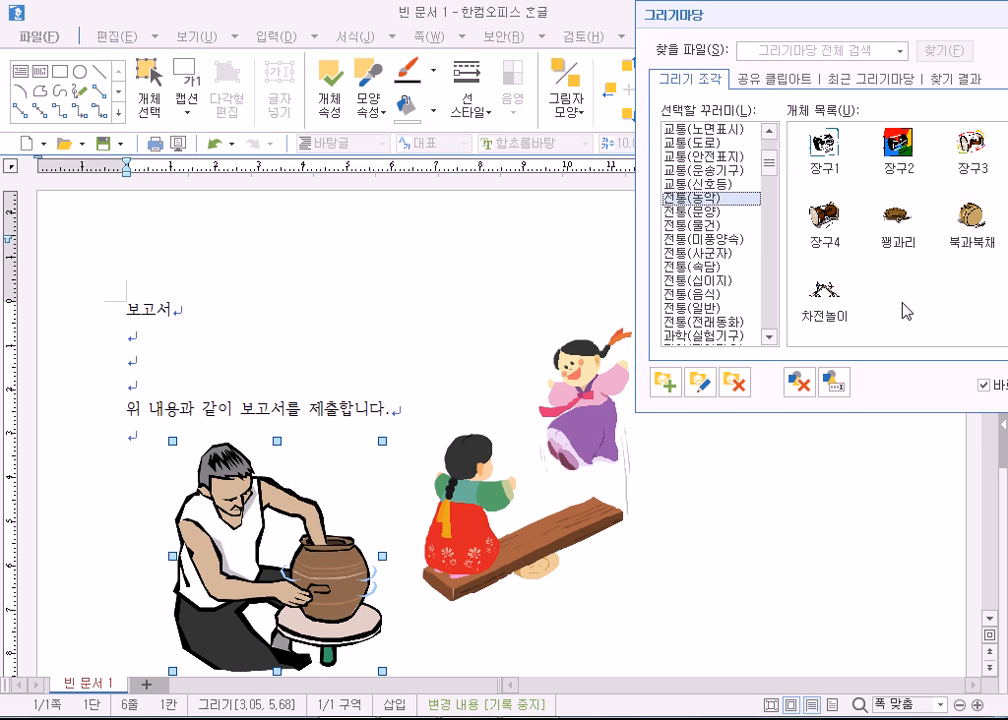
pyautogui.click(705, 212)
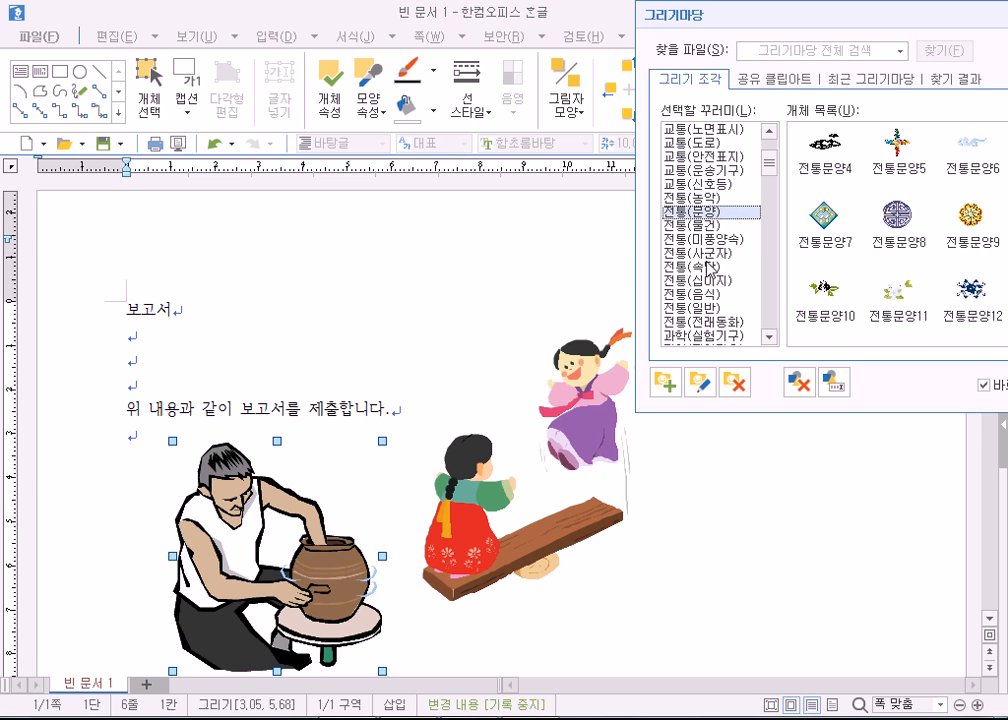
pyautogui.click(706, 254)
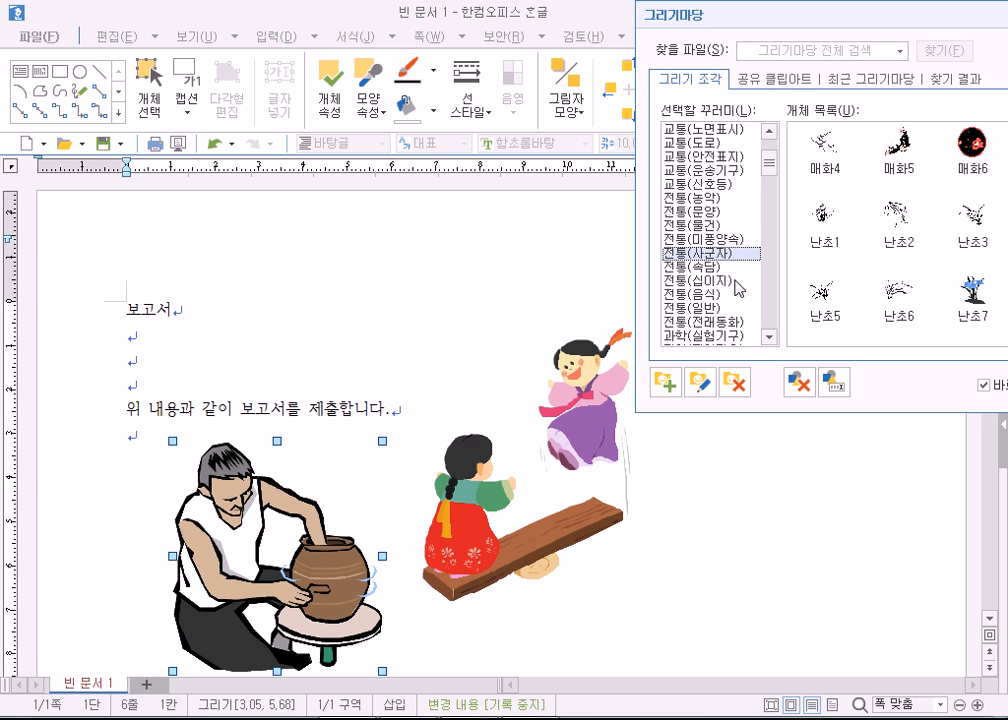
pyautogui.click(707, 267)
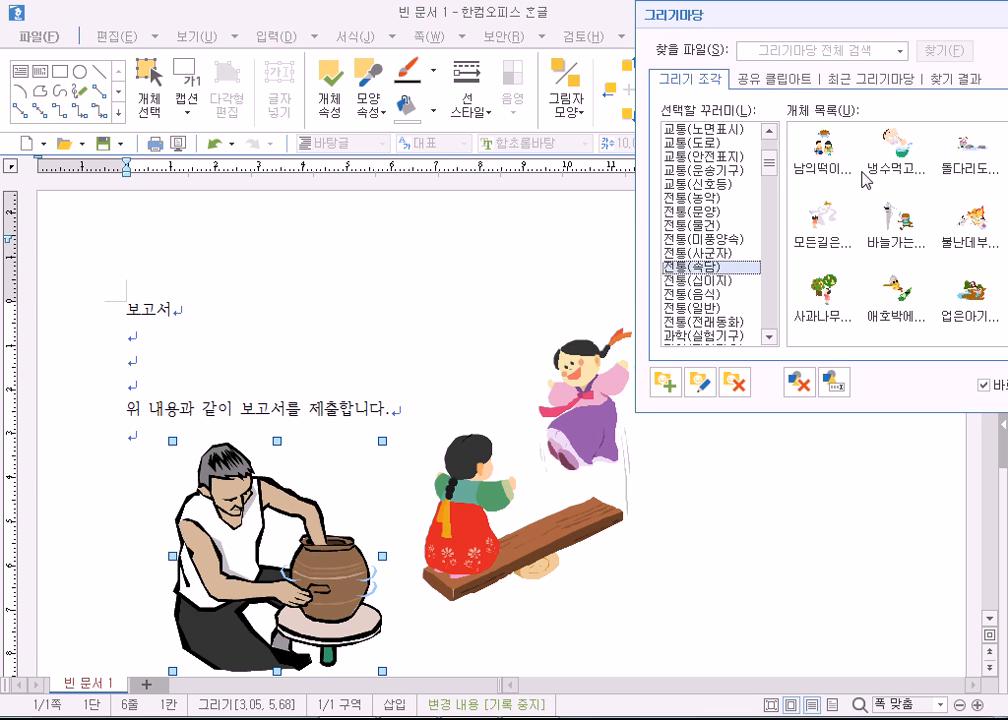
pyautogui.moveTo(765, 27); pyautogui.dragTo(437, 285)
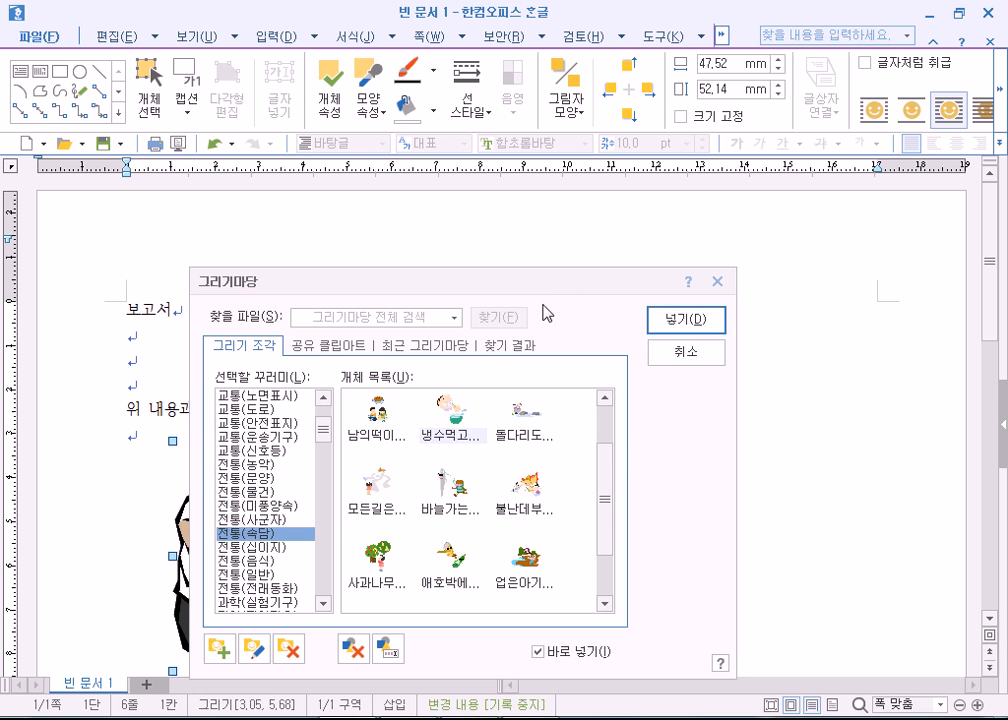
pyautogui.moveTo(350, 216); pyautogui.dragTo(175, 25)
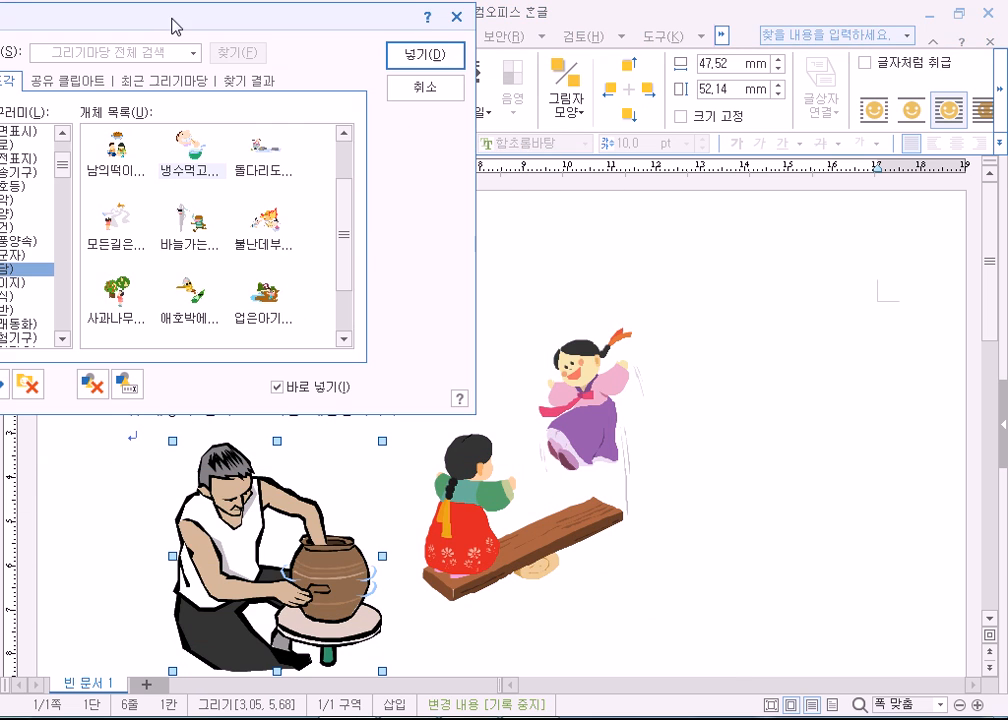
pyautogui.moveTo(644, 398); pyautogui.dragTo(826, 586)
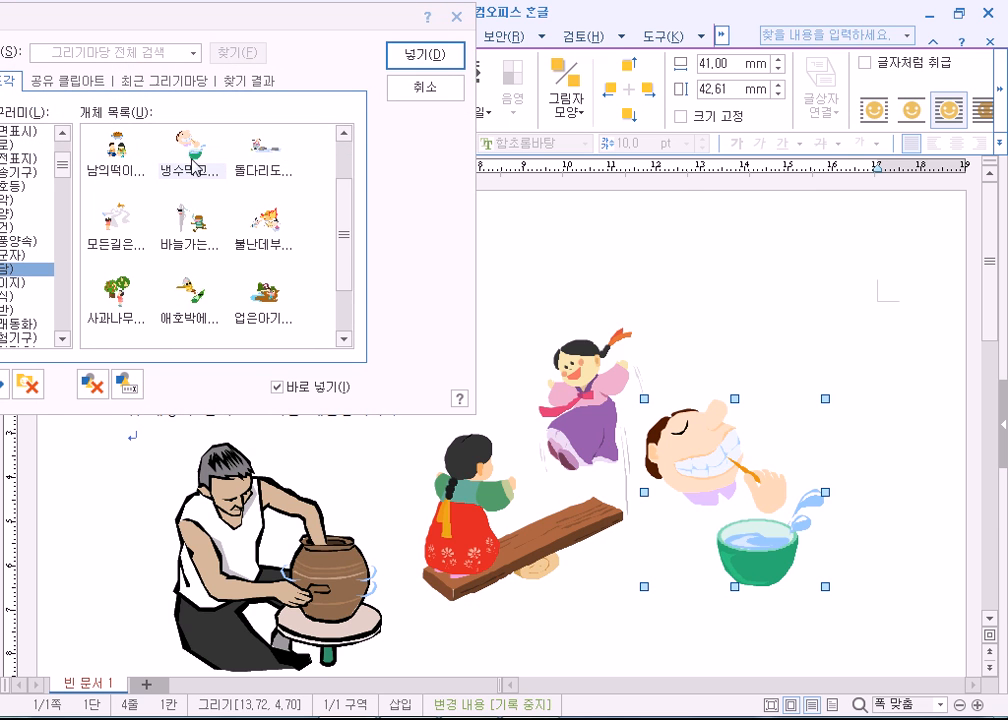
# Insert the 바늘가는... clip art, about 46 × 44 mm, below the seesaw, and 남의떡이더커보인다, about 25 × 36 mm, to its right
pyautogui.scroll(-3, 468, 459)
pyautogui.moveTo(491, 477); pyautogui.dragTo(696, 625)
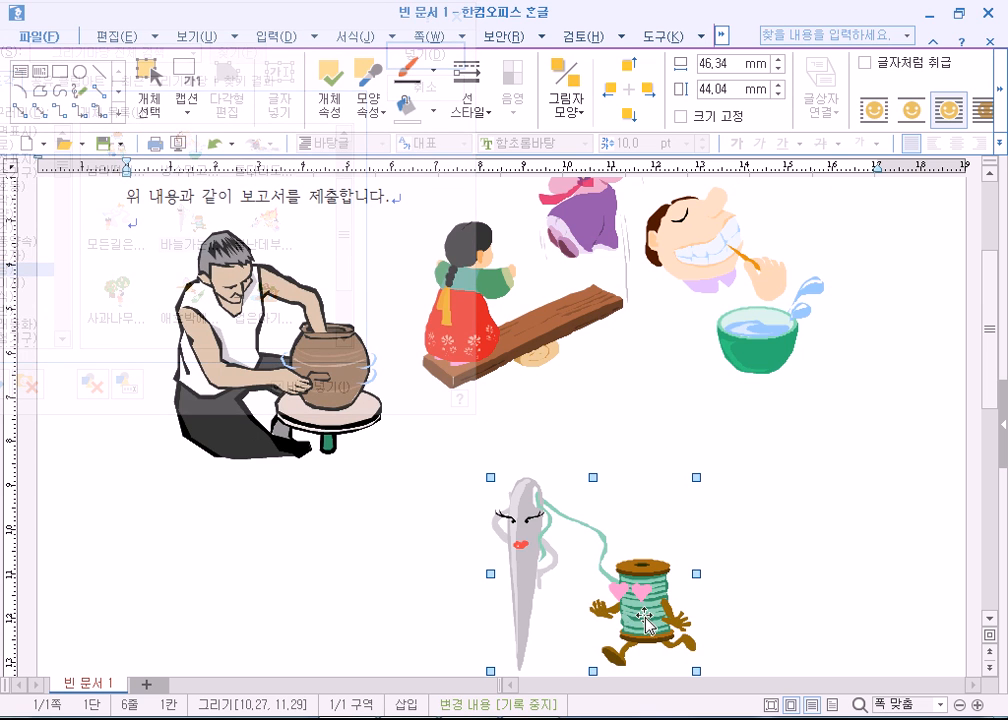
pyautogui.moveTo(257, 26); pyautogui.dragTo(462, 86)
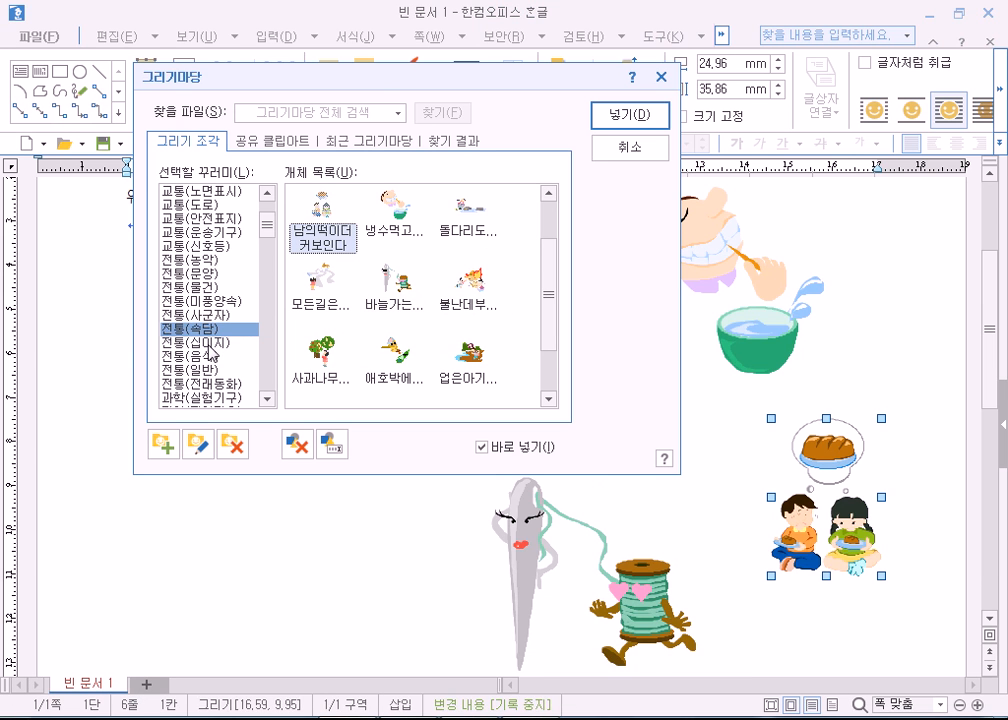
# Insert the 구절판 clip art from the 전통(음식) set below the potter picture, about 35 × 25 mm, and deselect it
pyautogui.click(208, 355)
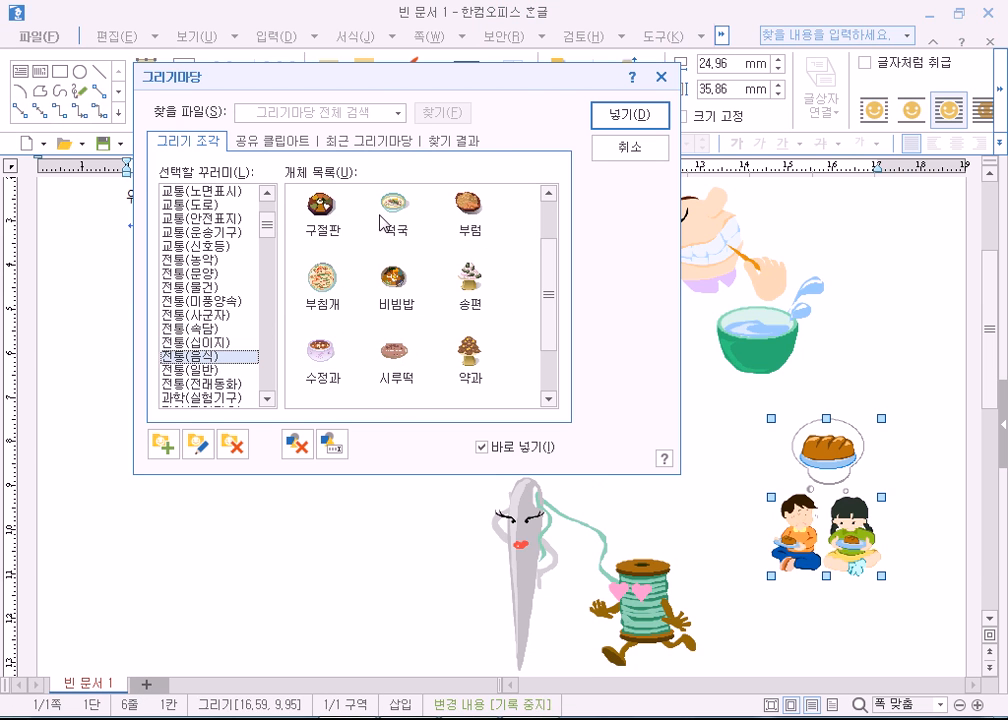
pyautogui.click(316, 207)
pyautogui.moveTo(195, 515); pyautogui.dragTo(352, 626)
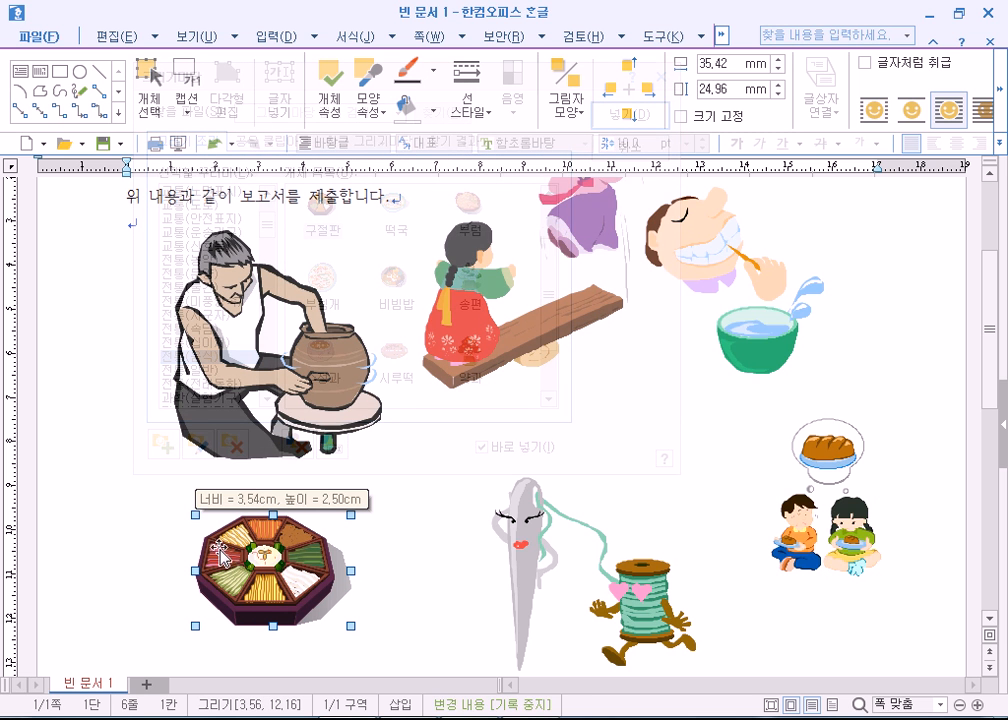
pyautogui.moveTo(380, 88); pyautogui.dragTo(643, 61)
pyautogui.click(157, 414)
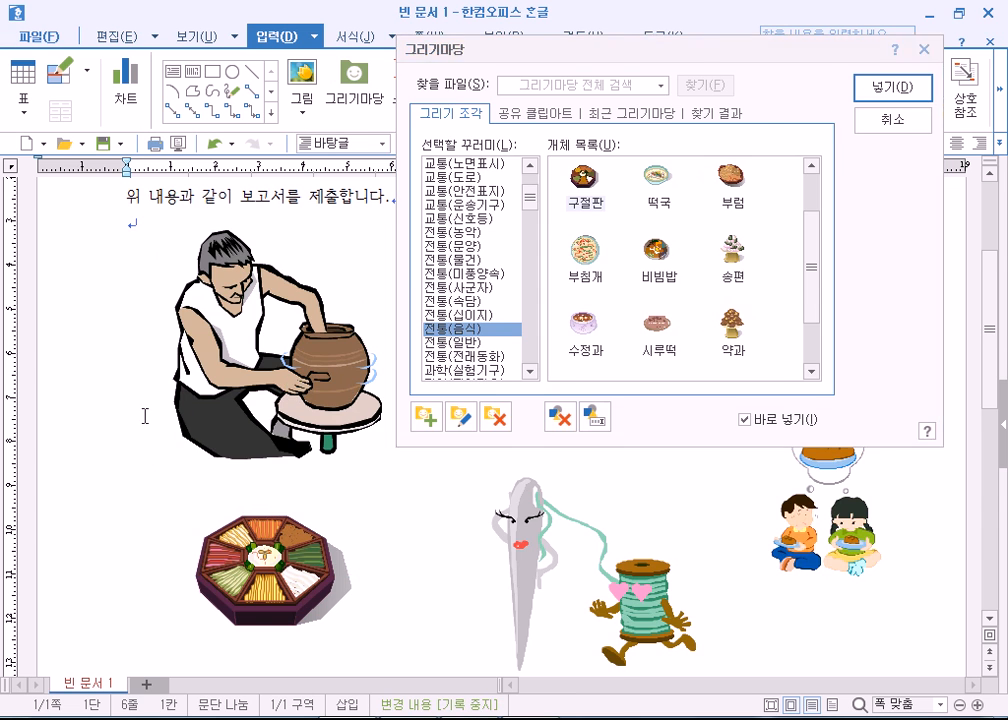
# Insert the 선녀와나... clip art from the 전통(전래동화) set in the empty area below the 구절판 picture
pyautogui.scroll(-5, 146, 416)
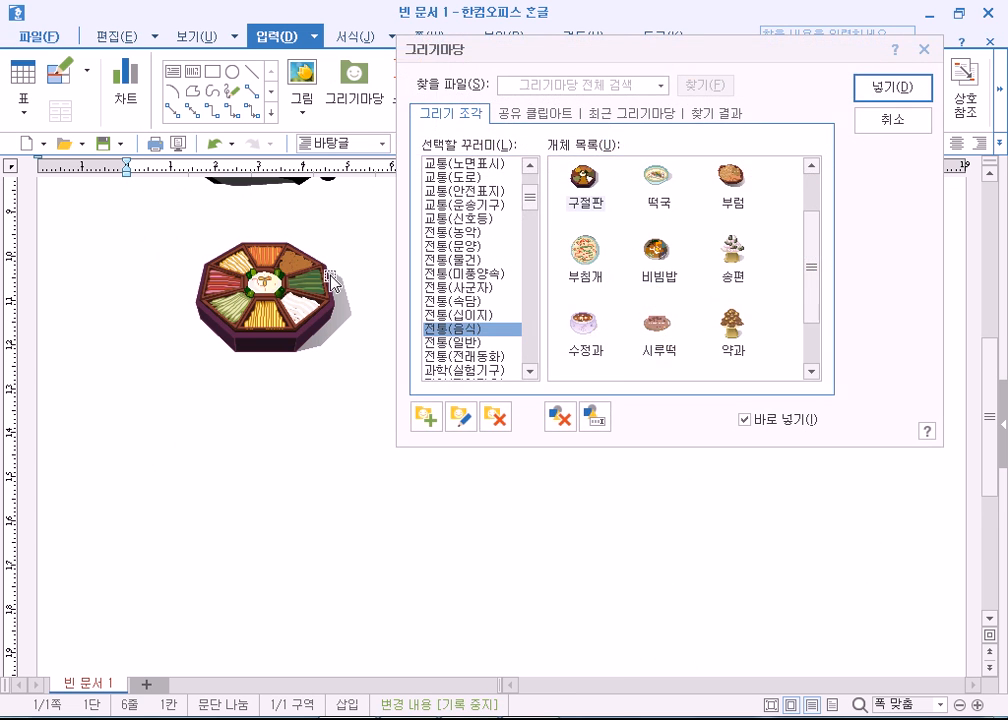
pyautogui.scroll(-3, 284, 439)
pyautogui.scroll(3, 285, 482)
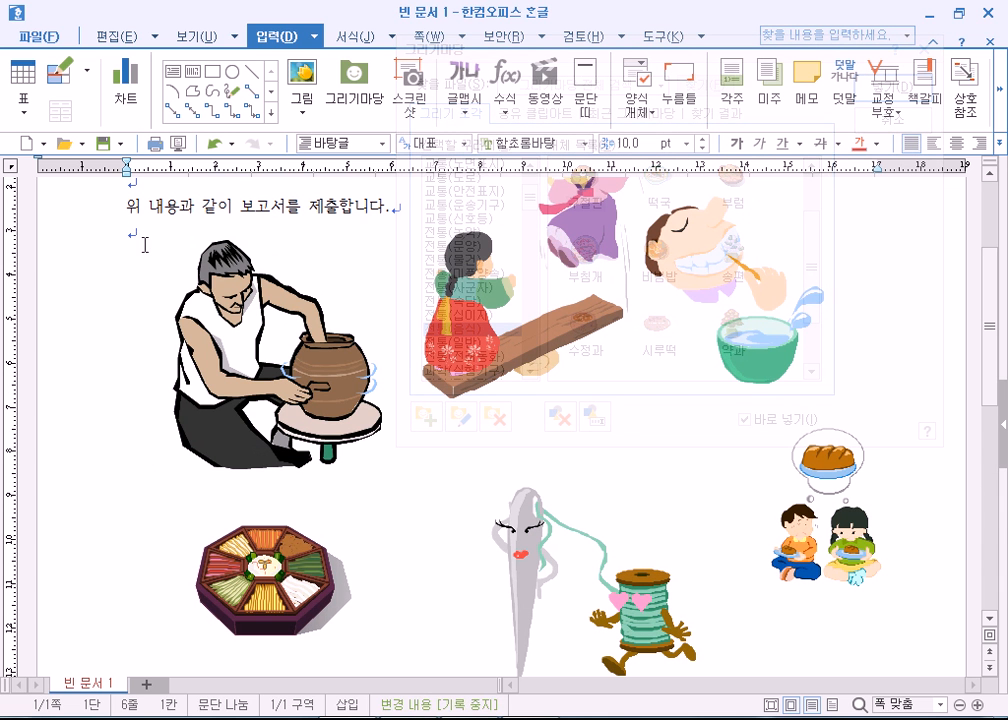
pyautogui.scroll(-7, 166, 315)
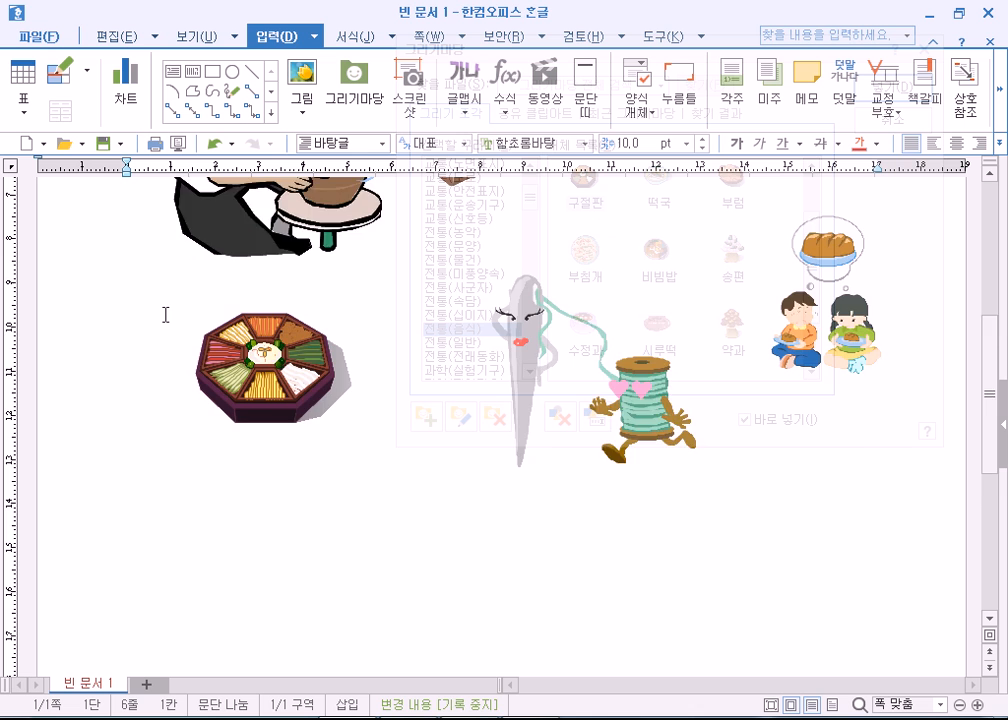
pyautogui.scroll(5, 170, 320)
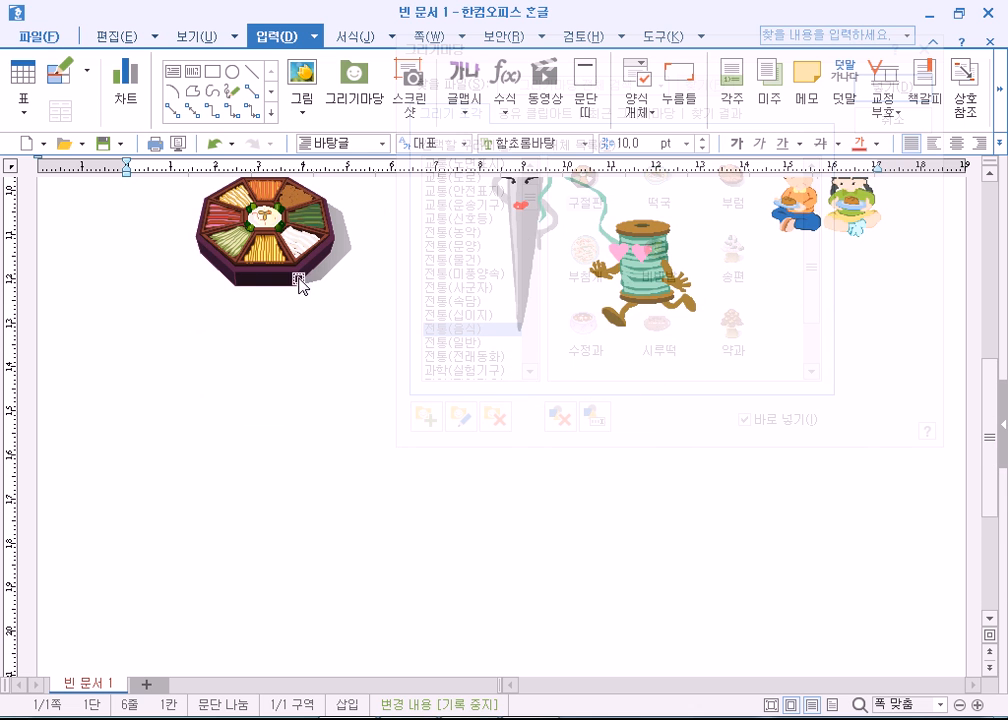
pyautogui.moveTo(637, 61); pyautogui.dragTo(695, 39)
pyautogui.click(541, 336)
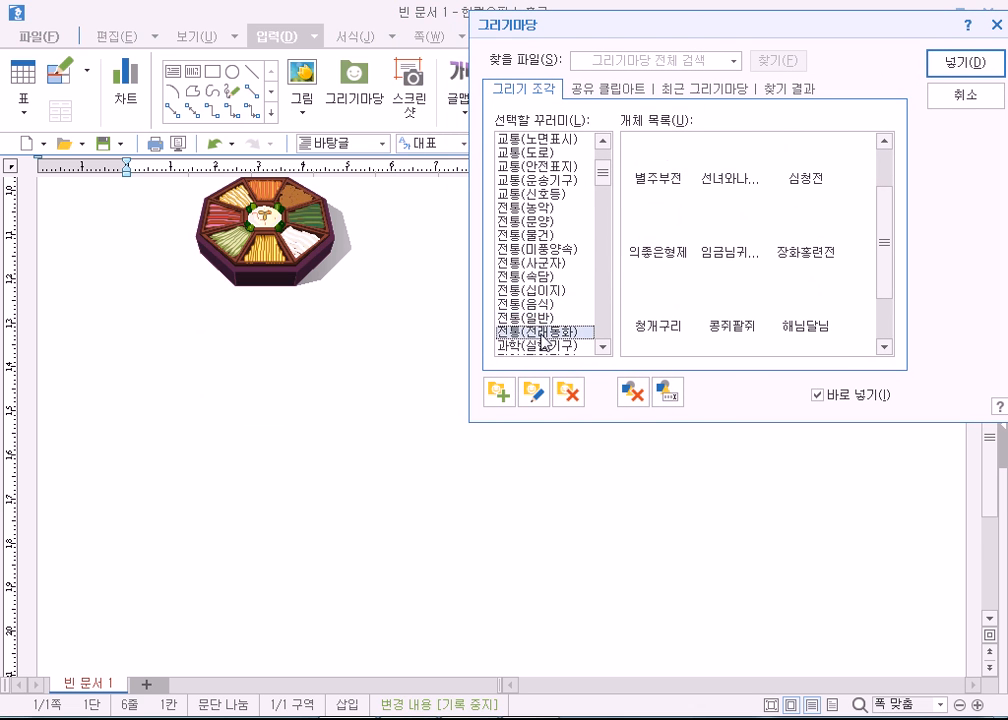
pyautogui.click(726, 155)
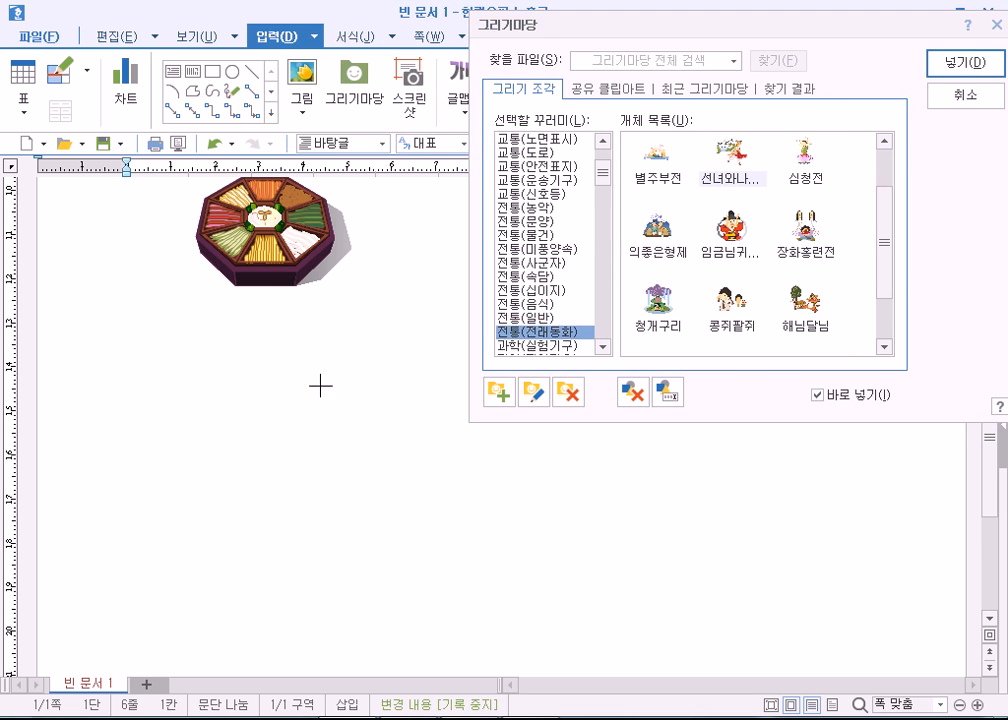
pyautogui.moveTo(191, 358); pyautogui.dragTo(419, 556)
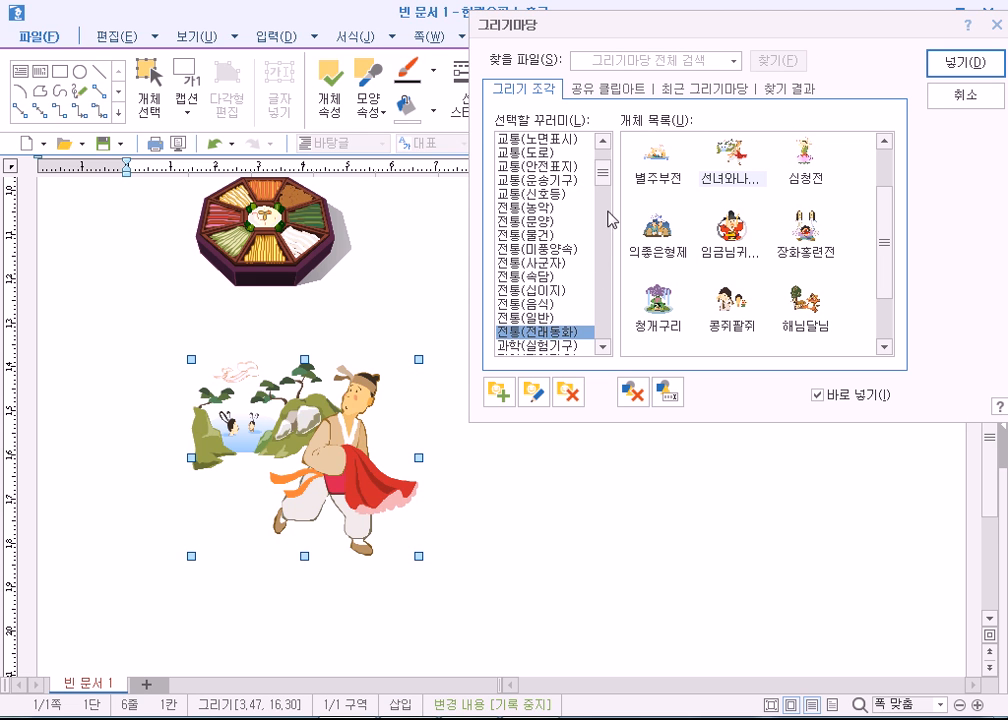
# Insert the 딸기 clip art from the 식물(과일채소) set to the lower right of the woodcutter picture, about 42 × 45 mm
pyautogui.moveTo(603, 172); pyautogui.dragTo(619, 247)
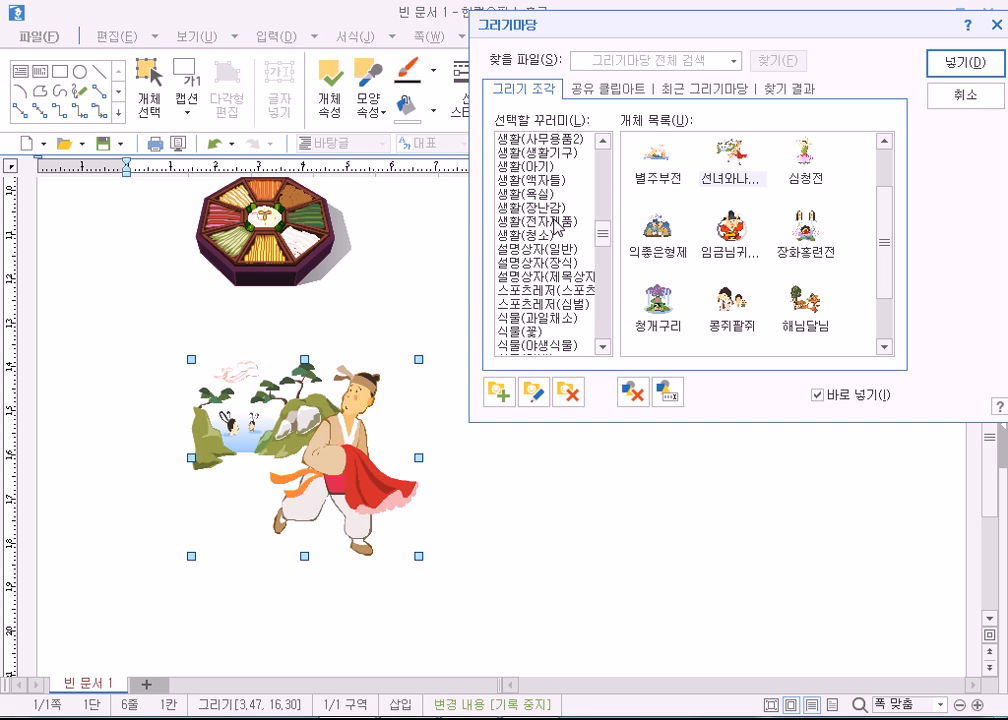
pyautogui.click(545, 209)
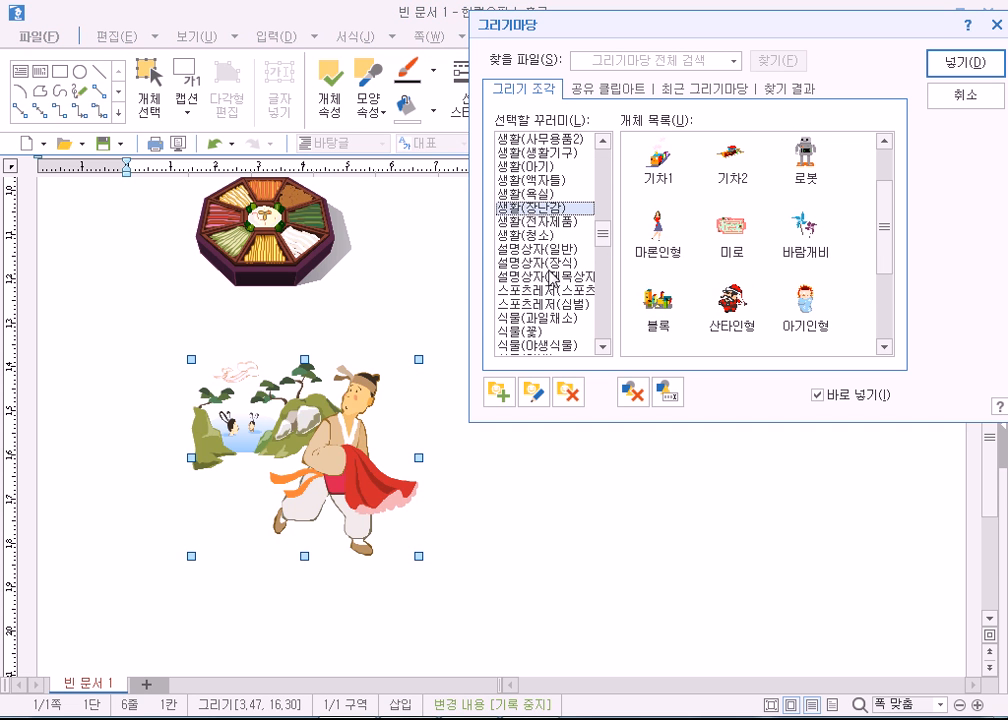
pyautogui.click(528, 251)
pyautogui.click(528, 236)
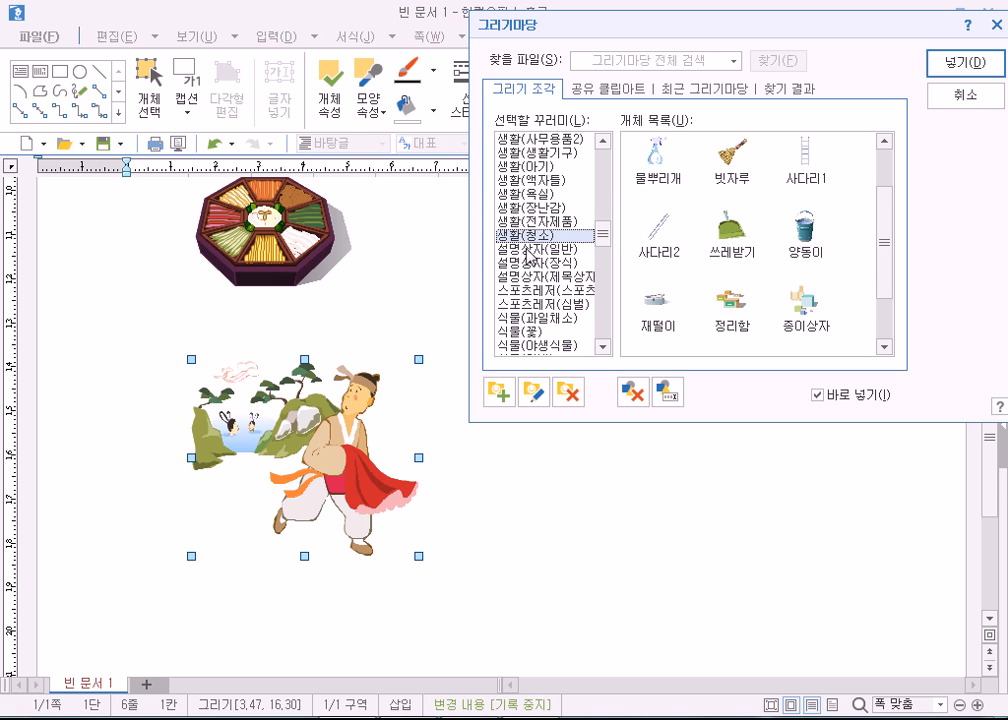
pyautogui.click(527, 320)
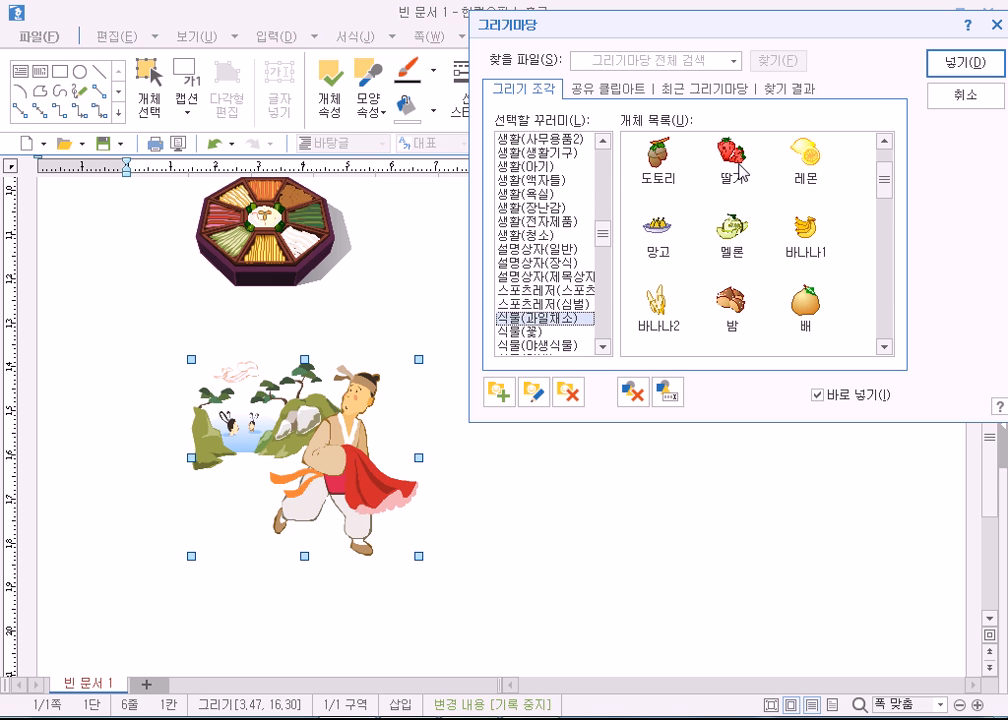
pyautogui.doubleClick(738, 160)
pyautogui.moveTo(540, 466); pyautogui.dragTo(726, 663)
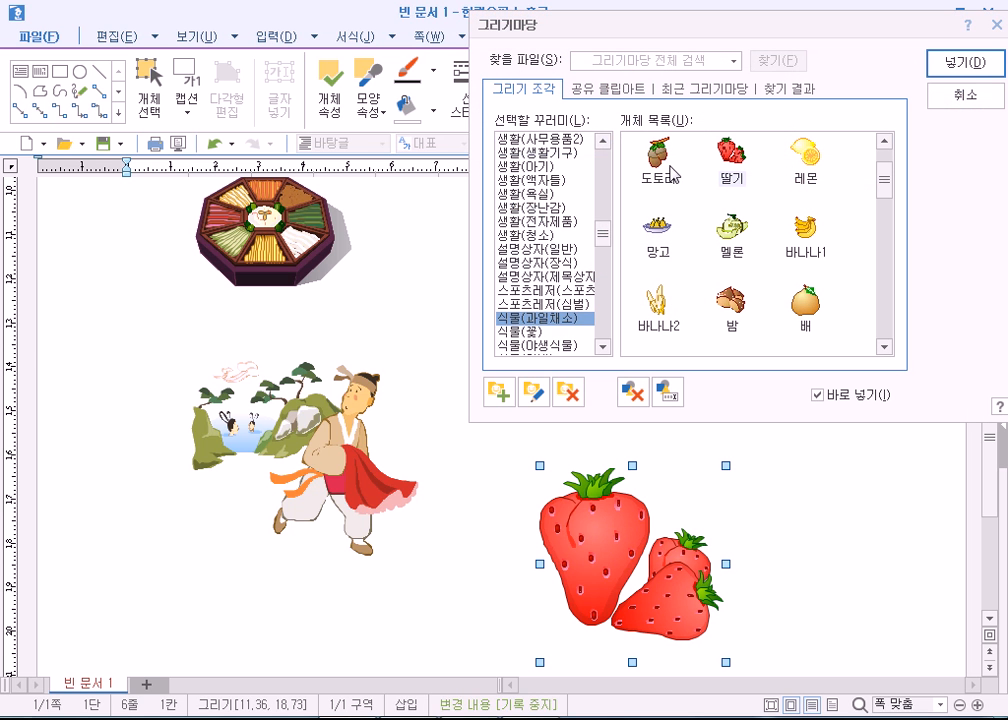
# Examine the gallery's shared clip art sets, including 경제활동, 계획표, 과학 and 균형, and the list of recently used drawings
pyautogui.click(588, 96)
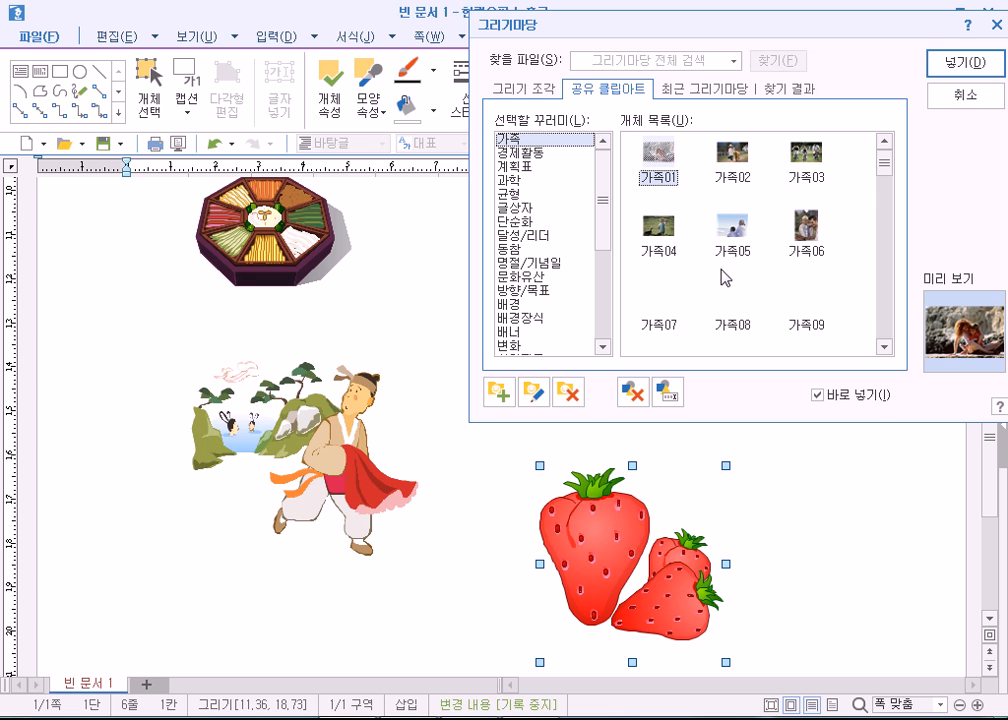
pyautogui.click(522, 88)
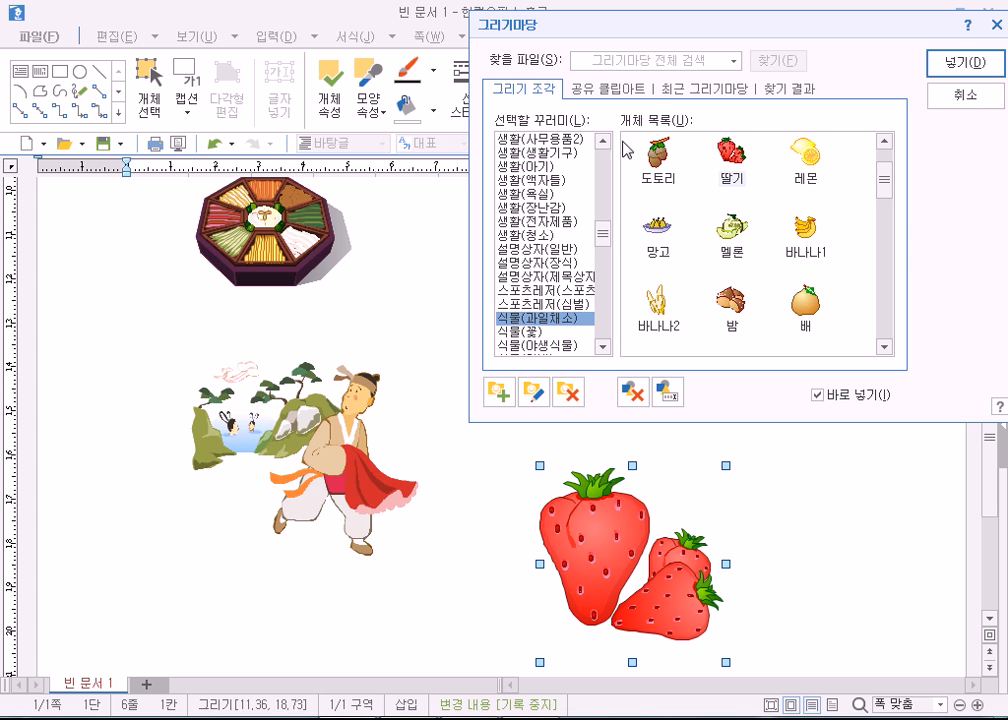
pyautogui.moveTo(554, 36); pyautogui.dragTo(541, 54)
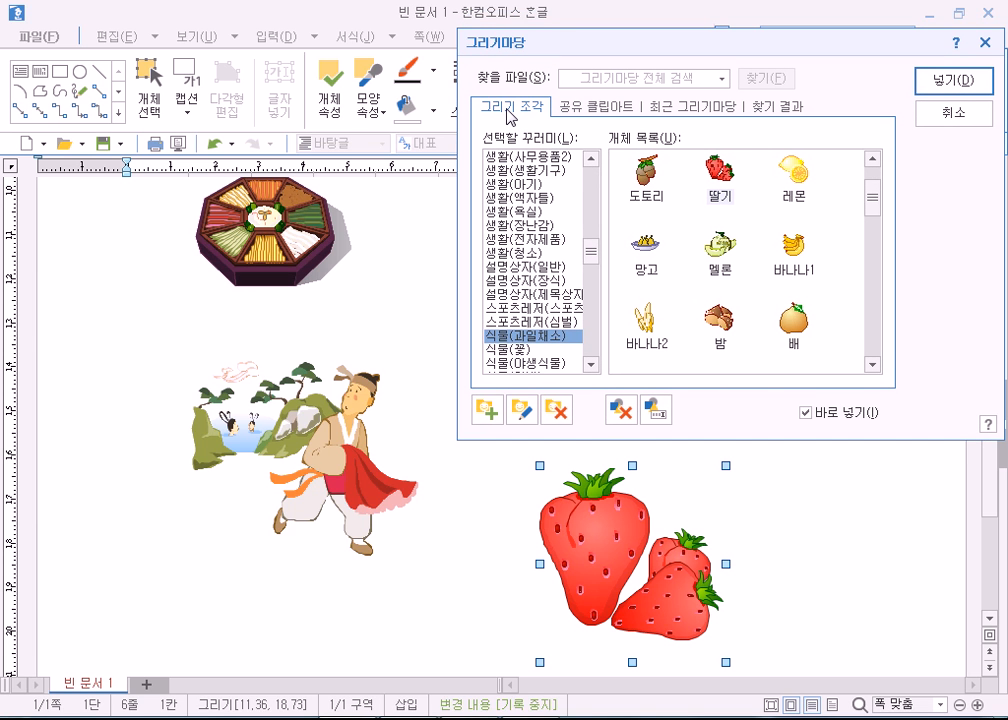
pyautogui.click(592, 114)
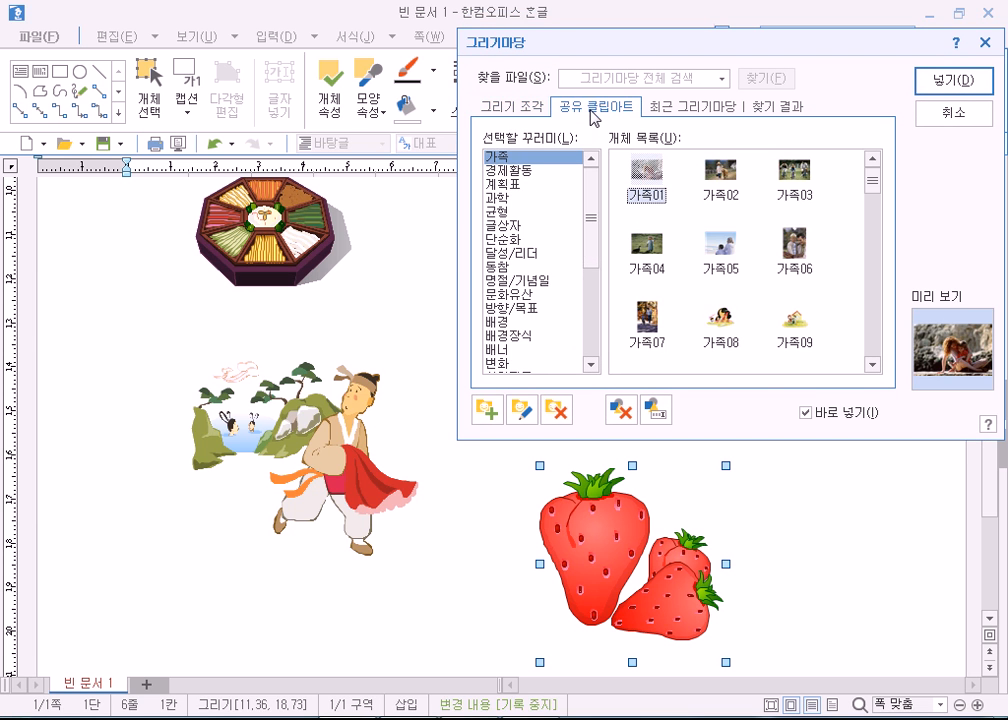
pyautogui.click(680, 114)
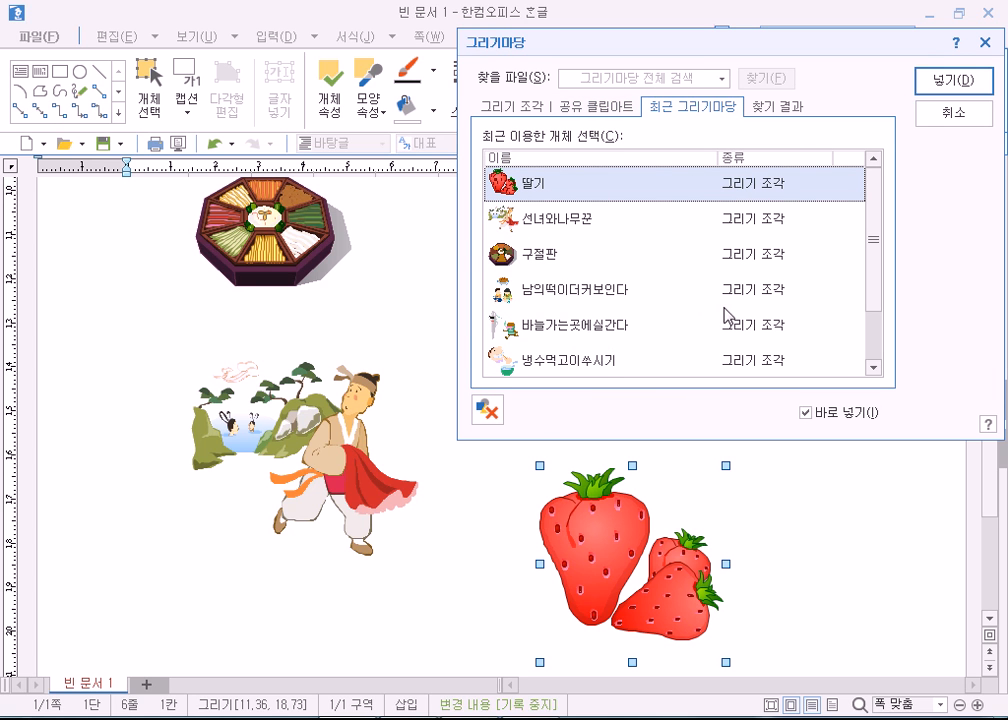
pyautogui.moveTo(866, 248)
pyautogui.mouseDown()
pyautogui.moveTo(888, 310)
pyautogui.moveTo(882, 262)
pyautogui.mouseUp()
pyautogui.click(607, 107)
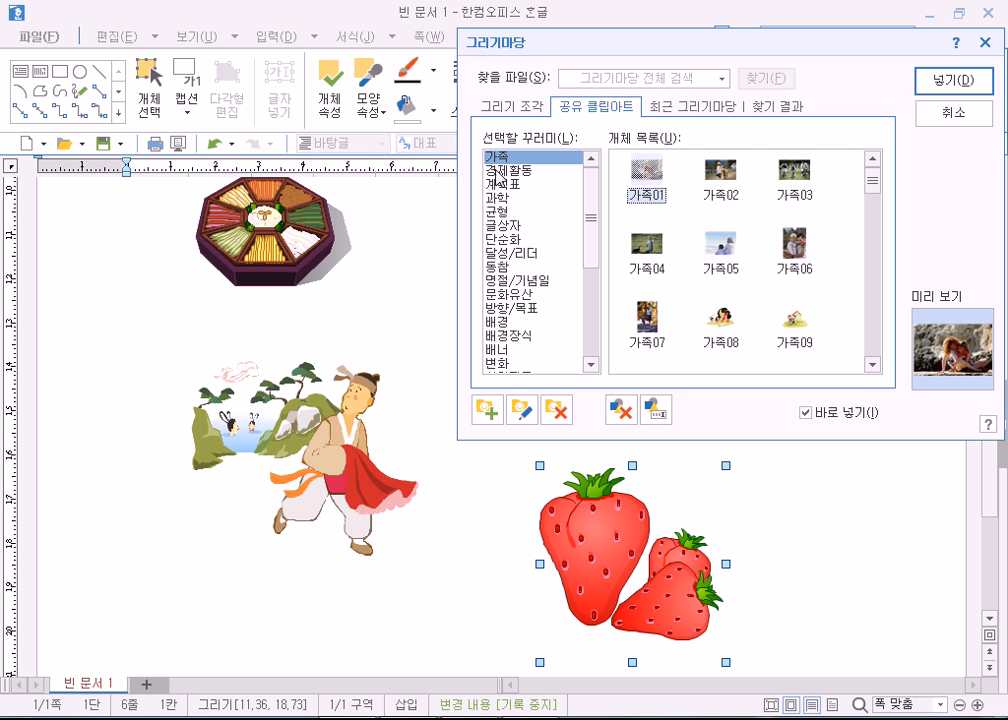
pyautogui.click(510, 172)
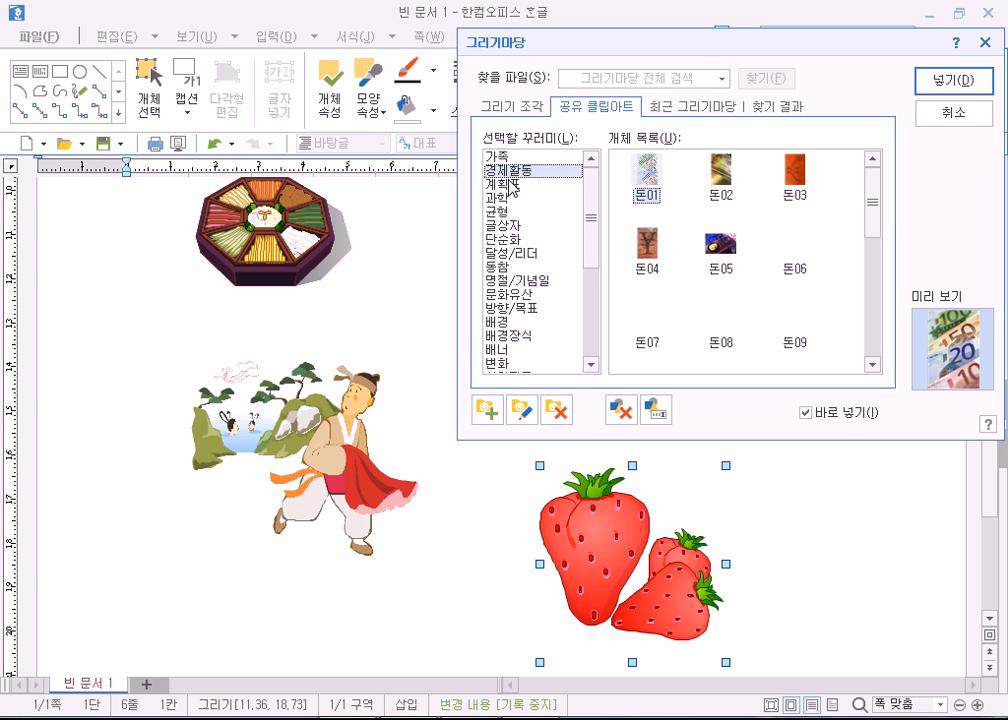
pyautogui.click(510, 185)
pyautogui.click(510, 198)
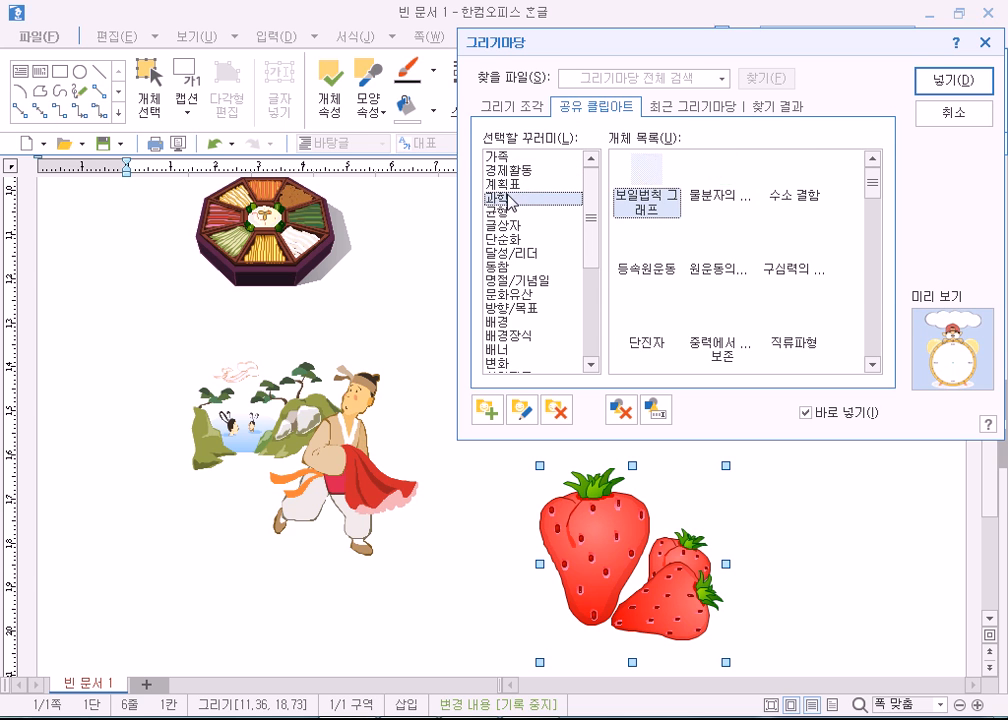
pyautogui.click(510, 212)
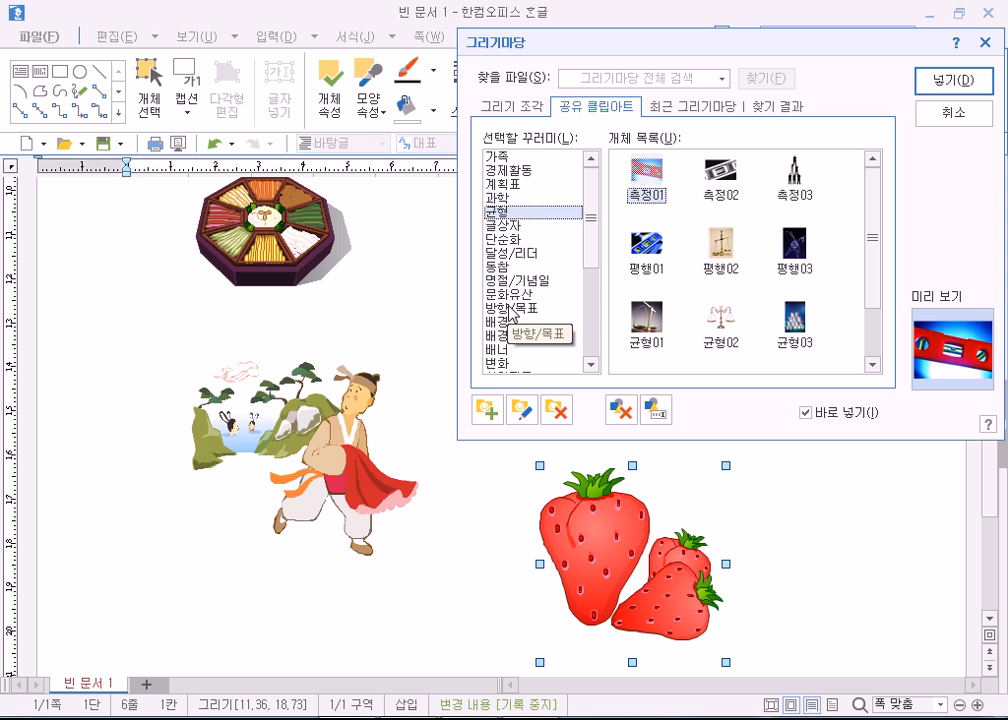
# Insert the 돈02 shared clip art from the 경제활동 set between the woodcutter and strawberries, about 32 × 49 mm, and close the gallery
pyautogui.click(512, 171)
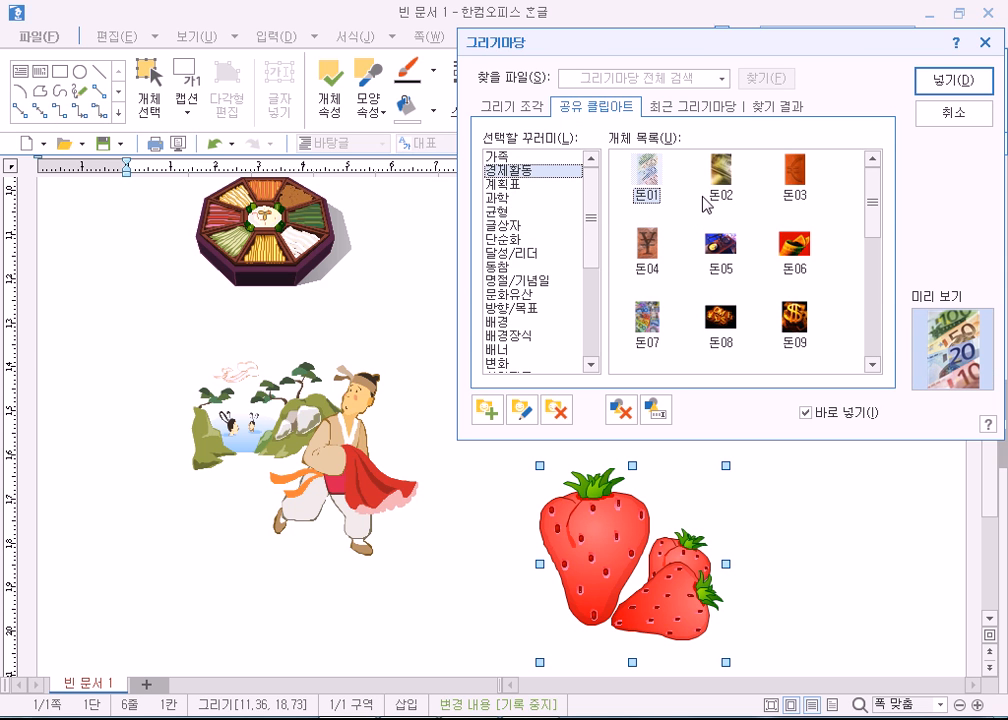
pyautogui.moveTo(716, 45); pyautogui.dragTo(843, 27)
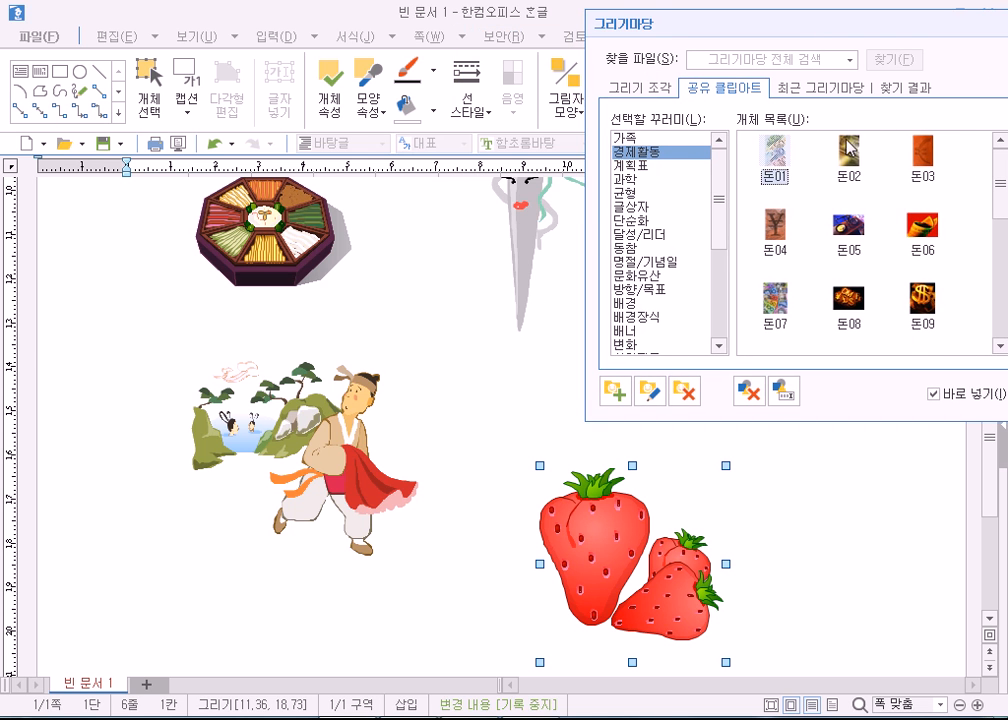
pyautogui.doubleClick(847, 158)
pyautogui.moveTo(389, 288); pyautogui.dragTo(534, 503)
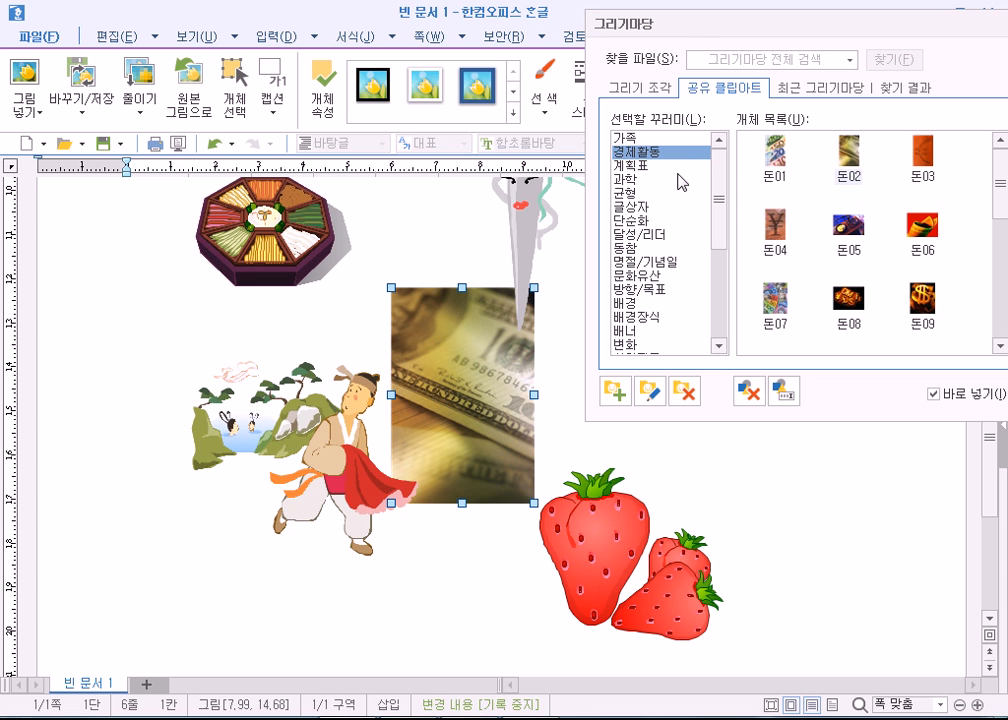
pyautogui.moveTo(719, 200); pyautogui.dragTo(719, 289)
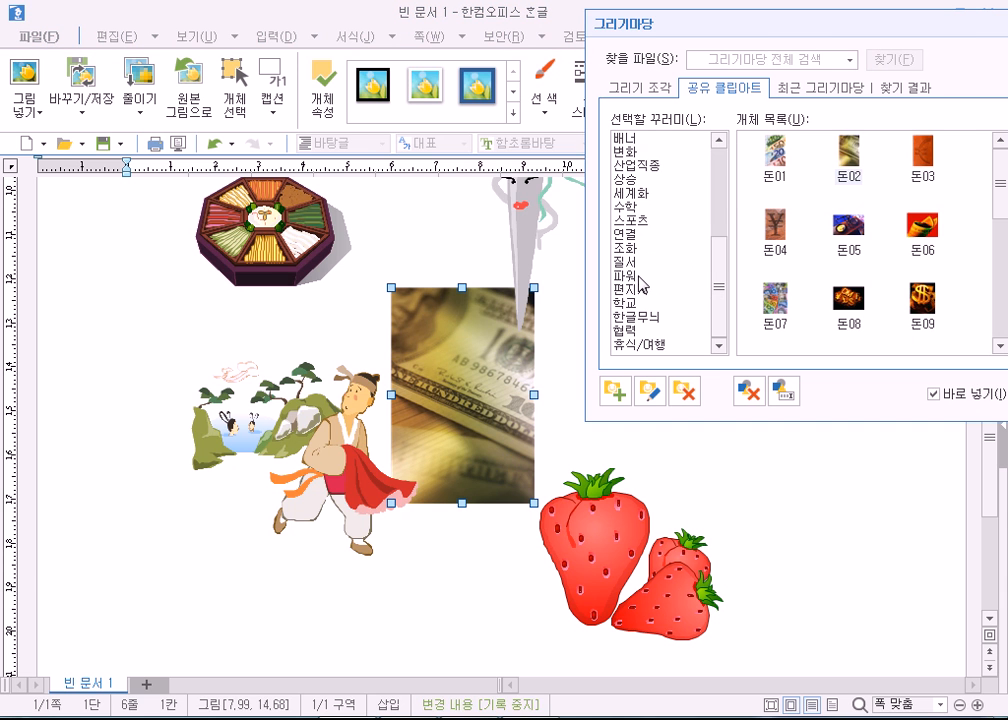
pyautogui.moveTo(700, 32); pyautogui.dragTo(482, 113)
pyautogui.click(860, 181)
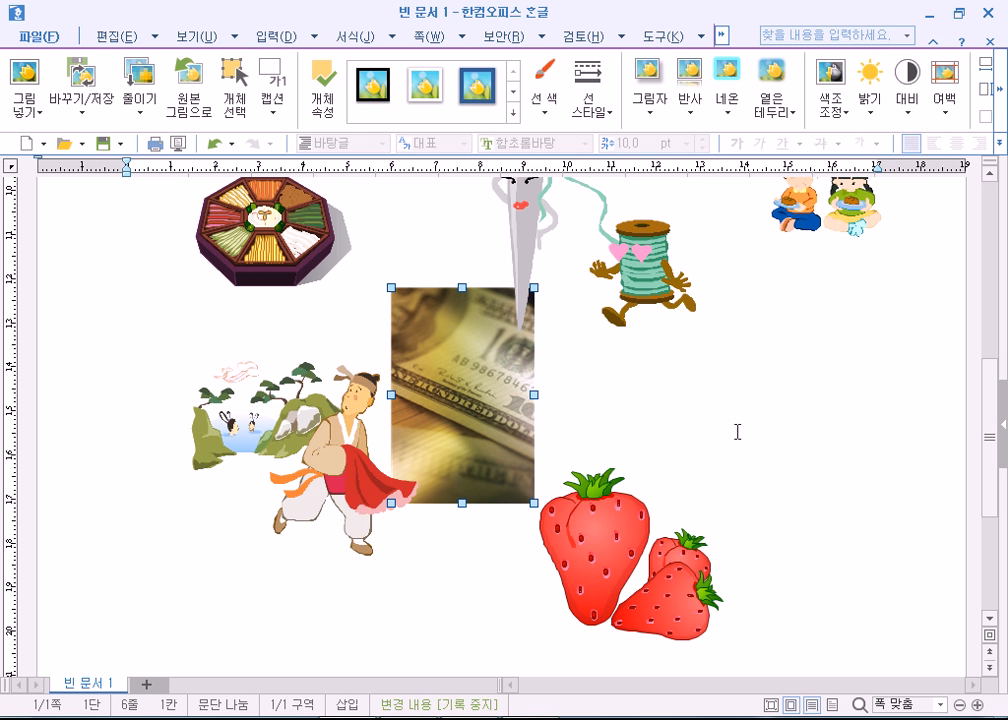
pyautogui.scroll(3, 737, 432)
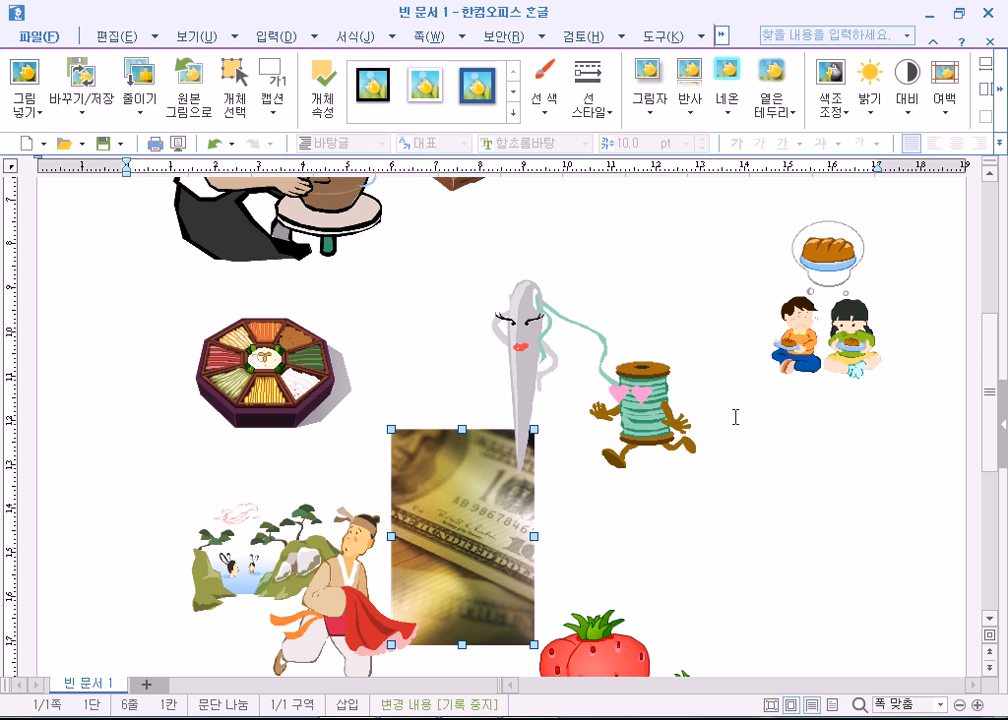
pyautogui.scroll(3, 735, 415)
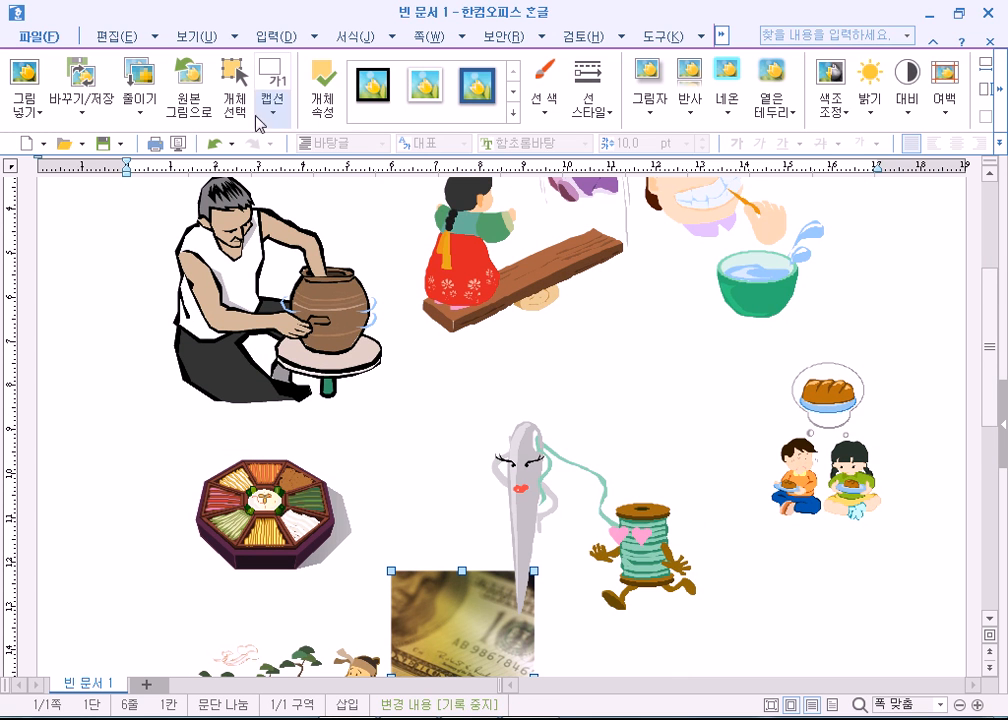
pyautogui.click(274, 40)
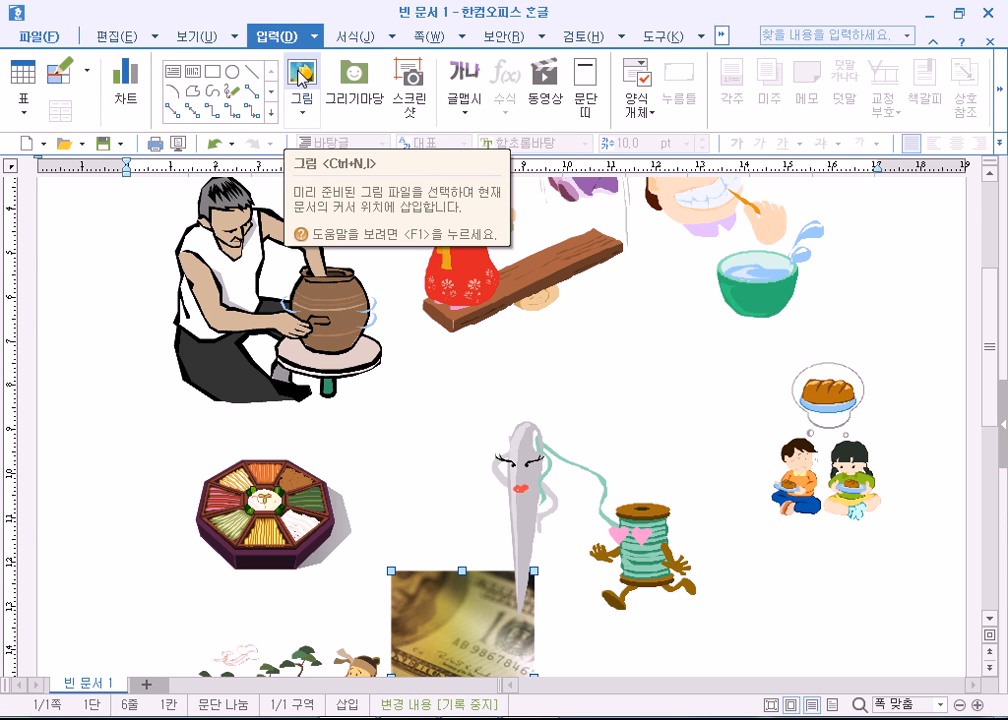
pyautogui.click(358, 96)
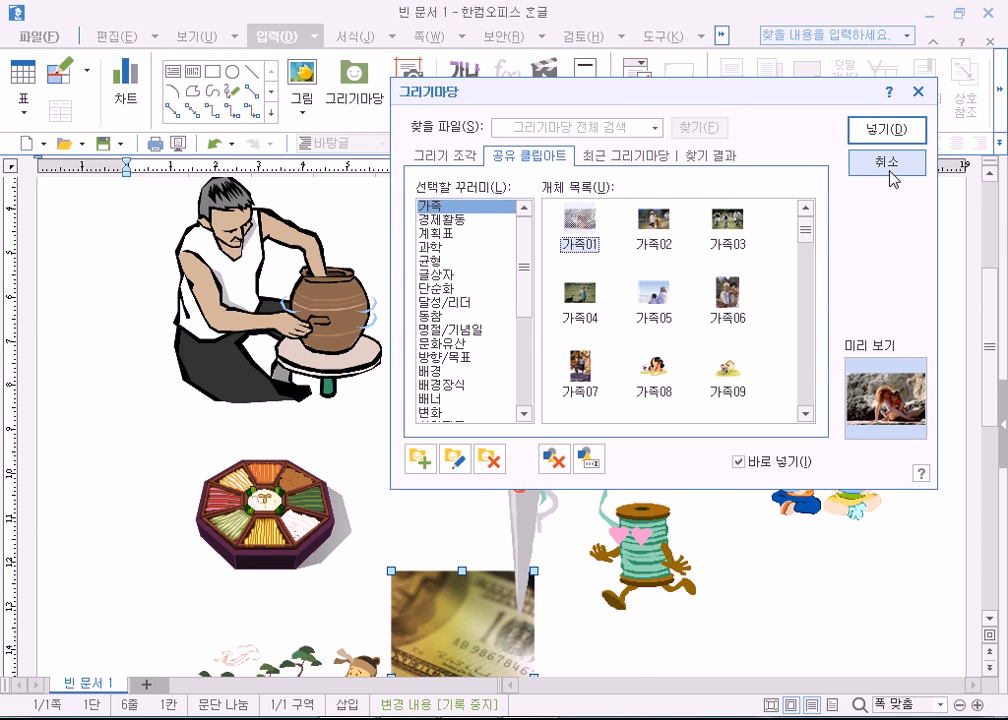
pyautogui.click(888, 176)
pyautogui.scroll(-2, 783, 425)
pyautogui.scroll(-4, 754, 494)
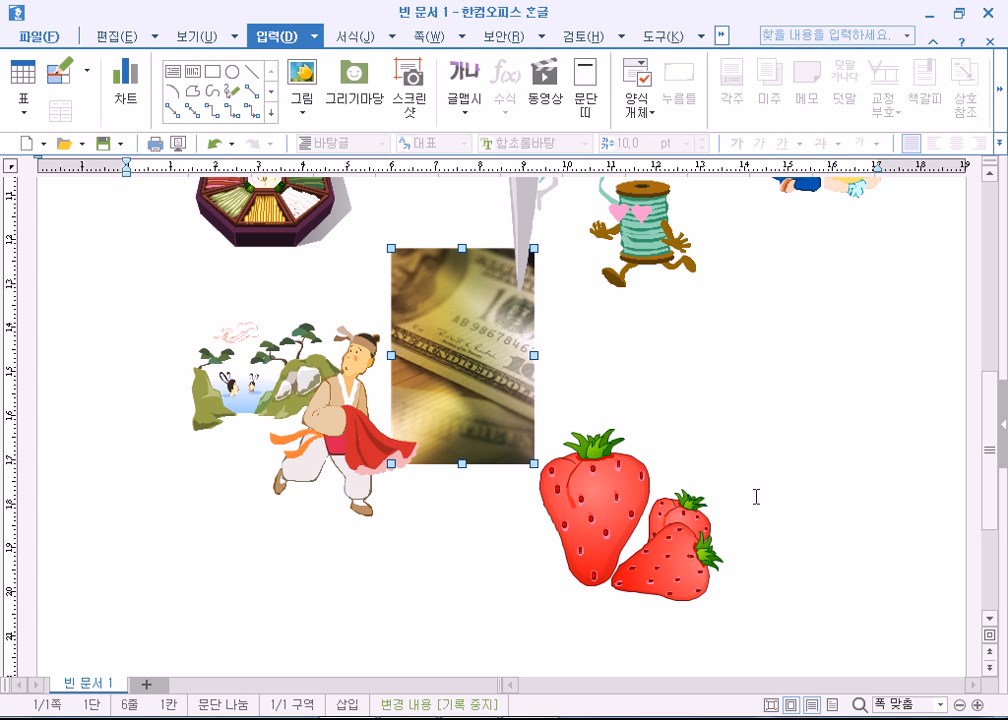
pyautogui.click(308, 114)
pyautogui.click(308, 97)
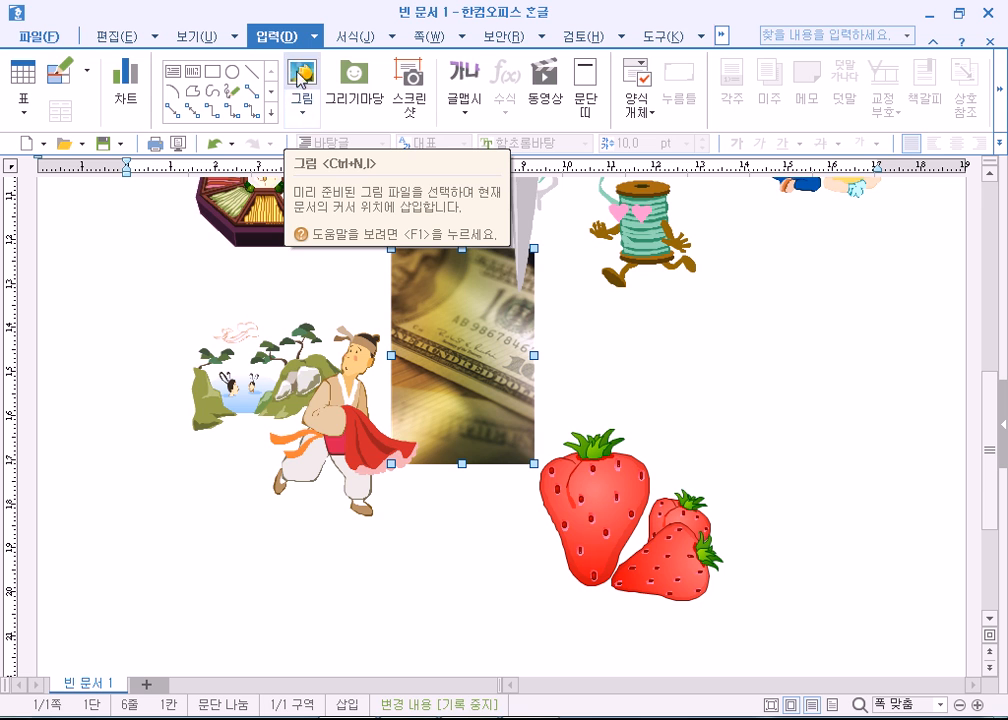
pyautogui.click(305, 80)
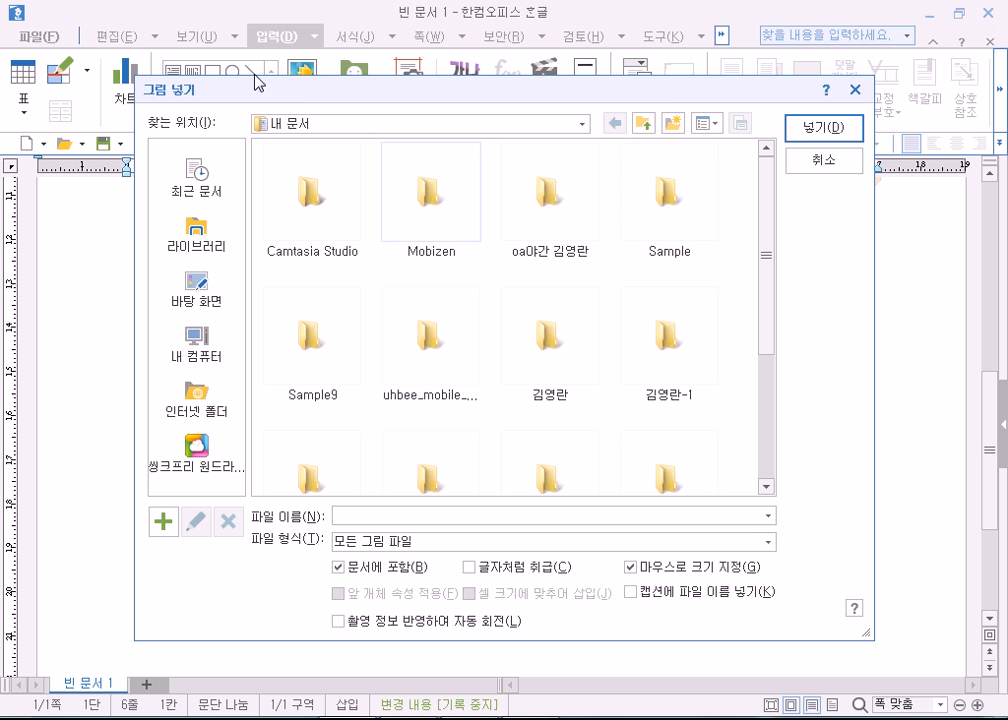
pyautogui.moveTo(349, 90); pyautogui.dragTo(564, 48)
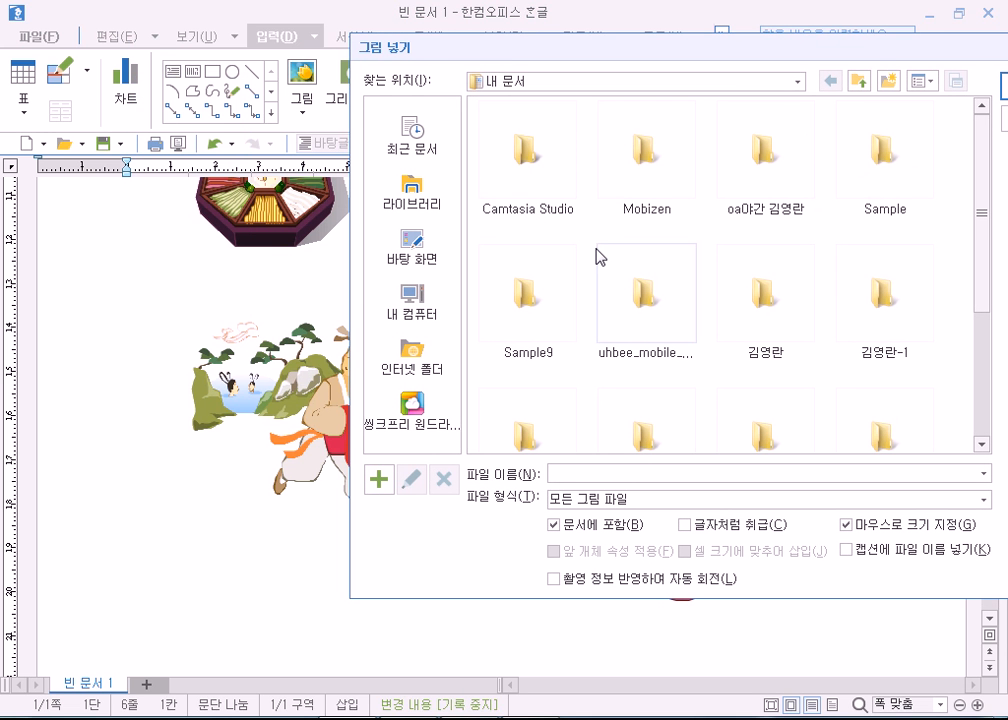
pyautogui.moveTo(906, 56); pyautogui.dragTo(746, 58)
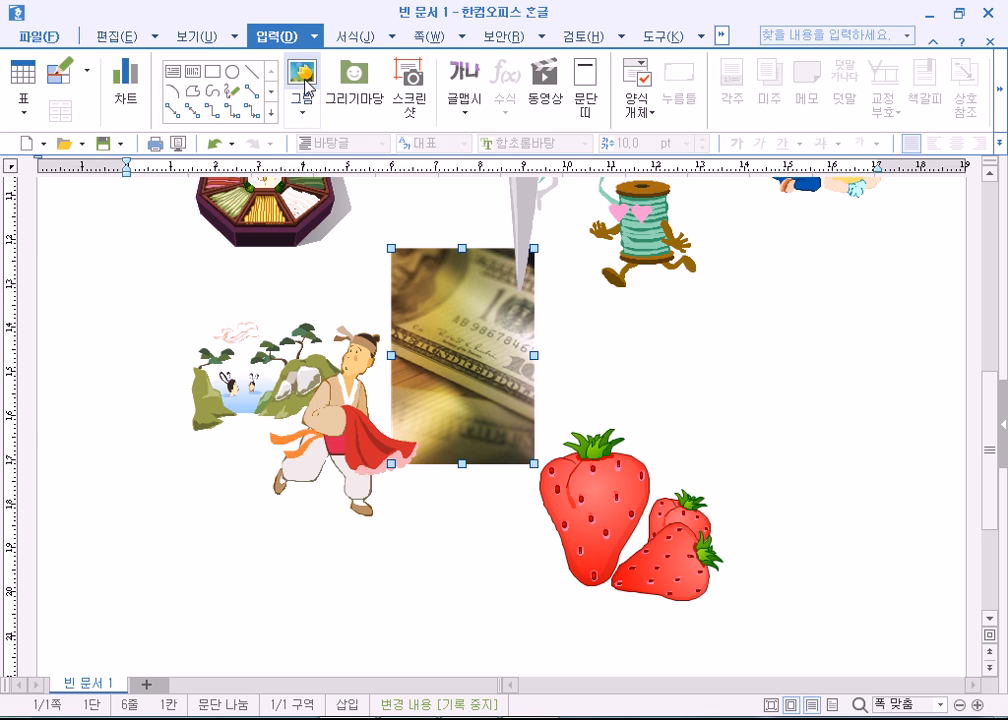
# Start inserting a picture file and browse to the 사진 folder inside 개인서류모음 on drive Z:
pyautogui.click(304, 76)
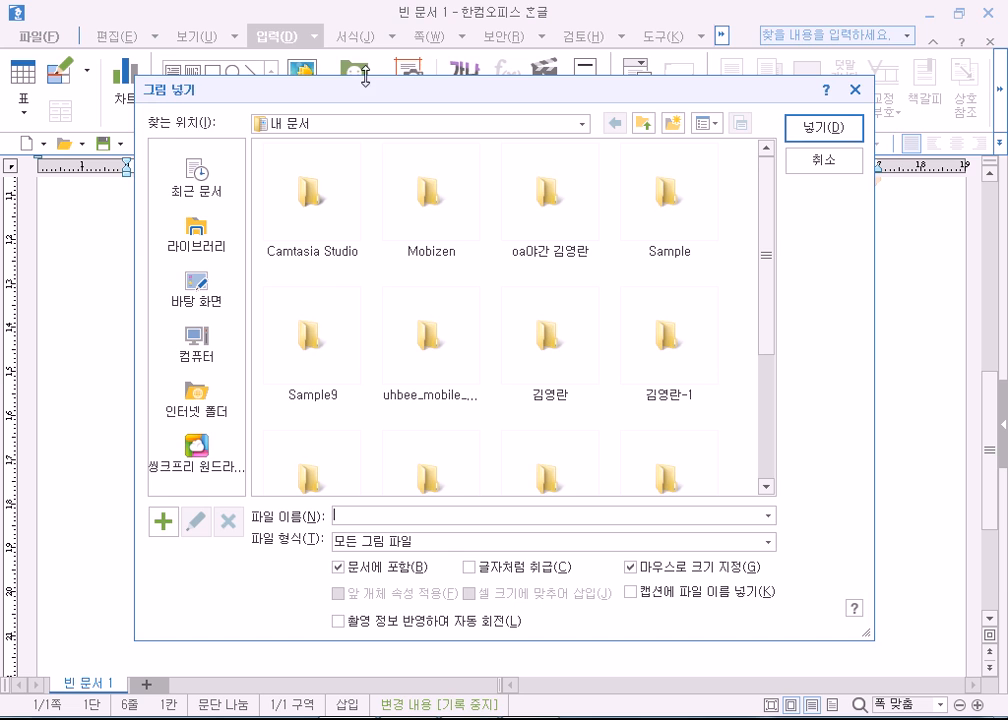
pyautogui.moveTo(353, 97); pyautogui.dragTo(513, 43)
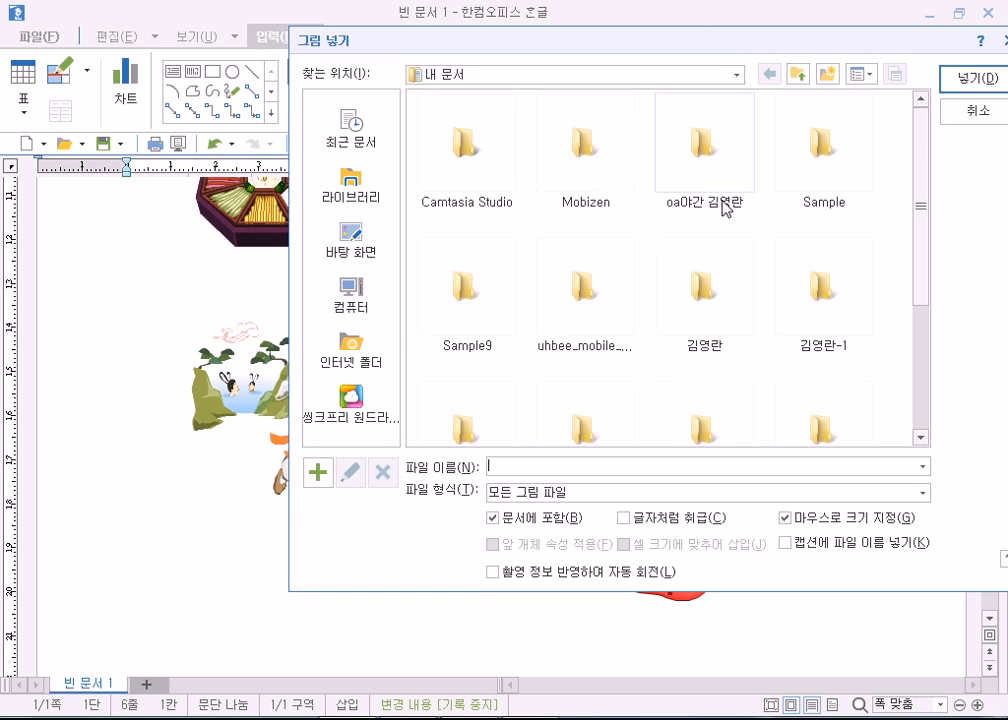
pyautogui.click(346, 296)
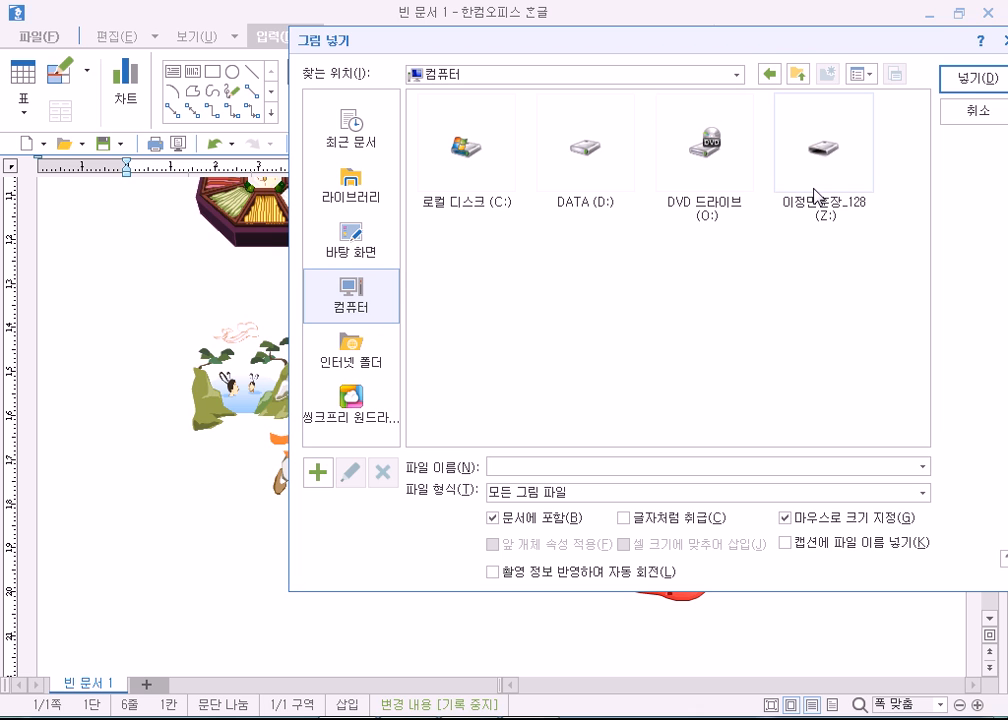
pyautogui.doubleClick(816, 150)
pyautogui.doubleClick(463, 152)
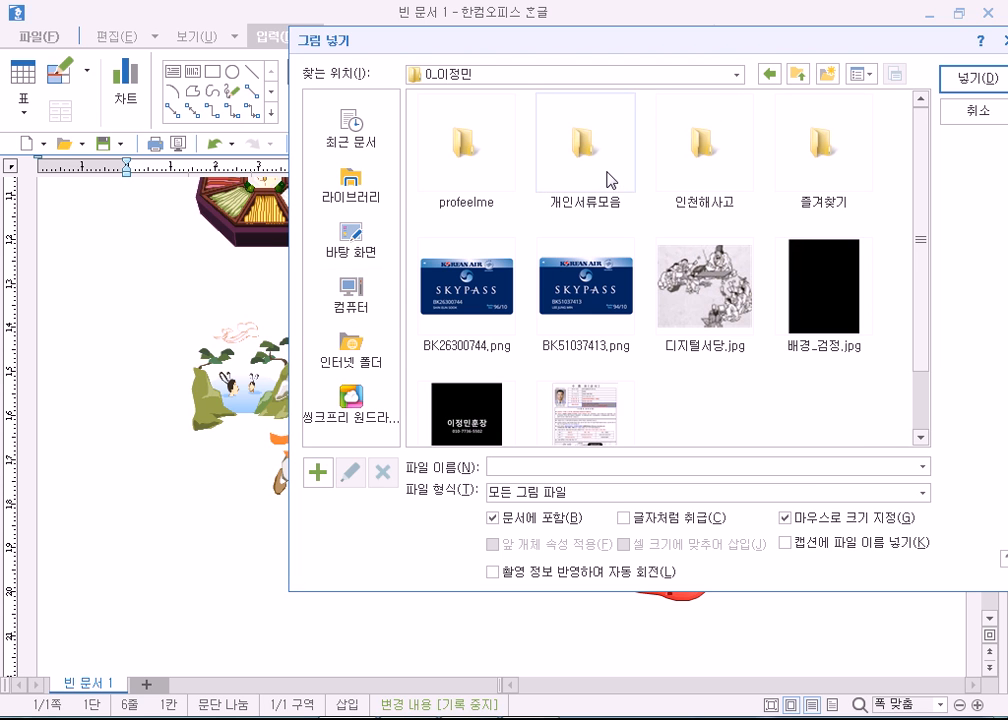
pyautogui.doubleClick(610, 180)
pyautogui.doubleClick(463, 290)
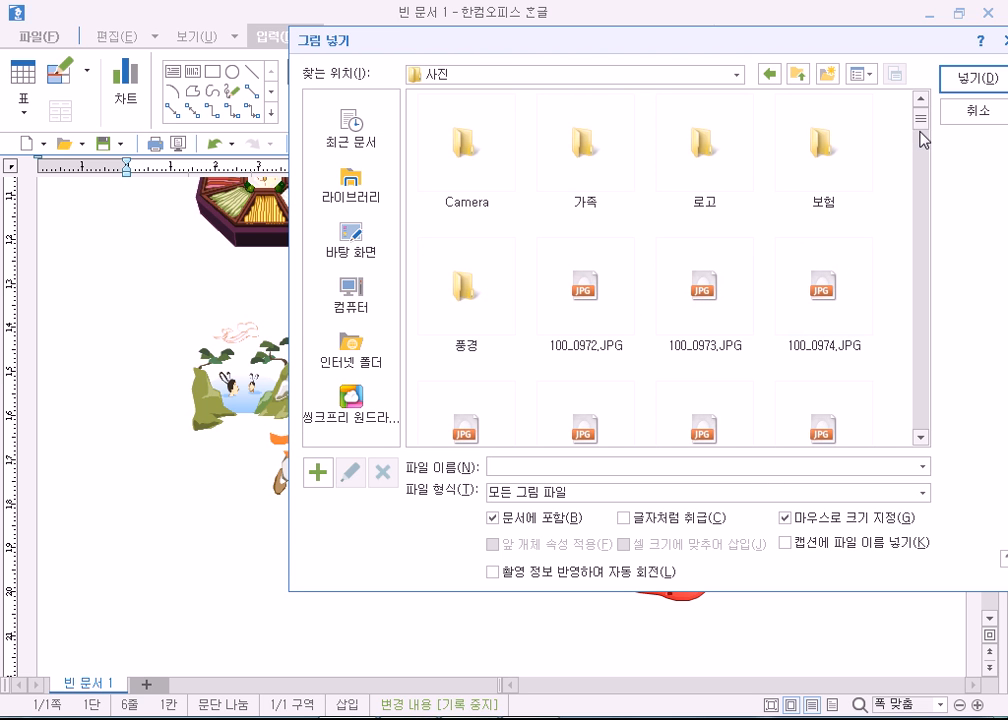
# Insert the portrait photo file ending in s1.jpg below the woodcutter picture, about 56 × 75 mm, and deselect it
pyautogui.moveTo(921, 118); pyautogui.dragTo(922, 382)
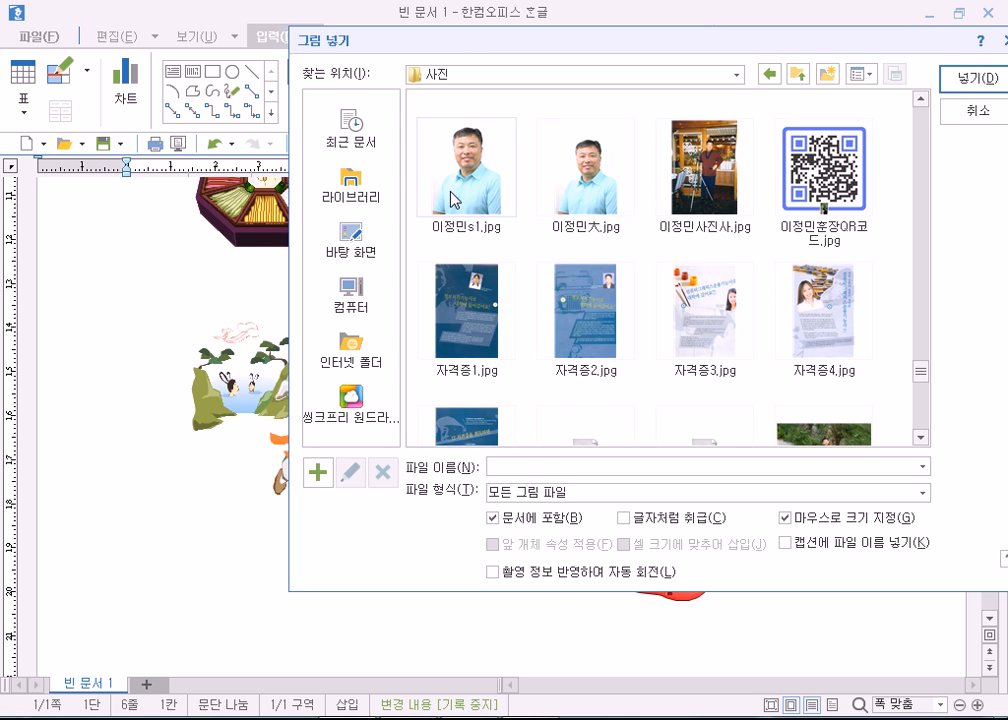
pyautogui.click(455, 198)
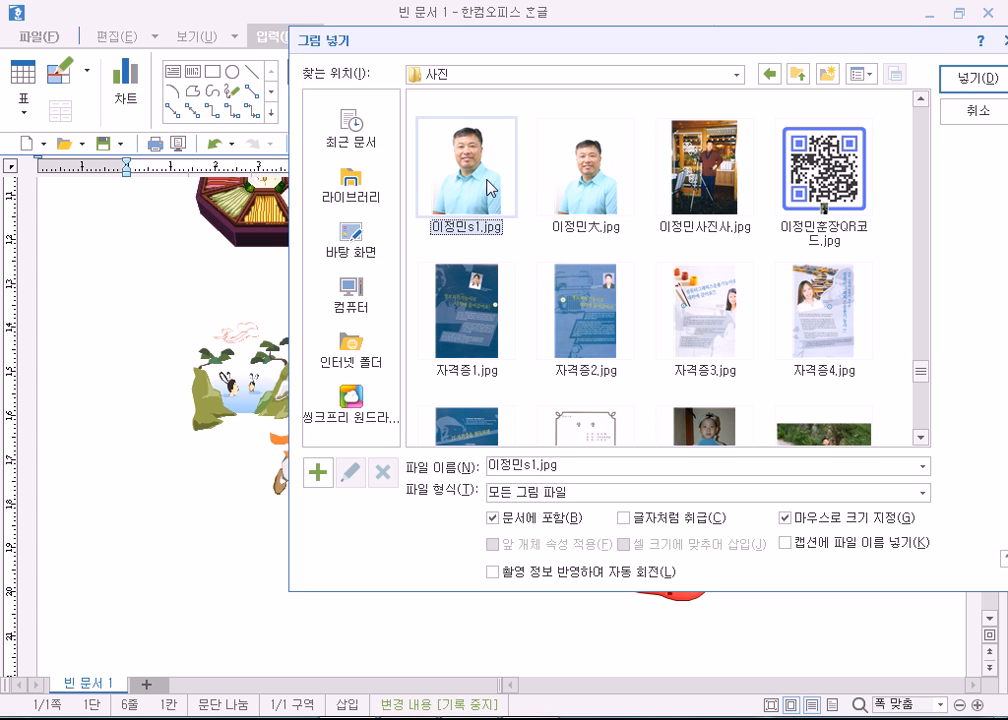
pyautogui.click(972, 80)
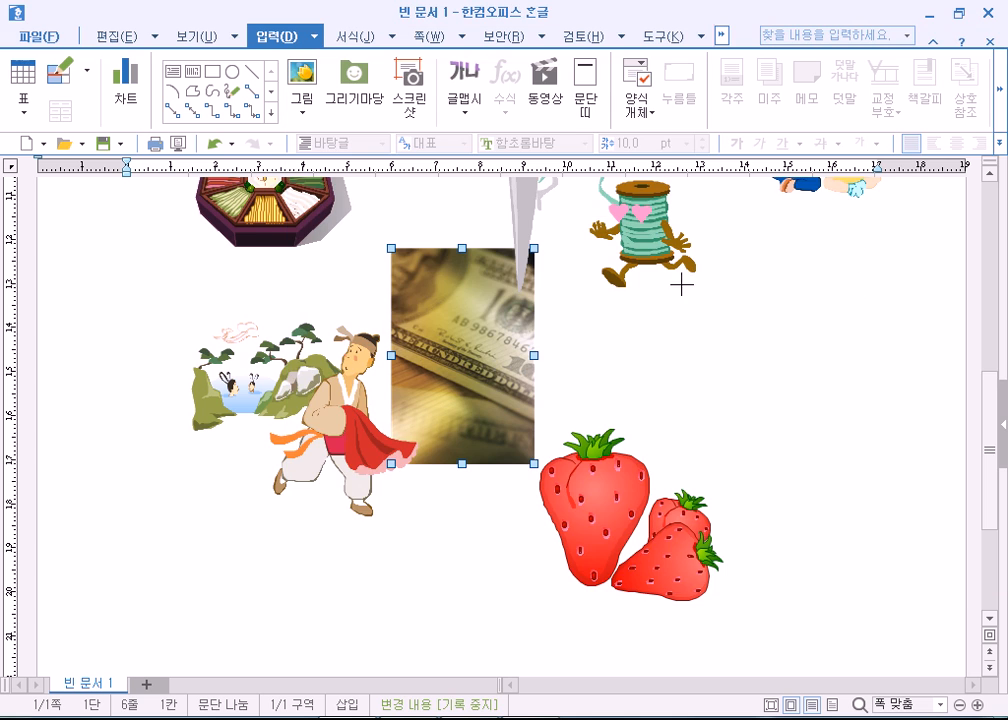
pyautogui.scroll(-3, 300, 390)
pyautogui.moveTo(243, 327)
pyautogui.mouseDown()
pyautogui.moveTo(477, 490)
pyautogui.moveTo(483, 518)
pyautogui.mouseUp()
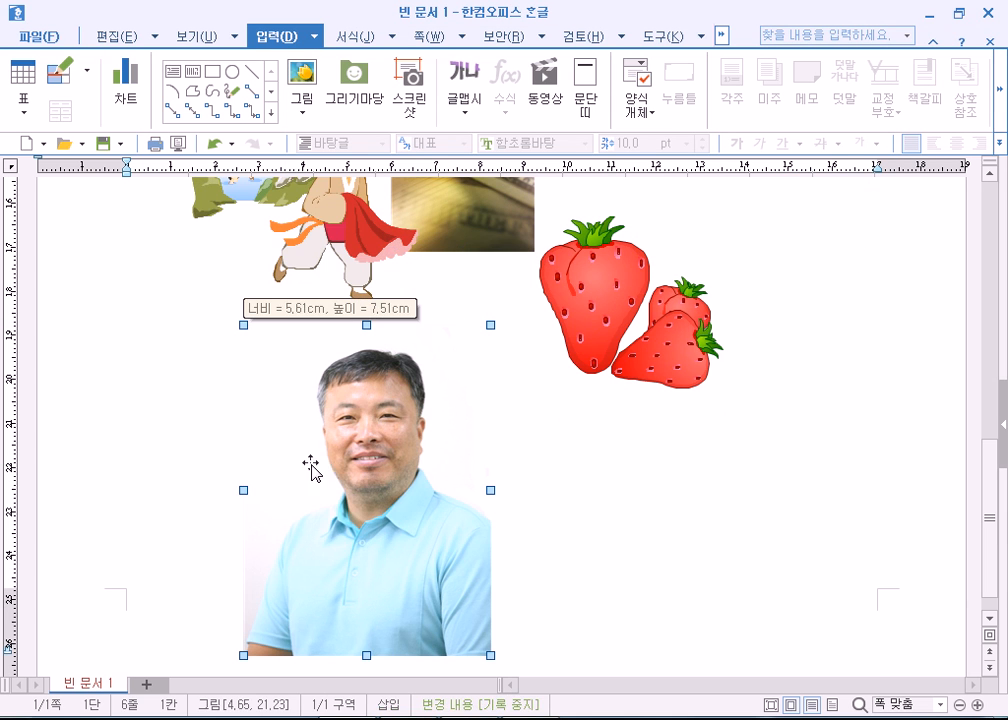
pyautogui.click(592, 537)
# Start inserting another picture file and browse to the 한글2010 folder in the 문서 library
pyautogui.scroll(10, 592, 537)
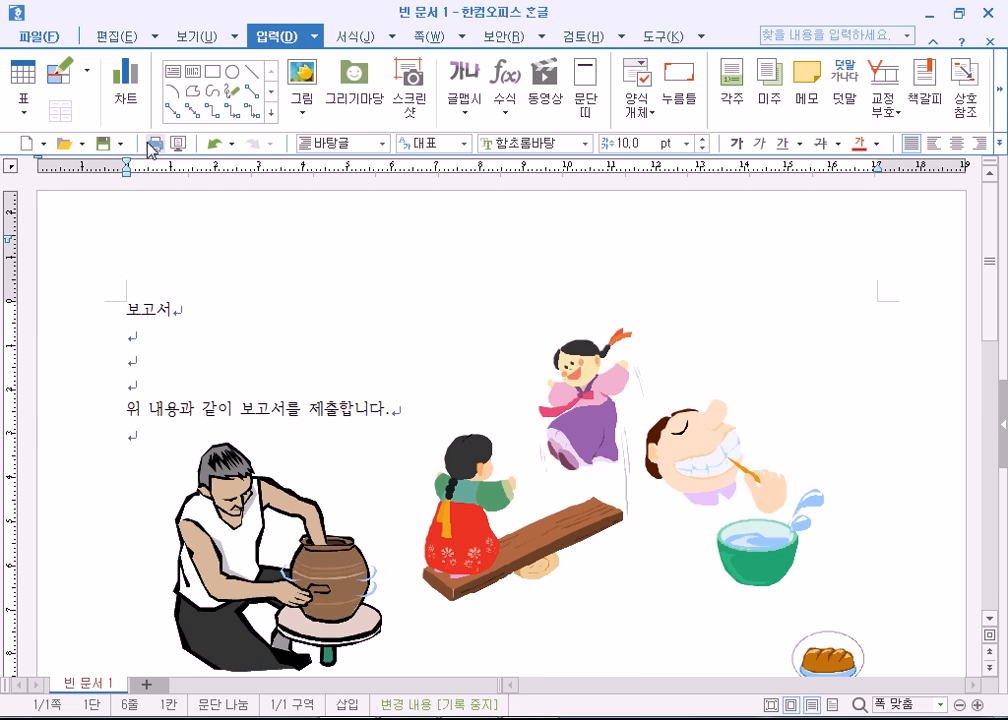
pyautogui.click(306, 80)
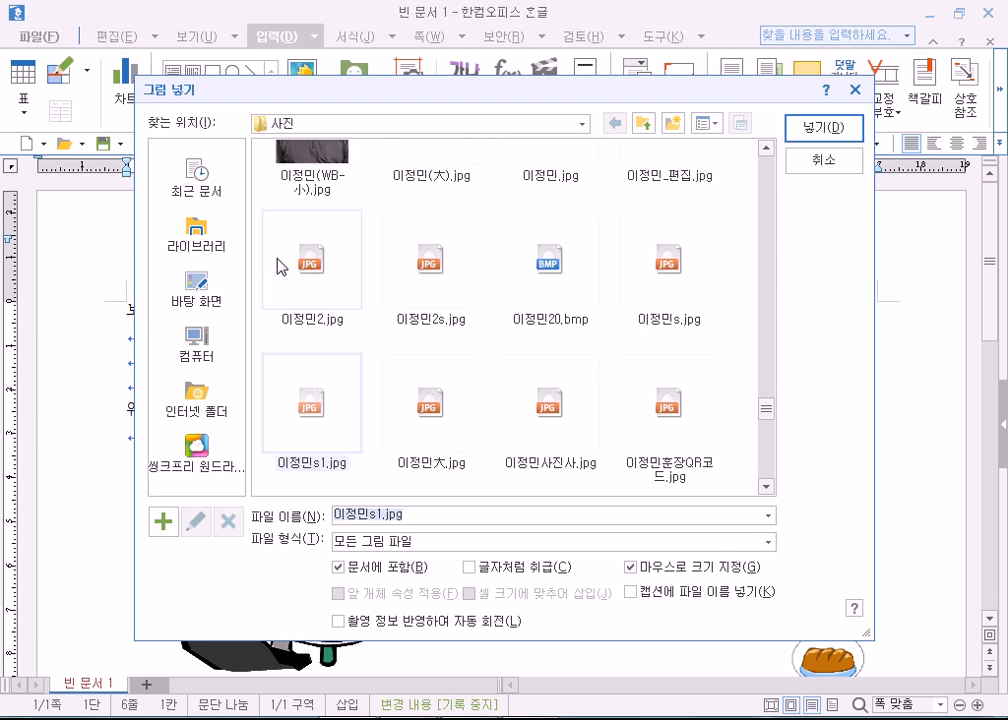
pyautogui.click(202, 252)
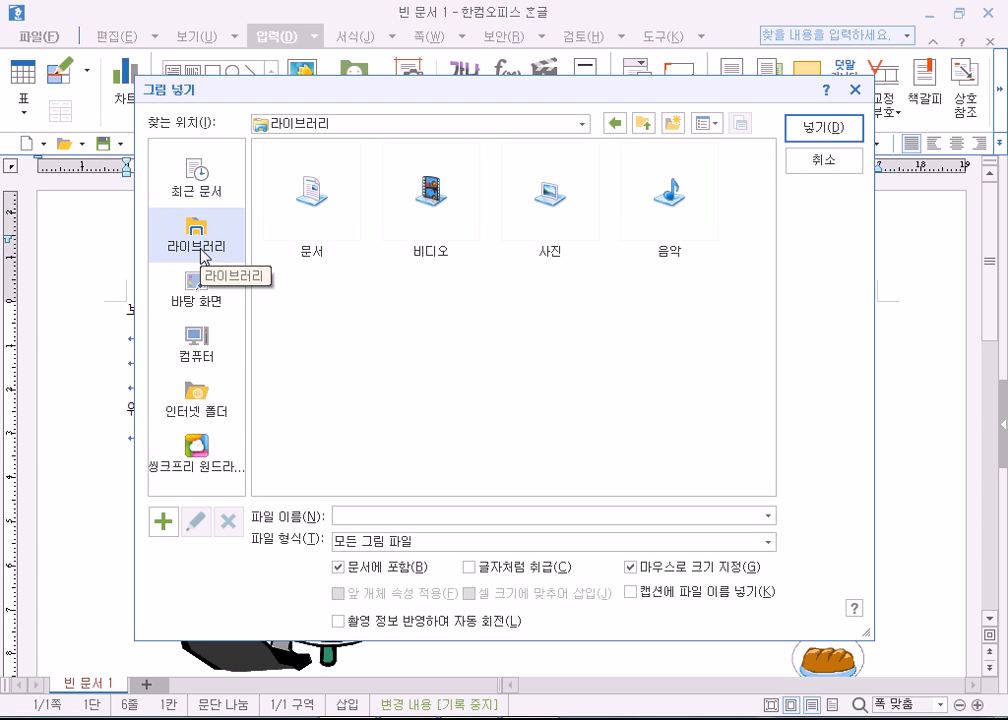
pyautogui.doubleClick(333, 226)
pyautogui.scroll(-3, 590, 335)
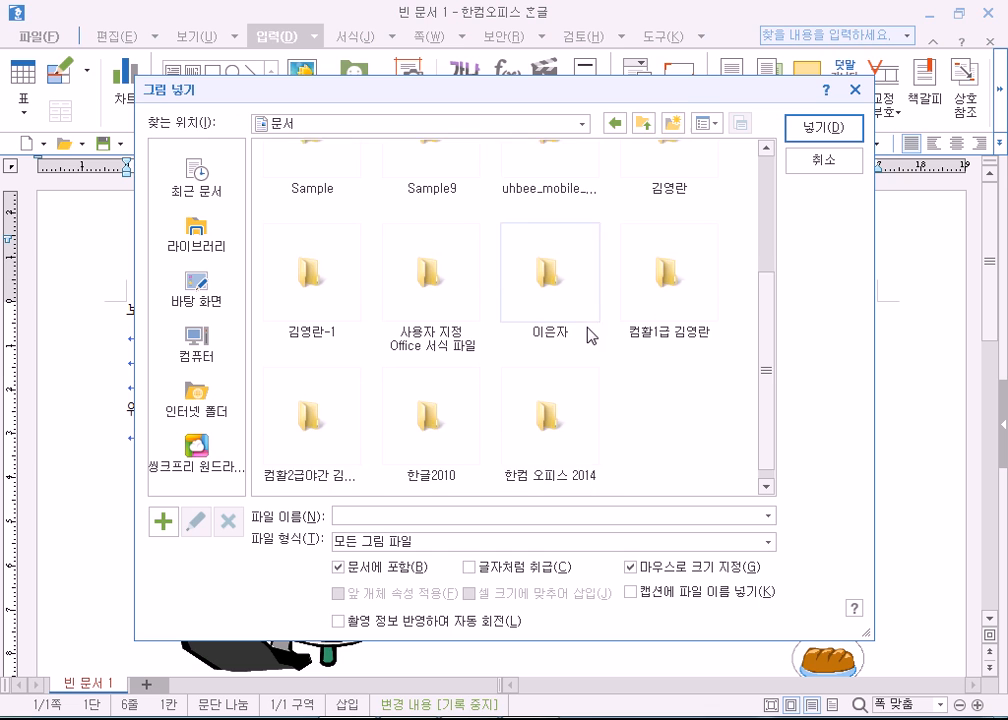
pyautogui.click(436, 410)
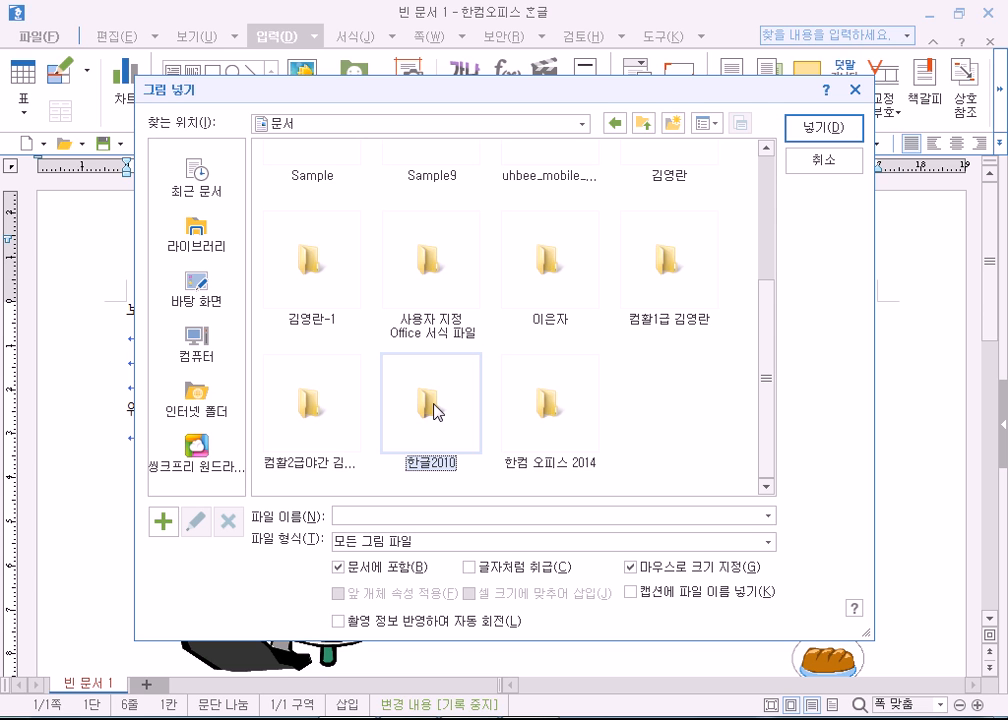
pyautogui.doubleClick(433, 408)
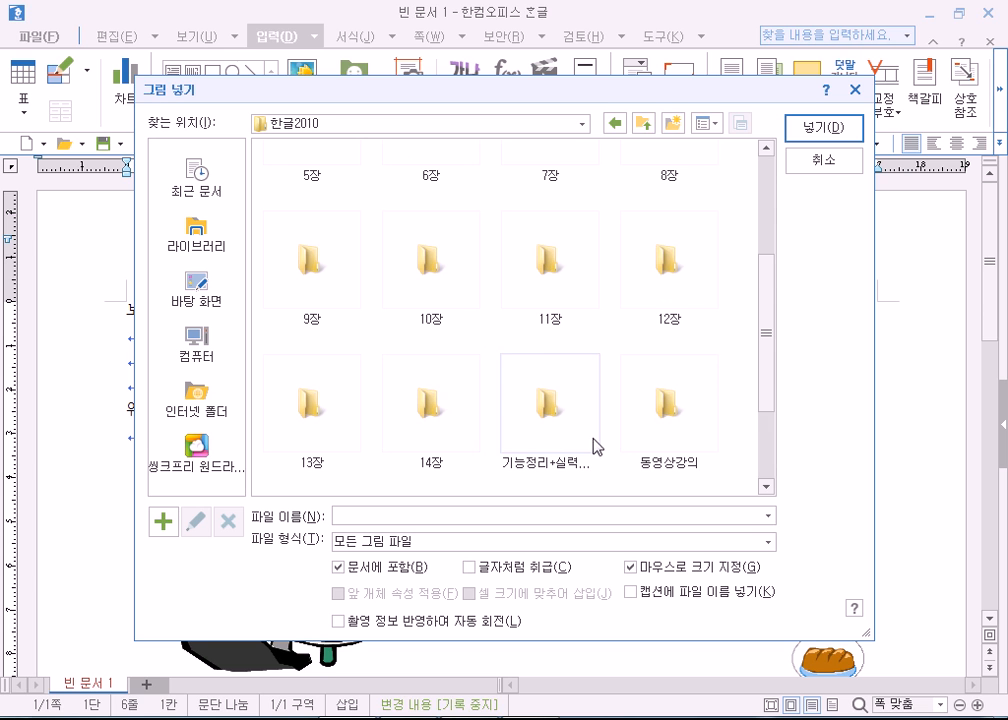
pyautogui.scroll(3, 423, 353)
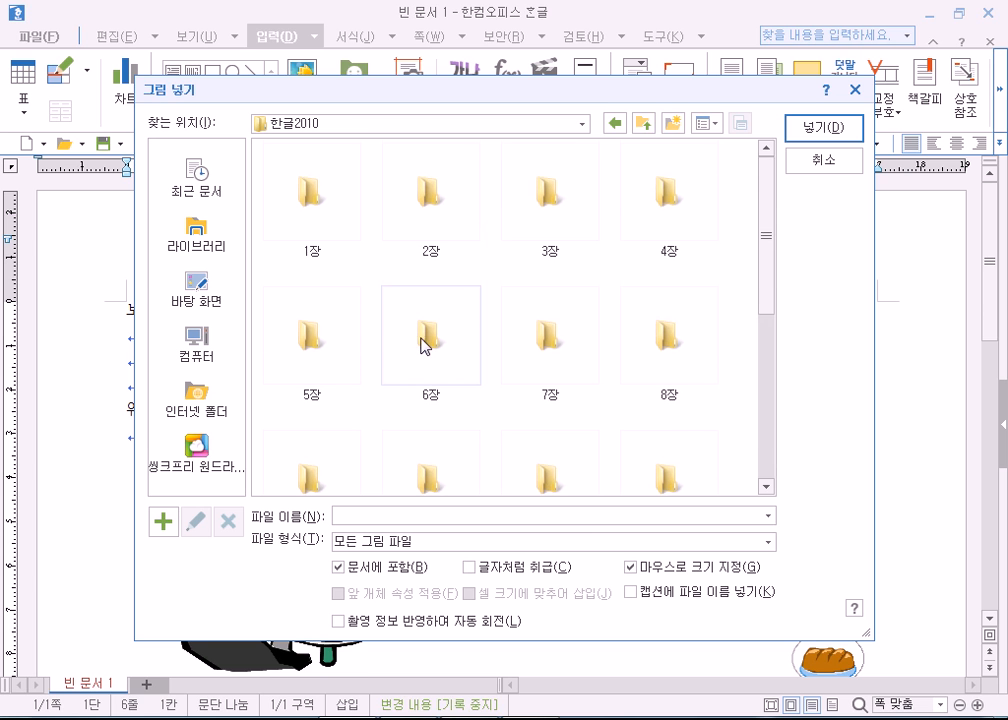
# Check the 2장, 1장, 3장 and 4장 folders inside 한글2010 for picture files
pyautogui.doubleClick(429, 219)
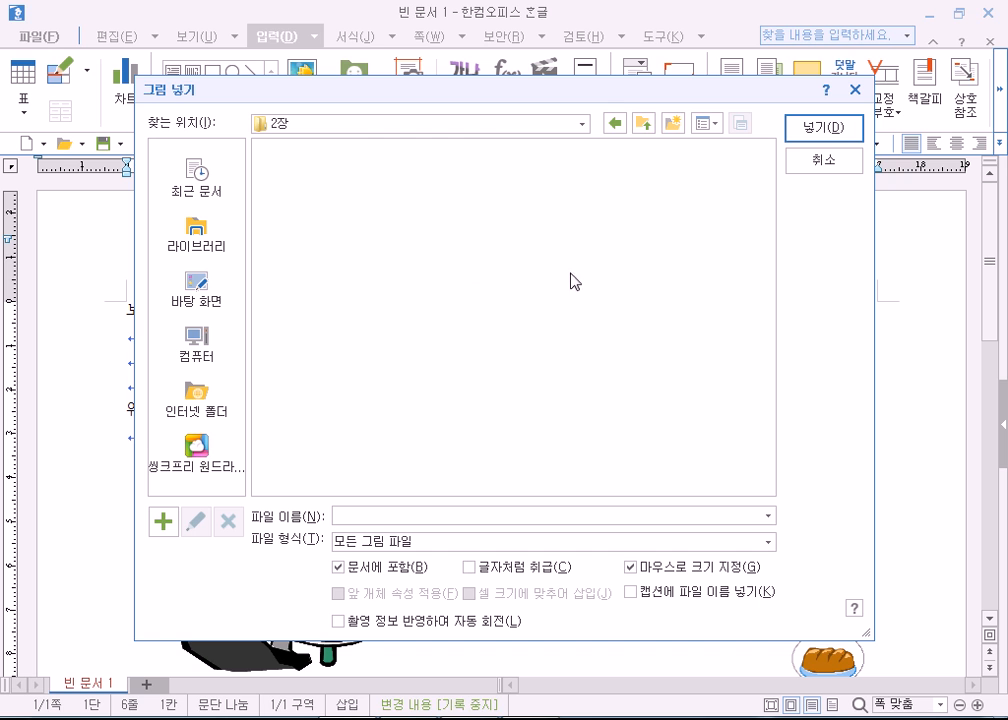
pyautogui.click(615, 124)
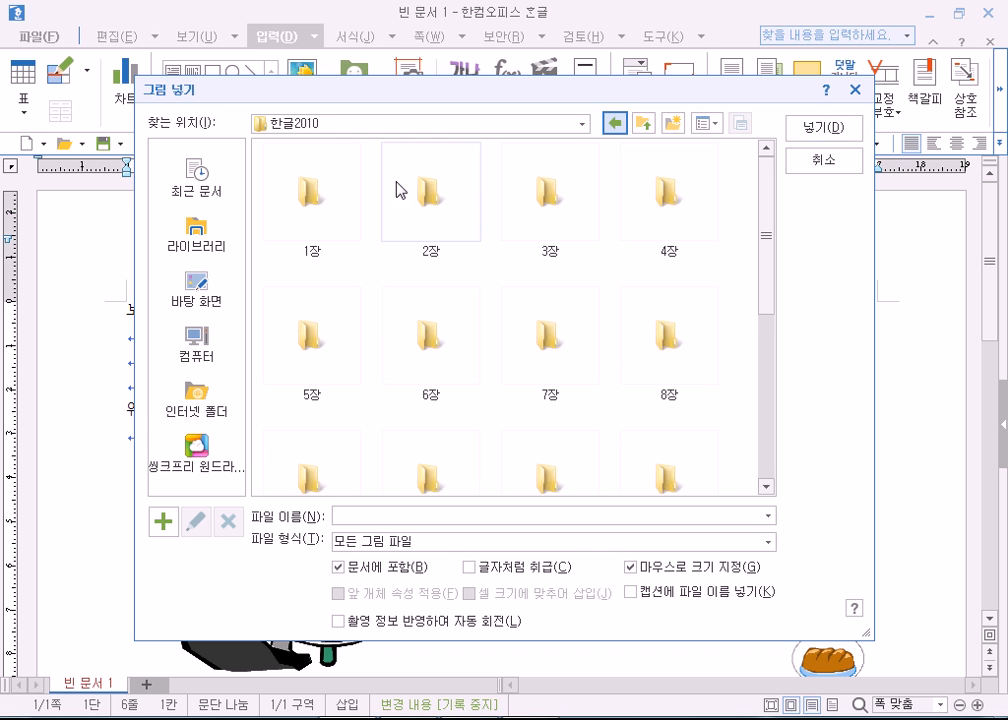
pyautogui.doubleClick(306, 203)
pyautogui.click(610, 124)
pyautogui.doubleClick(540, 216)
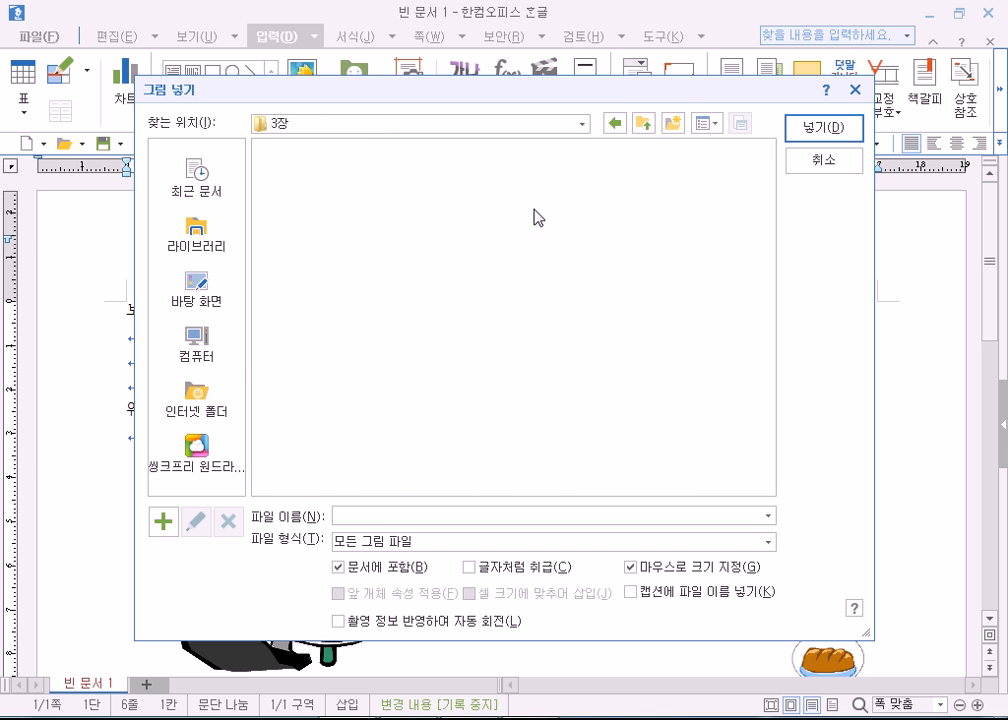
pyautogui.click(615, 124)
pyautogui.click(683, 204)
pyautogui.doubleClick(683, 204)
pyautogui.click(615, 124)
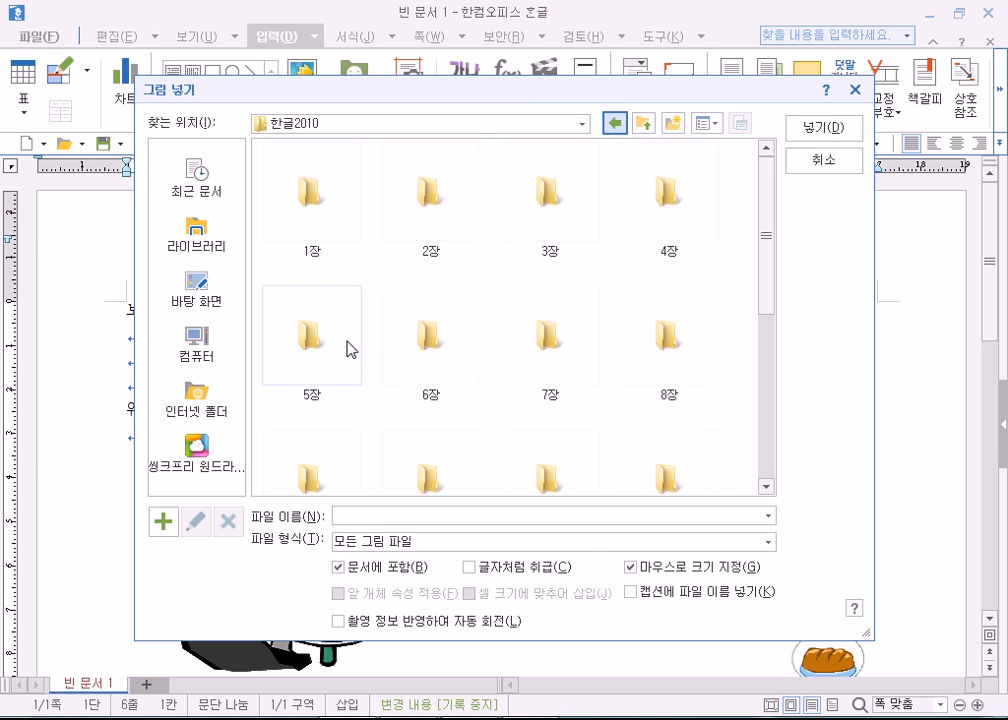
# Check the 14장 folder and the 5장 through 8장 folders inside 한글2010 for picture files
pyautogui.moveTo(763, 306); pyautogui.dragTo(788, 430)
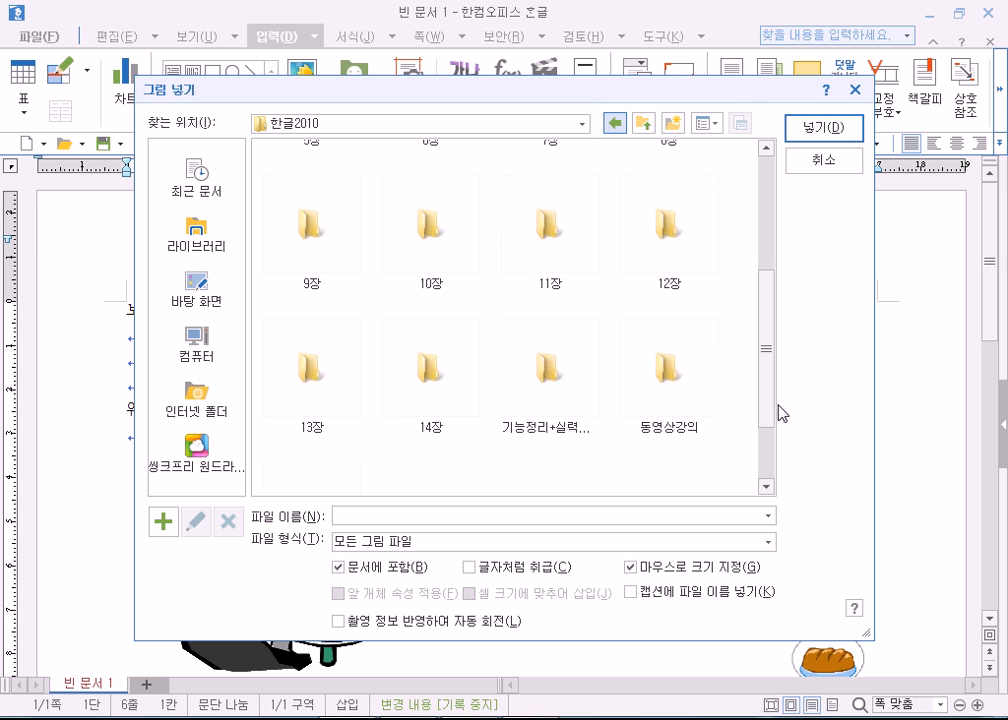
pyautogui.doubleClick(432, 380)
pyautogui.press('BackSpace')
pyautogui.doubleClick(314, 366)
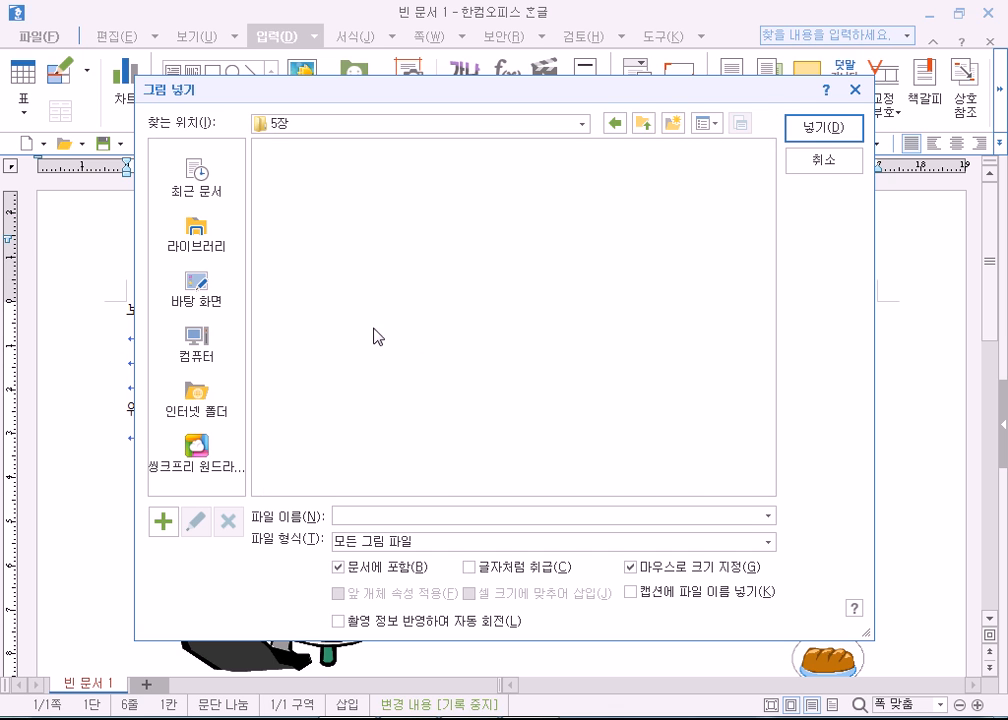
pyautogui.press('BackSpace')
pyautogui.doubleClick(427, 340)
pyautogui.press('BackSpace')
pyautogui.doubleClick(526, 342)
pyautogui.press('BackSpace')
pyautogui.doubleClick(661, 349)
pyautogui.press('BackSpace')
# Switch to Windows Explorer and open the 한글2010 folder under 내 문서 in the 문서 library
pyautogui.click(332, 718)
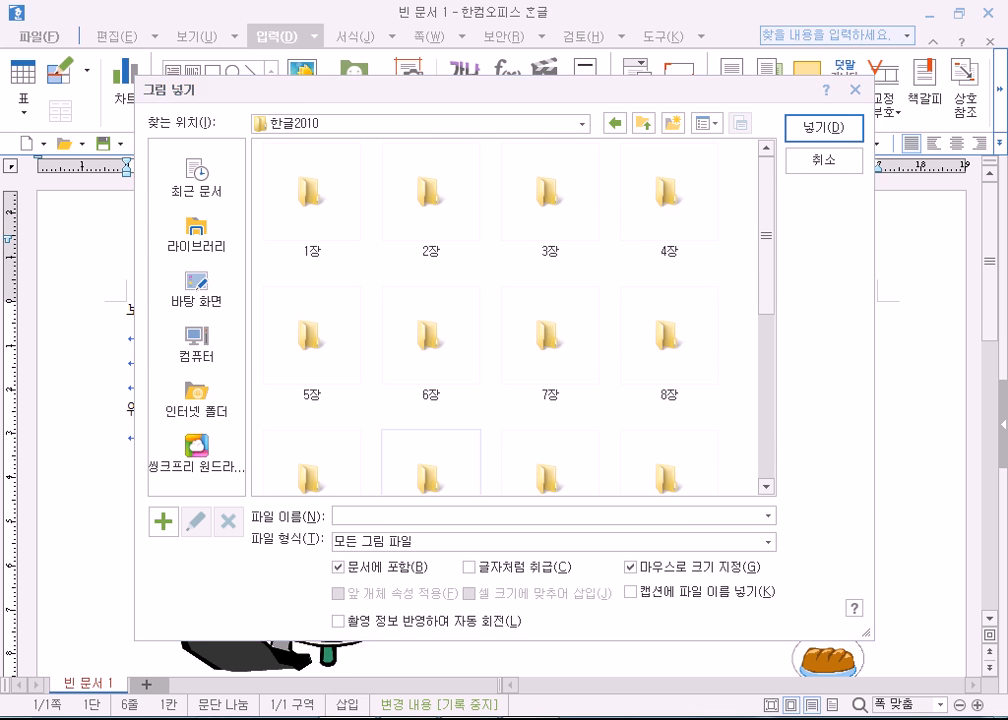
pyautogui.click(62, 229)
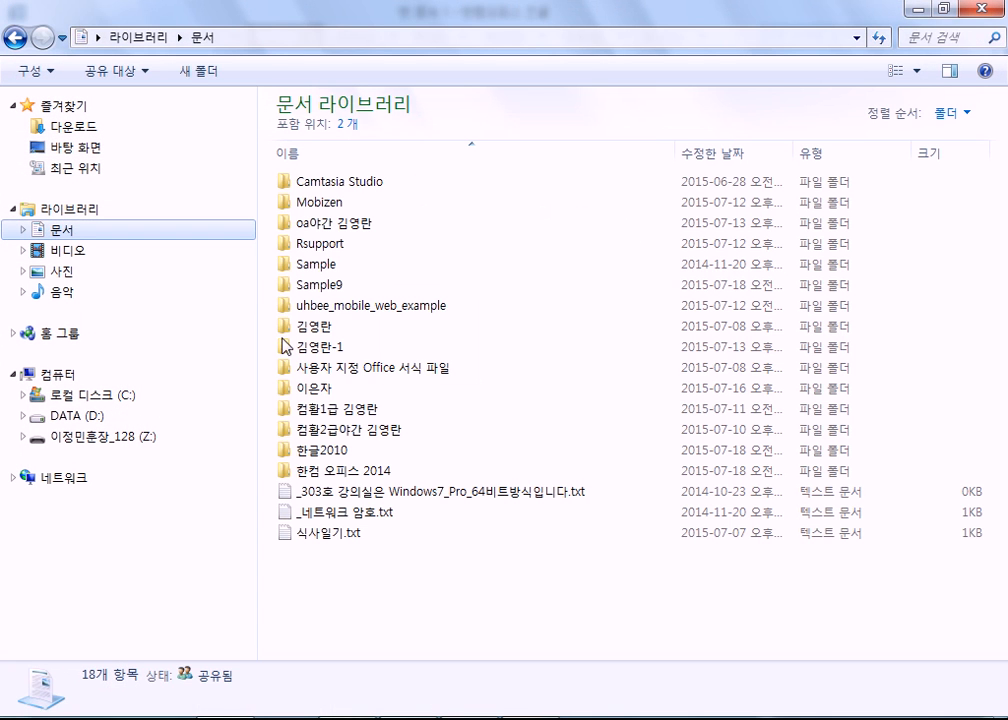
pyautogui.doubleClick(305, 445)
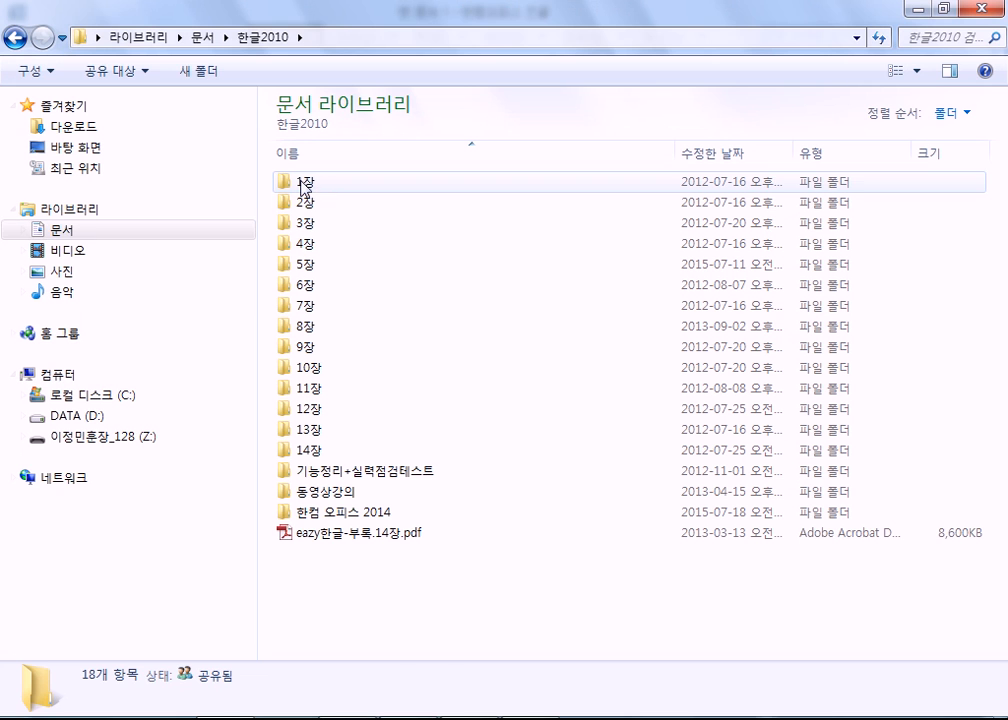
pyautogui.click(27, 228)
pyautogui.click(22, 230)
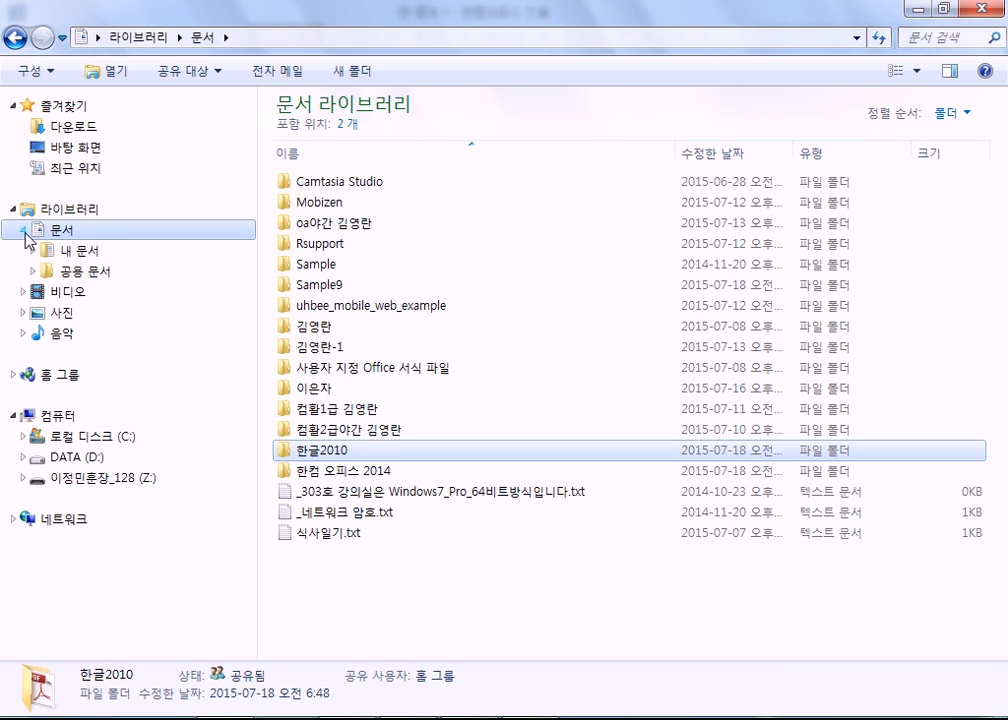
pyautogui.click(60, 251)
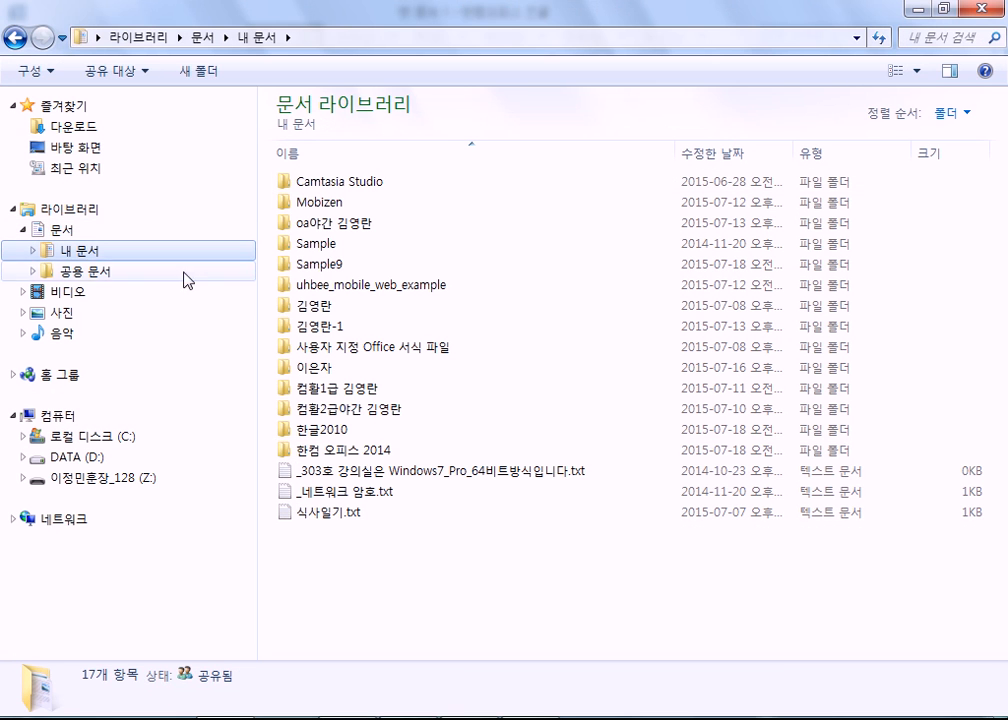
pyautogui.doubleClick(318, 429)
# Show the 한글2010 folder as large icons, look through the 11장 folder for pictures, and return to the picture insertion dialog
pyautogui.click(920, 86)
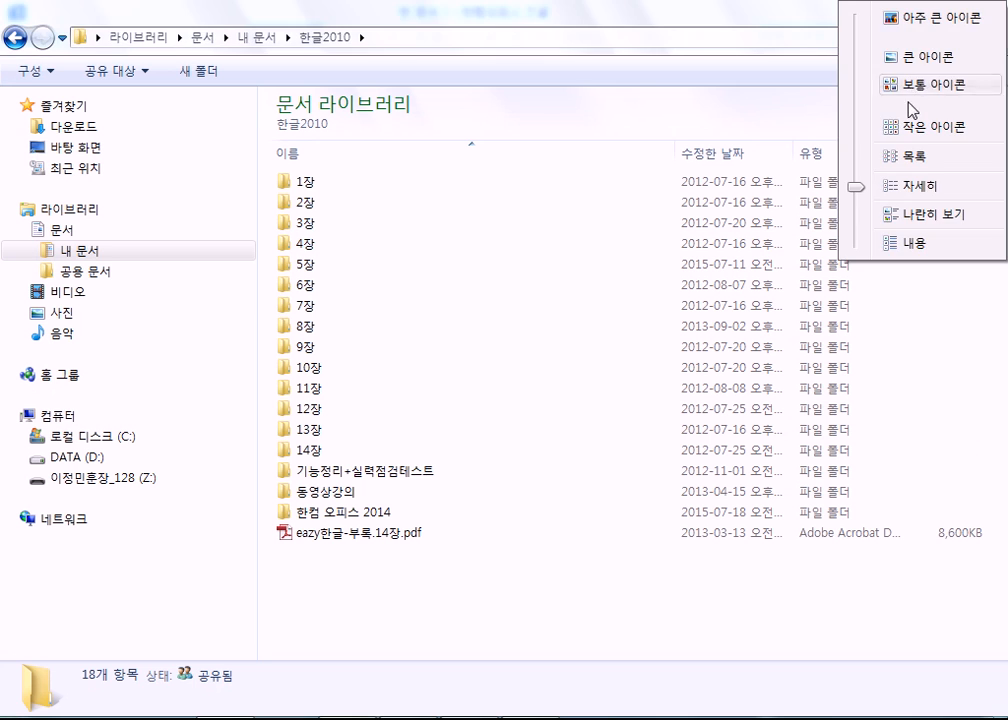
pyautogui.click(907, 56)
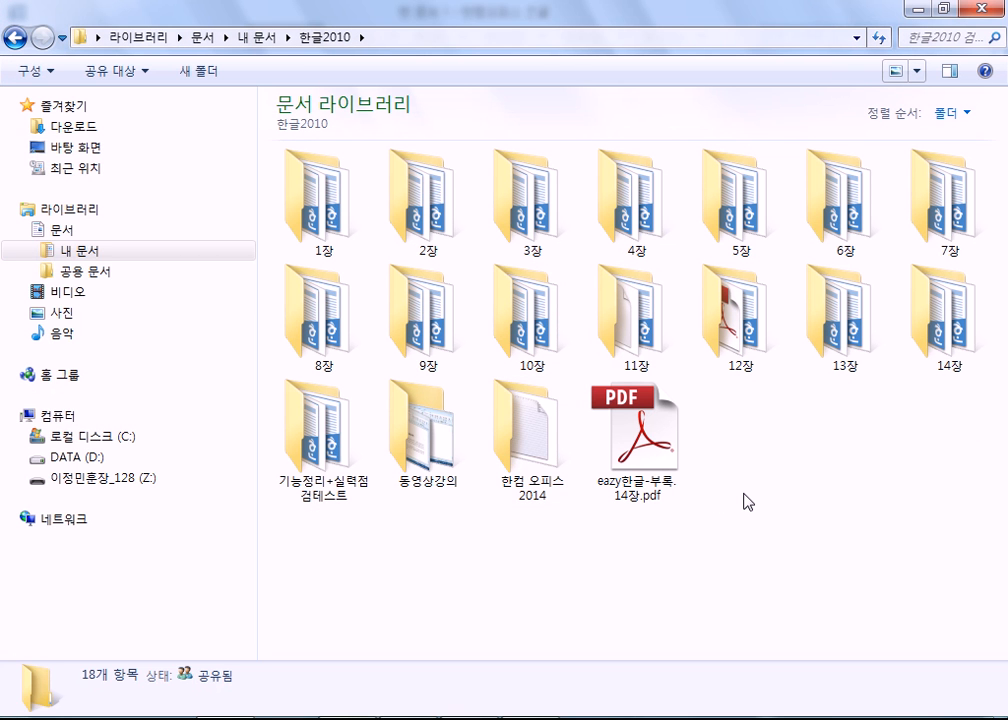
pyautogui.doubleClick(632, 320)
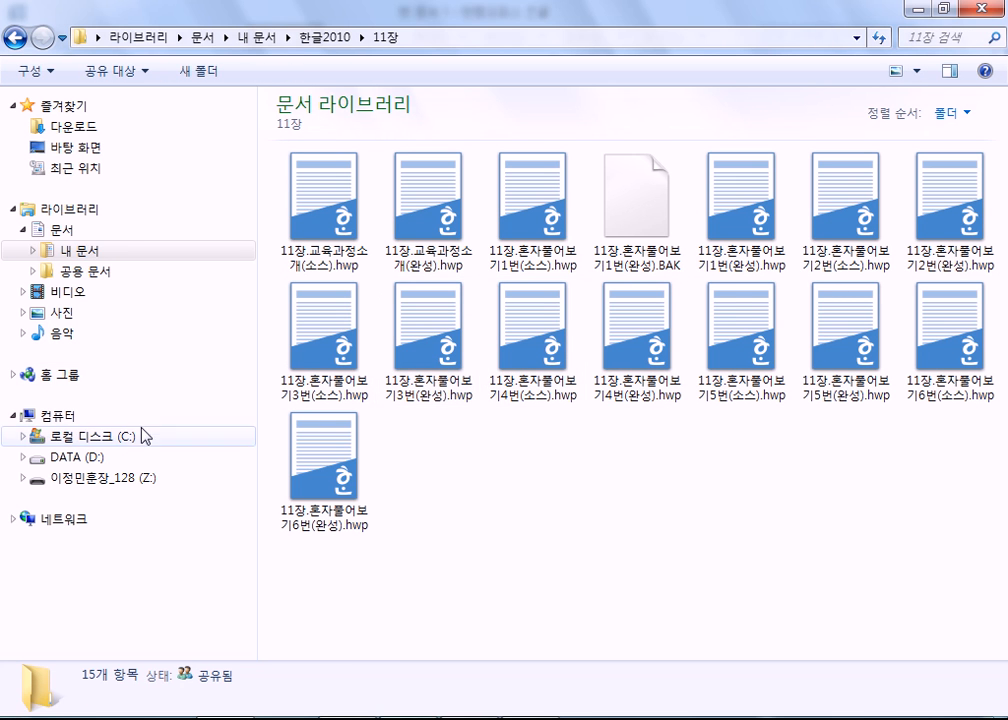
pyautogui.click(14, 38)
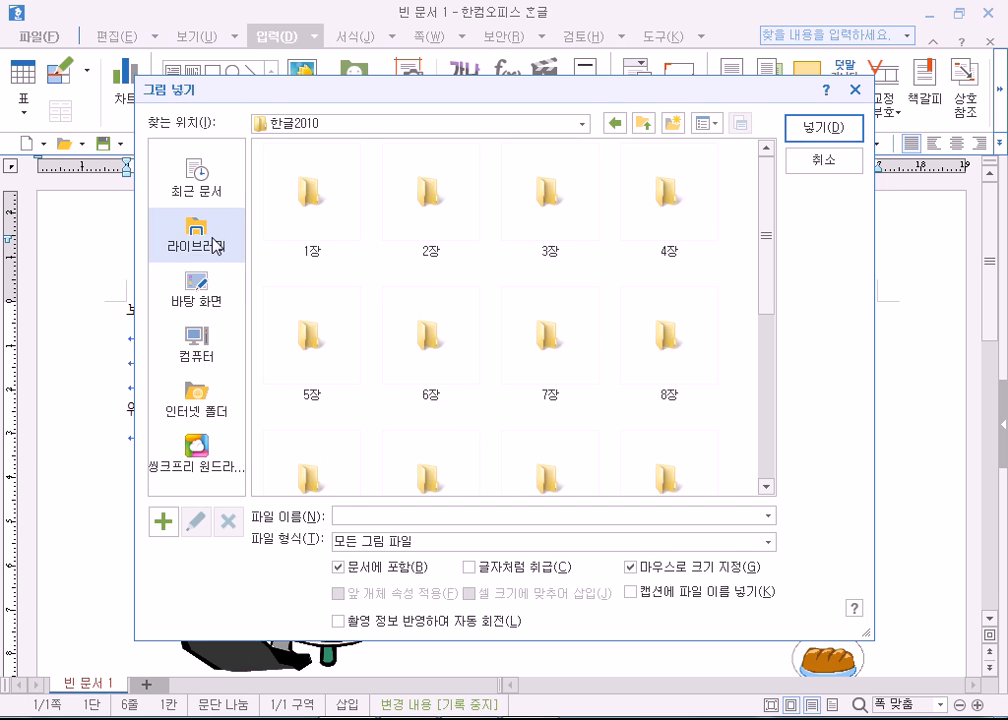
# Insert 튤립.jpg from the 사진 샘플 folder of the 사진 library, sized by hand beside the portrait photo below the strawberries
pyautogui.click(215, 245)
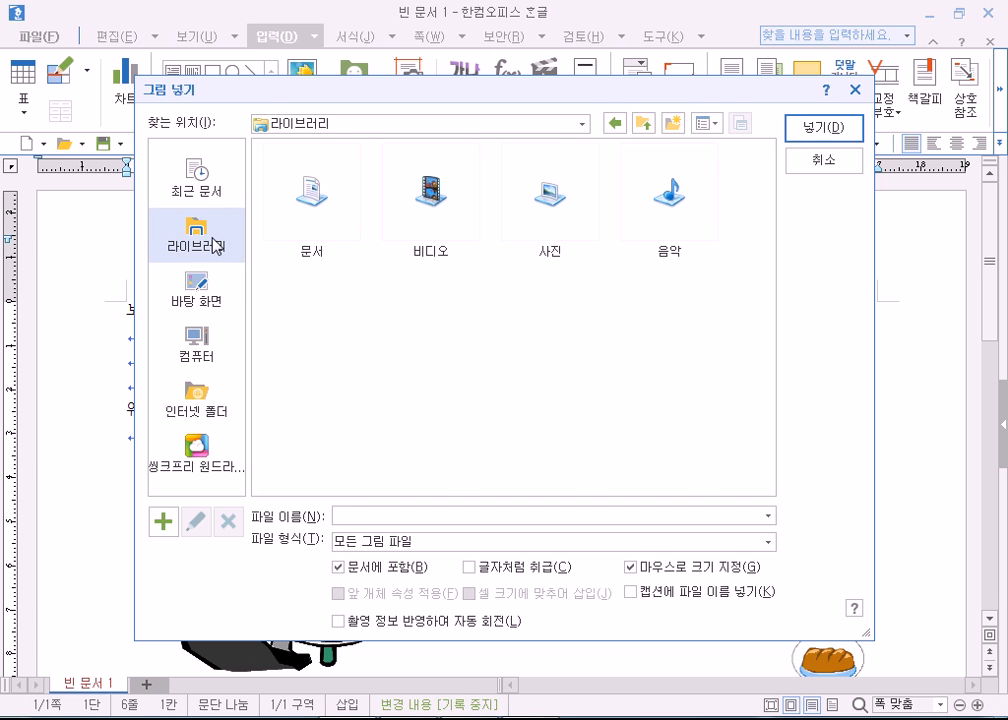
pyautogui.doubleClick(557, 218)
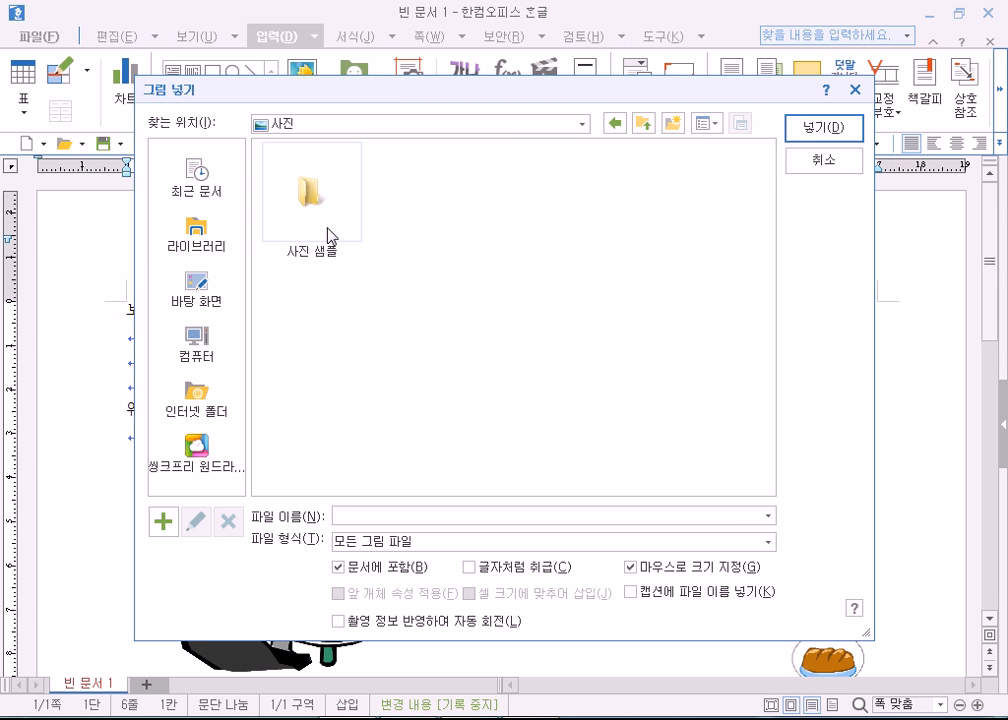
pyautogui.doubleClick(308, 205)
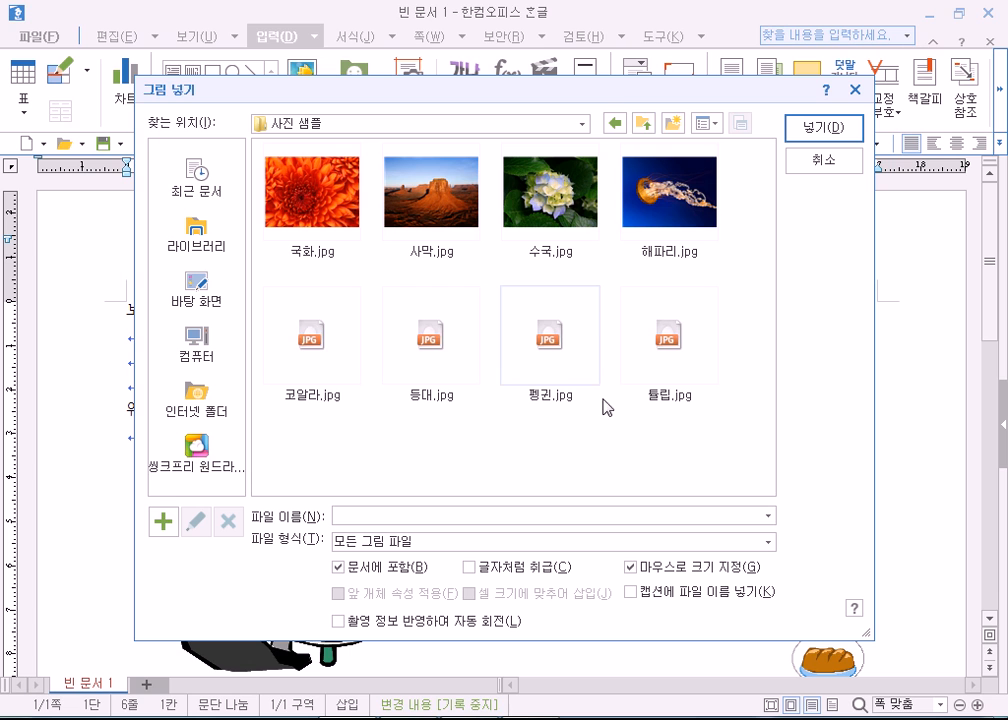
pyautogui.click(669, 338)
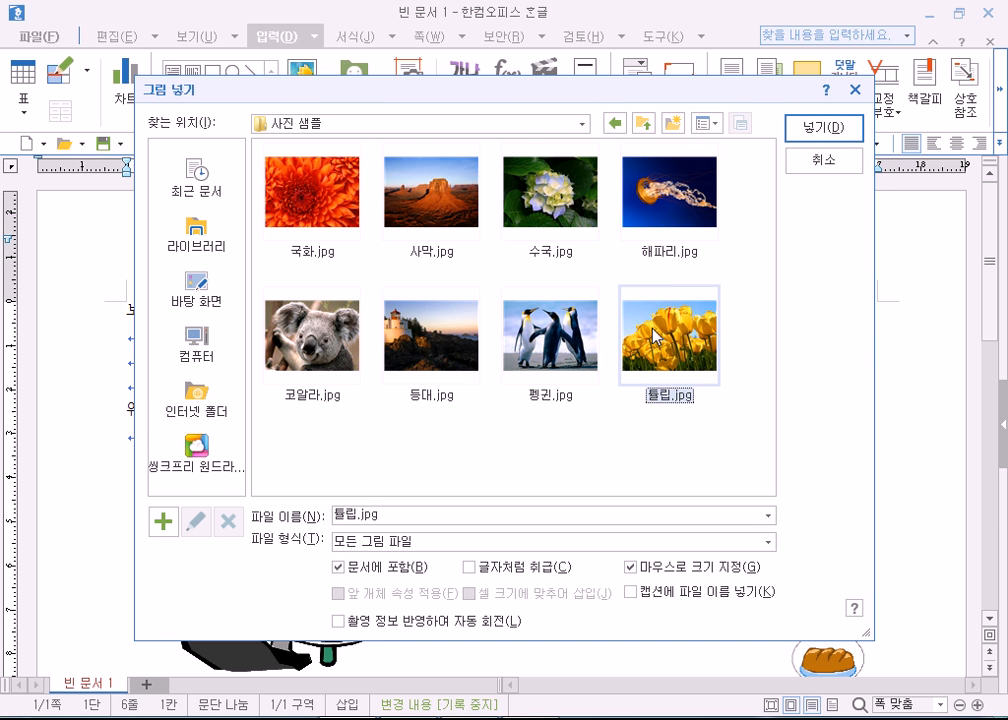
pyautogui.doubleClick(655, 335)
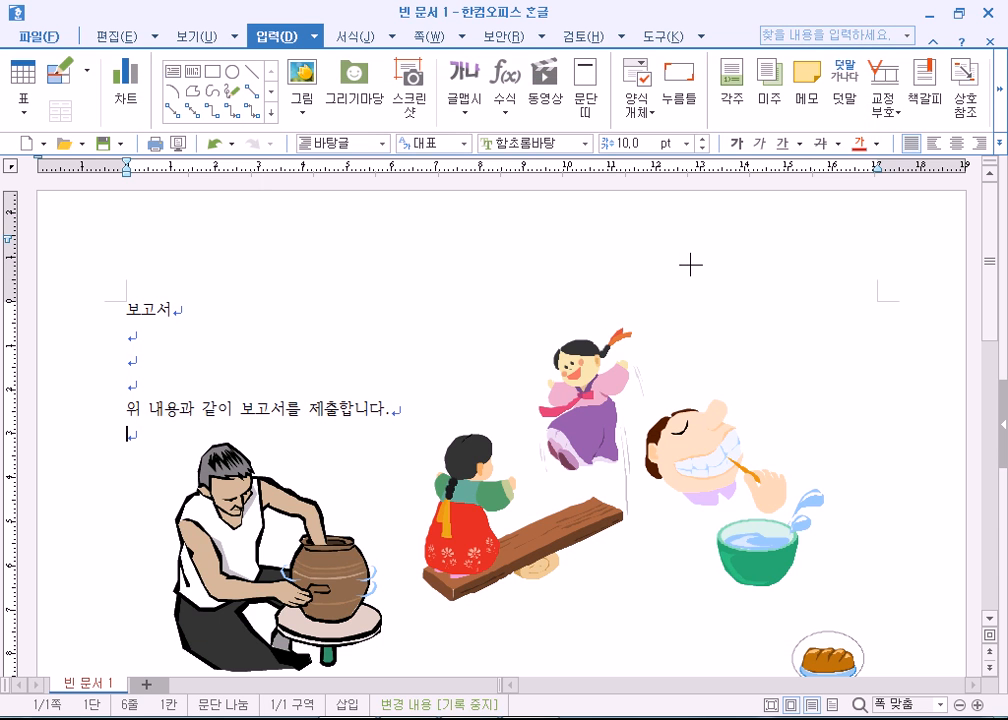
pyautogui.scroll(-10, 517, 353)
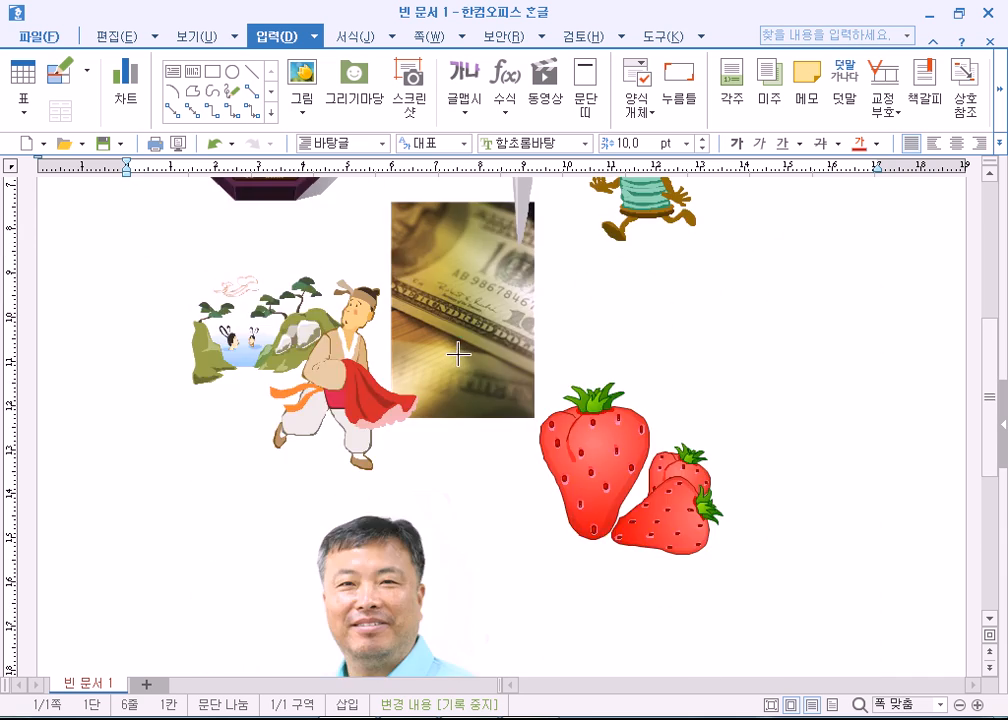
pyautogui.scroll(-3, 458, 354)
pyautogui.moveTo(551, 403); pyautogui.dragTo(798, 590)
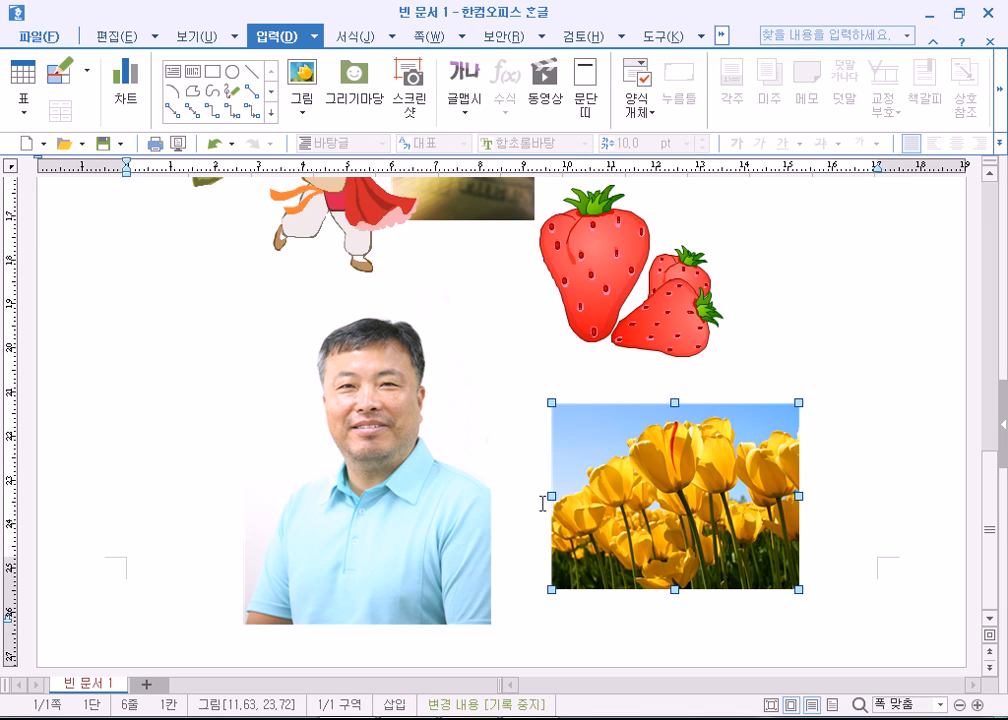
# Move the tulip photo across the neighbouring pictures and set it down overlapping the right side of the portrait photo
pyautogui.moveTo(603, 515); pyautogui.dragTo(344, 310)
pyautogui.scroll(3, 410, 490)
pyautogui.moveTo(408, 490); pyautogui.dragTo(579, 355)
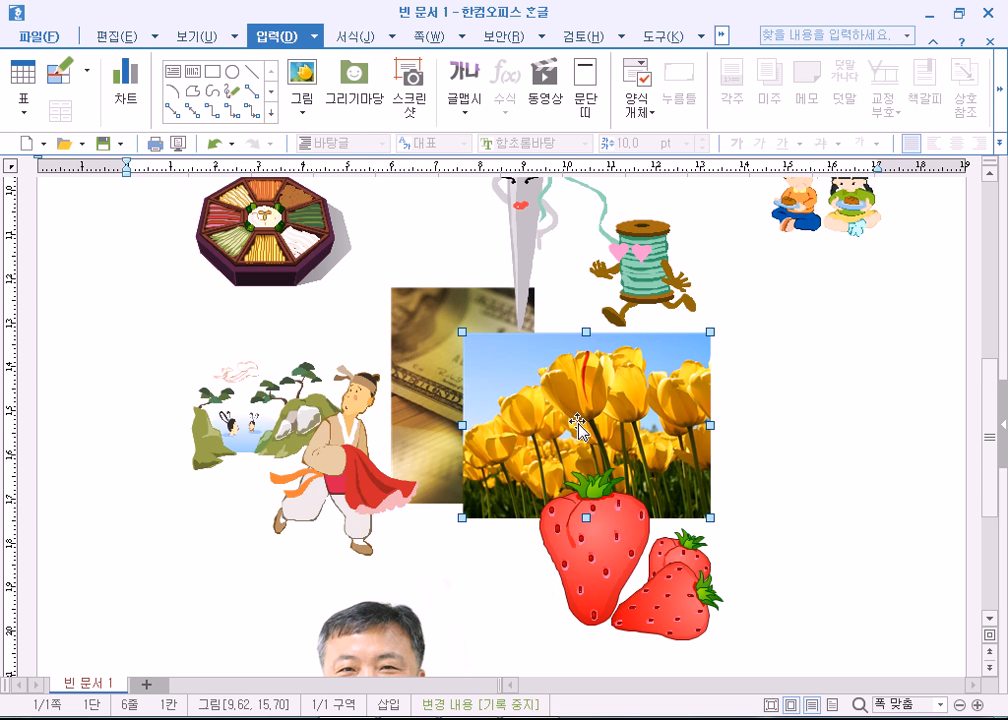
pyautogui.moveTo(584, 414); pyautogui.dragTo(333, 313)
pyautogui.moveTo(667, 295); pyautogui.dragTo(741, 501)
pyautogui.moveTo(776, 540); pyautogui.dragTo(880, 315)
pyautogui.moveTo(902, 258); pyautogui.dragTo(698, 513)
pyautogui.scroll(-3, 698, 513)
pyautogui.moveTo(520, 349); pyautogui.dragTo(504, 553)
pyautogui.moveTo(647, 556); pyautogui.dragTo(634, 572)
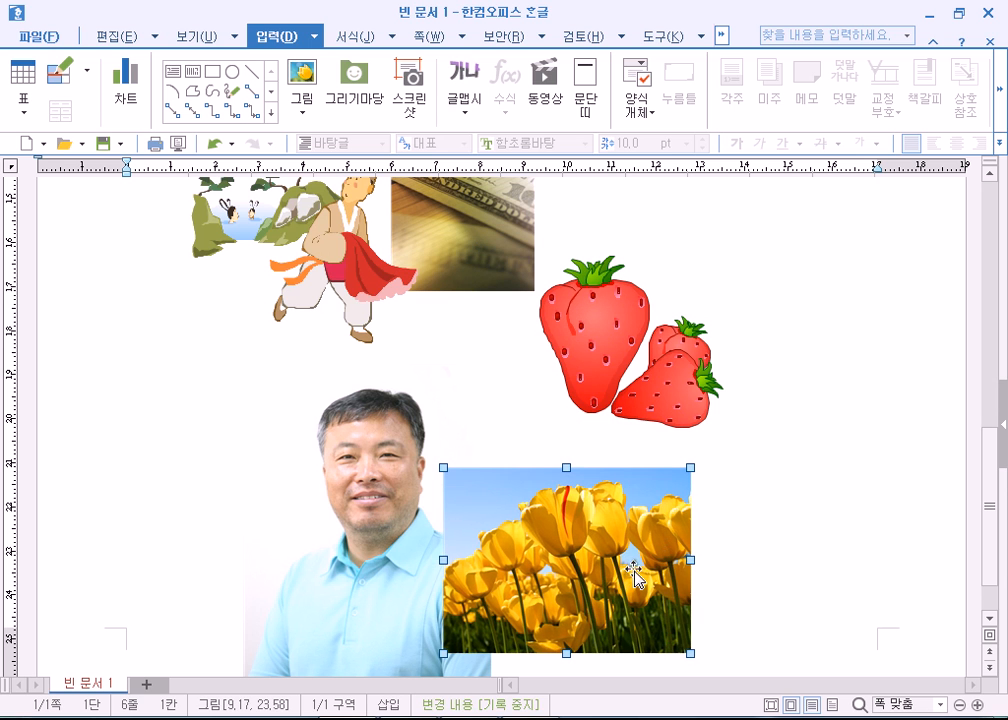
# Move the banknote photo to the right, away from the needle clip art, and place the seesaw clip art overlapping the potter
pyautogui.scroll(2, 744, 552)
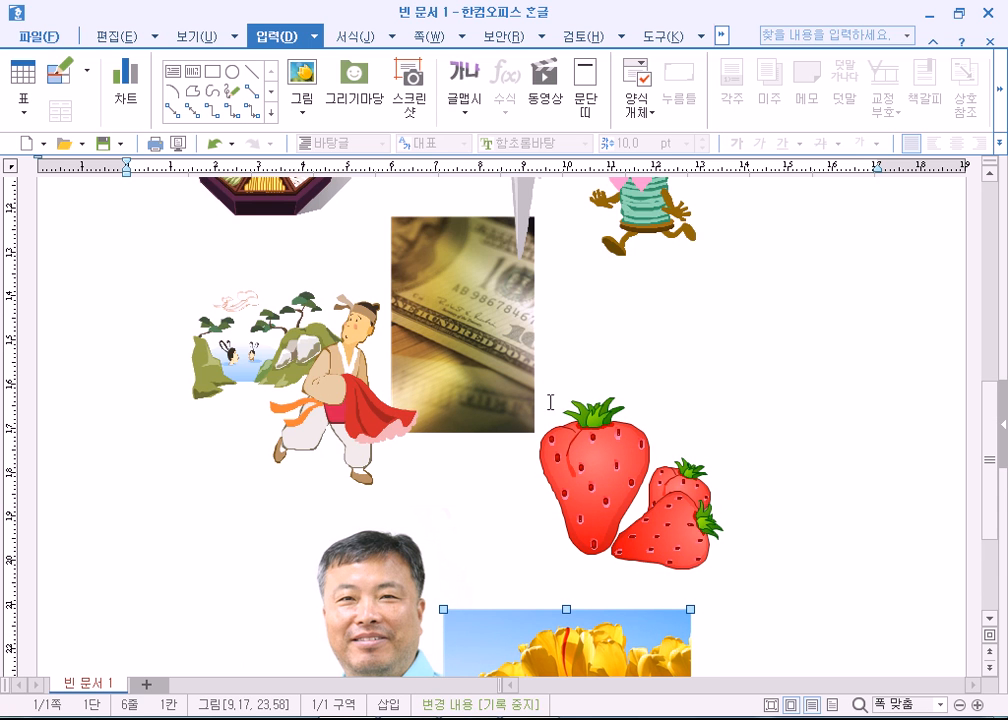
pyautogui.moveTo(470, 272); pyautogui.dragTo(770, 281)
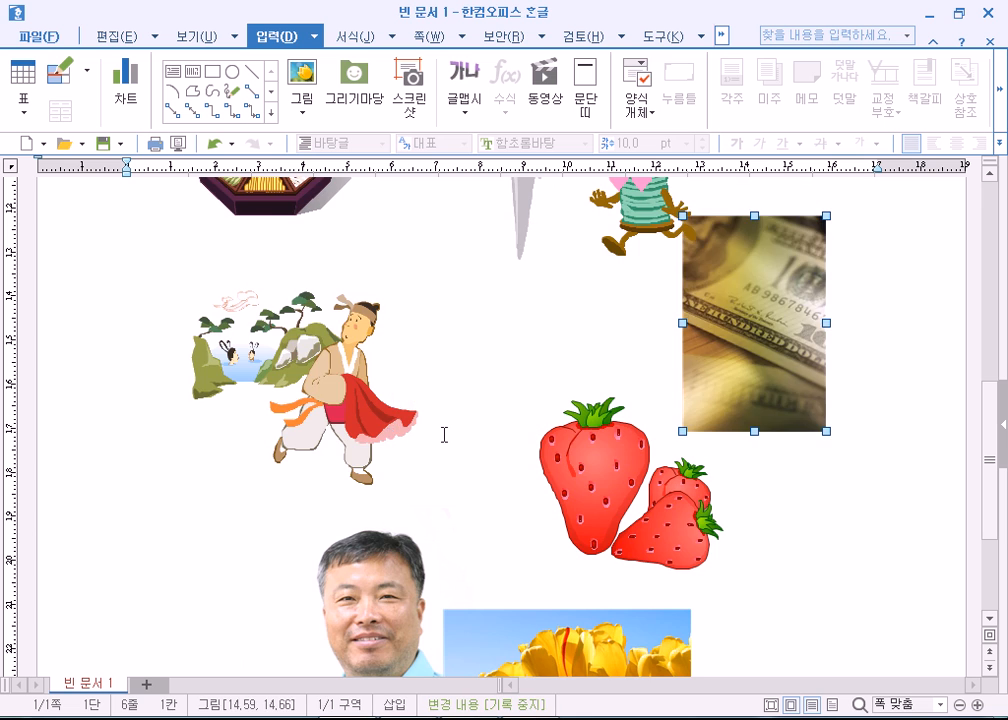
pyautogui.scroll(4, 443, 434)
pyautogui.scroll(3, 443, 436)
pyautogui.moveTo(506, 486); pyautogui.dragTo(370, 533)
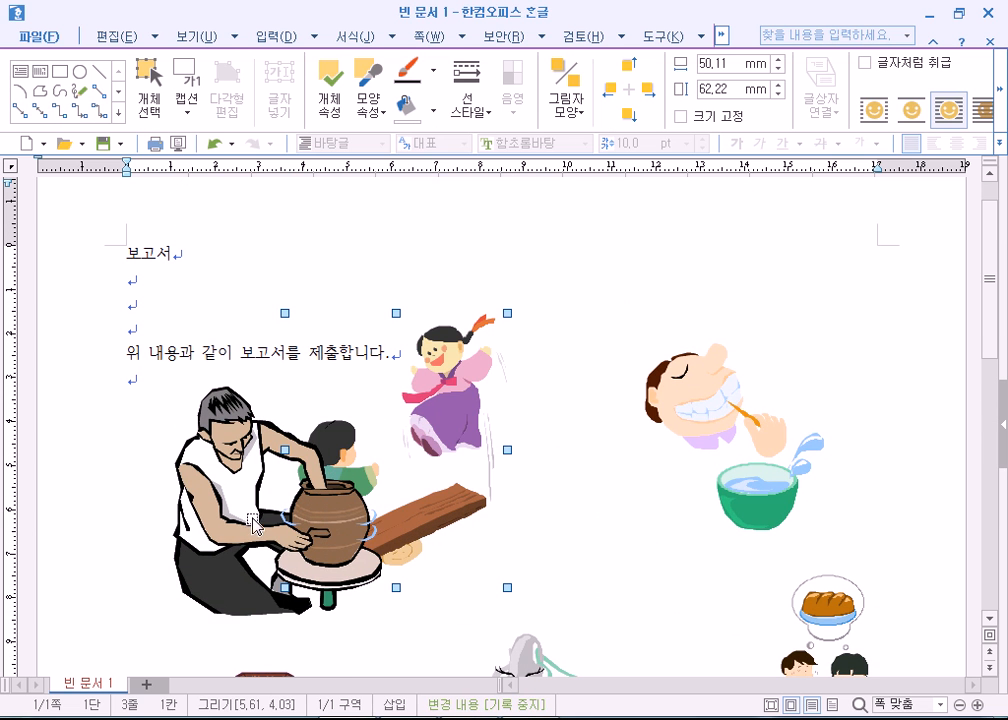
pyautogui.moveTo(452, 418)
pyautogui.mouseDown()
pyautogui.moveTo(538, 372)
pyautogui.moveTo(504, 363)
pyautogui.mouseUp()
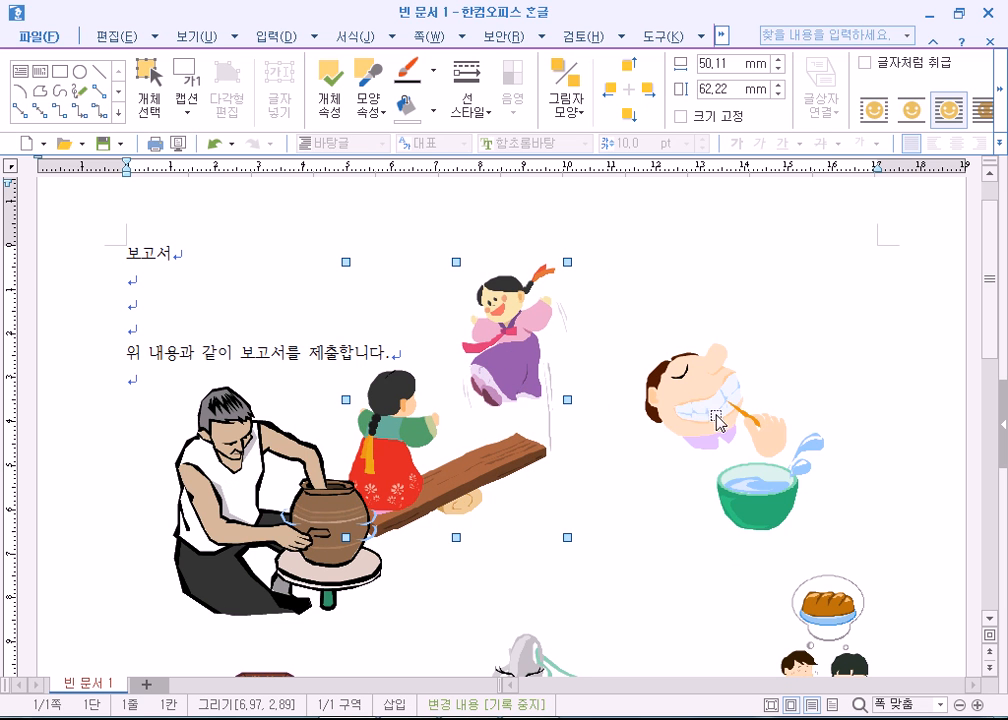
# Cluster the potter, toothbrushing man and bread-eating children clip art so they overlap one another on the seesaw picture
pyautogui.moveTo(241, 460); pyautogui.dragTo(474, 390)
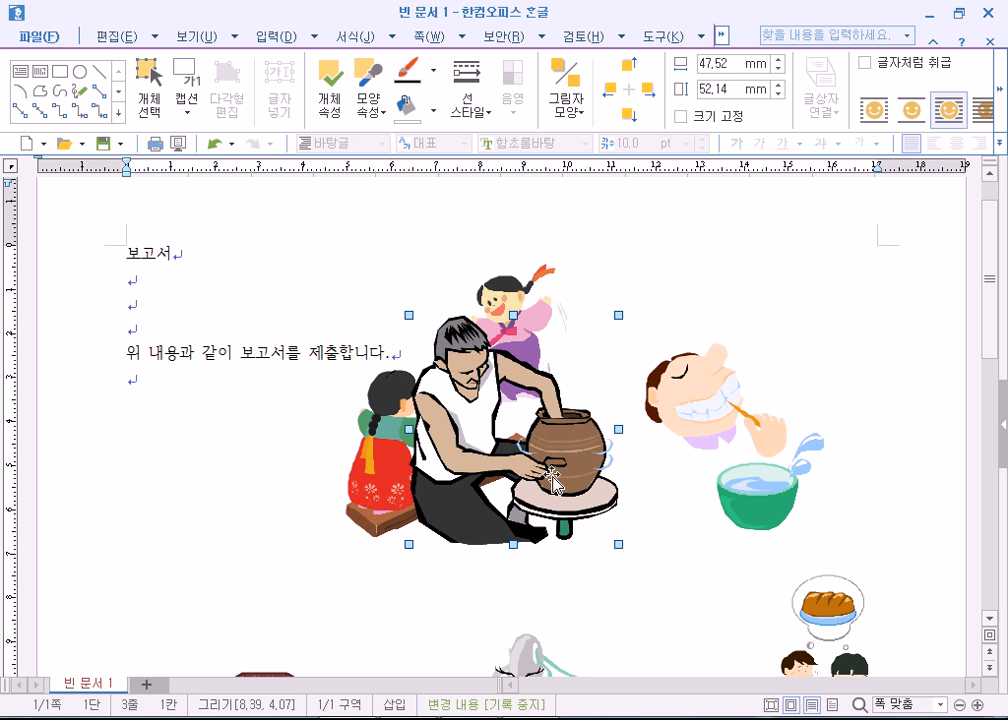
pyautogui.moveTo(689, 412)
pyautogui.mouseDown()
pyautogui.moveTo(575, 416)
pyautogui.moveTo(589, 418)
pyautogui.mouseUp()
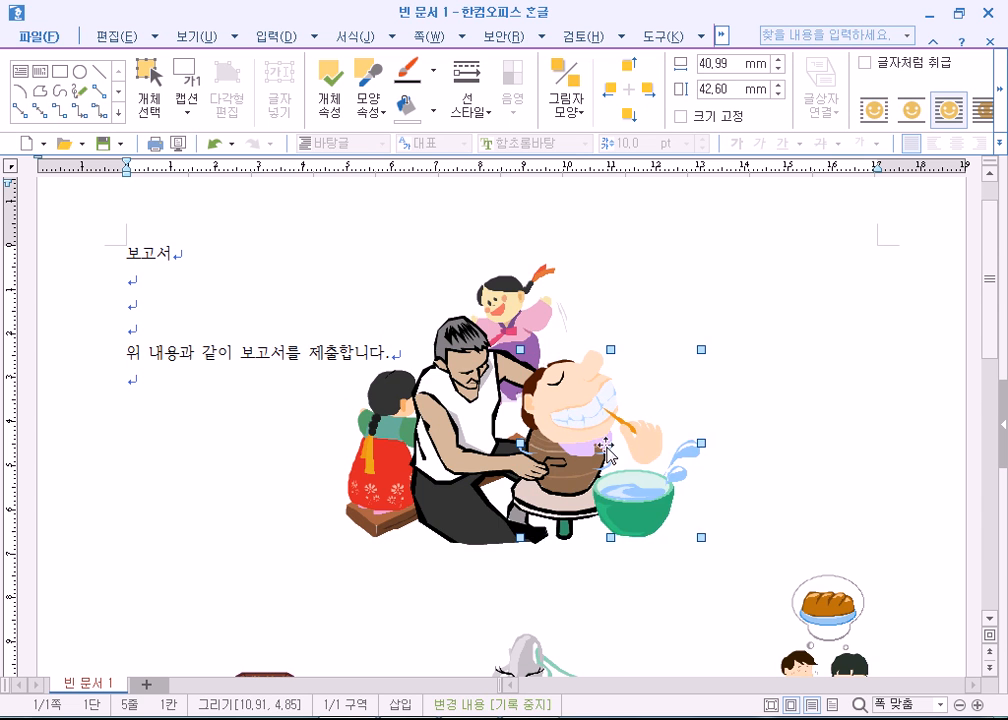
pyautogui.scroll(-2, 705, 488)
pyautogui.moveTo(660, 345); pyautogui.dragTo(660, 345)
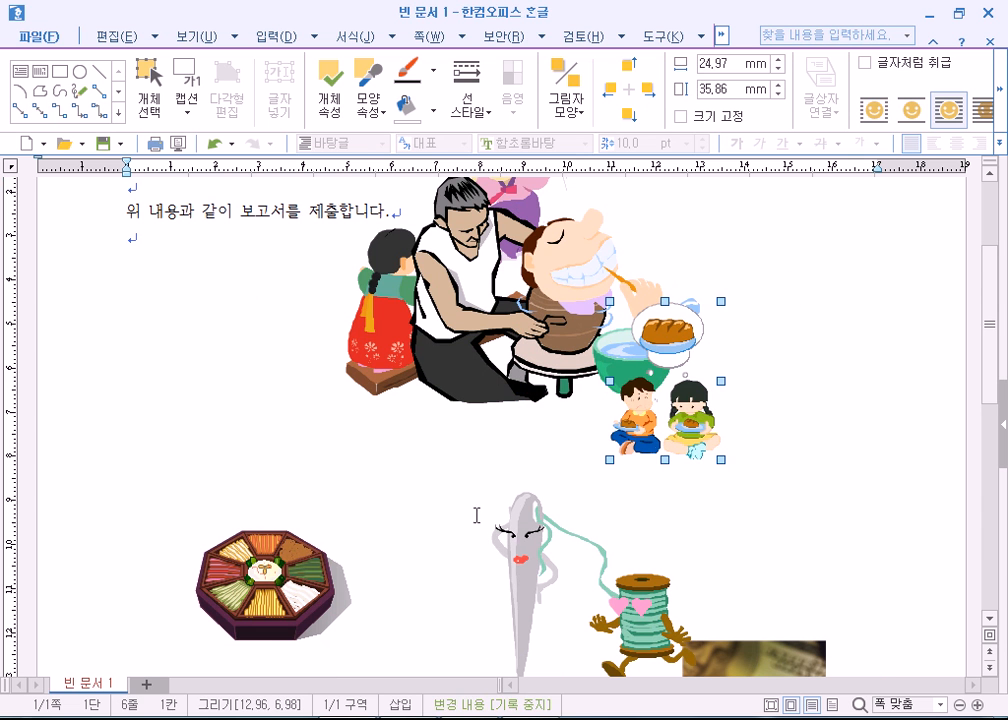
# Move the octagonal food platter and the needle-and-spool clip art onto the lower edge of the picture cluster
pyautogui.moveTo(296, 565); pyautogui.dragTo(645, 405)
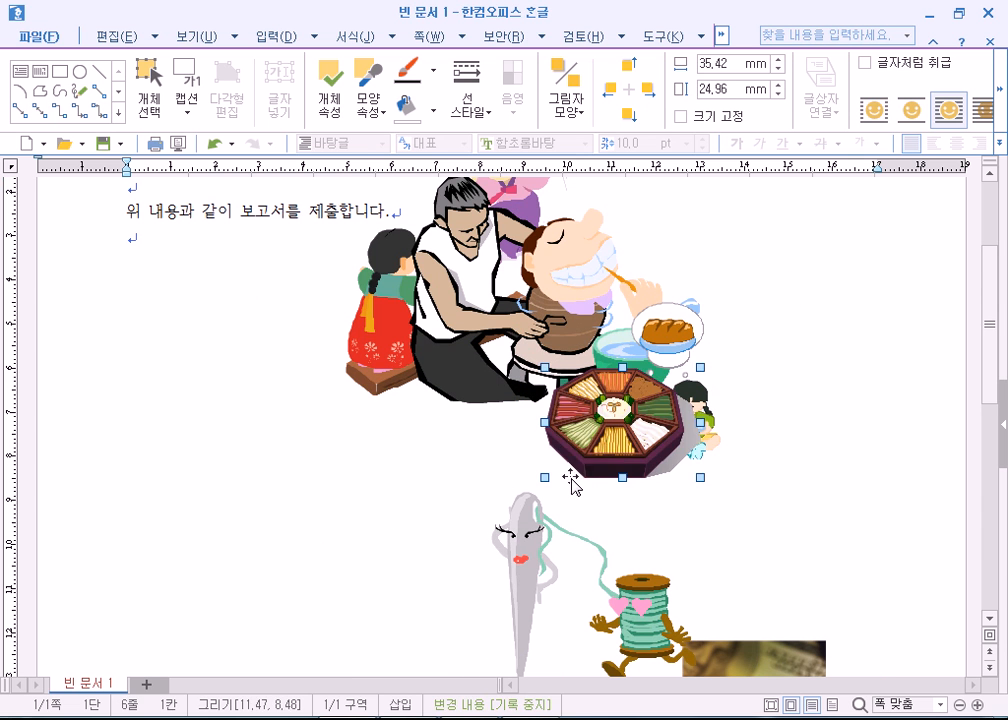
pyautogui.moveTo(523, 546); pyautogui.dragTo(590, 406)
pyautogui.moveTo(720, 488); pyautogui.dragTo(487, 418)
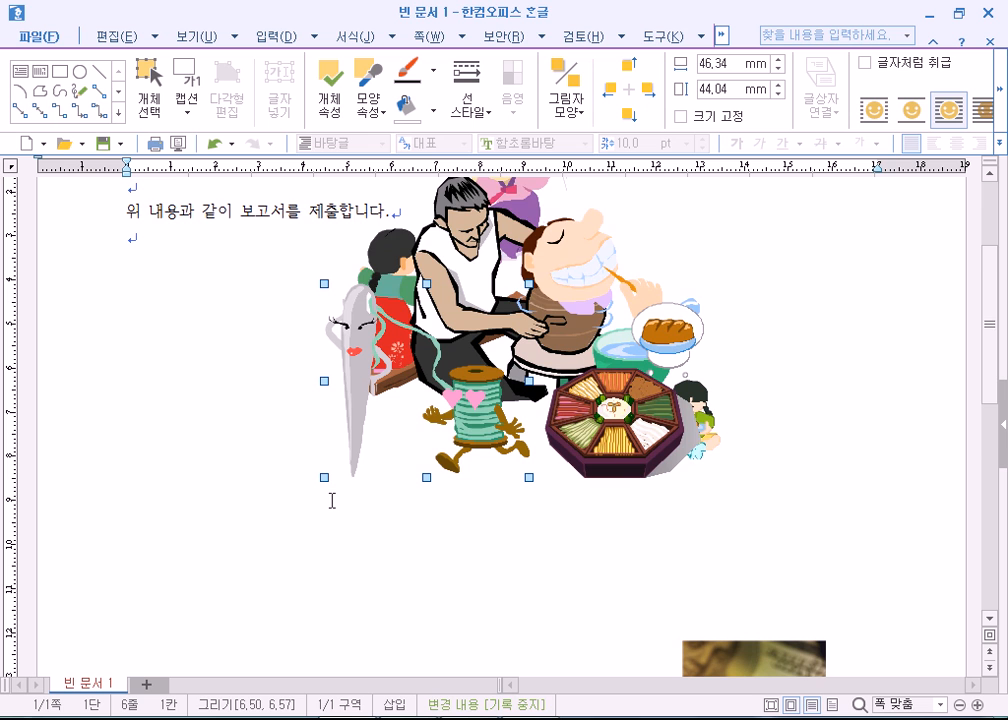
# Stack the banknote photo, the woodcutter clip art and the strawberries so they overlap below the food platter and spool
pyautogui.scroll(-3, 332, 500)
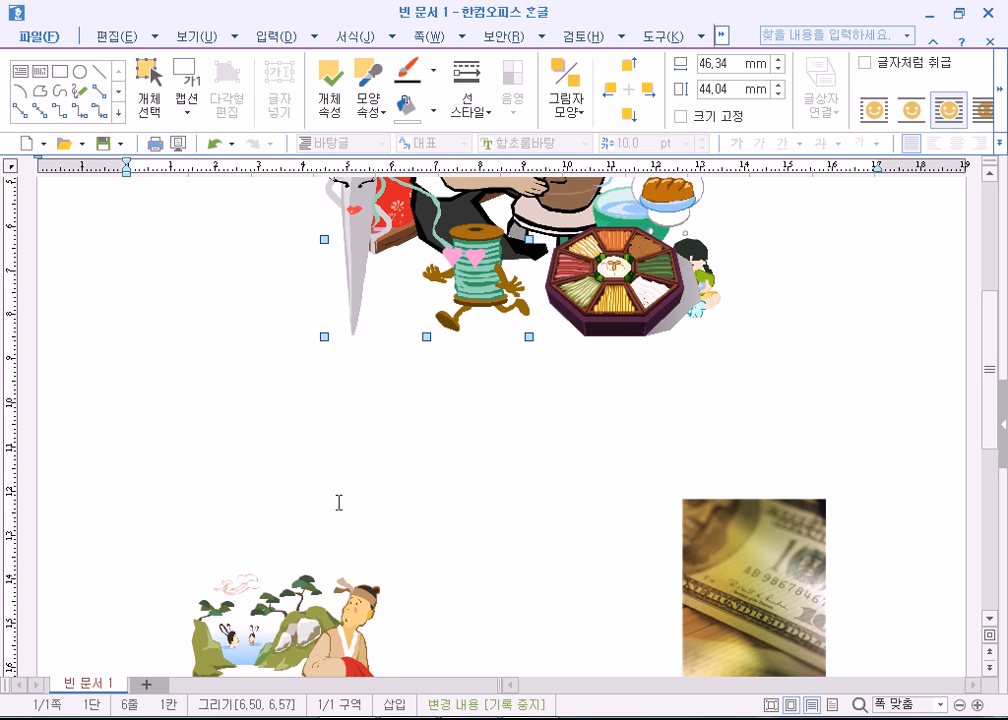
pyautogui.moveTo(700, 540); pyautogui.dragTo(558, 285)
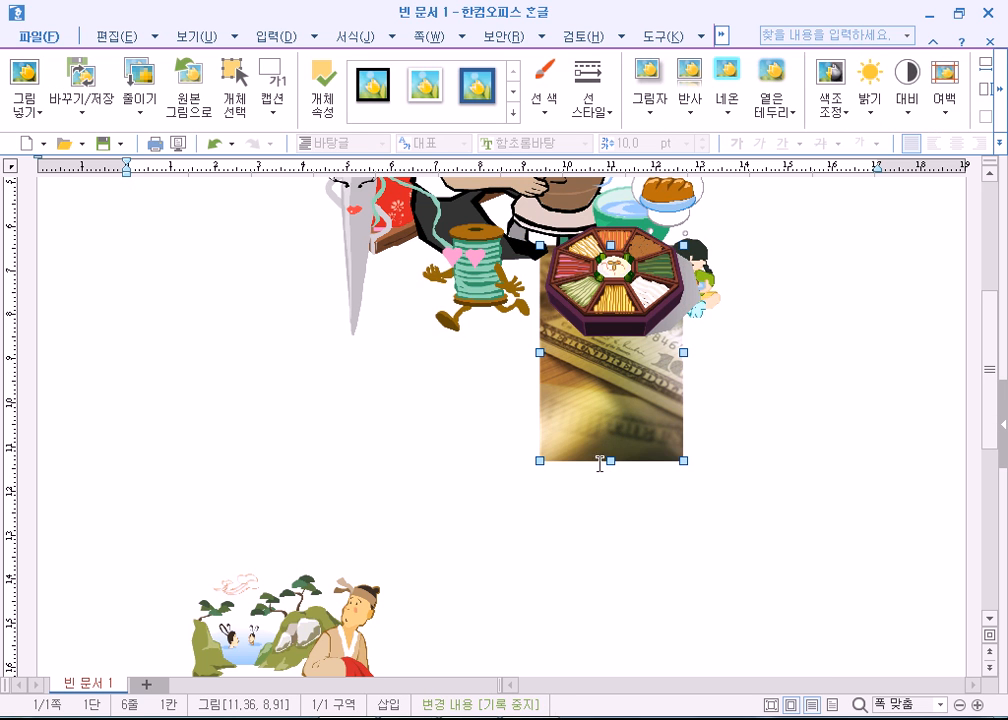
pyautogui.scroll(-5, 378, 457)
pyautogui.moveTo(378, 457)
pyautogui.mouseDown()
pyautogui.moveTo(477, 203)
pyautogui.moveTo(512, 288)
pyautogui.mouseUp()
pyautogui.moveTo(603, 542); pyautogui.dragTo(538, 250)
# Move the portrait photo up into the cluster, behind the food platter and strawberries
pyautogui.scroll(2, 383, 472)
pyautogui.scroll(-3, 391, 589)
pyautogui.moveTo(340, 610); pyautogui.dragTo(371, 331)
pyautogui.scroll(8, 468, 407)
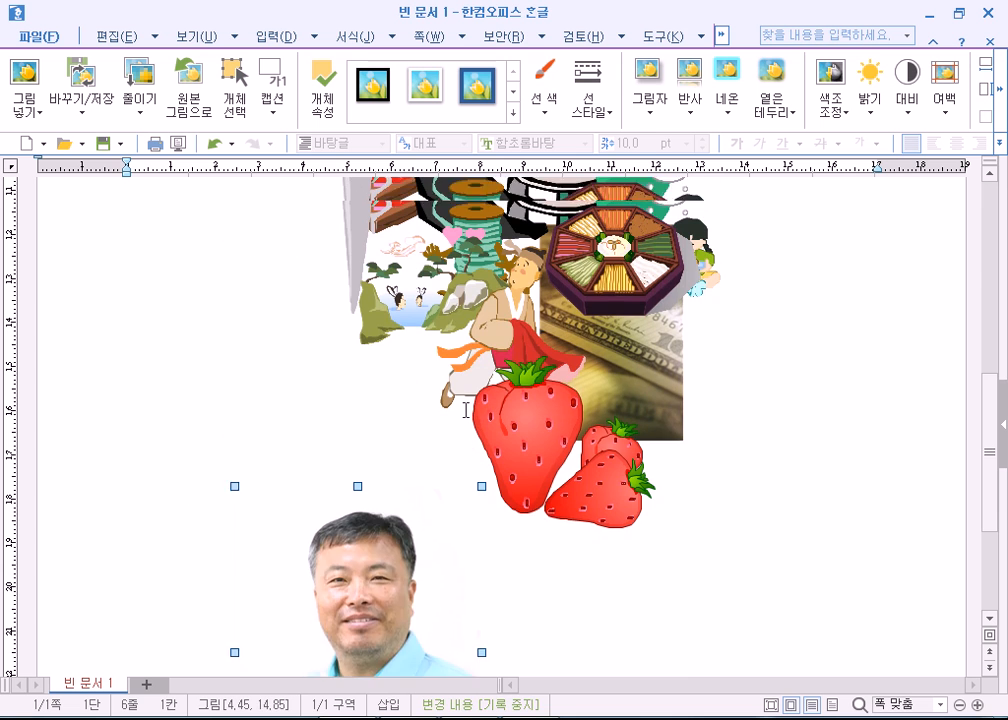
pyautogui.moveTo(355, 612); pyautogui.dragTo(396, 372)
pyautogui.moveTo(429, 518); pyautogui.dragTo(593, 483)
pyautogui.moveTo(627, 520); pyautogui.dragTo(627, 520)
pyautogui.moveTo(631, 455); pyautogui.dragTo(695, 450)
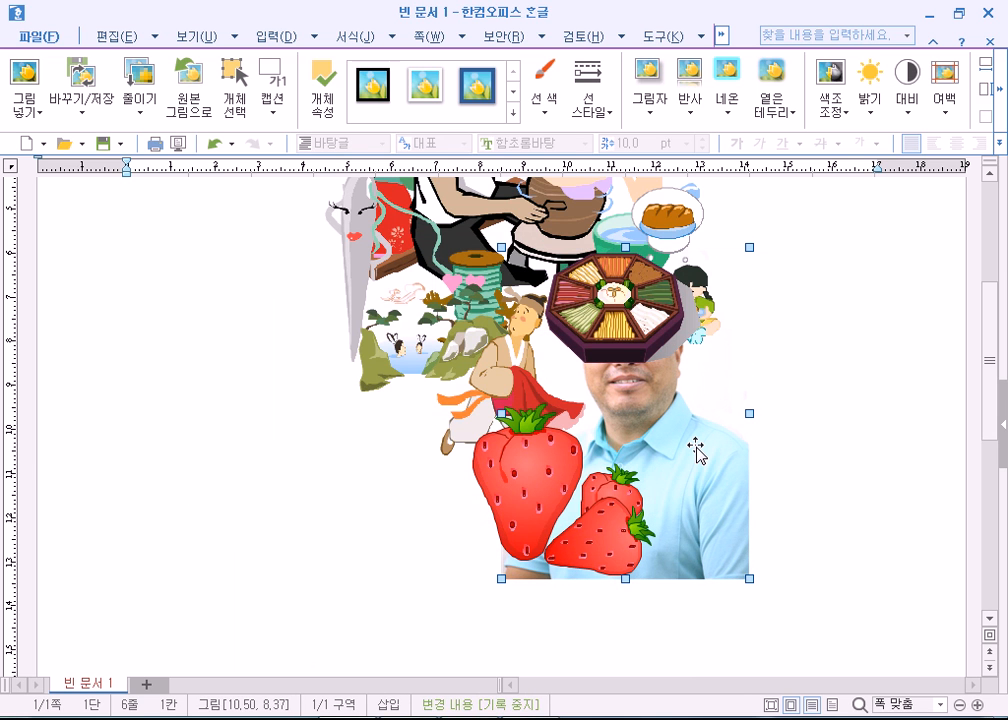
# Move the portrait photo below and left of the strawberries, and place the tulip photo overlapping its right side
pyautogui.scroll(-5, 697, 450)
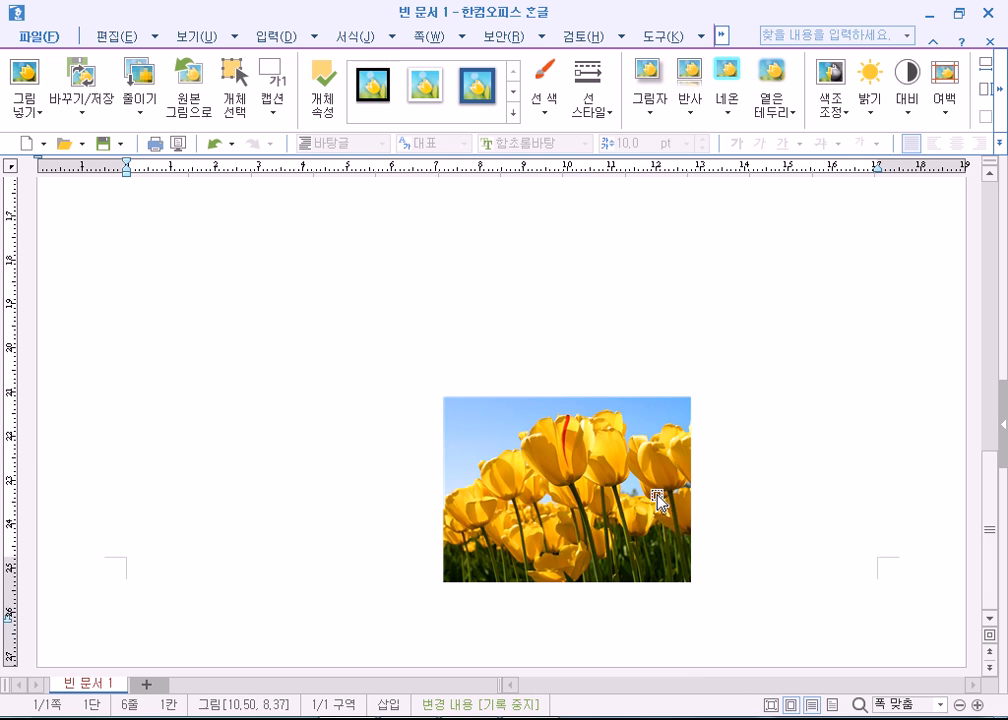
pyautogui.scroll(2, 709, 344)
pyautogui.moveTo(676, 253); pyautogui.dragTo(367, 520)
pyautogui.moveTo(524, 619); pyautogui.dragTo(462, 472)
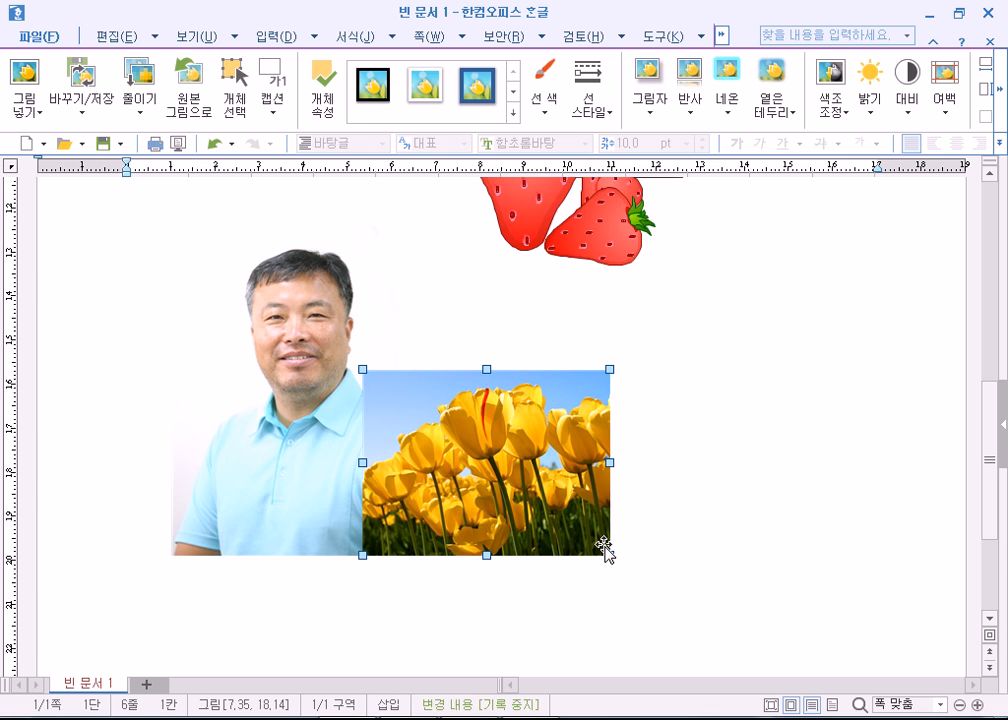
# Move the tulip photo up below the banknote photo so that it overlaps the strawberries
pyautogui.scroll(3, 604, 547)
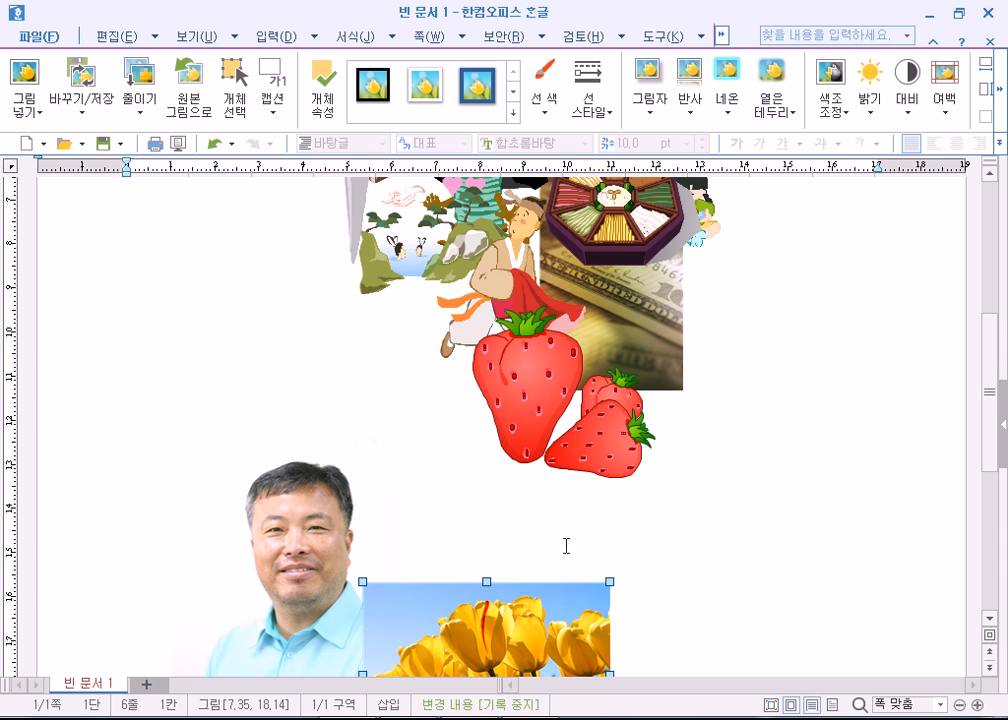
pyautogui.moveTo(522, 619); pyautogui.dragTo(783, 549)
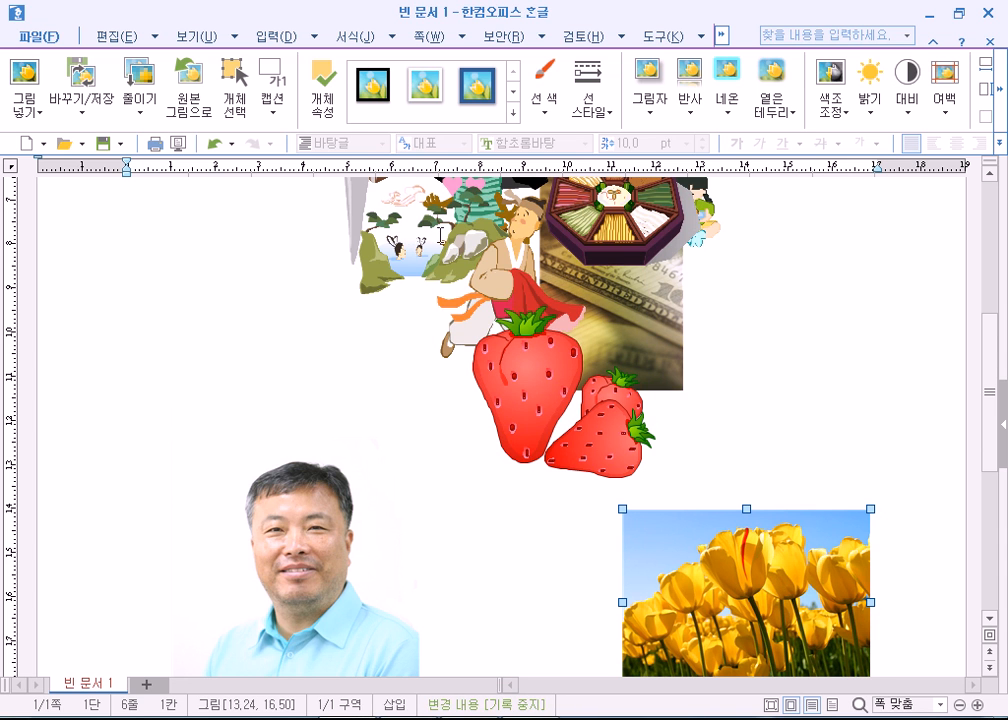
pyautogui.moveTo(672, 553); pyautogui.dragTo(584, 417)
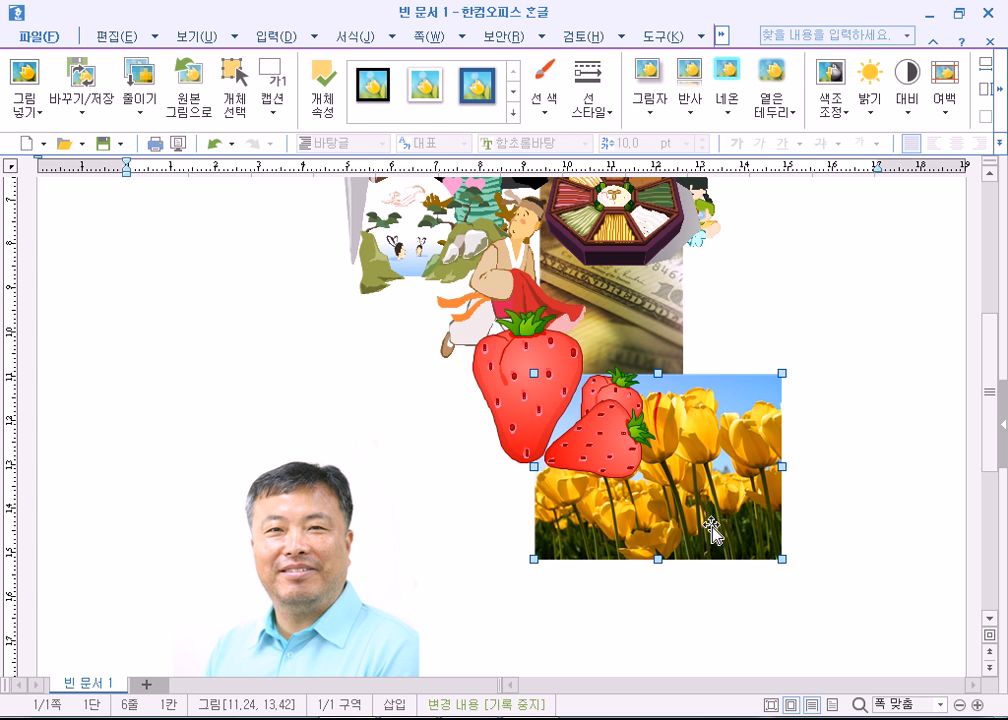
pyautogui.click(543, 386)
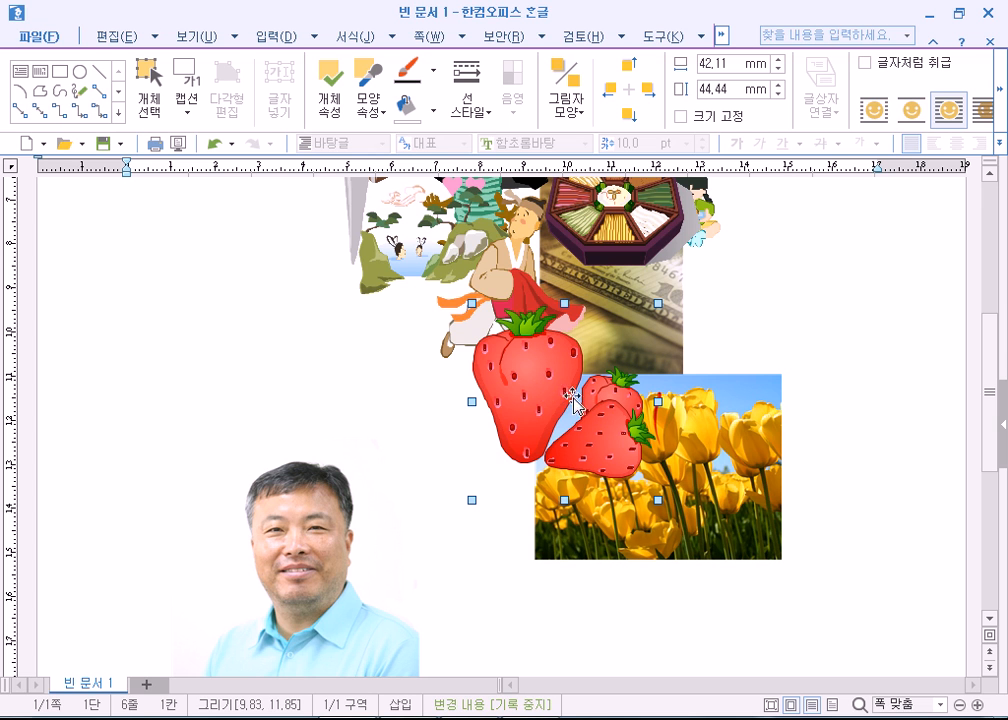
pyautogui.click(556, 535)
pyautogui.moveTo(716, 498)
pyautogui.mouseDown()
pyautogui.moveTo(654, 546)
pyautogui.moveTo(707, 515)
pyautogui.mouseUp()
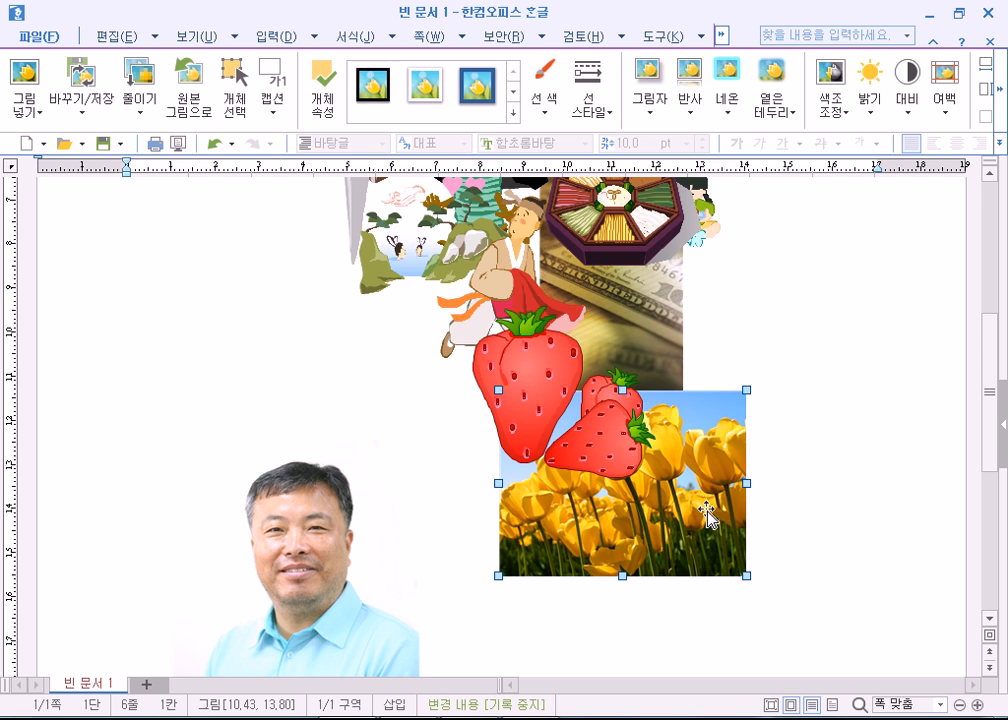
# Move the portrait photo onto the tulip photo and strawberries, and bring it to the front with 맨 앞으로
pyautogui.moveTo(287, 553); pyautogui.dragTo(557, 411)
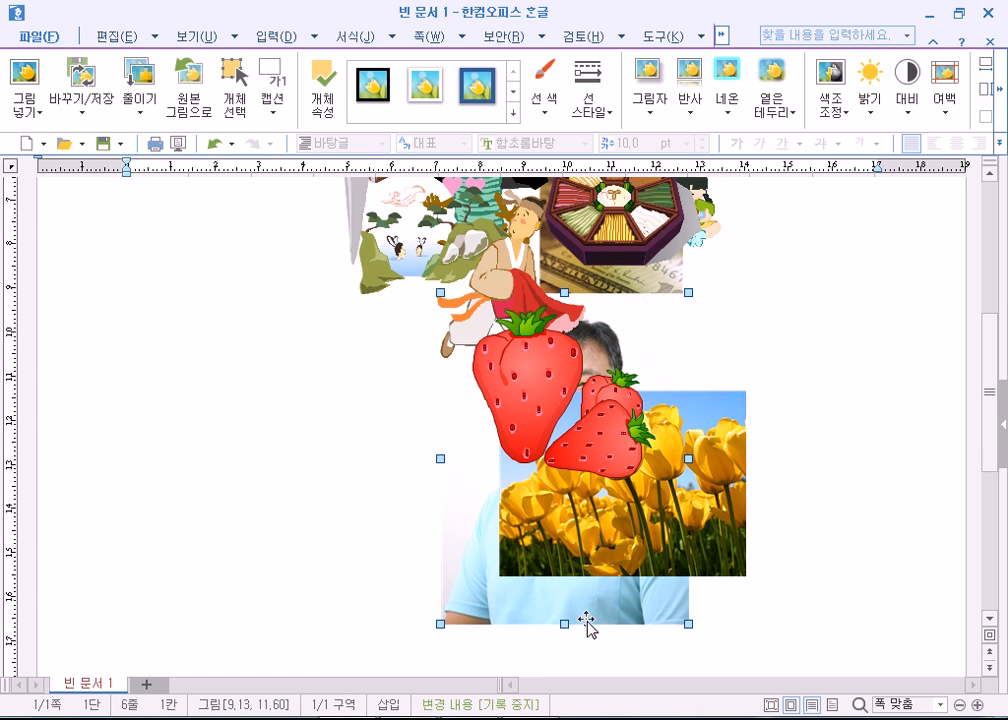
pyautogui.moveTo(578, 603); pyautogui.dragTo(414, 616)
pyautogui.moveTo(424, 481); pyautogui.dragTo(442, 485)
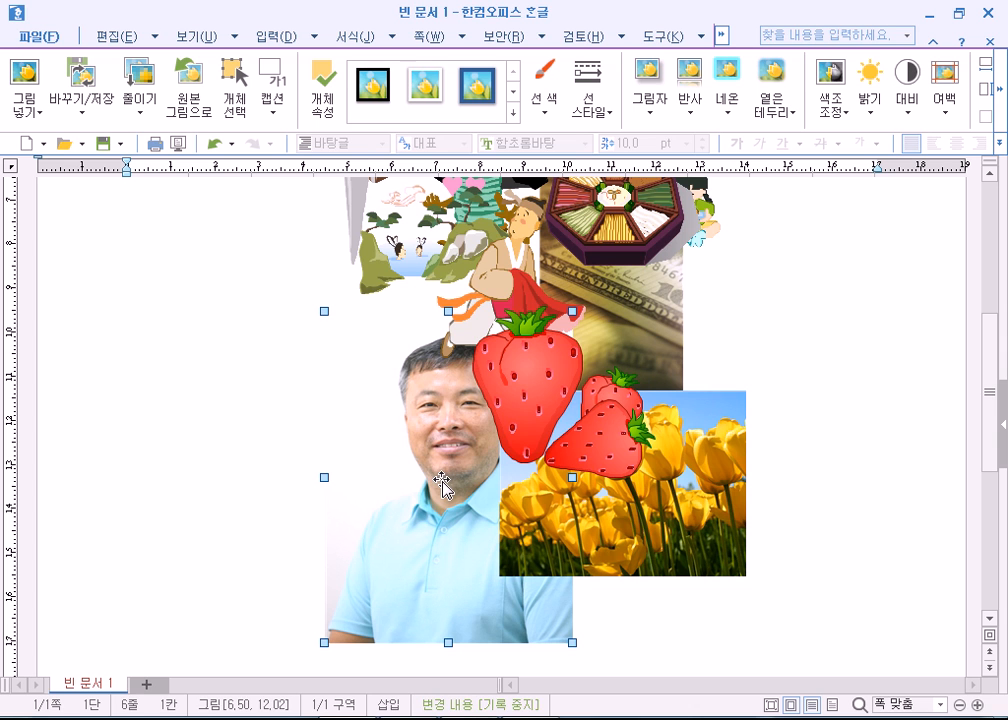
pyautogui.rightClick(440, 438)
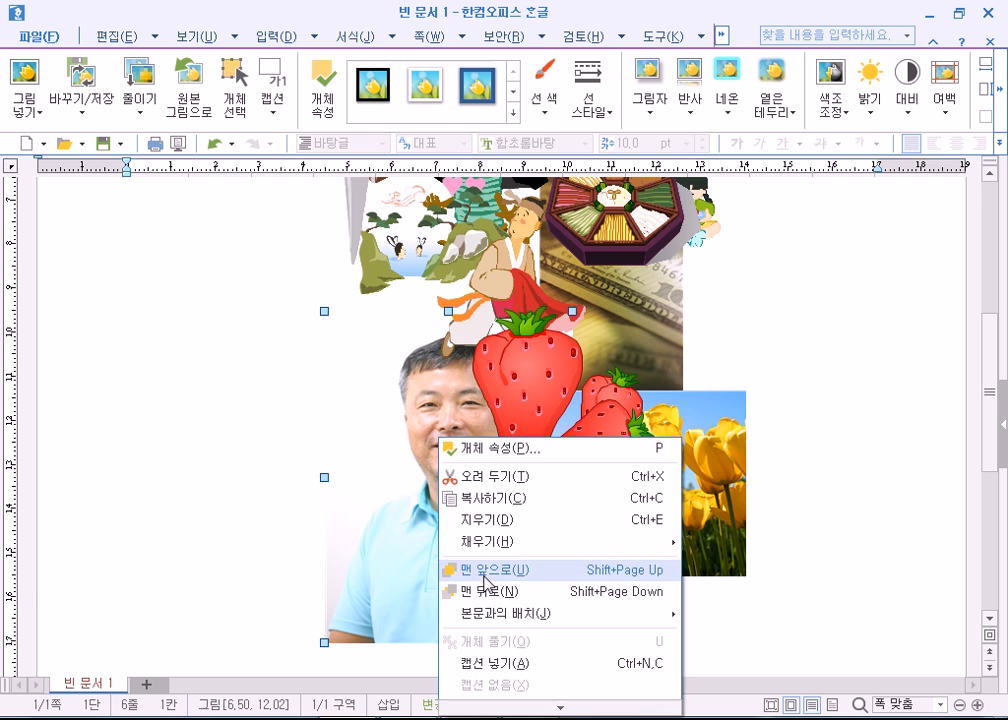
pyautogui.click(485, 576)
pyautogui.moveTo(460, 540); pyautogui.dragTo(562, 557)
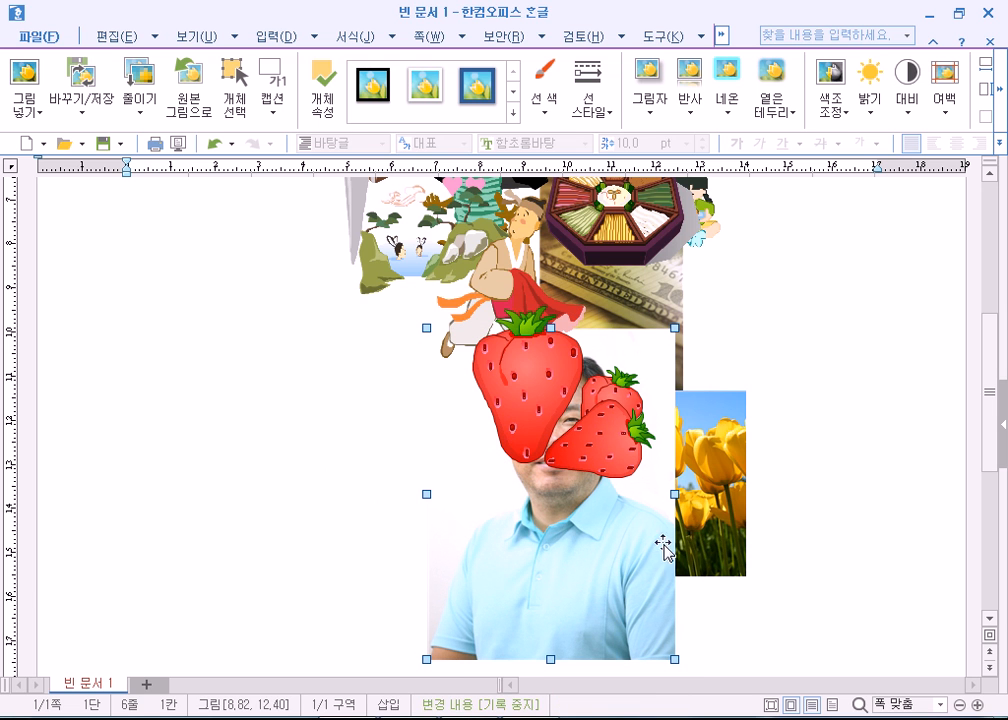
pyautogui.rightClick(602, 547)
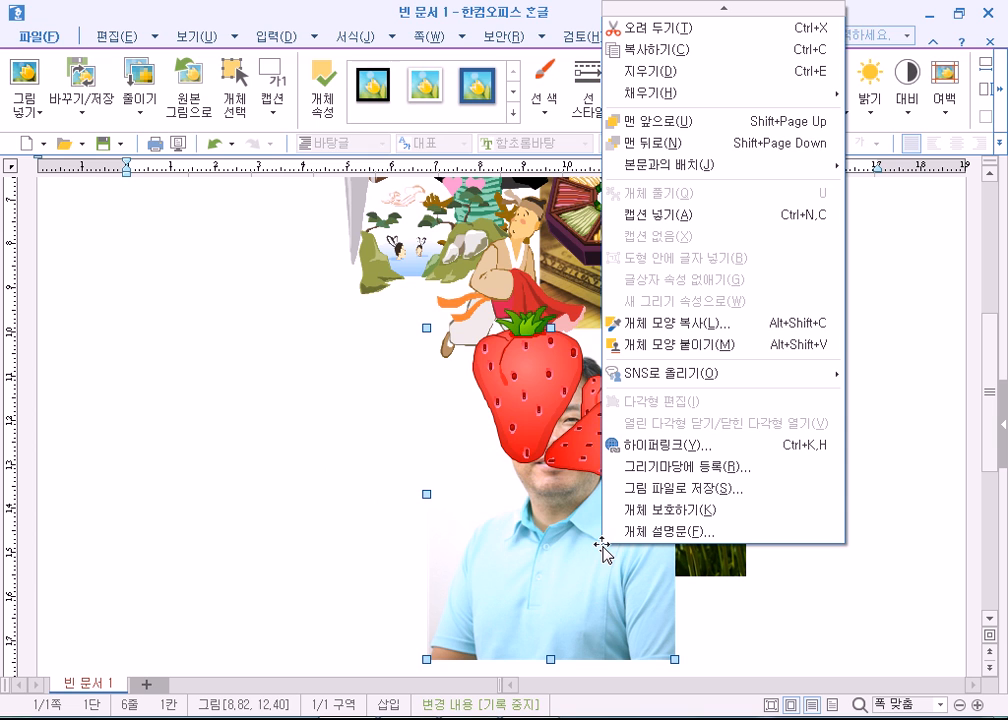
pyautogui.click(515, 537)
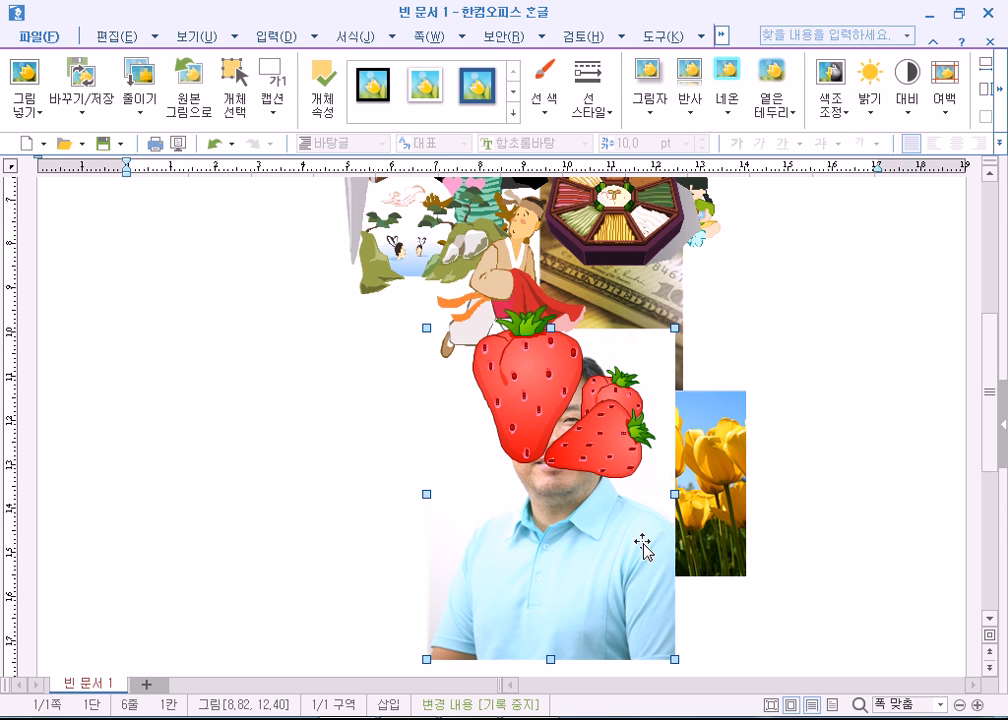
# Set the portrait photo's arrangement with the text to 글 앞으로 so that it covers the strawberries
pyautogui.rightClick(559, 509)
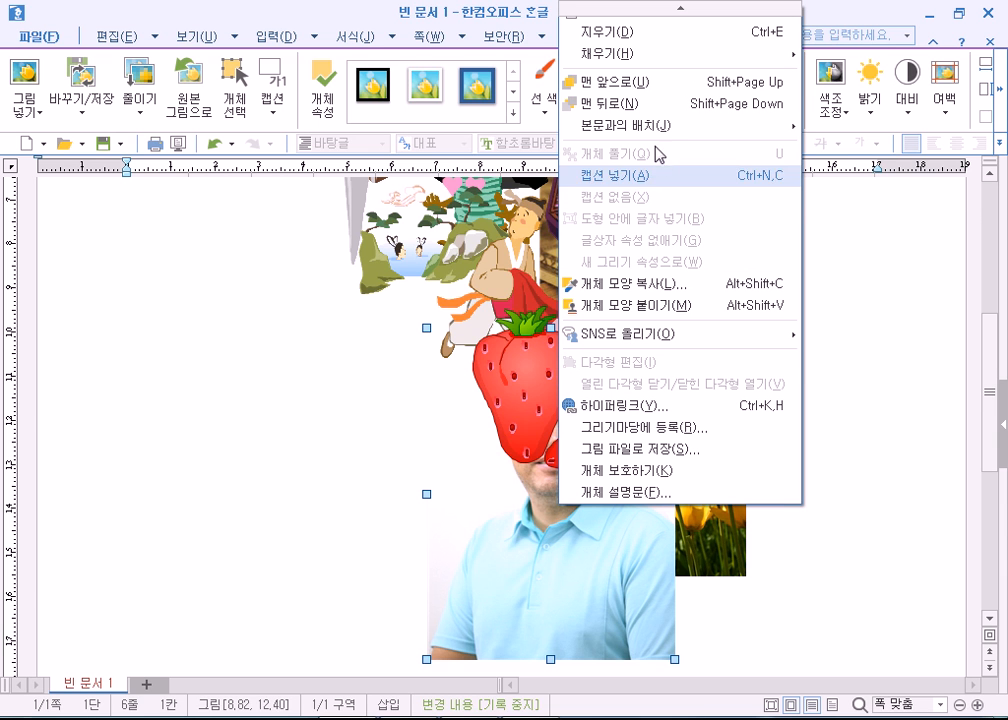
pyautogui.moveTo(658, 130)
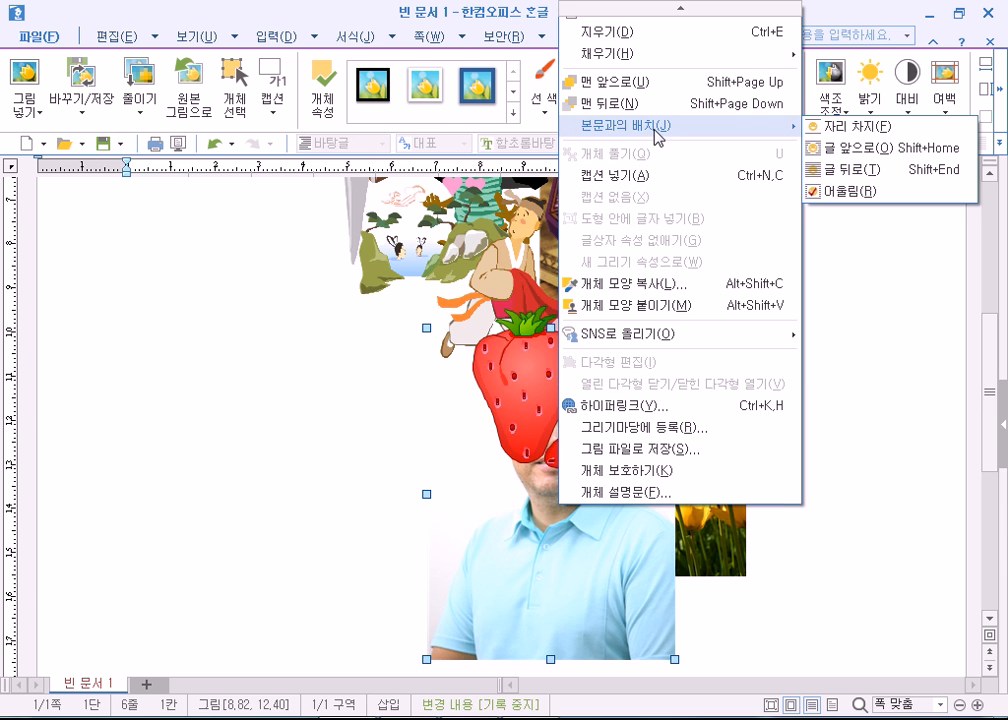
pyautogui.click(851, 148)
pyautogui.rightClick(603, 422)
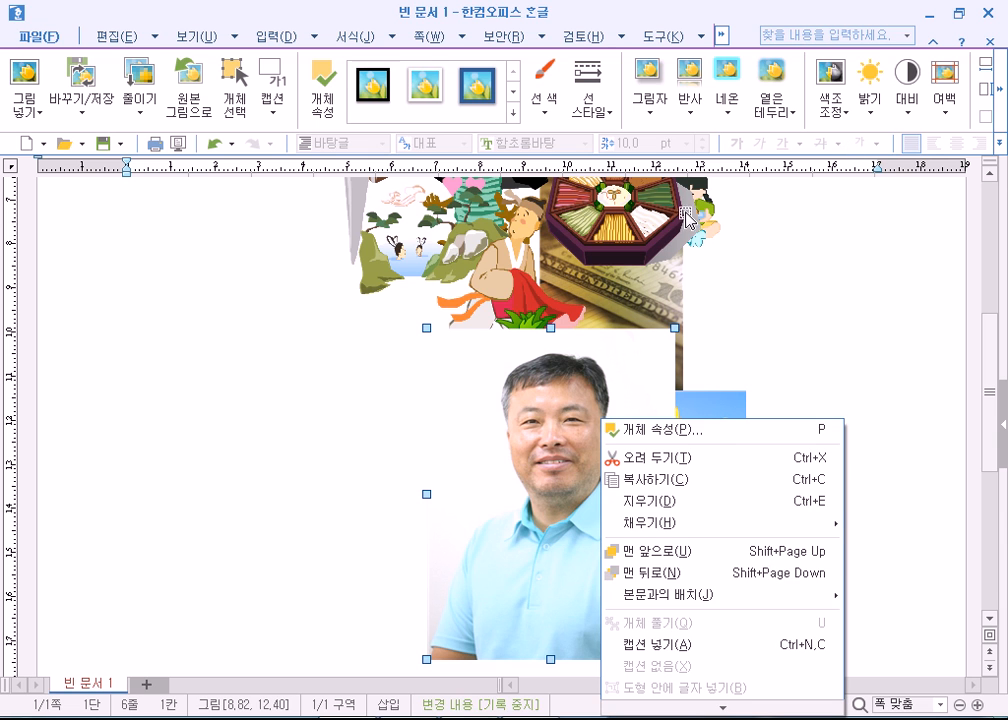
pyautogui.moveTo(652, 598)
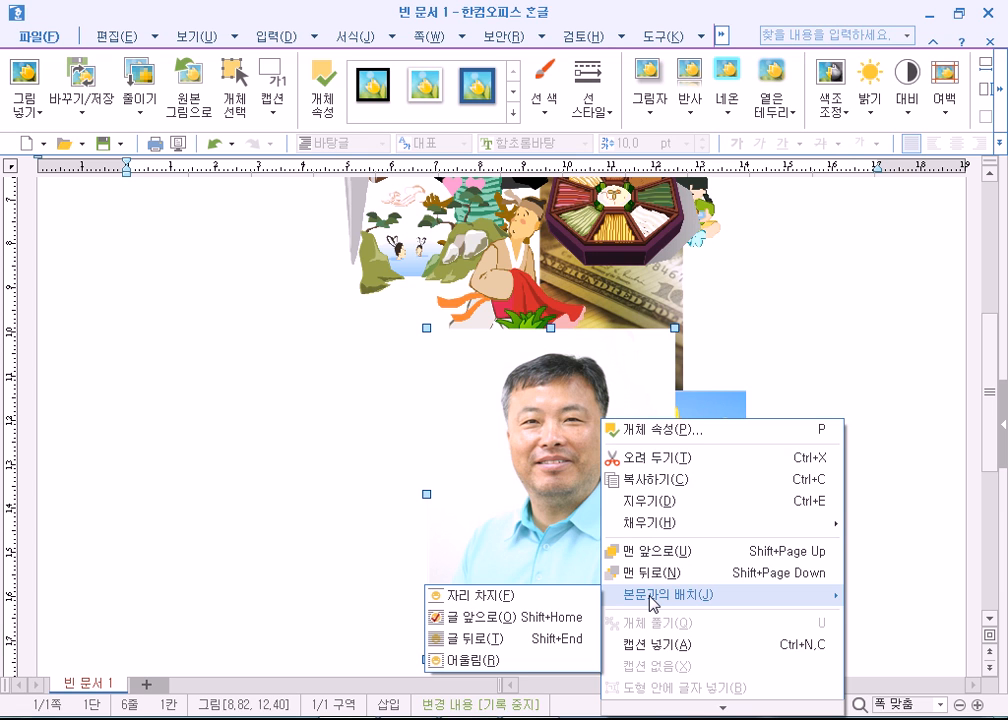
pyautogui.click(527, 619)
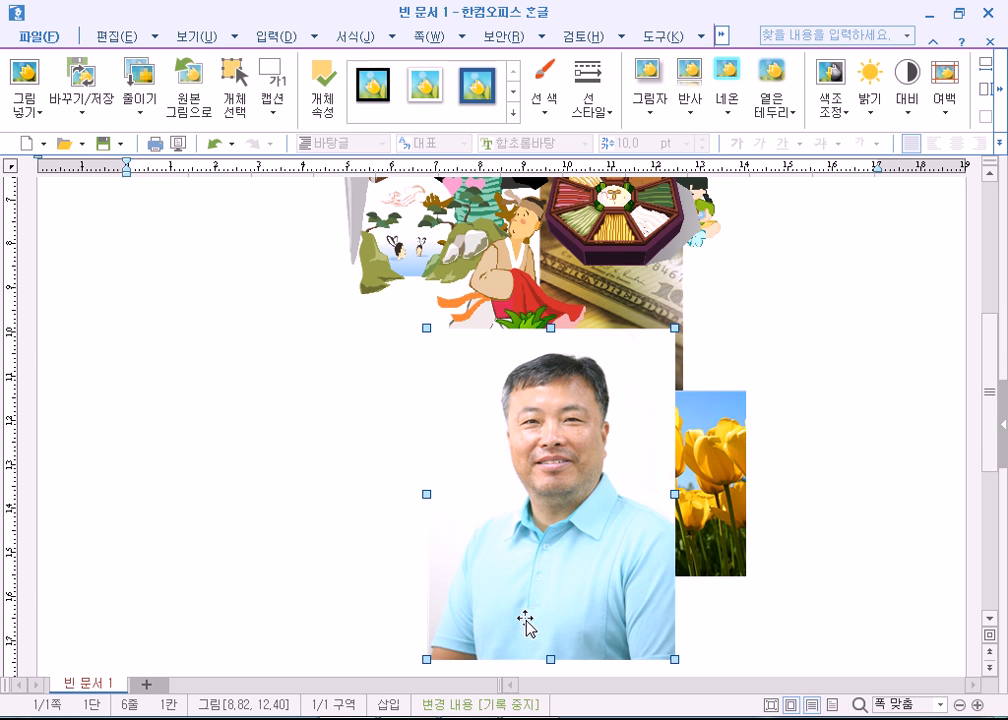
# Move the portrait photo up over the middle of the clip art cluster and place it behind the text with 글 뒤로
pyautogui.moveTo(607, 434); pyautogui.dragTo(555, 354)
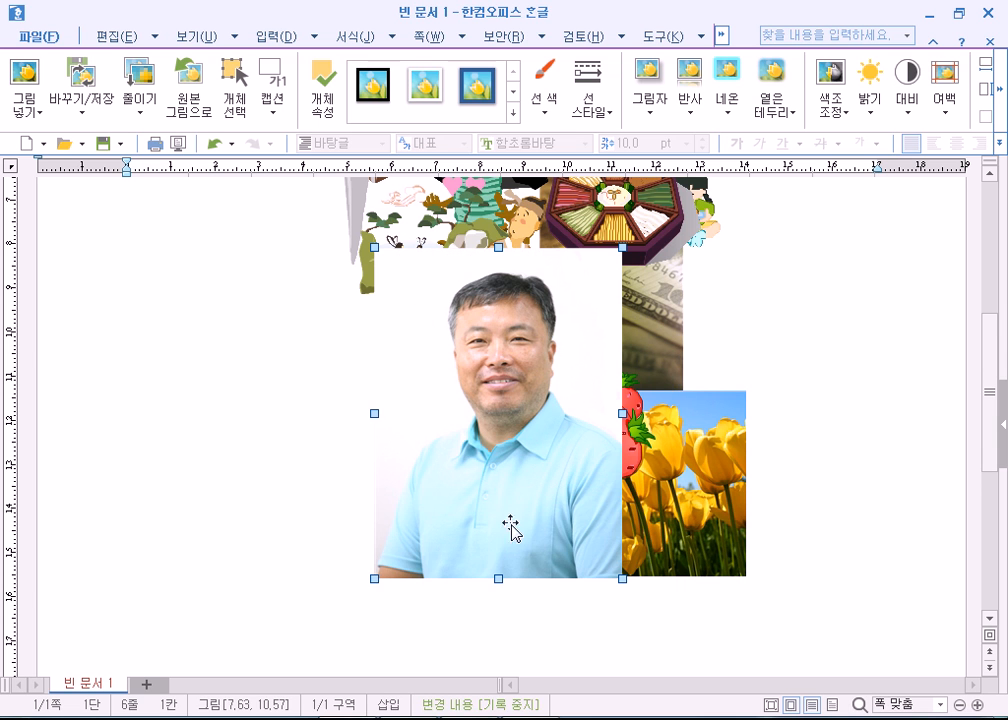
pyautogui.scroll(1, 463, 524)
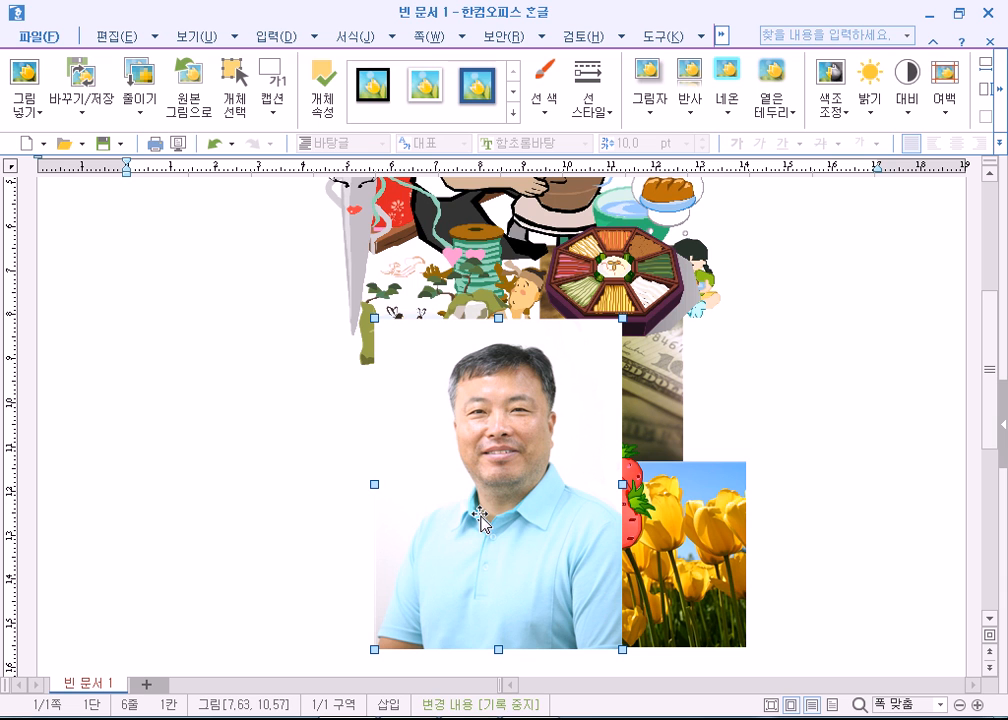
pyautogui.click(458, 372)
pyautogui.scroll(3, 440, 400)
pyautogui.moveTo(518, 550); pyautogui.dragTo(570, 358)
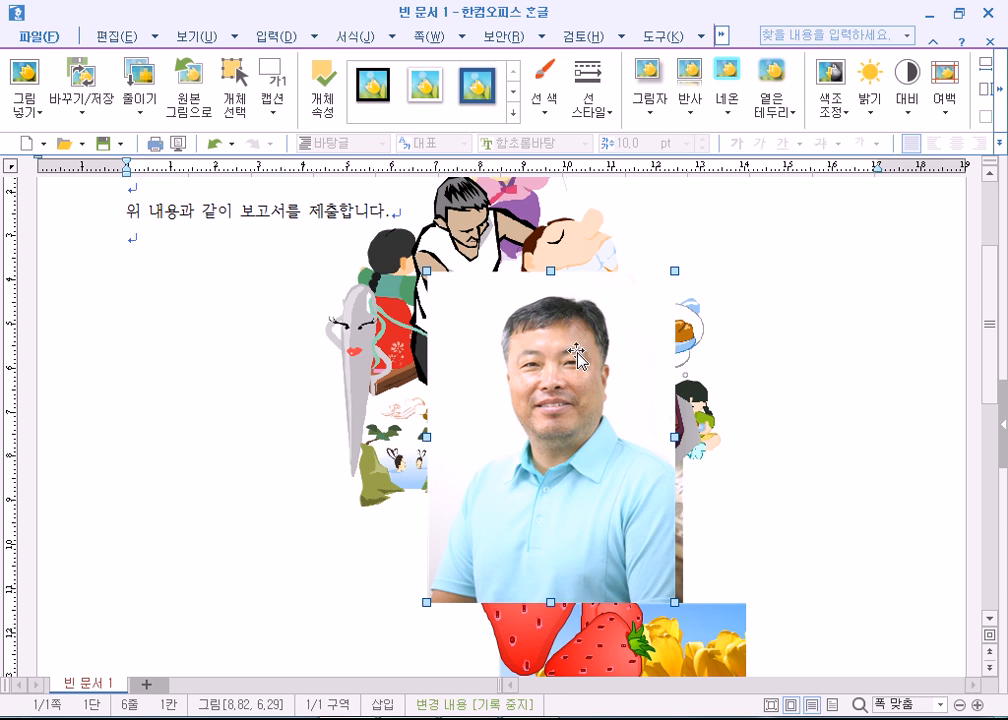
pyautogui.rightClick(584, 348)
pyautogui.moveTo(715, 527)
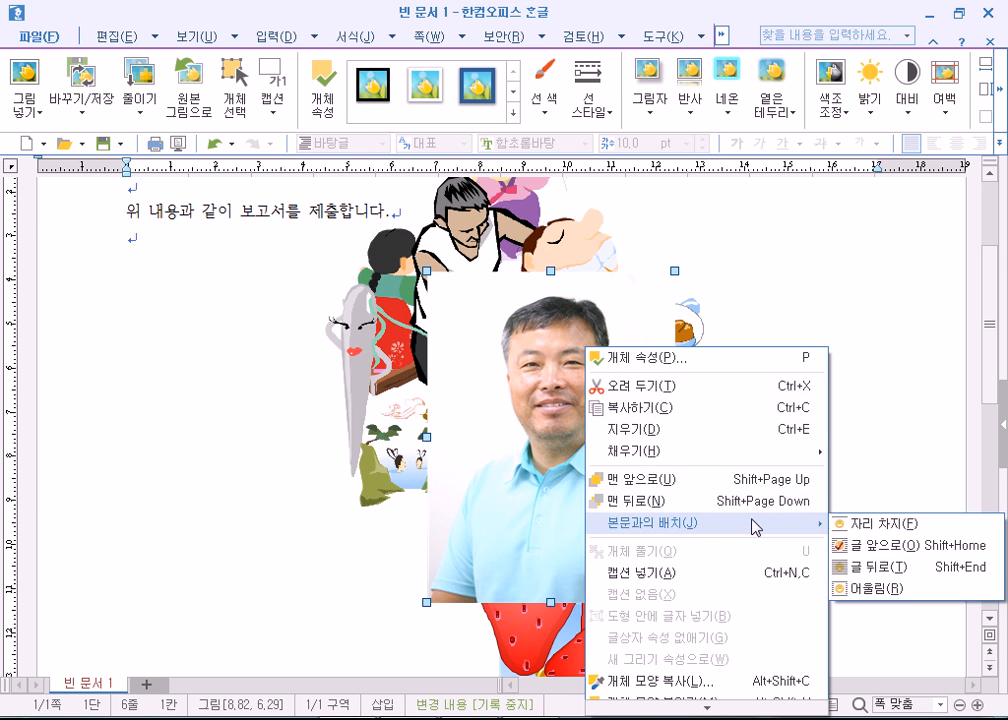
pyautogui.click(893, 567)
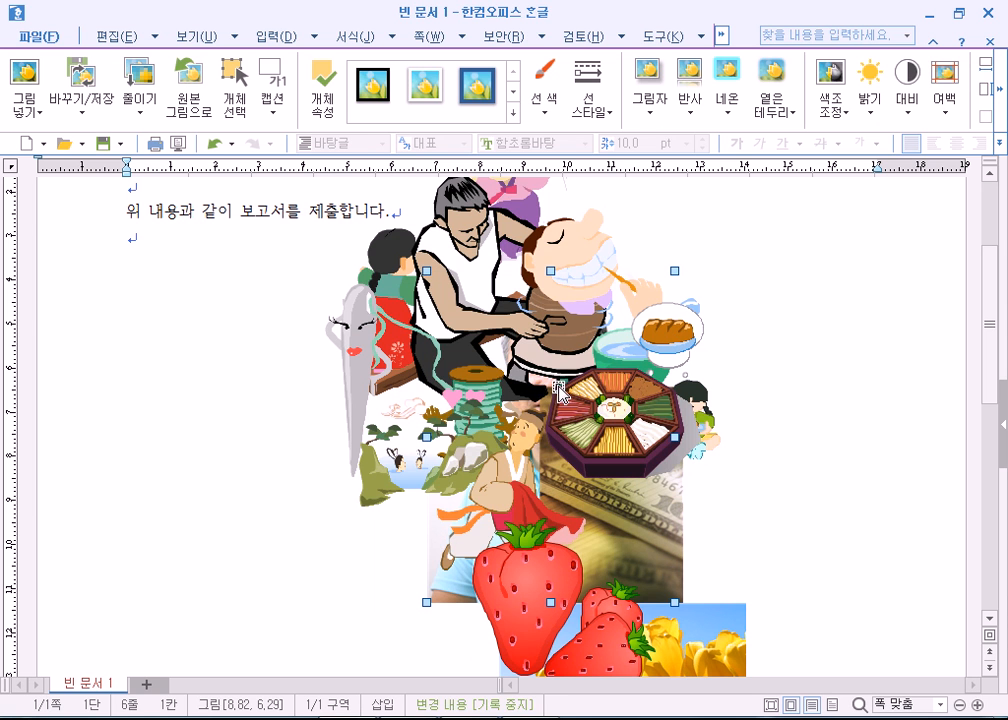
# Move the portrait photo toward the left side of the cluster and arrange it in front of the text with 글 앞으로
pyautogui.moveTo(457, 584); pyautogui.dragTo(338, 592)
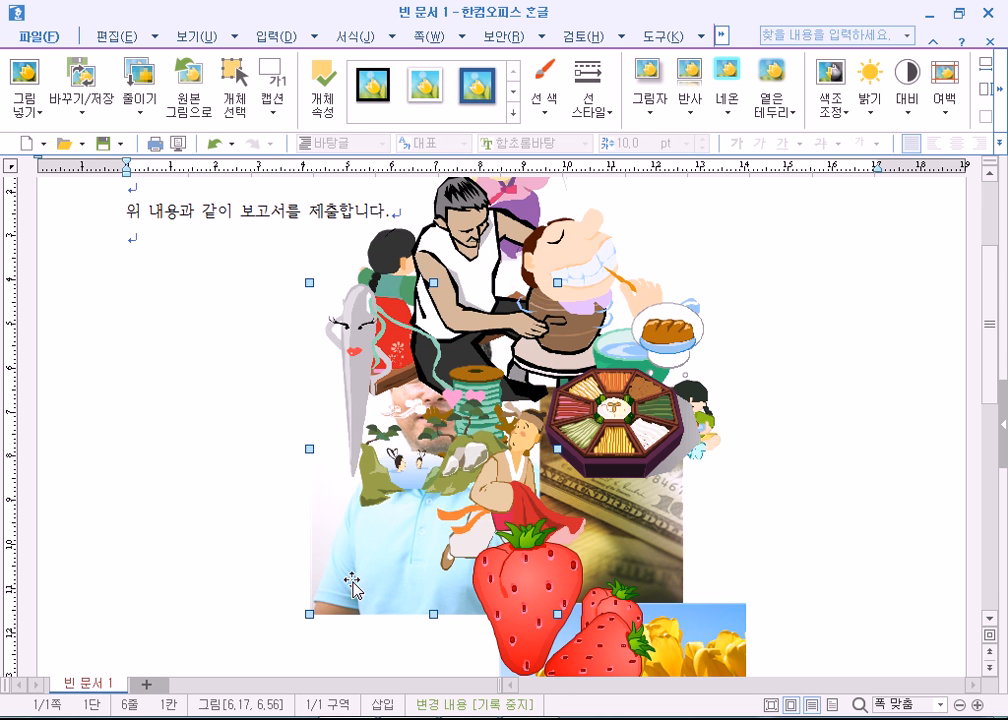
pyautogui.rightClick(381, 551)
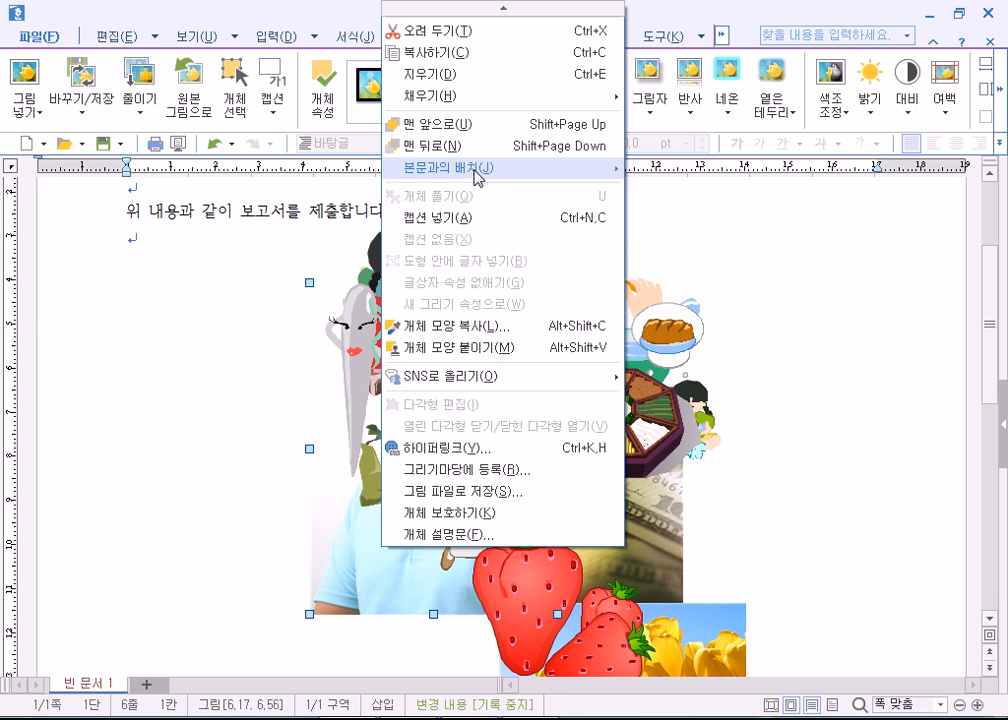
pyautogui.moveTo(506, 168)
pyautogui.click(645, 190)
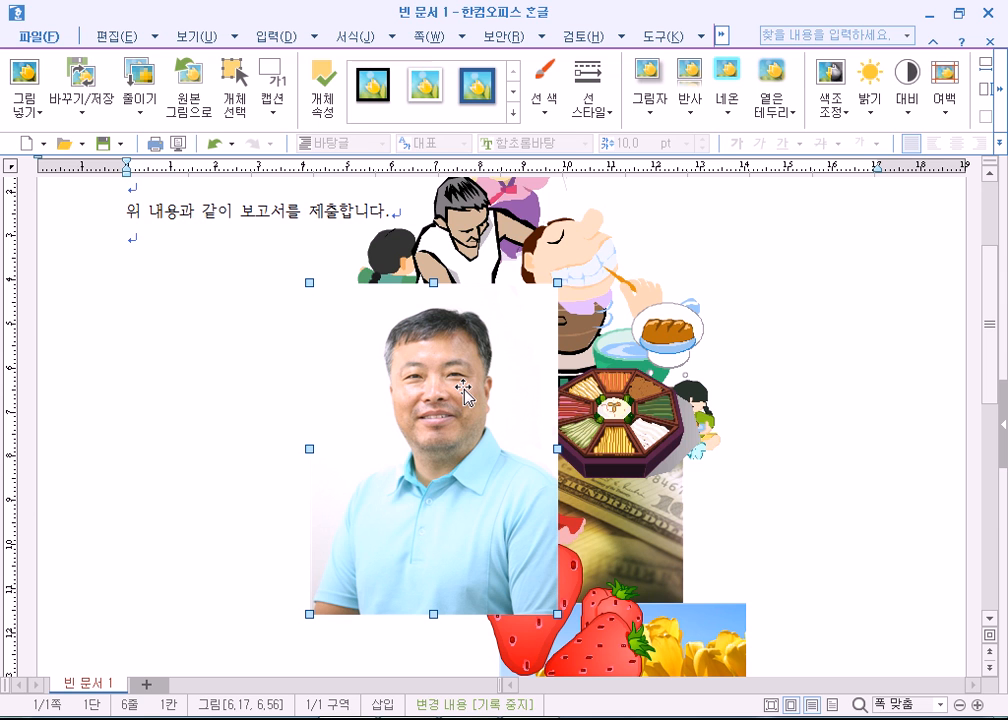
pyautogui.scroll(3, 209, 290)
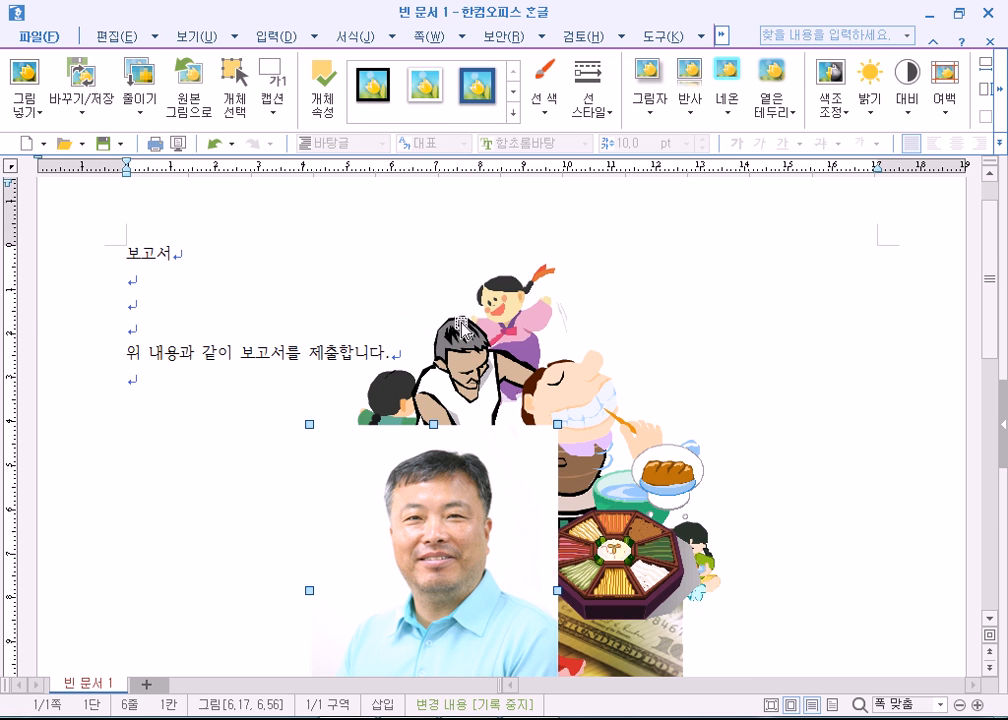
pyautogui.click(488, 355)
pyautogui.click(462, 474)
pyautogui.click(749, 427)
# Delete the tulip photo below the banknote photo
pyautogui.scroll(-5, 749, 427)
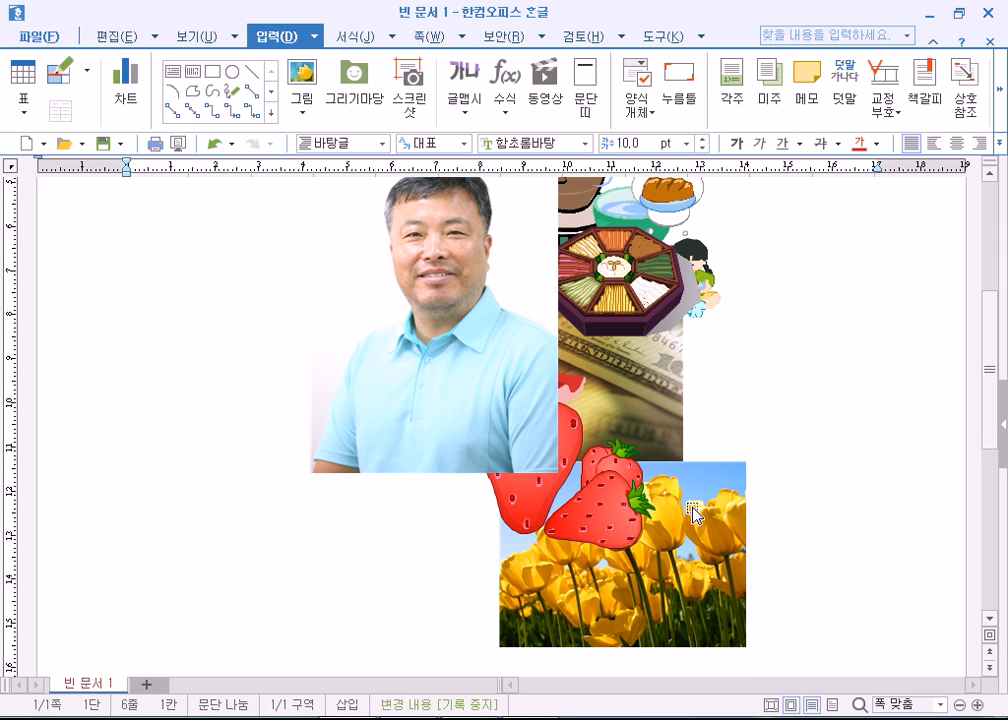
pyautogui.click(668, 490)
pyautogui.click(826, 474)
pyautogui.click(711, 519)
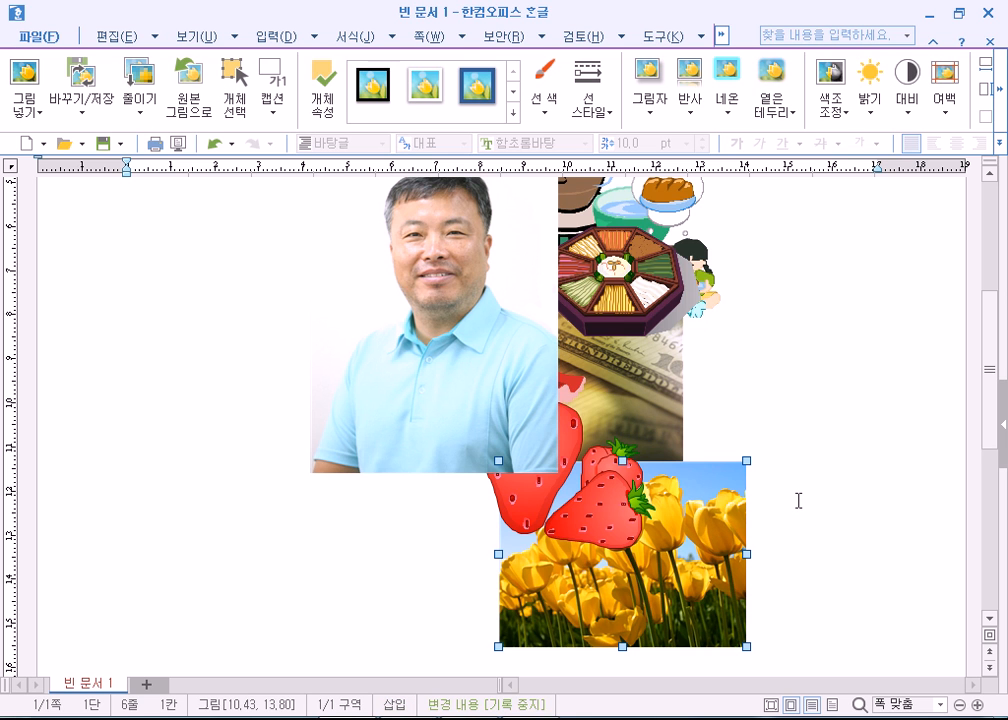
pyautogui.press('Delete')
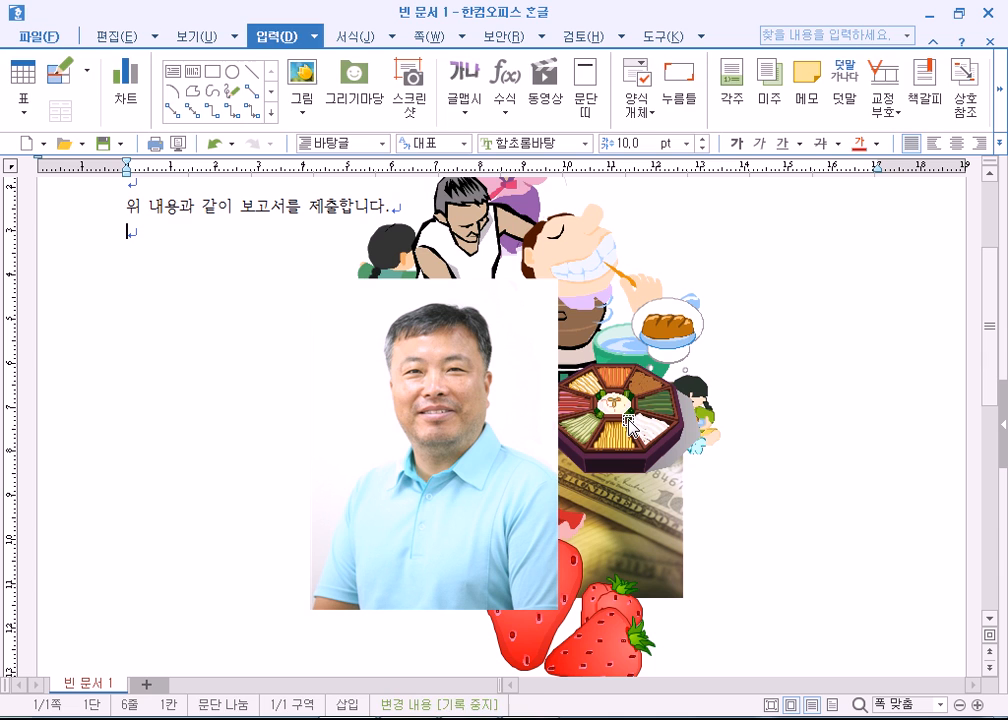
# Select every picture and clip art on the page with 개체 선택, and clear the selection
pyautogui.click(700, 466)
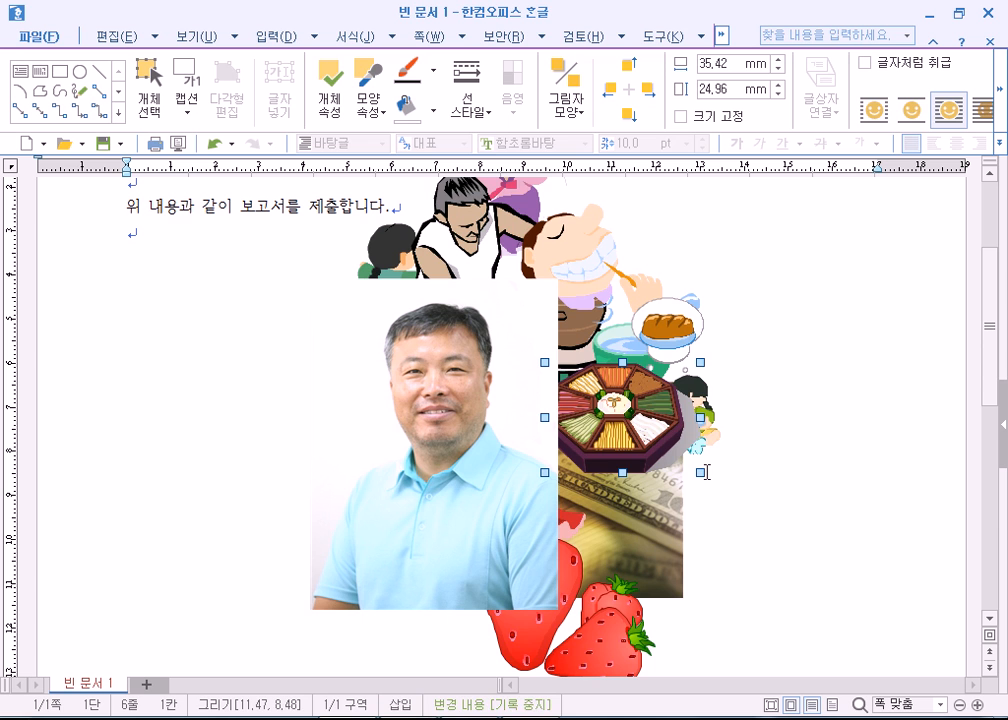
pyautogui.click(797, 410)
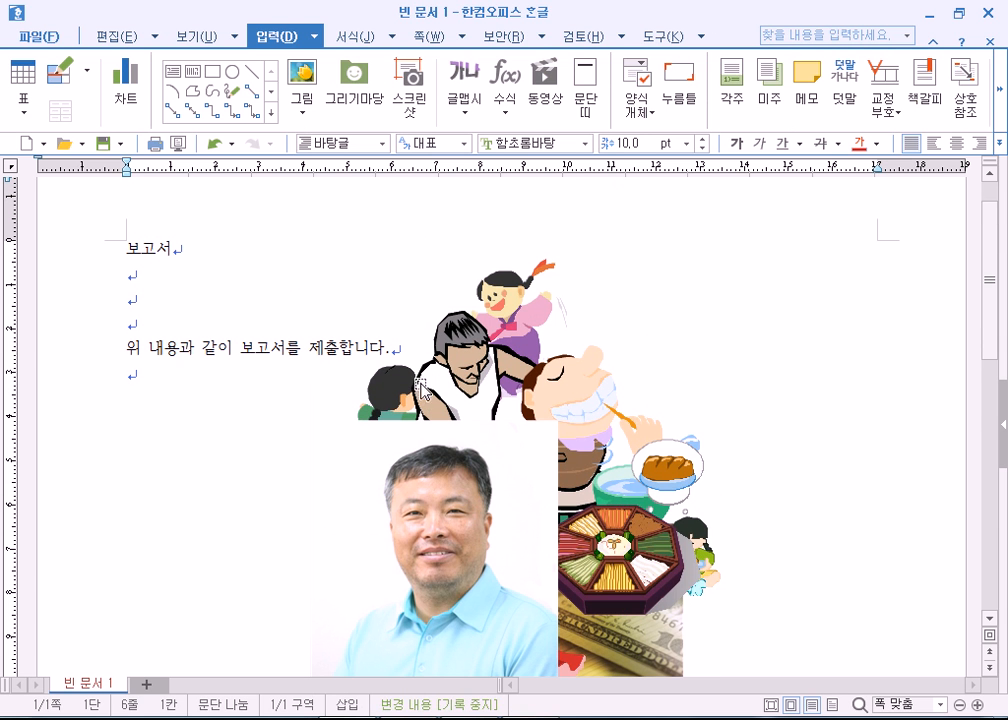
pyautogui.click(476, 470)
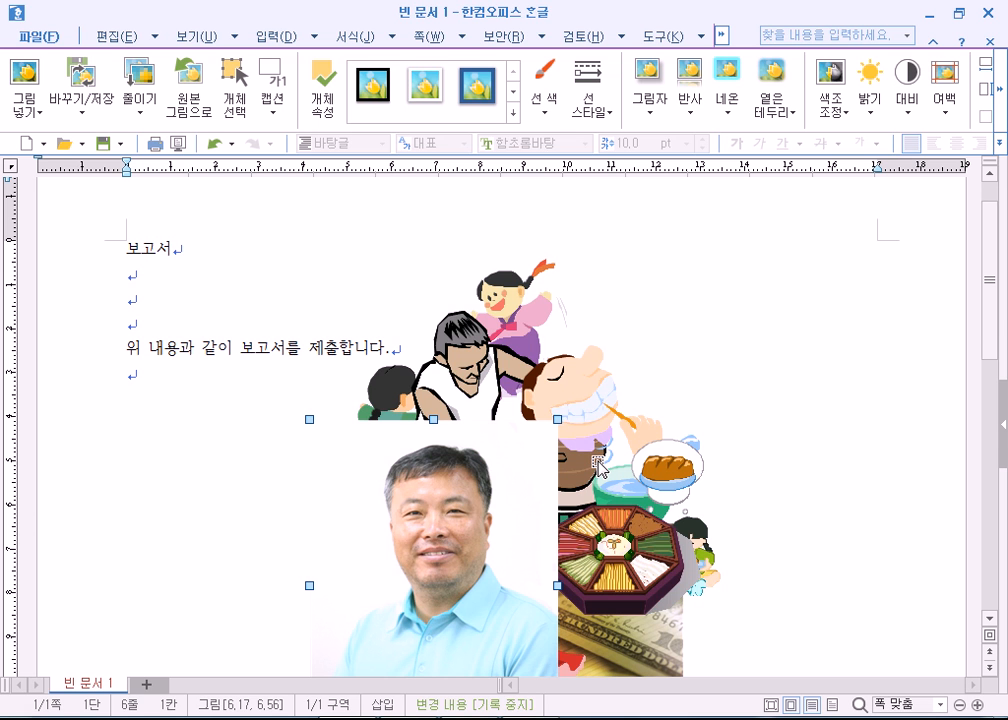
pyautogui.scroll(-3, 517, 461)
pyautogui.scroll(2, 533, 473)
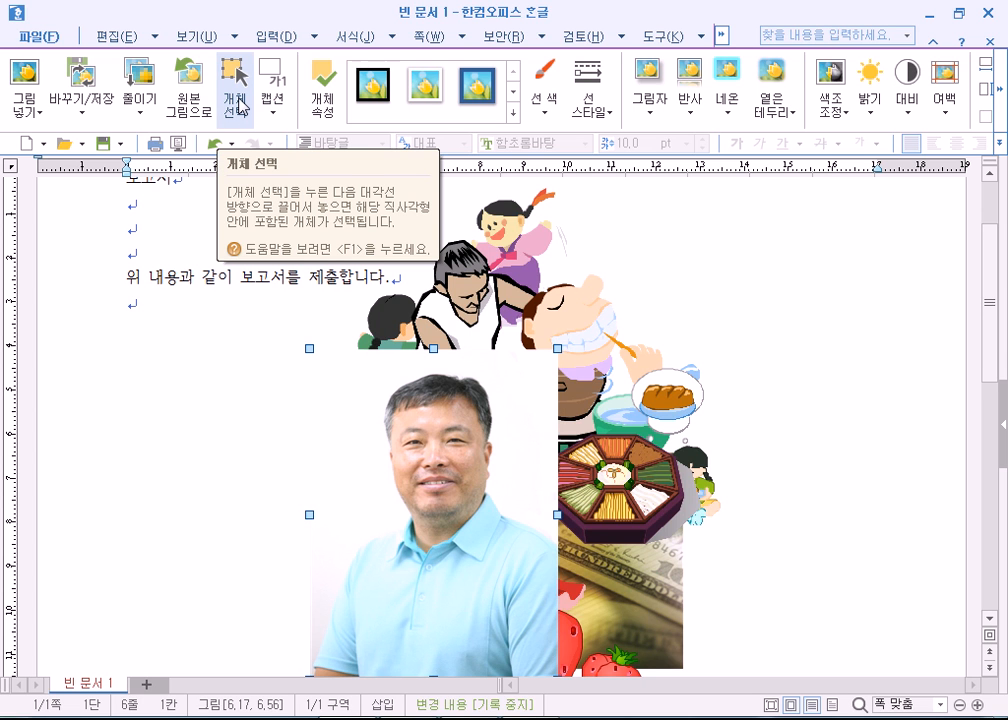
pyautogui.click(240, 107)
pyautogui.scroll(1, 265, 232)
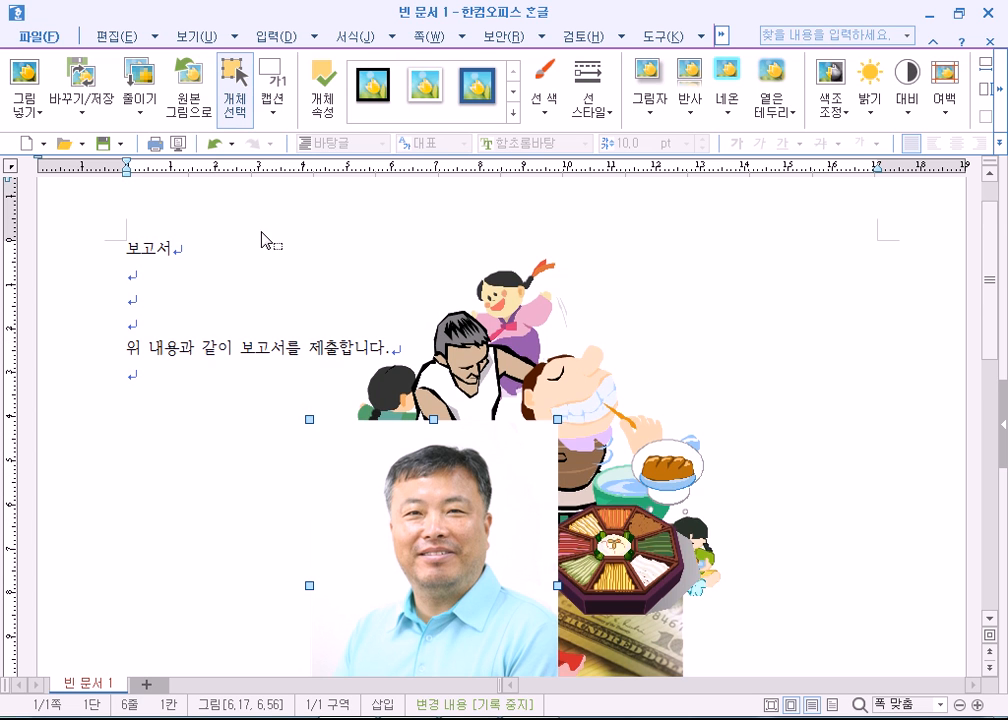
pyautogui.scroll(-5, 821, 675)
pyautogui.hotkey('ctrl', 'a')
pyautogui.scroll(4, 832, 668)
pyautogui.scroll(4, 835, 668)
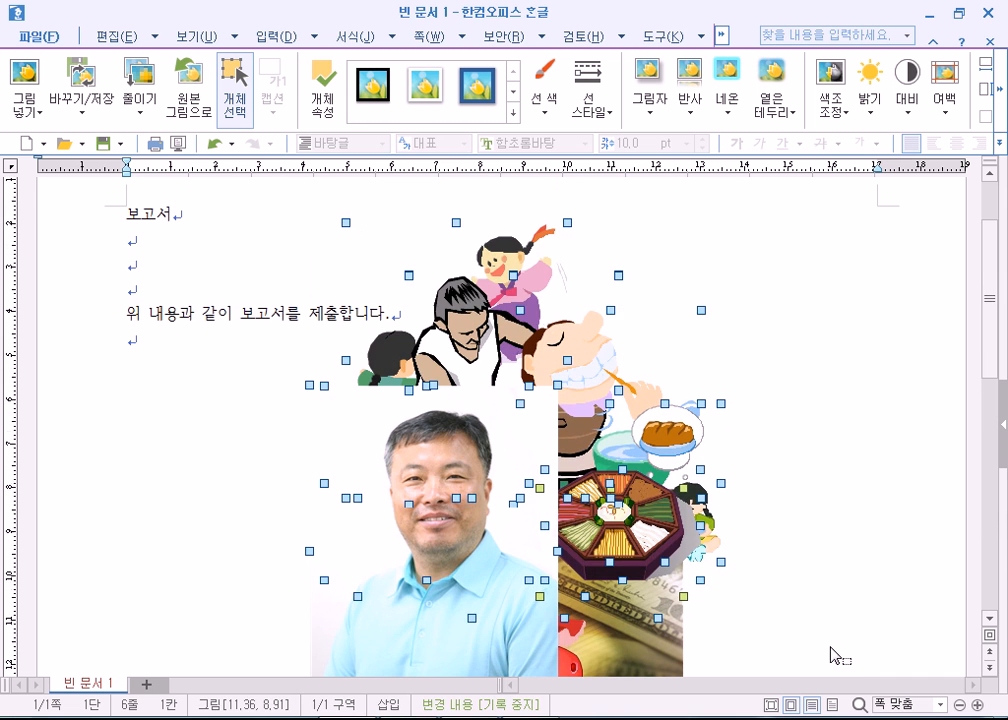
pyautogui.click(236, 350)
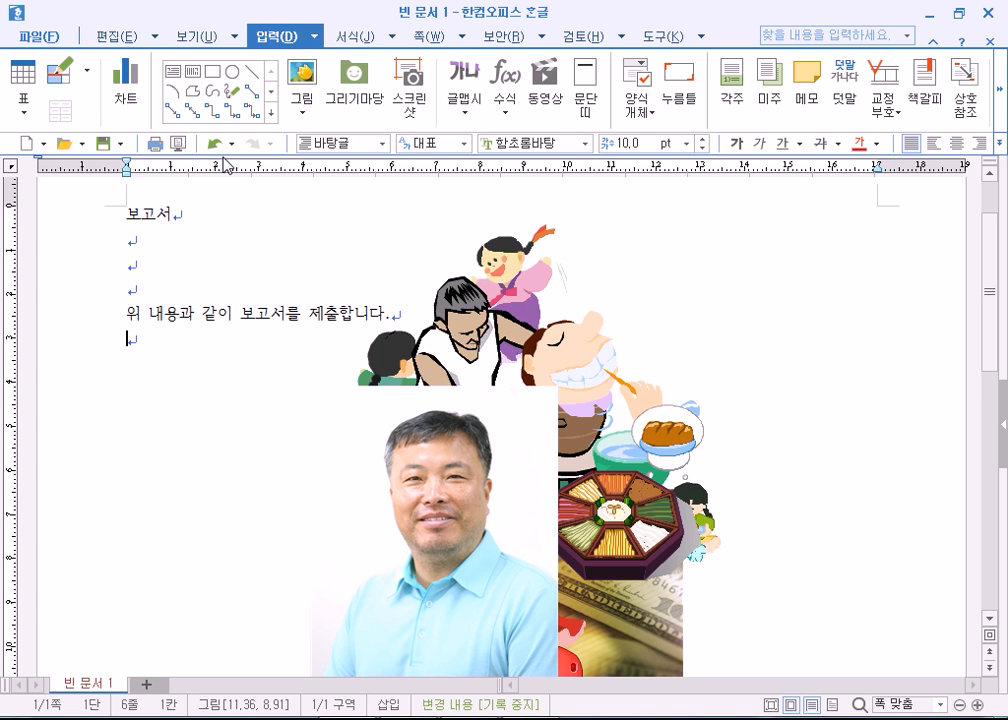
# Compare where 개체 선택 is offered for a selected clip art and for the portrait photo
pyautogui.click(510, 283)
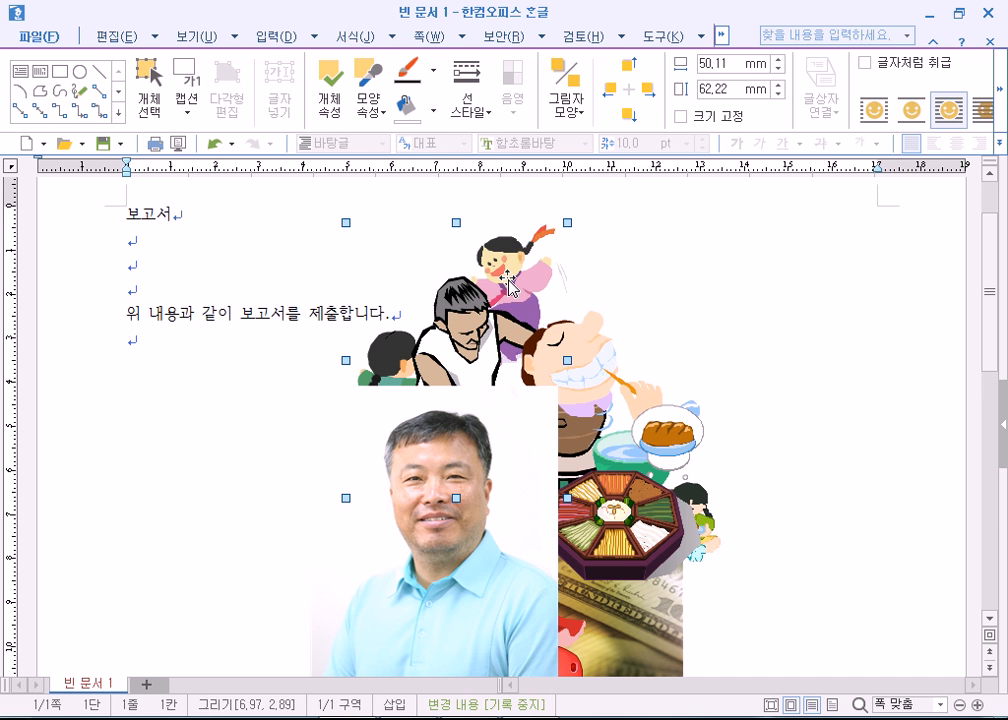
pyautogui.click(400, 390)
pyautogui.click(584, 398)
pyautogui.click(456, 331)
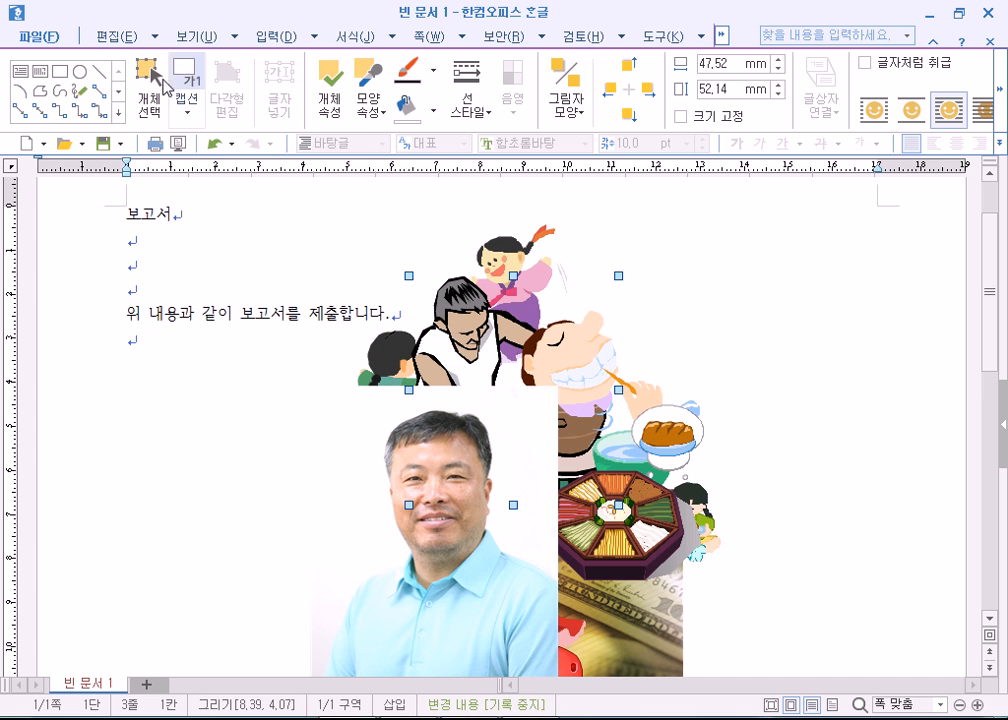
pyautogui.click(455, 439)
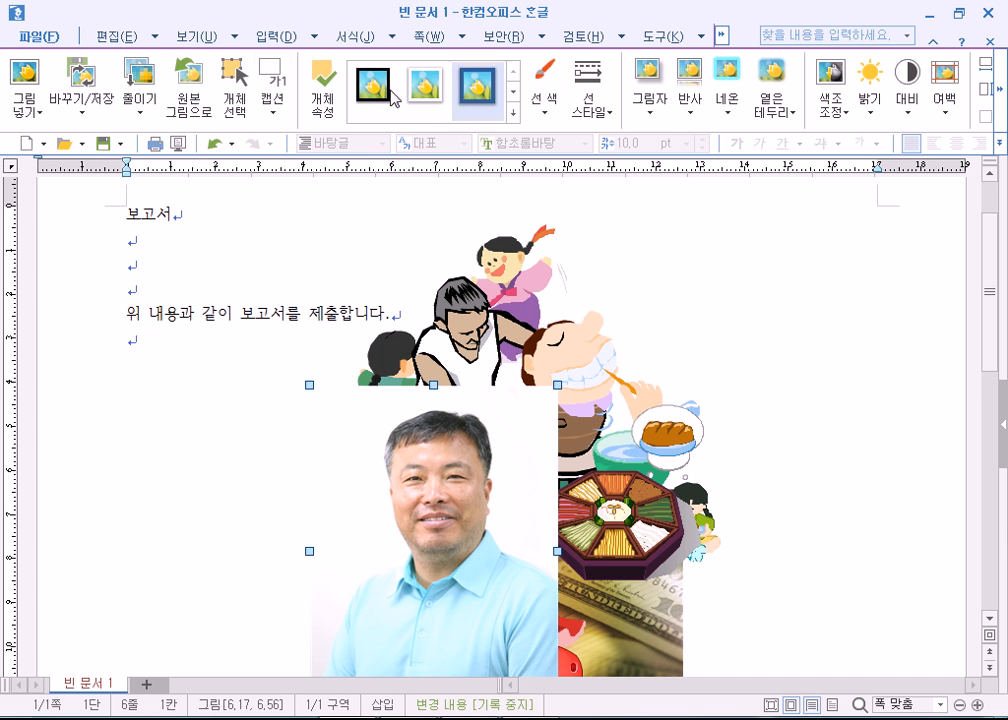
pyautogui.click(488, 338)
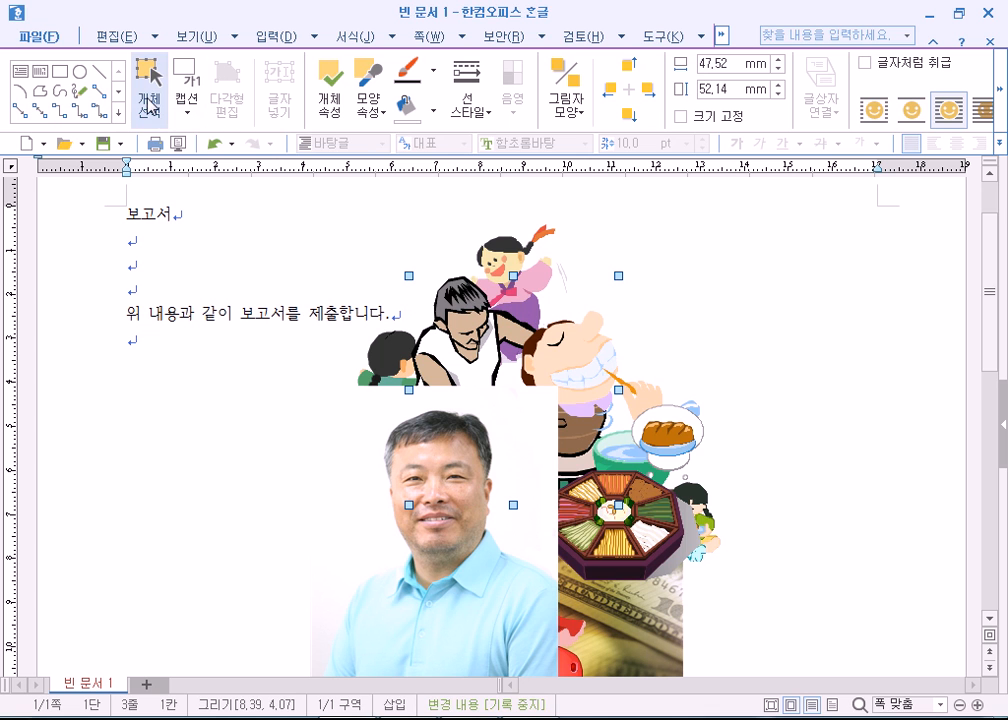
pyautogui.click(375, 450)
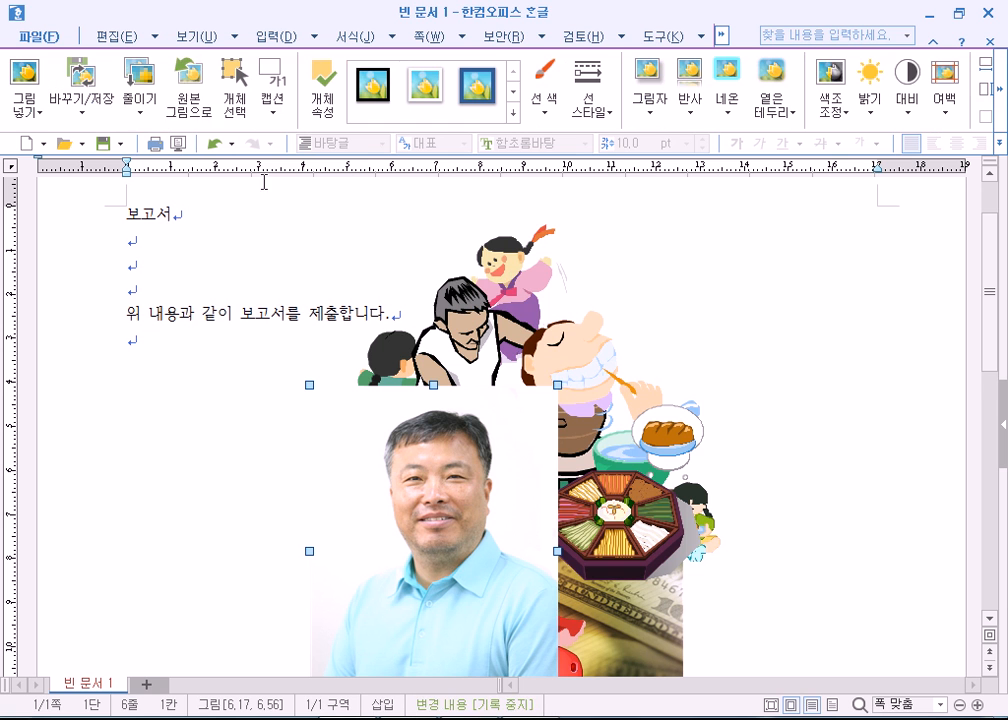
pyautogui.click(477, 332)
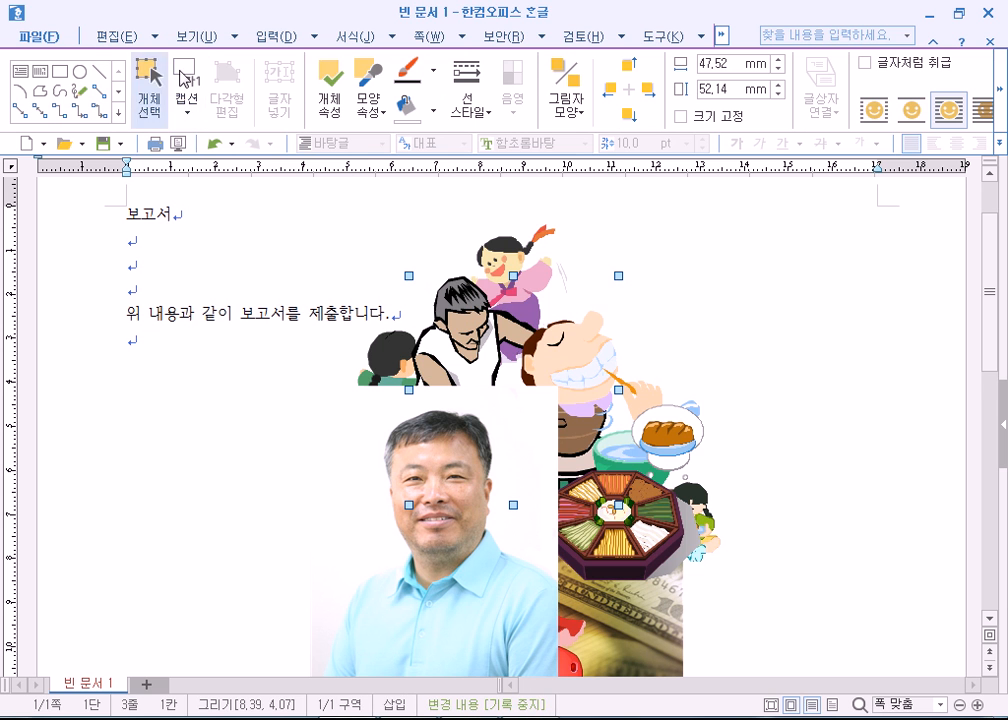
# Select all the clip art and photos together with 개체 선택, enclosing the whole cluster down past the strawberries
pyautogui.click(435, 430)
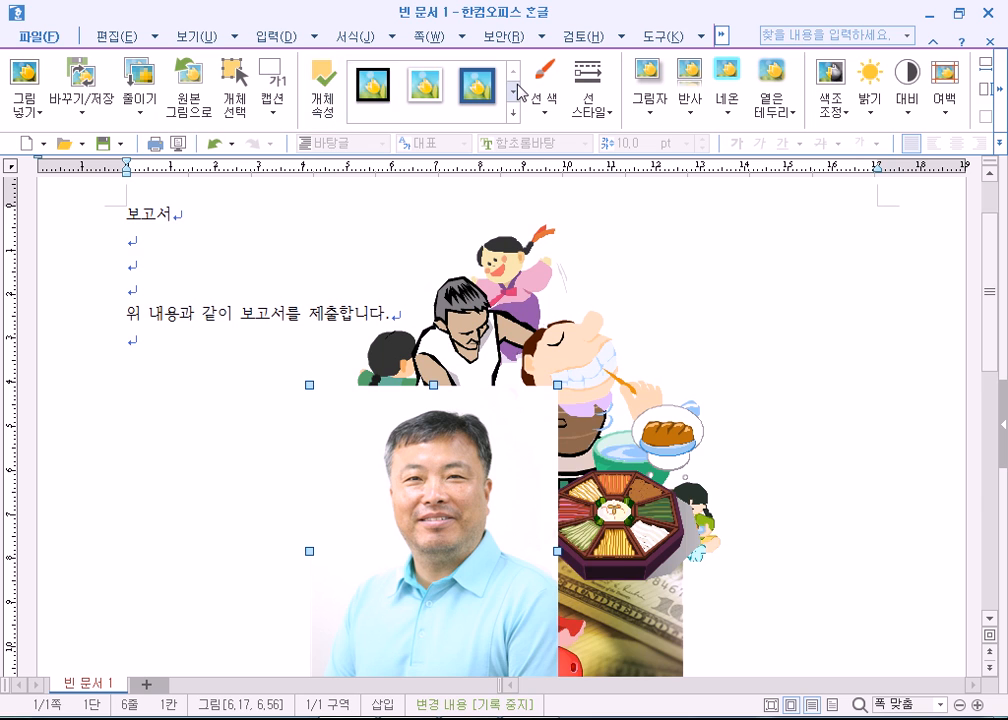
pyautogui.click(477, 86)
pyautogui.click(190, 114)
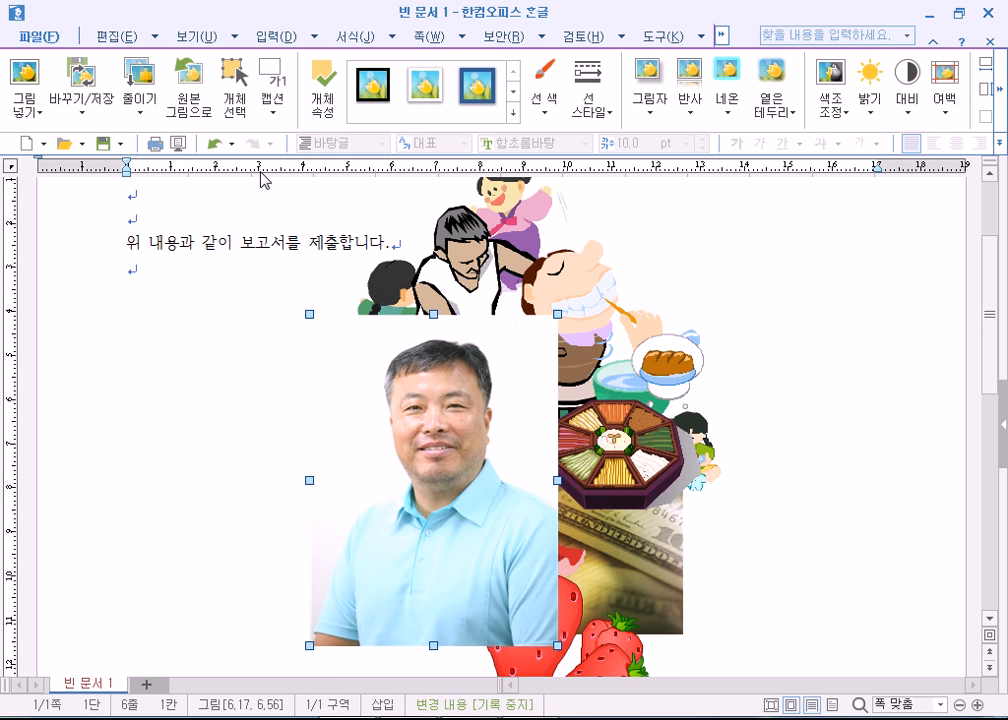
pyautogui.scroll(2, 260, 177)
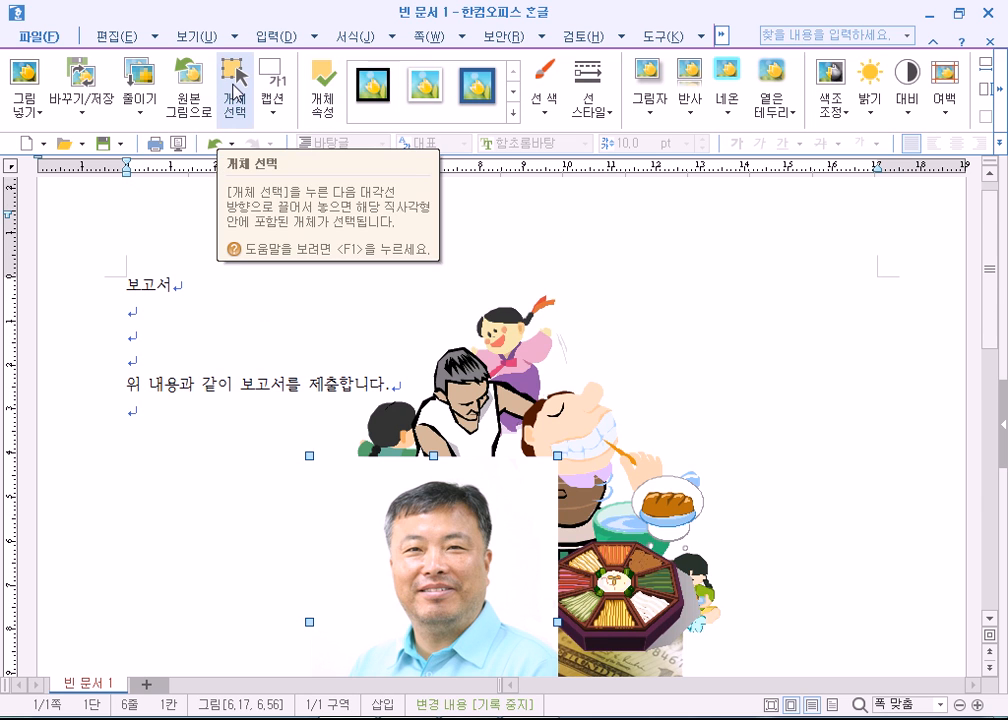
pyautogui.click(235, 88)
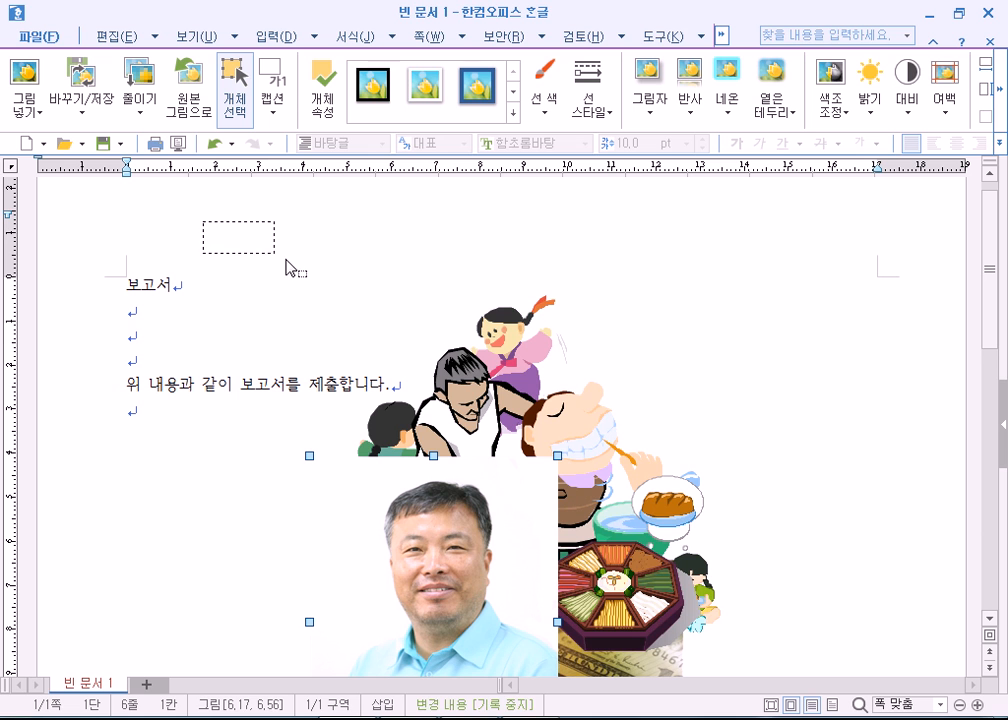
pyautogui.moveTo(684, 615); pyautogui.dragTo(875, 522)
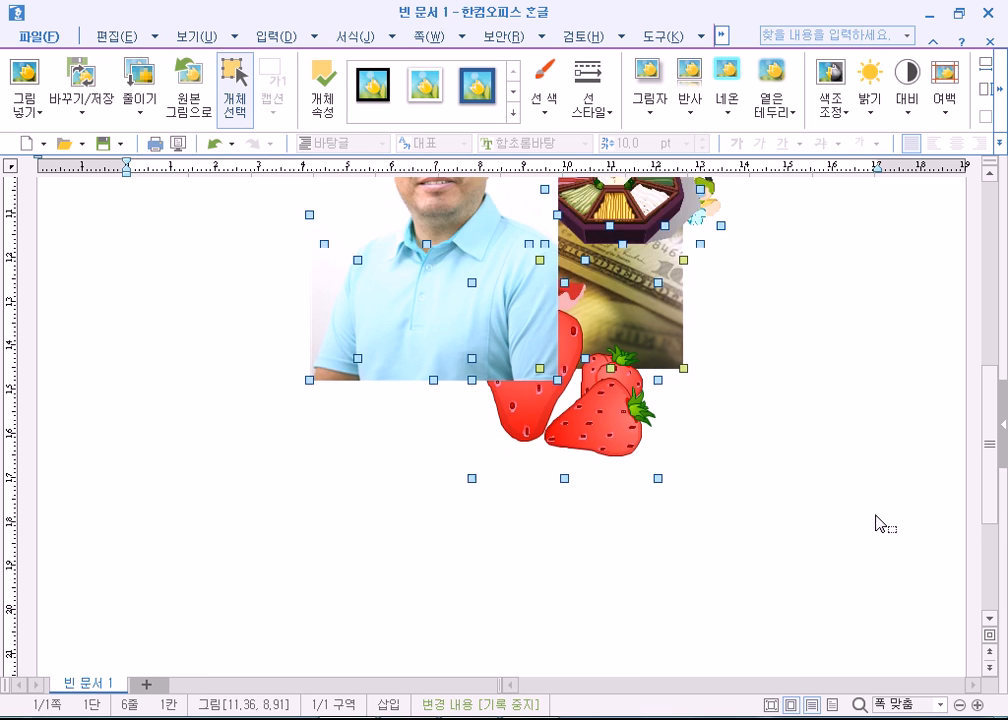
# Delete all the selected clip art and photos, leaving only the report text on the page
pyautogui.scroll(10, 835, 513)
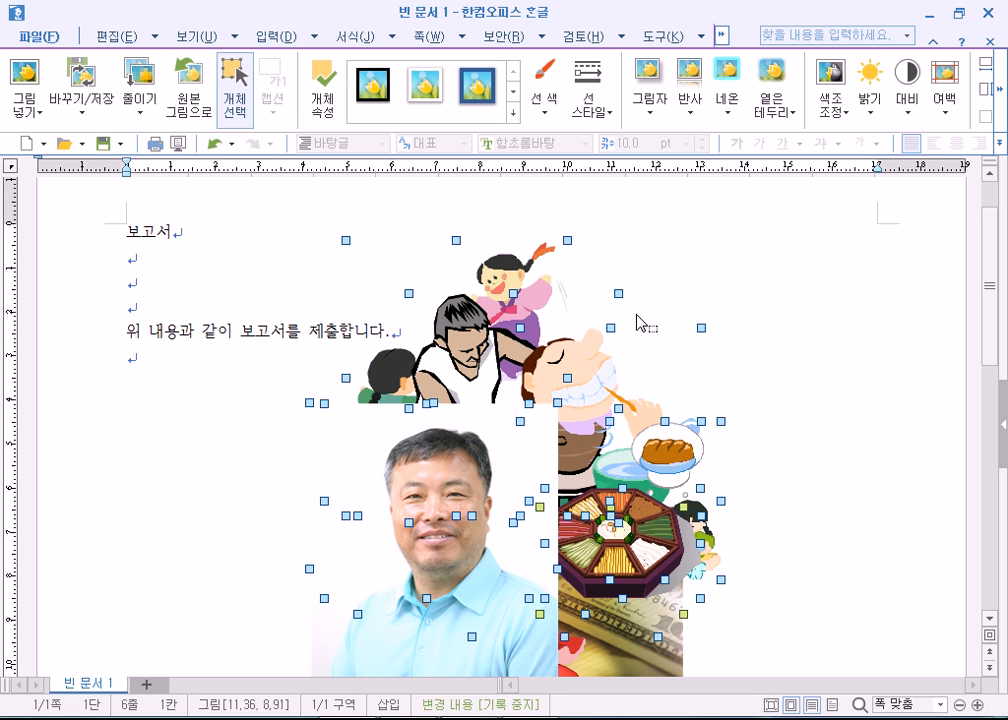
pyautogui.press('Delete')
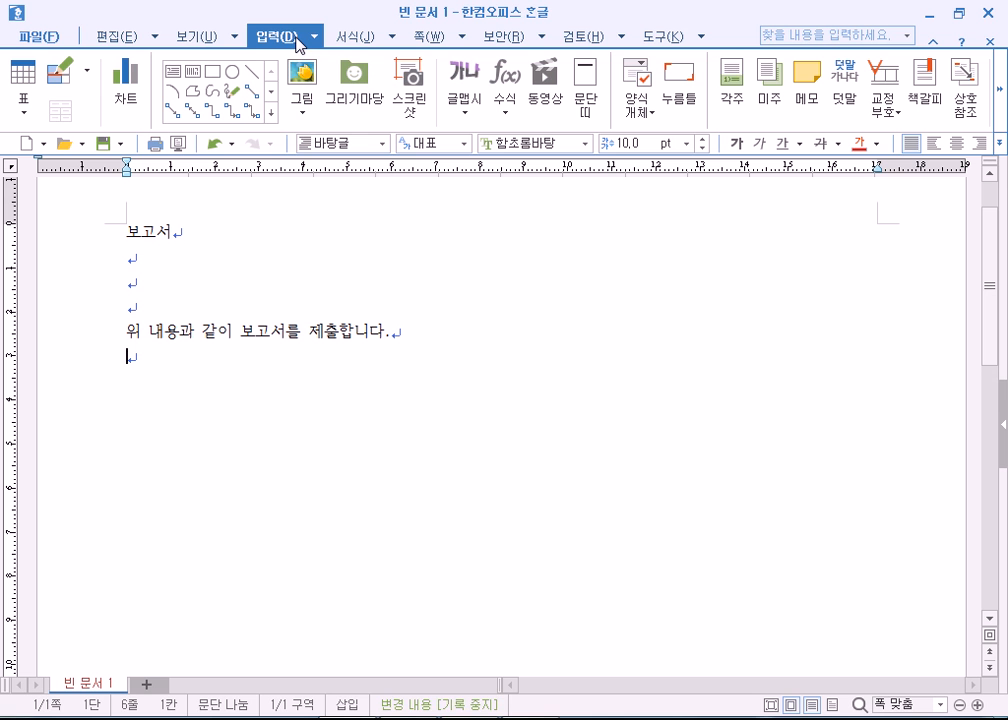
# Insert the 귤 clip art from the 식물(과일채소) group of 그리기마당 below the report text
pyautogui.click(359, 77)
pyautogui.moveTo(538, 174); pyautogui.dragTo(758, 132)
pyautogui.click(517, 192)
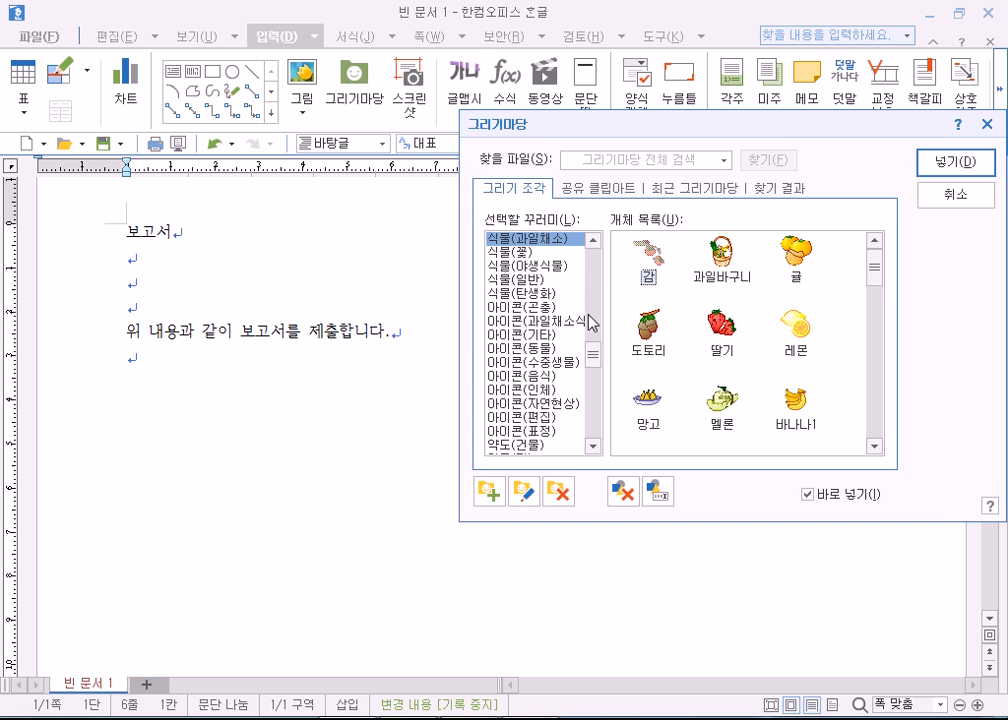
pyautogui.click(617, 190)
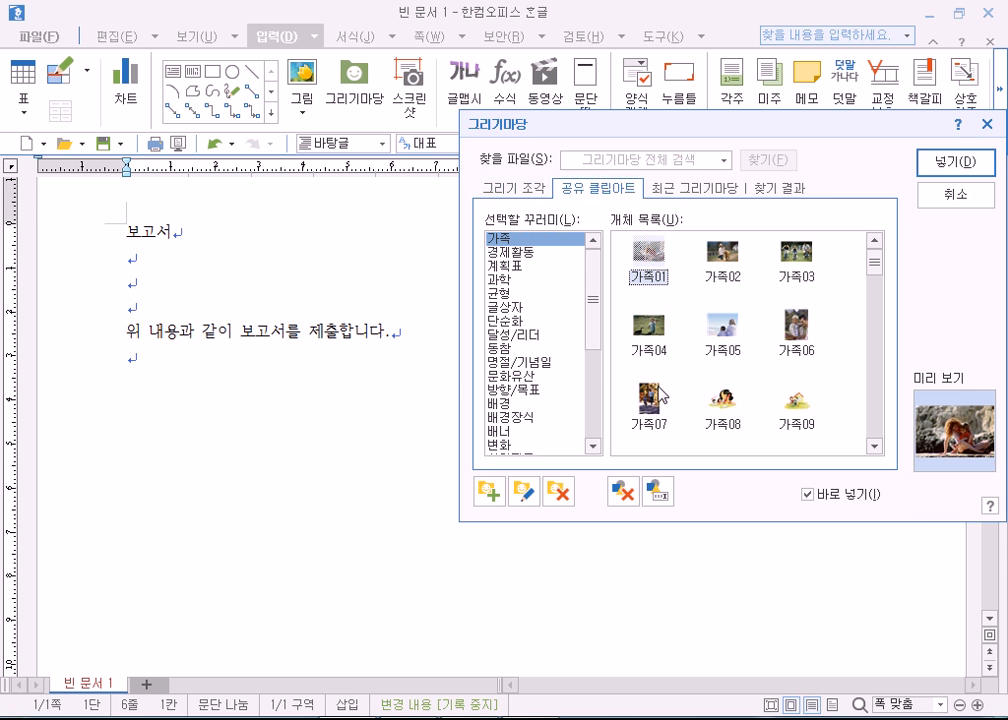
pyautogui.click(517, 188)
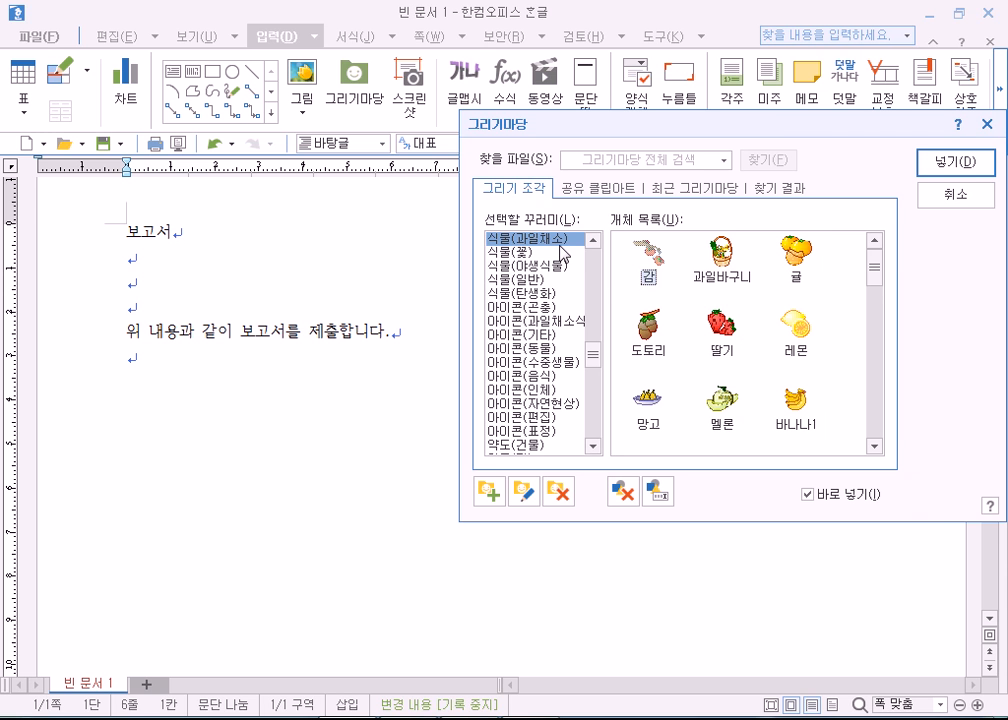
pyautogui.doubleClick(797, 252)
pyautogui.moveTo(181, 391); pyautogui.dragTo(368, 527)
# Add the 도토리, 멜론 and 바나나1 clip art so they overlap the 귤, drawing the bananas about 48 by 60 mm
pyautogui.moveTo(306, 317); pyautogui.dragTo(517, 624)
pyautogui.moveTo(259, 265); pyautogui.dragTo(520, 465)
pyautogui.doubleClick(787, 405)
pyautogui.moveTo(217, 244); pyautogui.dragTo(432, 510)
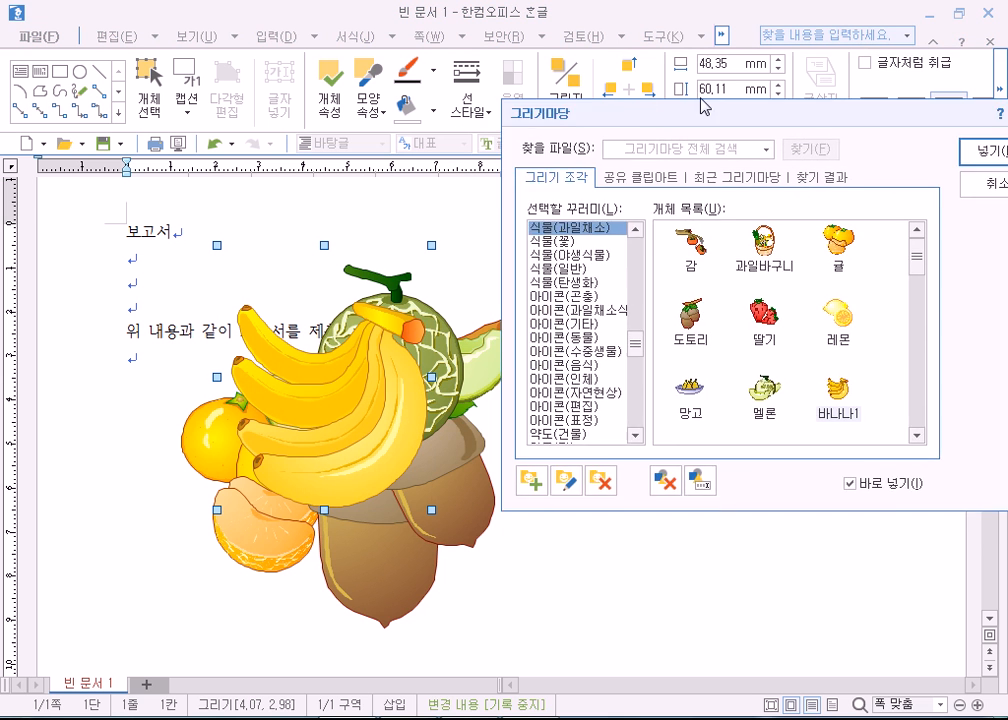
# Insert the 망고 clip art as a wide bowl across the middle of the fruit pile
pyautogui.moveTo(701, 98); pyautogui.dragTo(763, 76)
pyautogui.doubleClick(798, 352)
pyautogui.moveTo(244, 286); pyautogui.dragTo(611, 483)
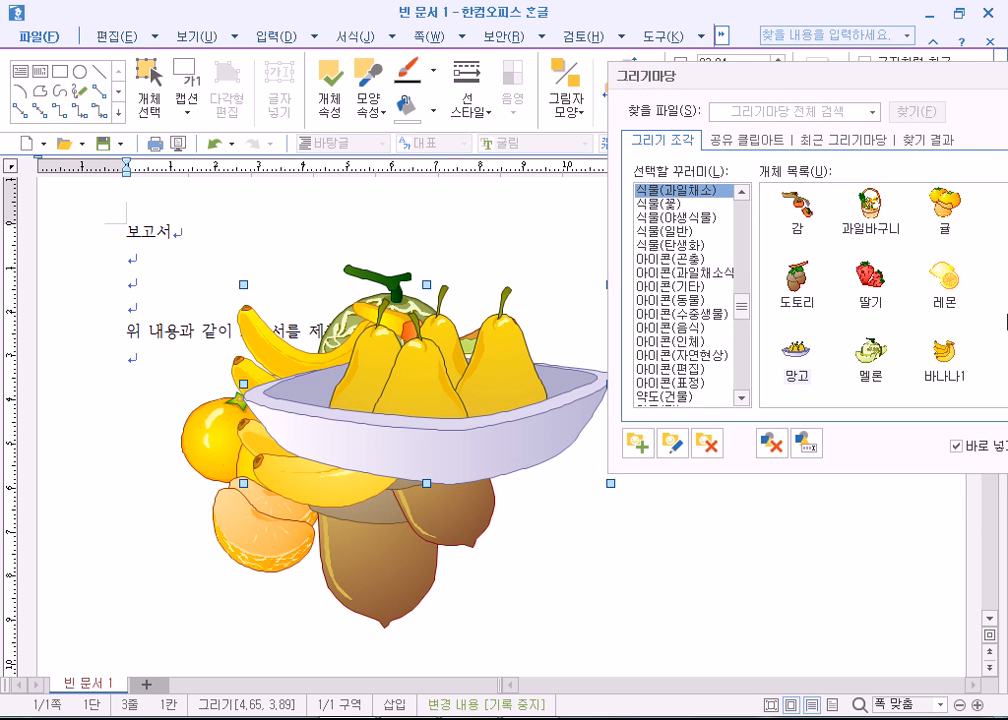
# Insert the 양파 clip art from 식물(과일채소) over the 망고 bowl
pyautogui.scroll(-2, 850, 320)
pyautogui.scroll(4, 810, 323)
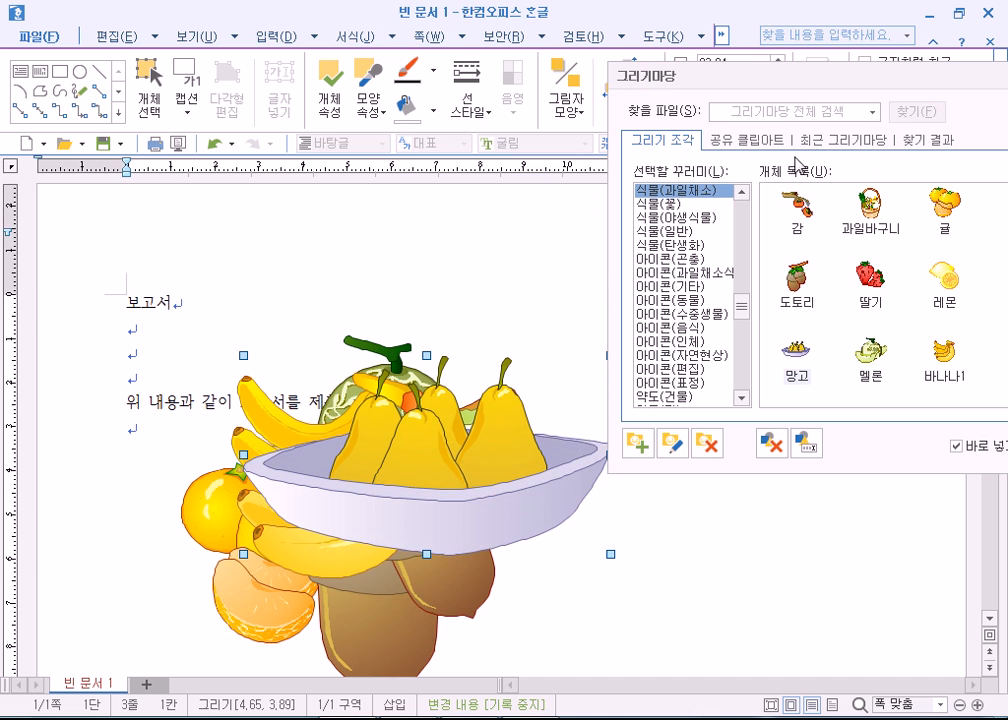
pyautogui.moveTo(776, 74); pyautogui.dragTo(680, 45)
pyautogui.scroll(-2, 938, 243)
pyautogui.moveTo(938, 243); pyautogui.dragTo(940, 308)
pyautogui.click(844, 299)
pyautogui.moveTo(382, 318); pyautogui.dragTo(603, 545)
# Overlay the 버섯 clip art, about 60 by 51 mm, and the 배추 clip art, about 64 by 50 mm, and close 그리기마당
pyautogui.click(770, 305)
pyautogui.moveTo(228, 351); pyautogui.dragTo(494, 577)
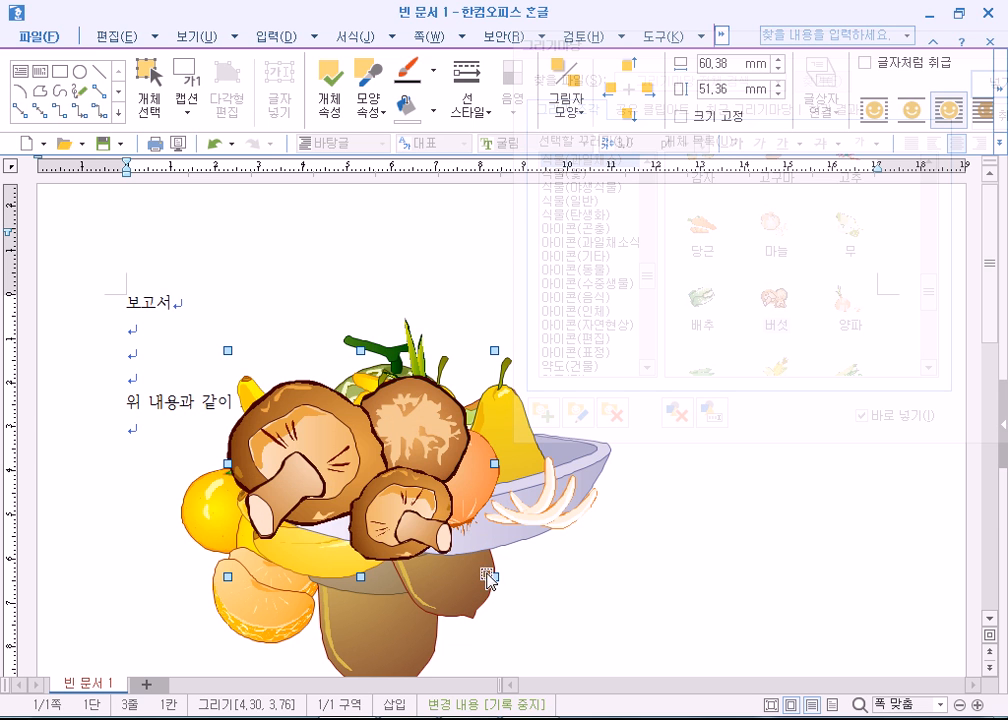
pyautogui.click(700, 305)
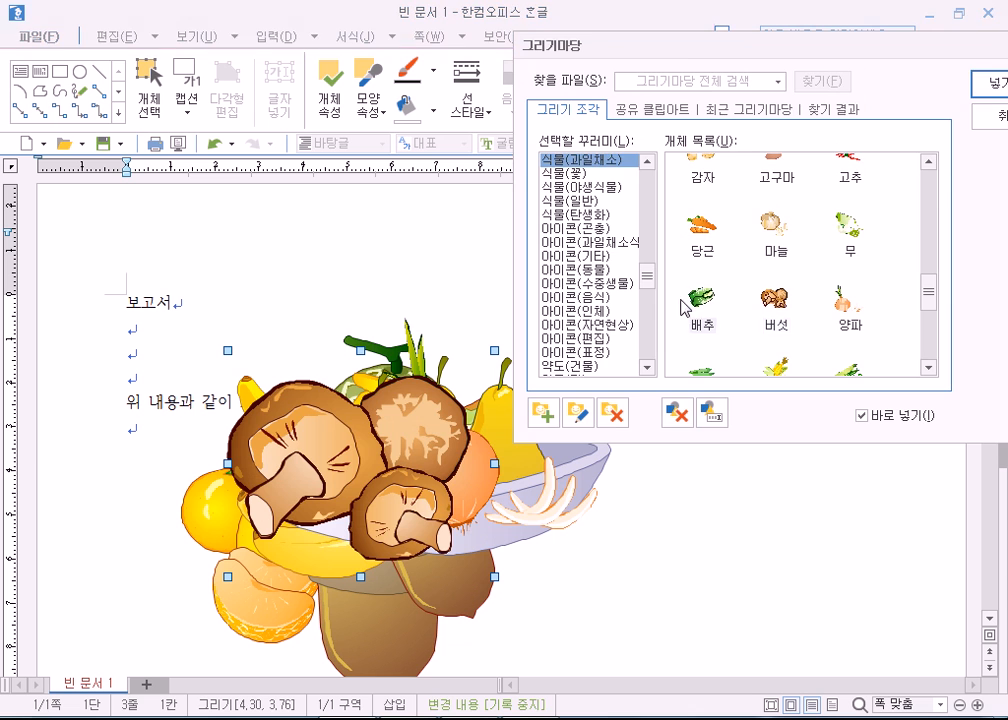
pyautogui.moveTo(261, 331); pyautogui.dragTo(540, 551)
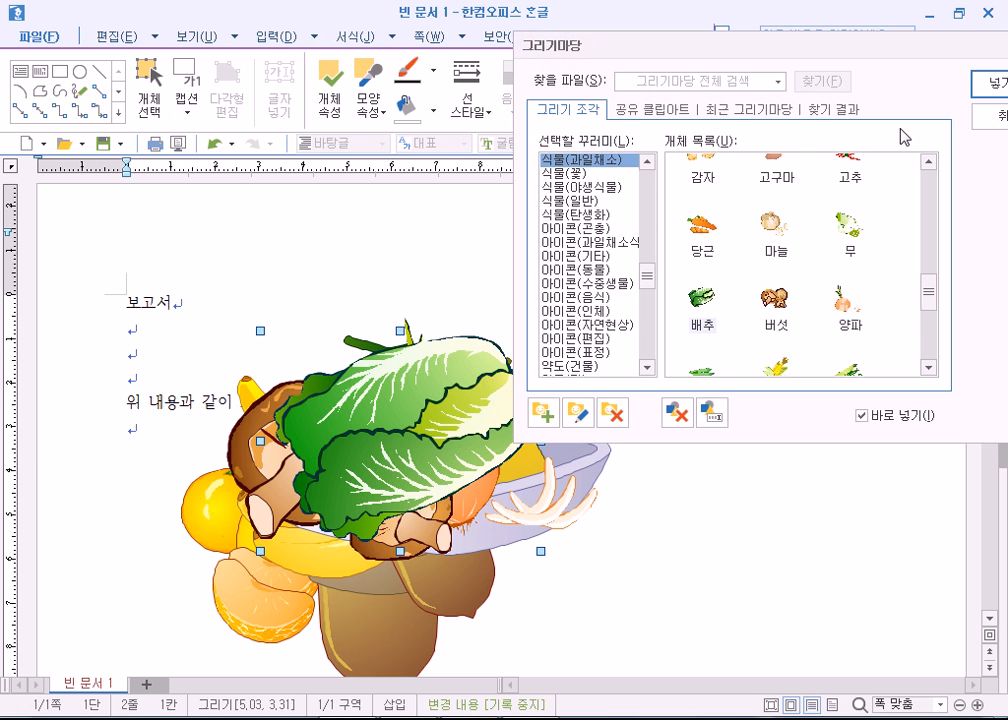
pyautogui.click(990, 120)
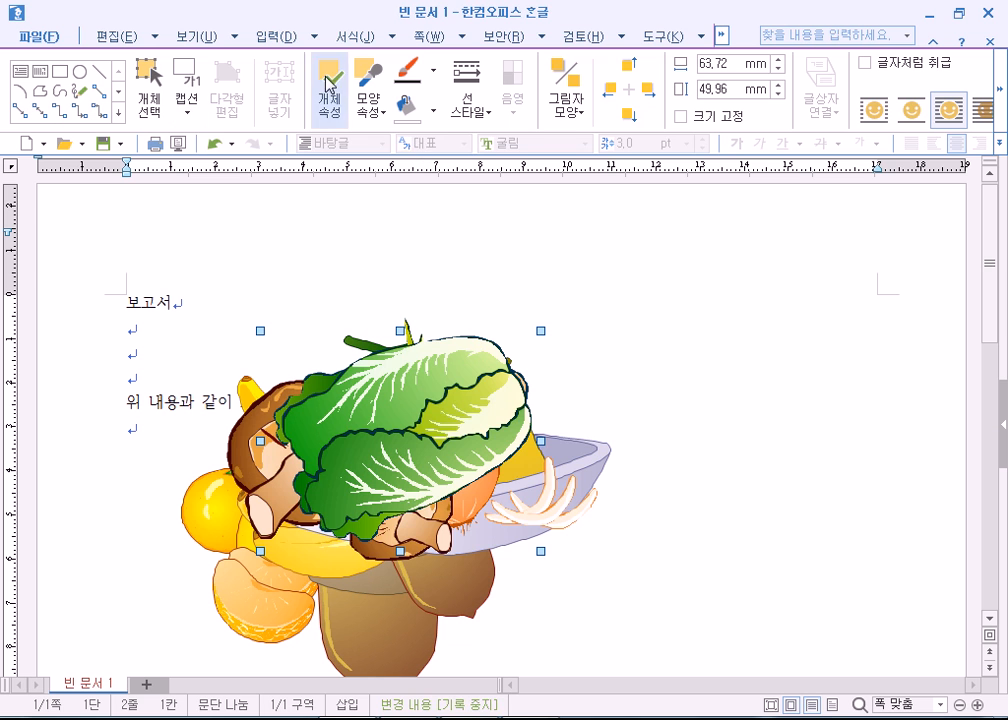
pyautogui.click(280, 37)
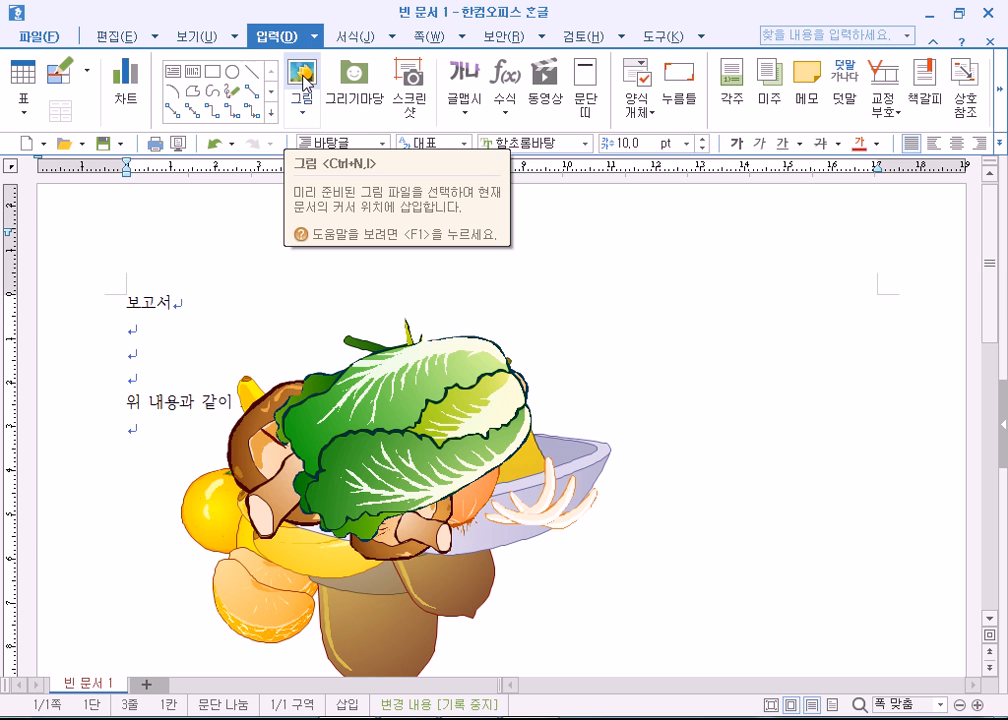
pyautogui.click(354, 88)
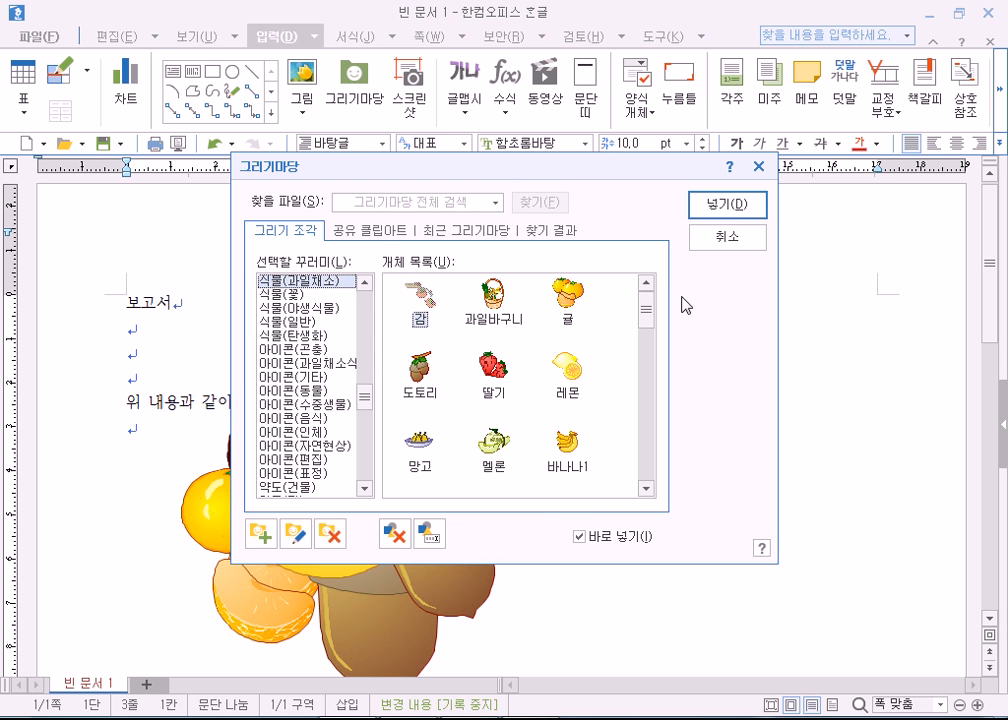
pyautogui.click(725, 236)
# Start inserting a picture file and browse through 라이브러리 and 사진 to the 사진 샘플 folder
pyautogui.click(301, 76)
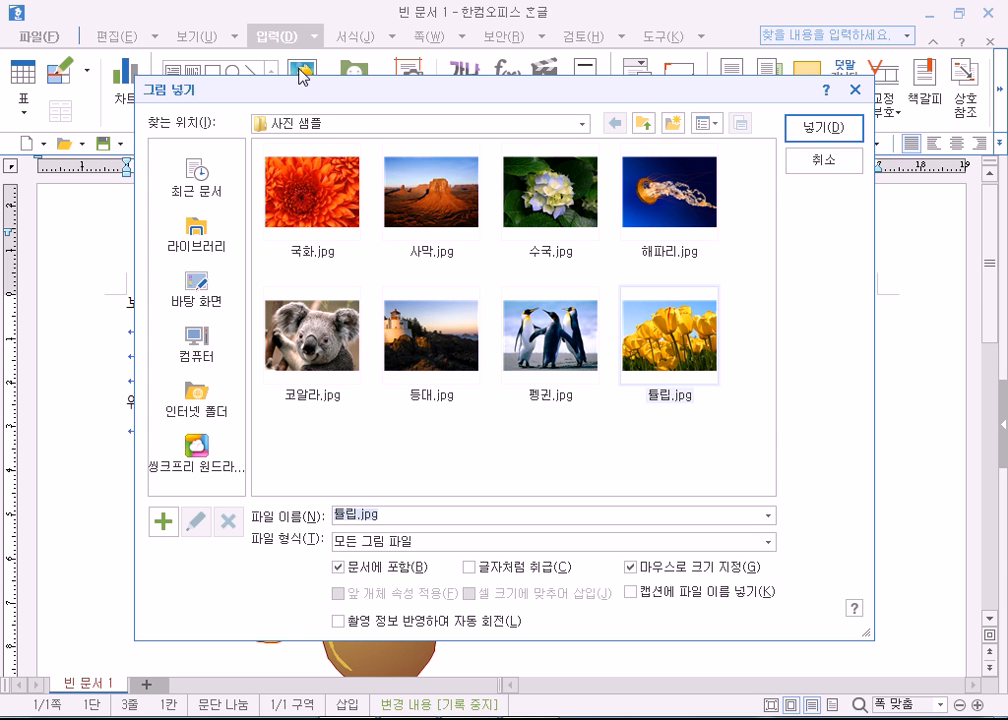
pyautogui.click(211, 234)
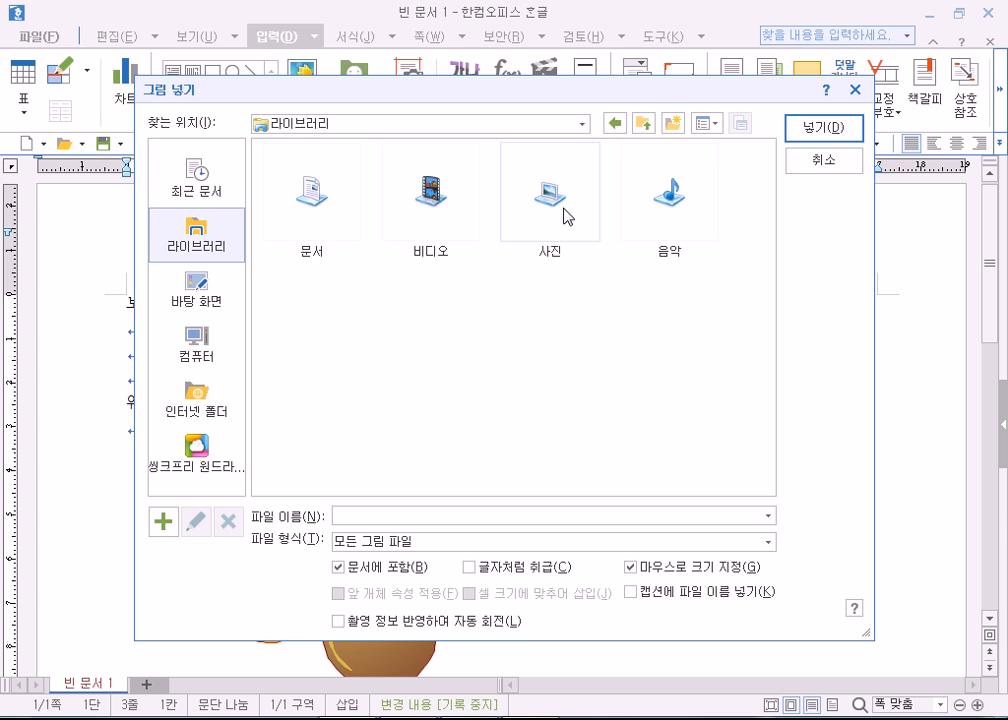
pyautogui.click(203, 345)
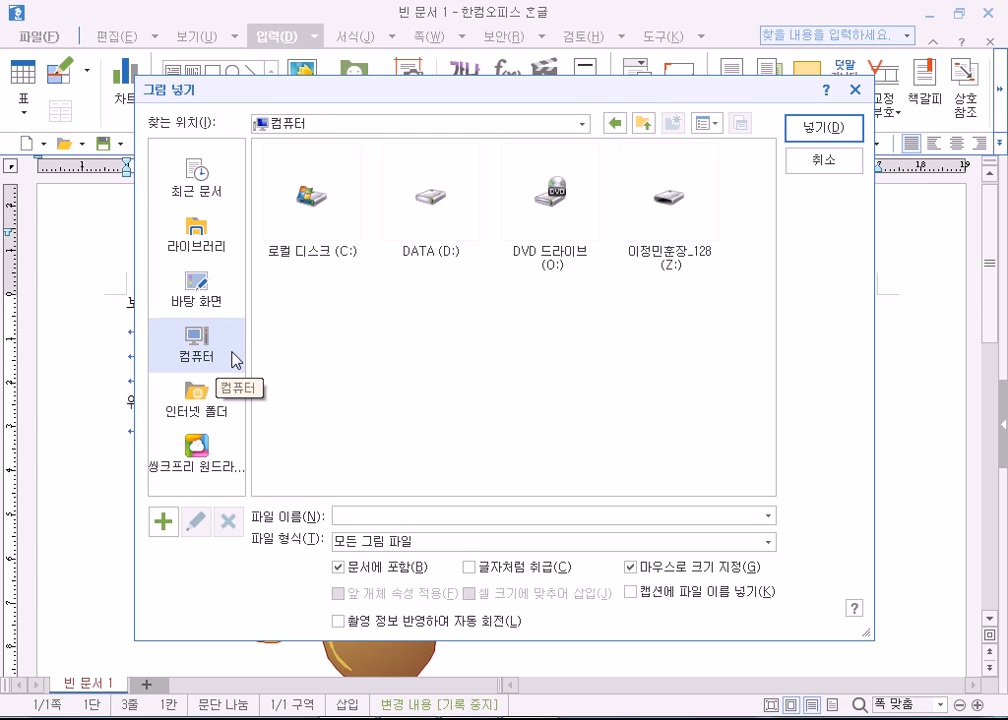
pyautogui.click(692, 248)
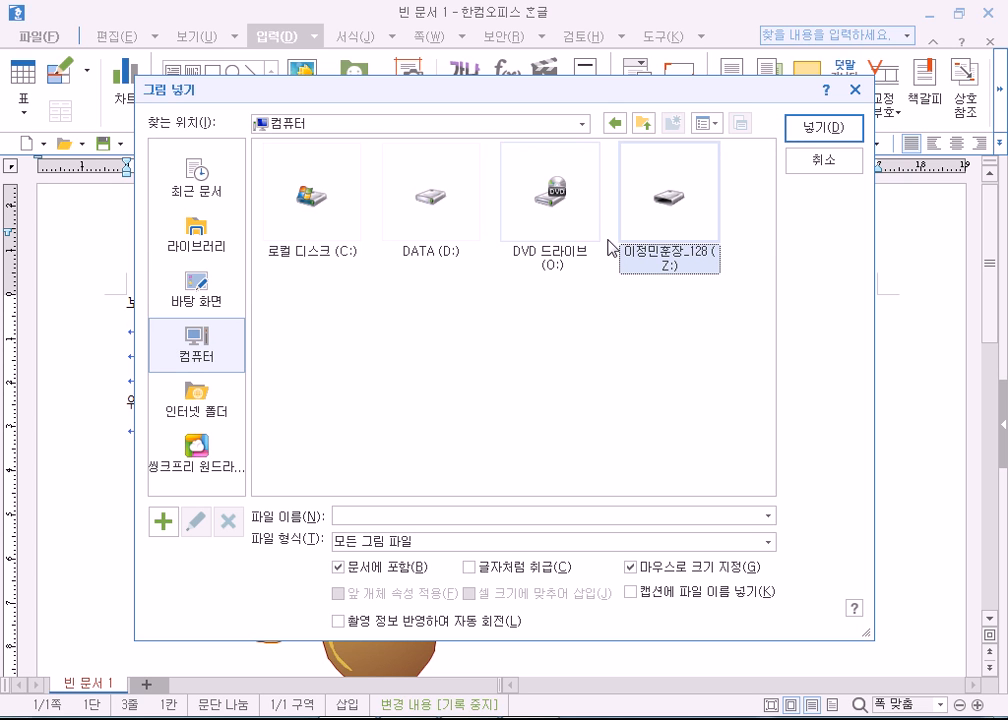
pyautogui.click(193, 250)
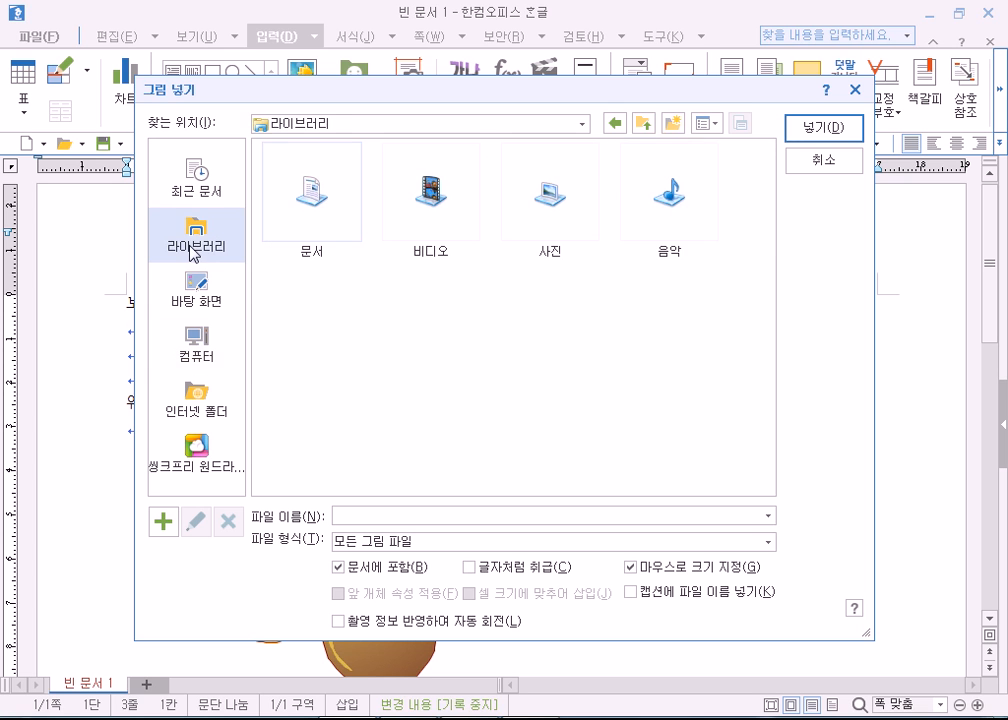
pyautogui.doubleClick(566, 225)
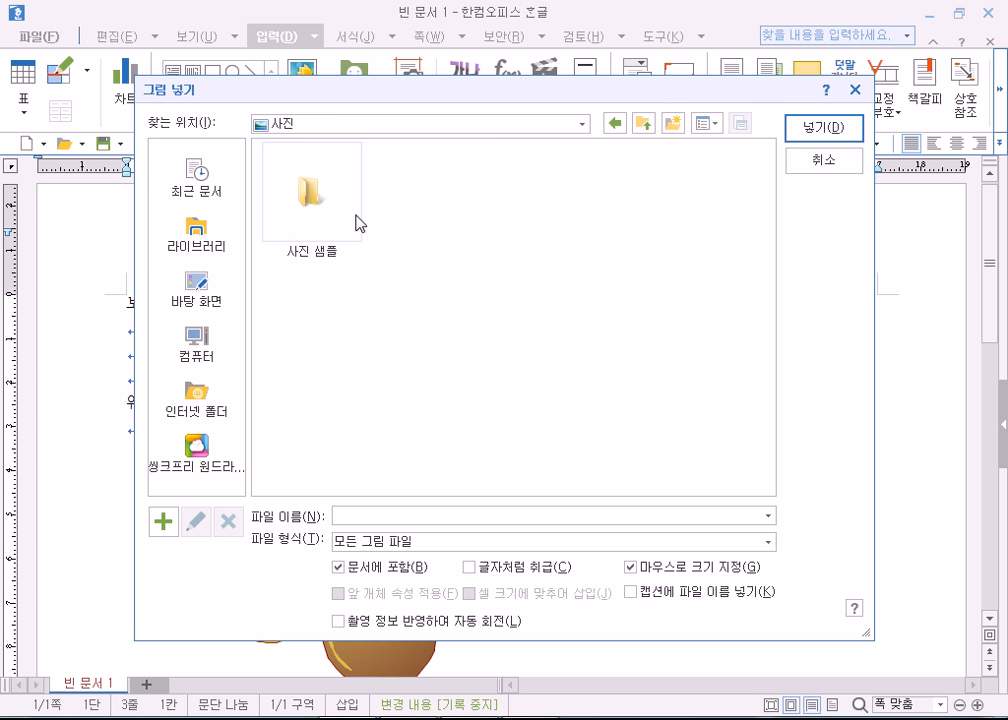
pyautogui.doubleClick(331, 210)
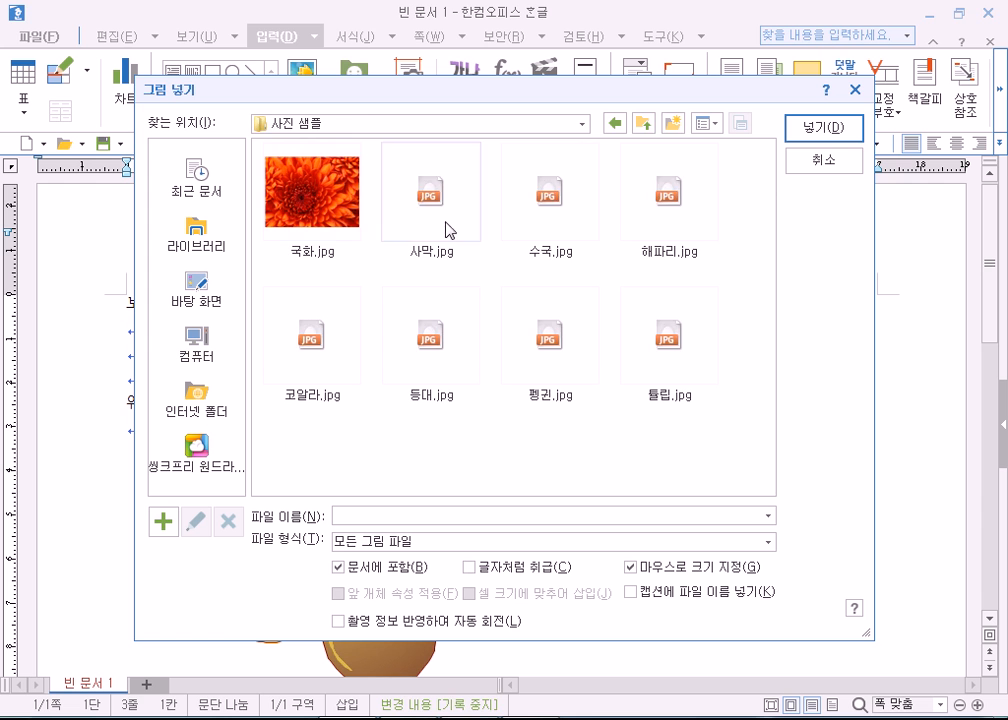
# Insert 펭귄.jpg beside the fruit and vegetable pile, and move it so that it overlaps the pile's upper part
pyautogui.click(563, 347)
pyautogui.moveTo(511, 94); pyautogui.dragTo(343, 21)
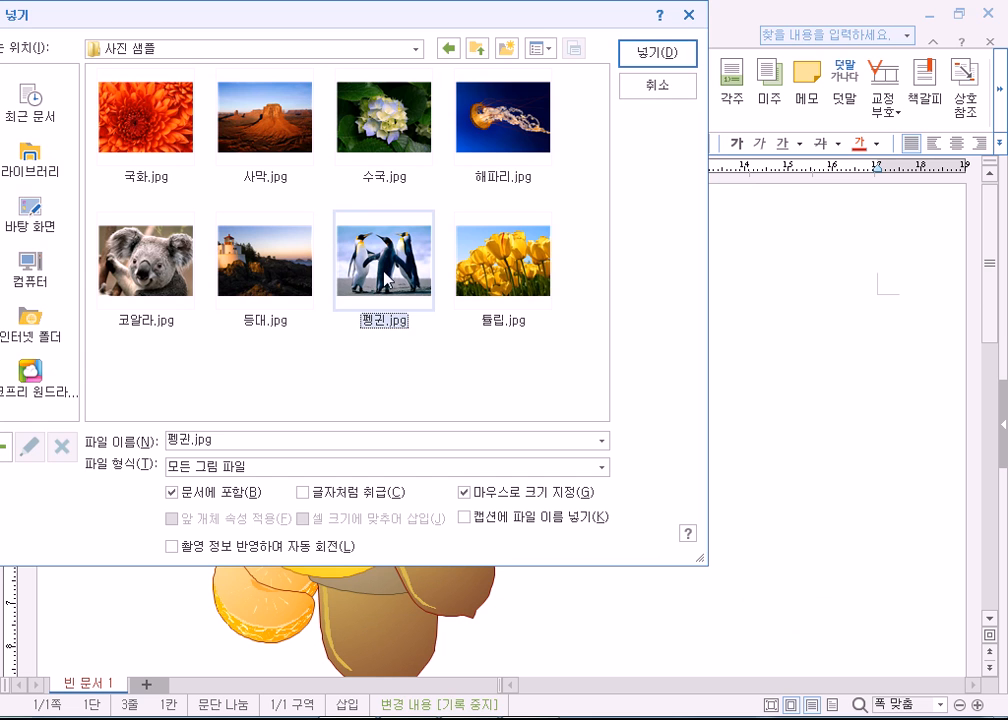
pyautogui.click(637, 52)
pyautogui.moveTo(502, 284); pyautogui.dragTo(877, 564)
pyautogui.moveTo(831, 484); pyautogui.dragTo(760, 507)
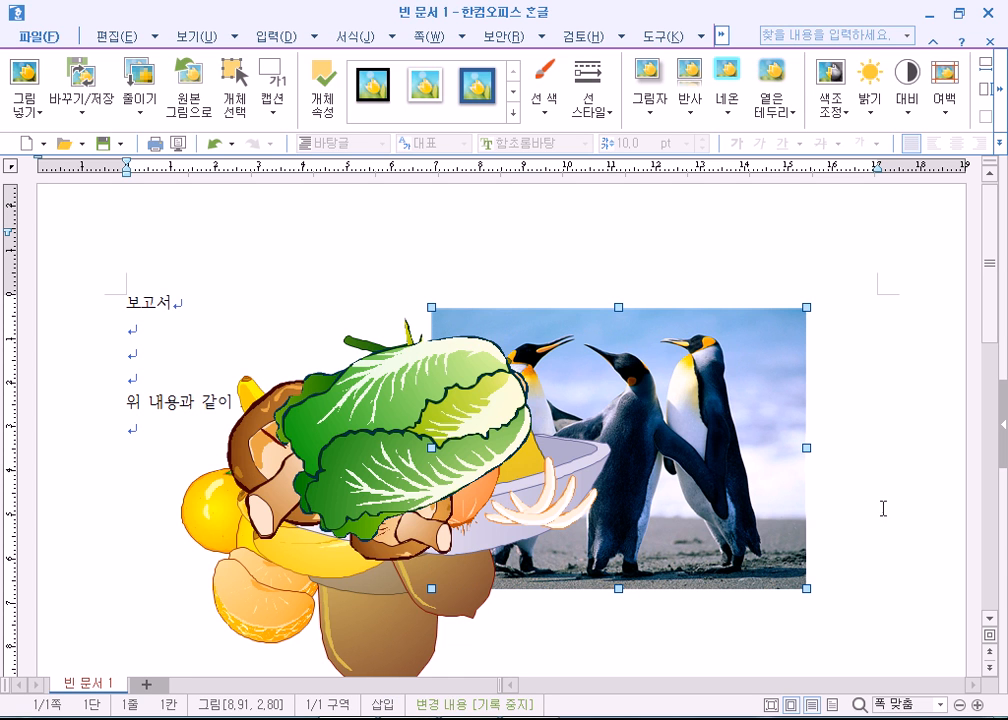
pyautogui.moveTo(698, 435); pyautogui.dragTo(714, 378)
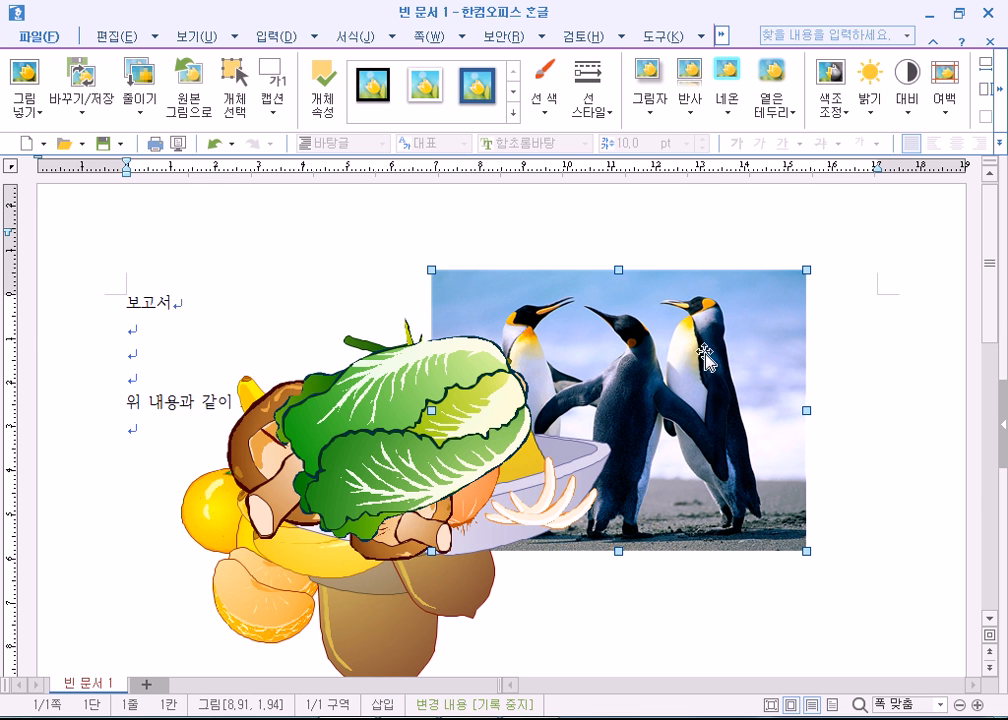
# Try to bring the penguin photo in front of the clip art with 맨 앞으로
pyautogui.rightClick(742, 315)
pyautogui.click(665, 315)
pyautogui.rightClick(665, 315)
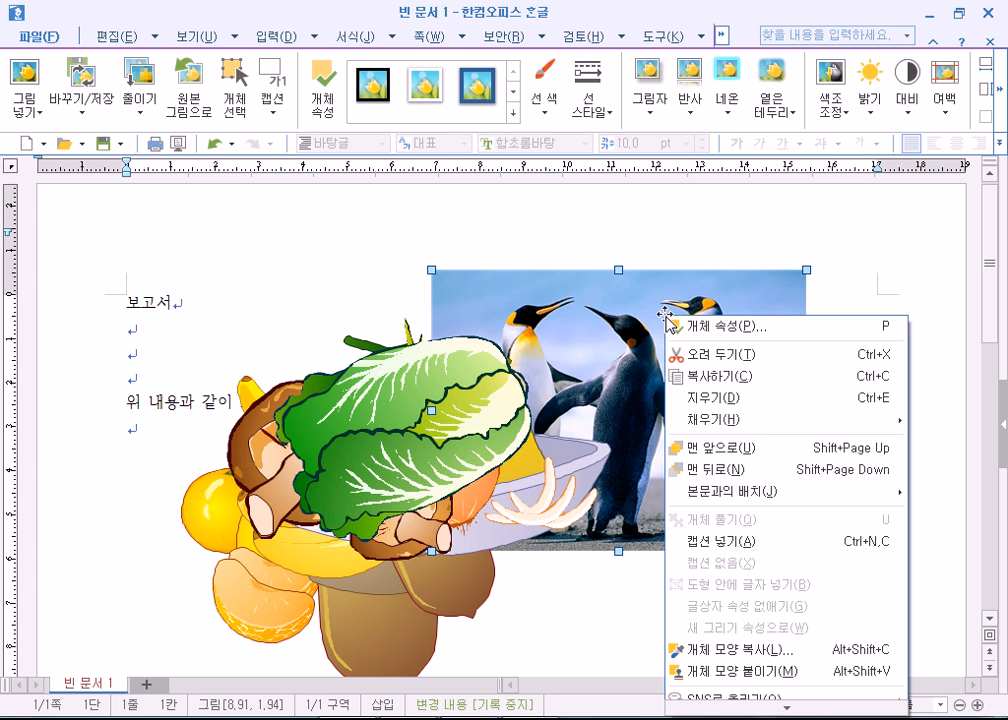
pyautogui.click(710, 450)
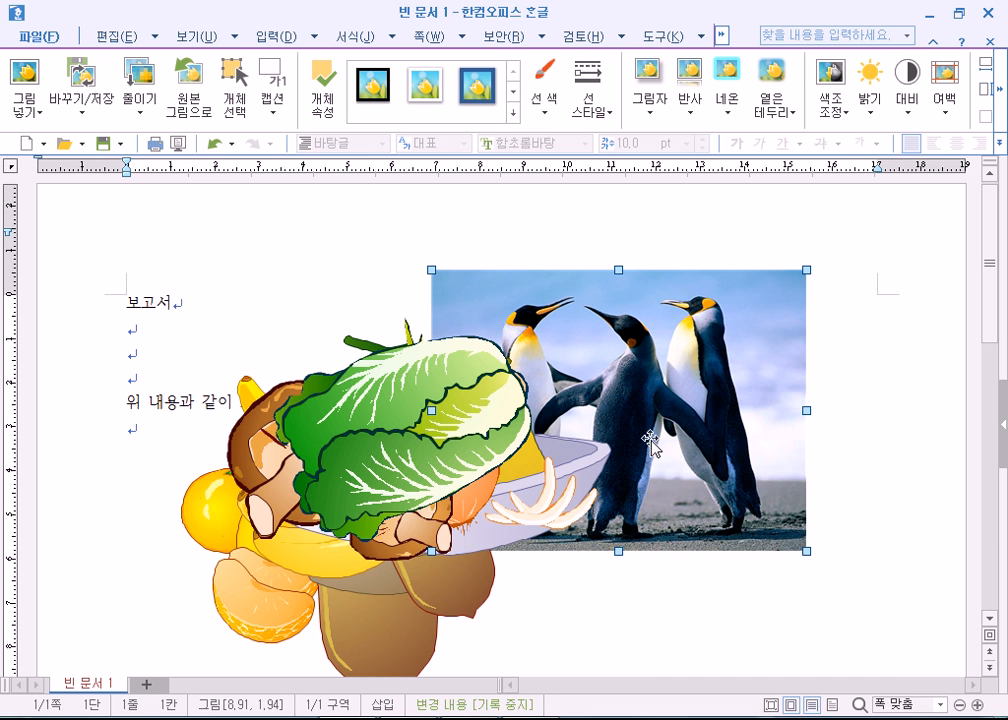
# Set the penguin photo's 본문과의 배치 to 글 앞으로, and move it over the cabbage and fruit
pyautogui.rightClick(602, 306)
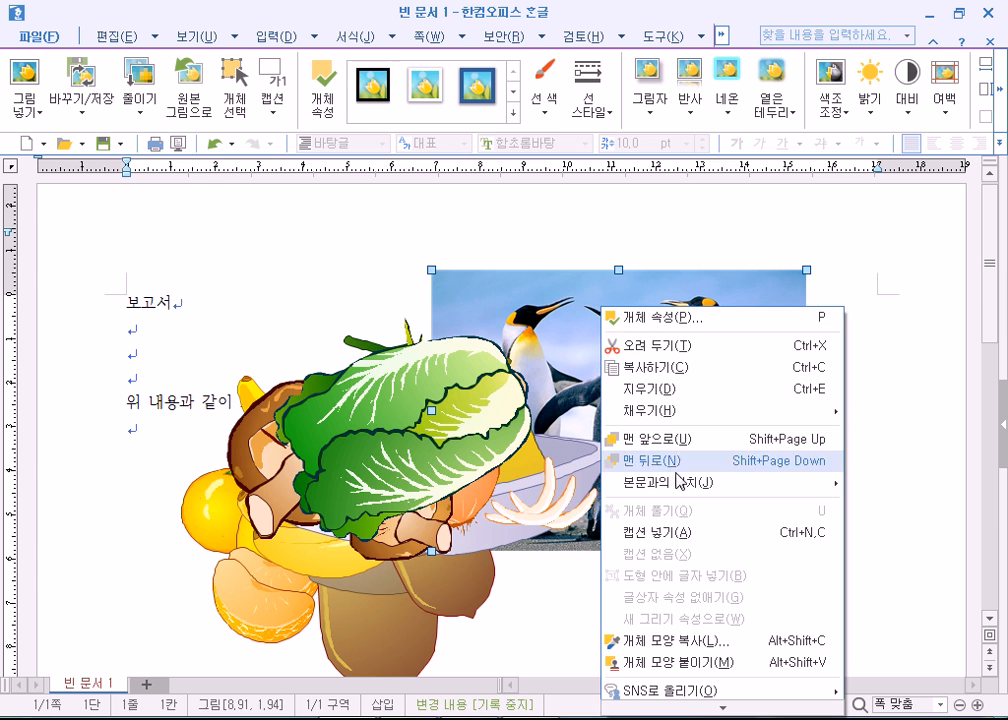
pyautogui.moveTo(676, 485)
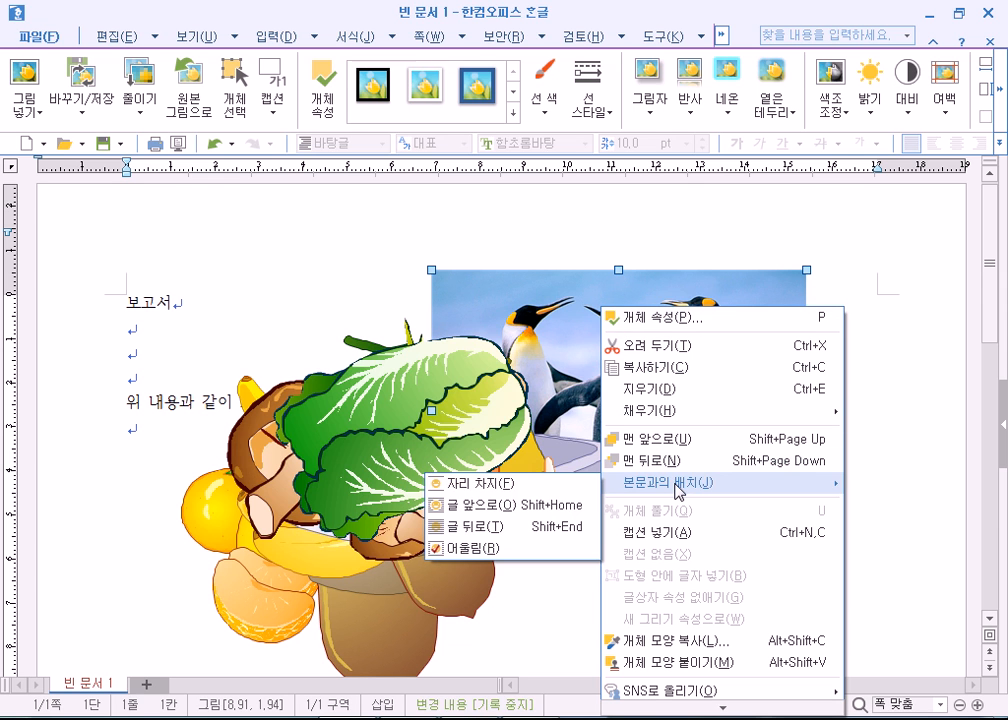
pyautogui.click(492, 505)
pyautogui.moveTo(466, 312); pyautogui.dragTo(342, 373)
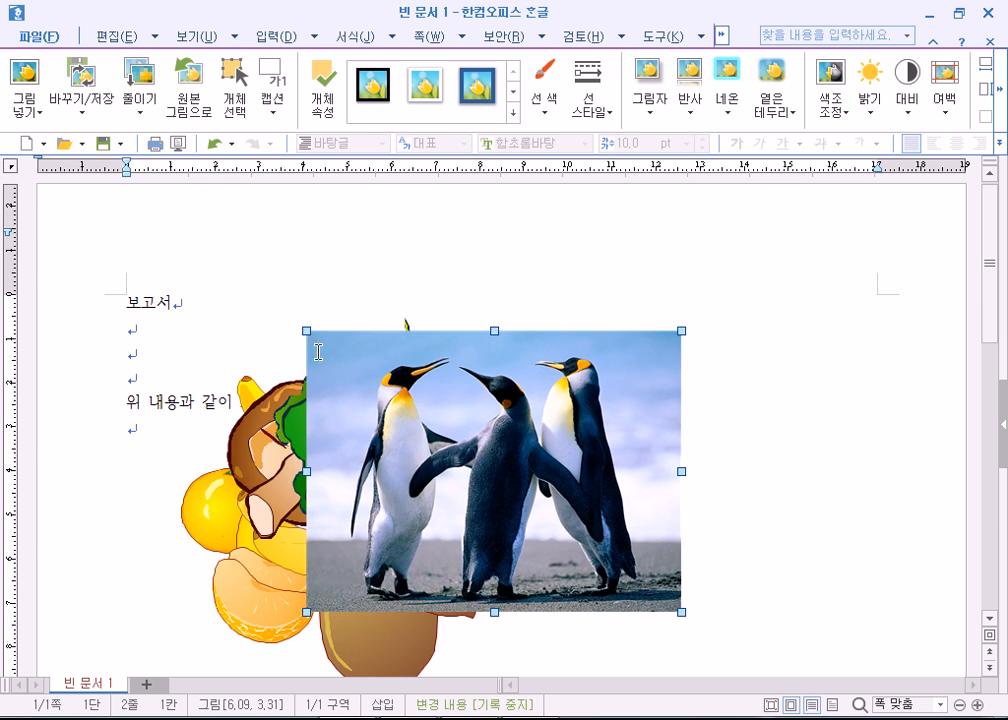
pyautogui.moveTo(483, 485); pyautogui.dragTo(521, 462)
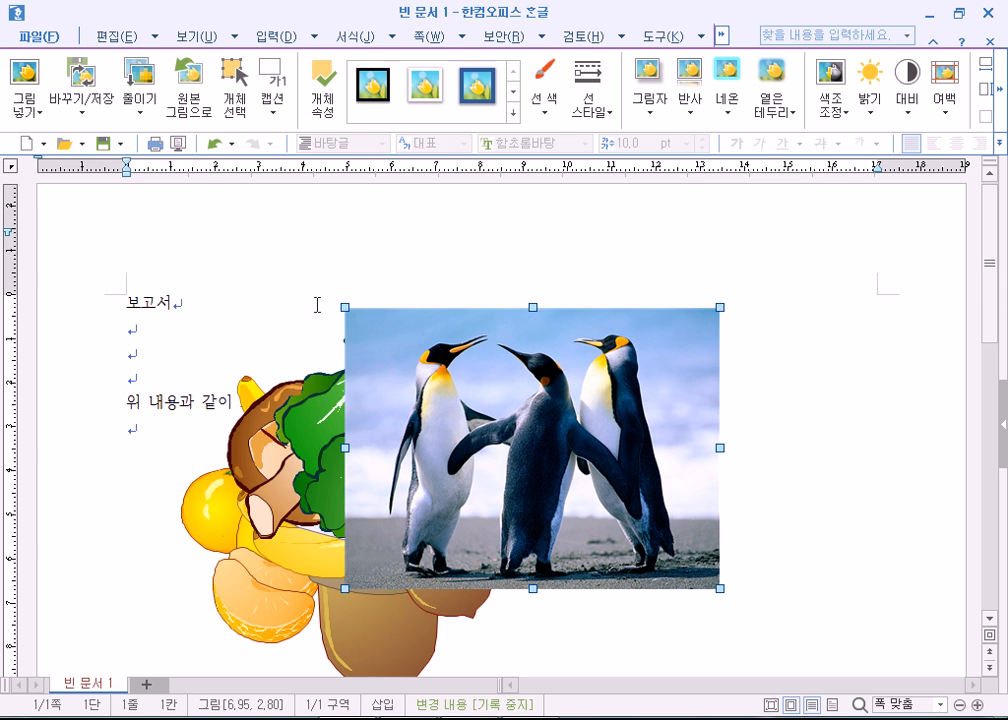
pyautogui.click(197, 326)
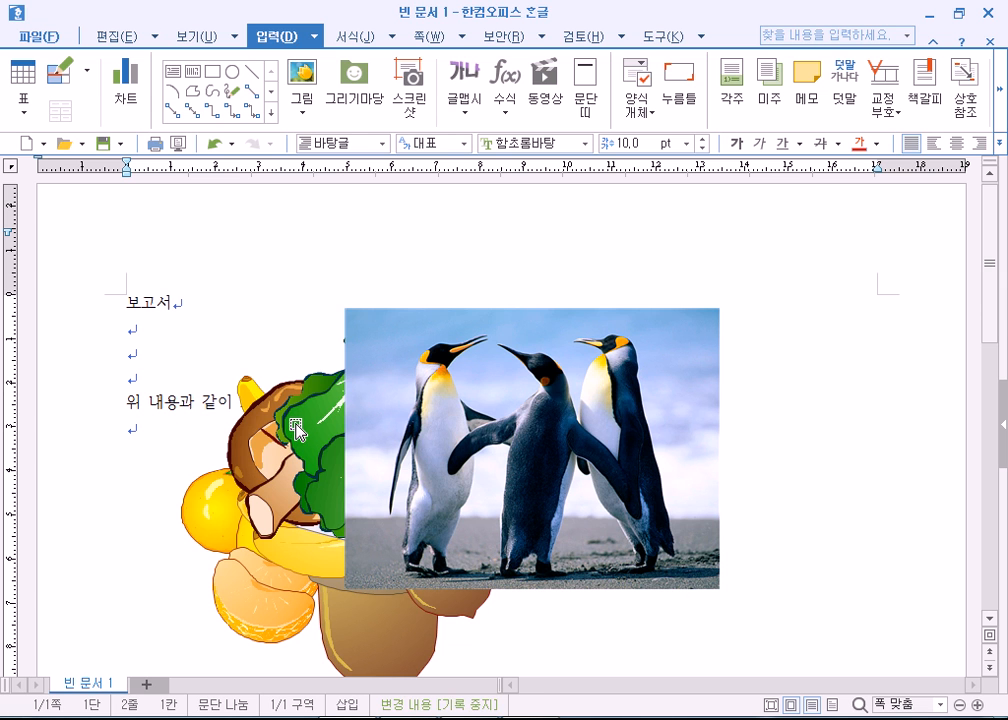
# Place the penguin photo behind the text with the 글 뒤로 arrangement
pyautogui.click(575, 390)
pyautogui.rightClick(575, 390)
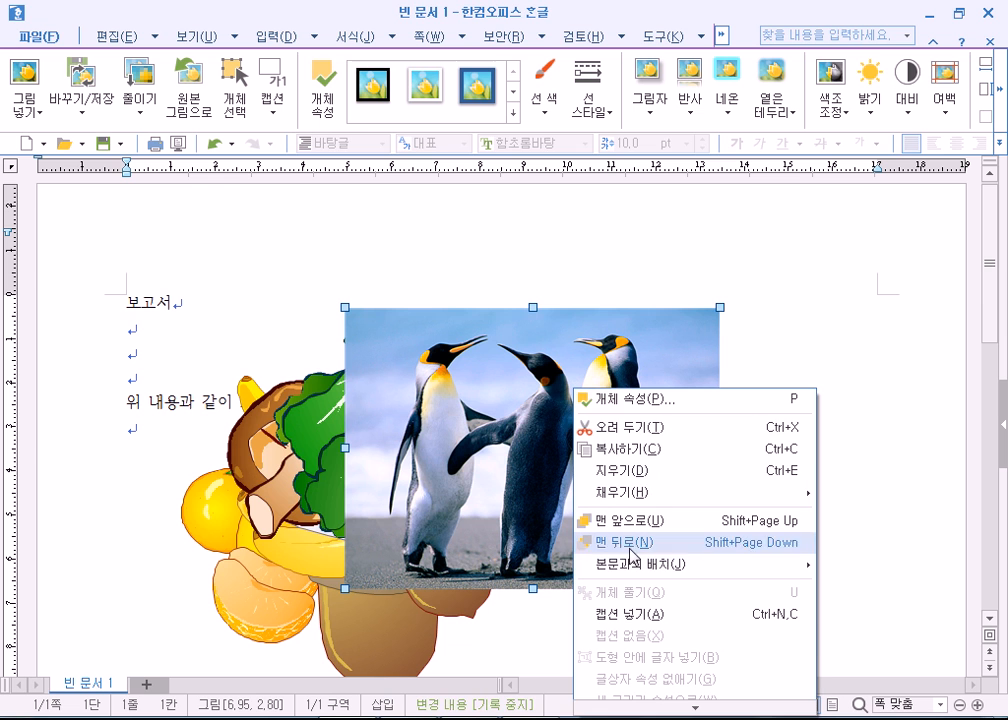
pyautogui.moveTo(630, 565)
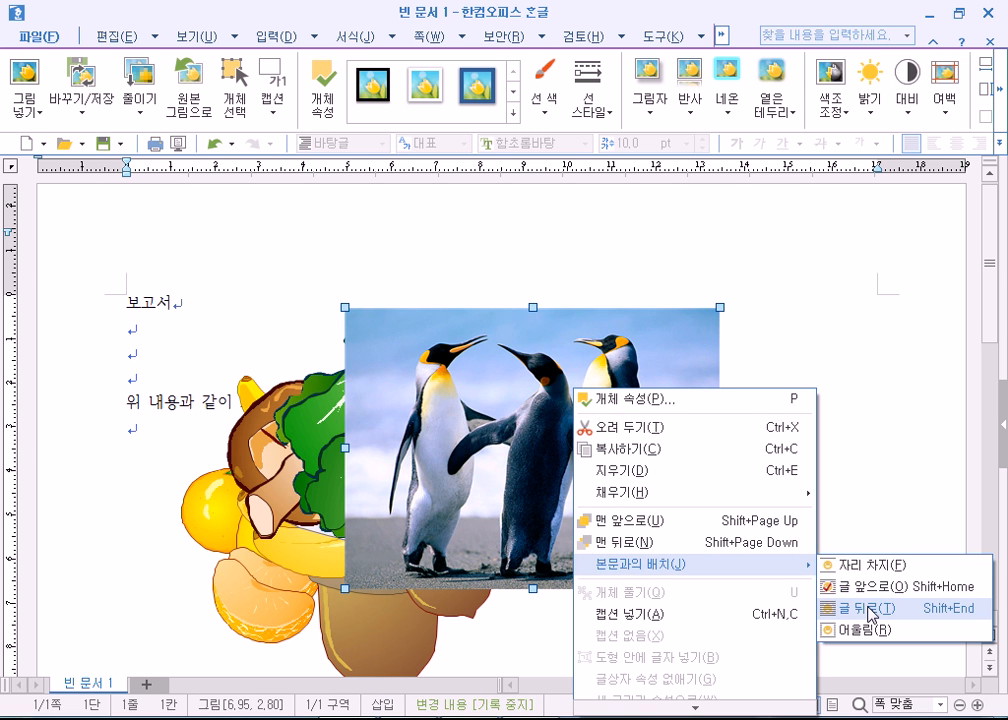
pyautogui.click(868, 609)
# Switch the penguin photo's text arrangement back to 글 앞으로
pyautogui.rightClick(614, 351)
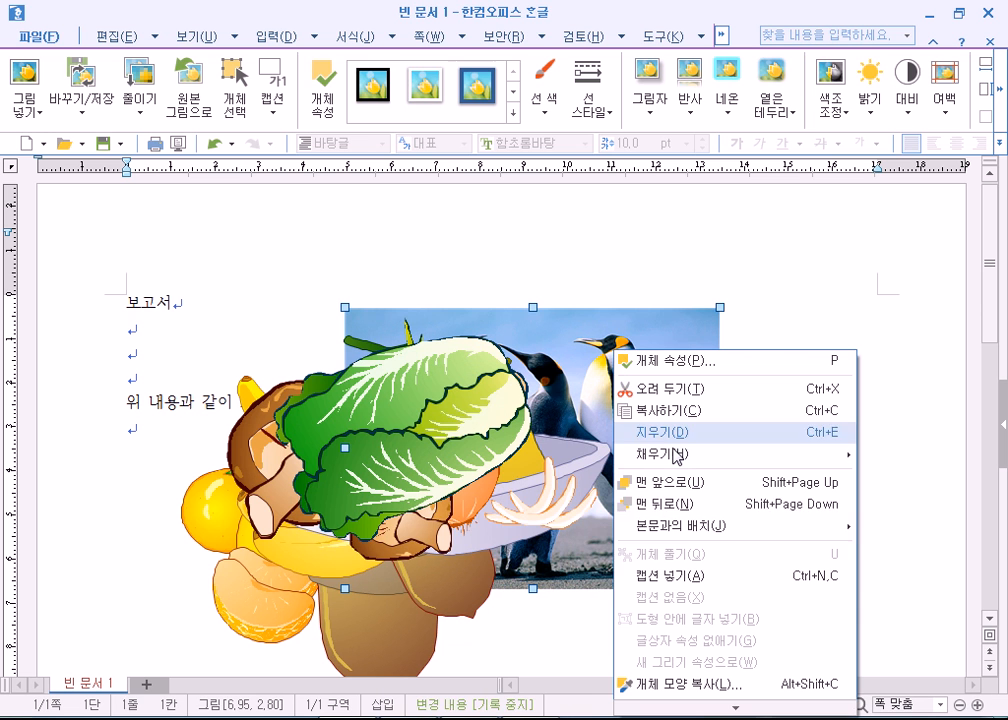
pyautogui.moveTo(712, 533)
pyautogui.click(530, 560)
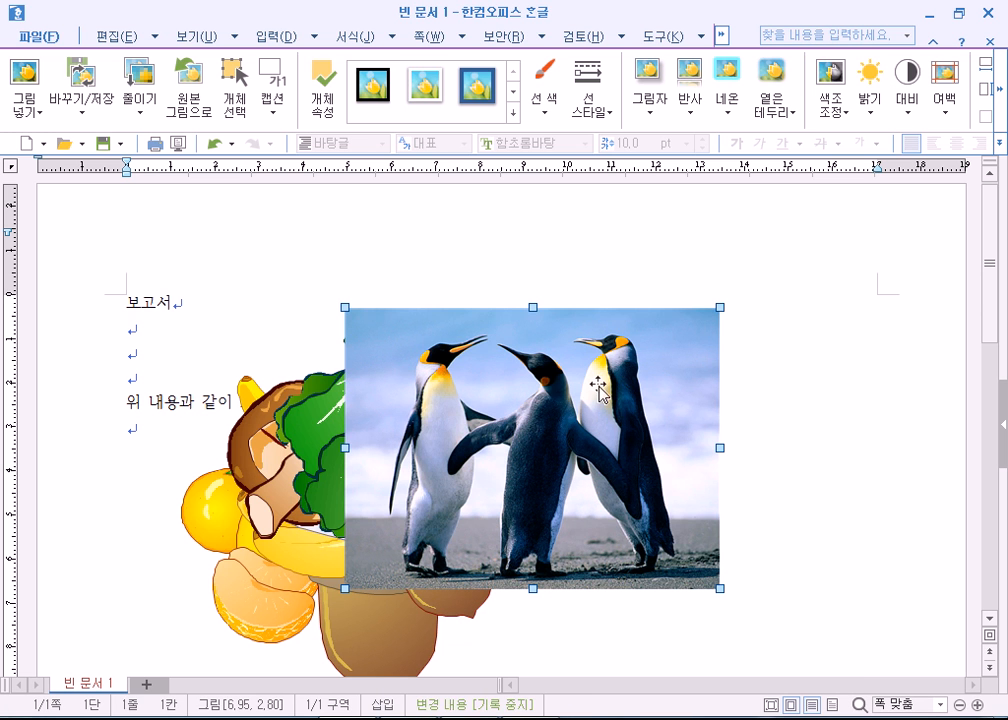
# Insert 튤립.jpg from the 사진 샘플 folder and place it so that it overlaps the penguin photo's upper-right corner
pyautogui.click(266, 286)
pyautogui.click(302, 72)
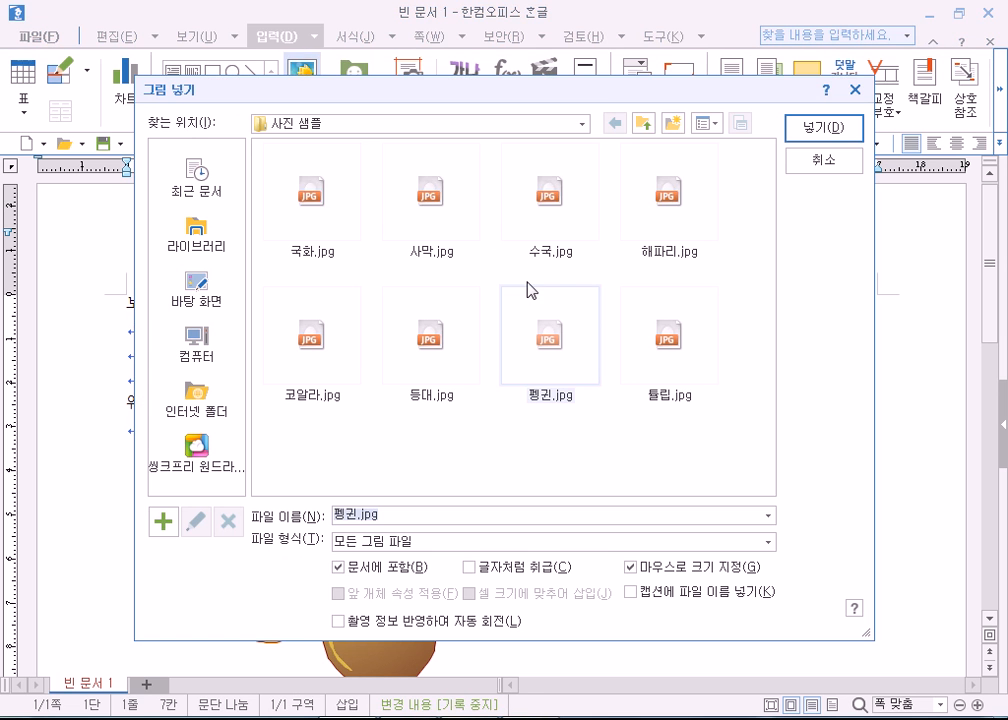
pyautogui.doubleClick(640, 345)
pyautogui.moveTo(558, 263); pyautogui.dragTo(775, 424)
pyautogui.moveTo(731, 315); pyautogui.dragTo(785, 368)
pyautogui.moveTo(801, 424); pyautogui.dragTo(776, 397)
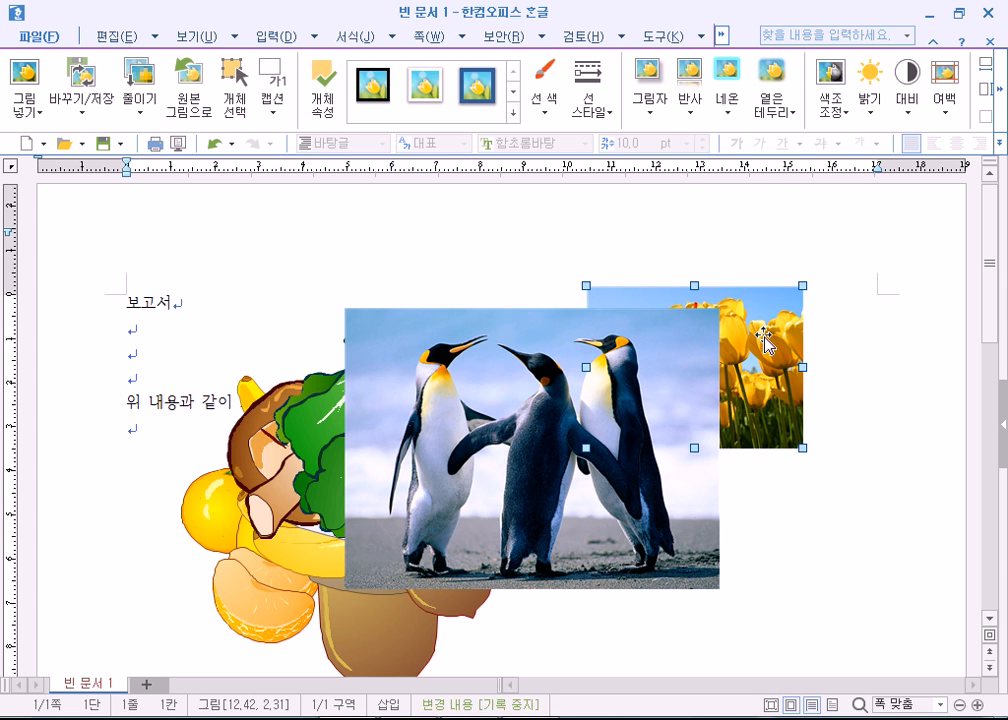
# Shift the tulip photo slightly to the right and try to bring it in front of the penguin photo with 맨 앞으로
pyautogui.click(501, 360)
pyautogui.rightClick(499, 364)
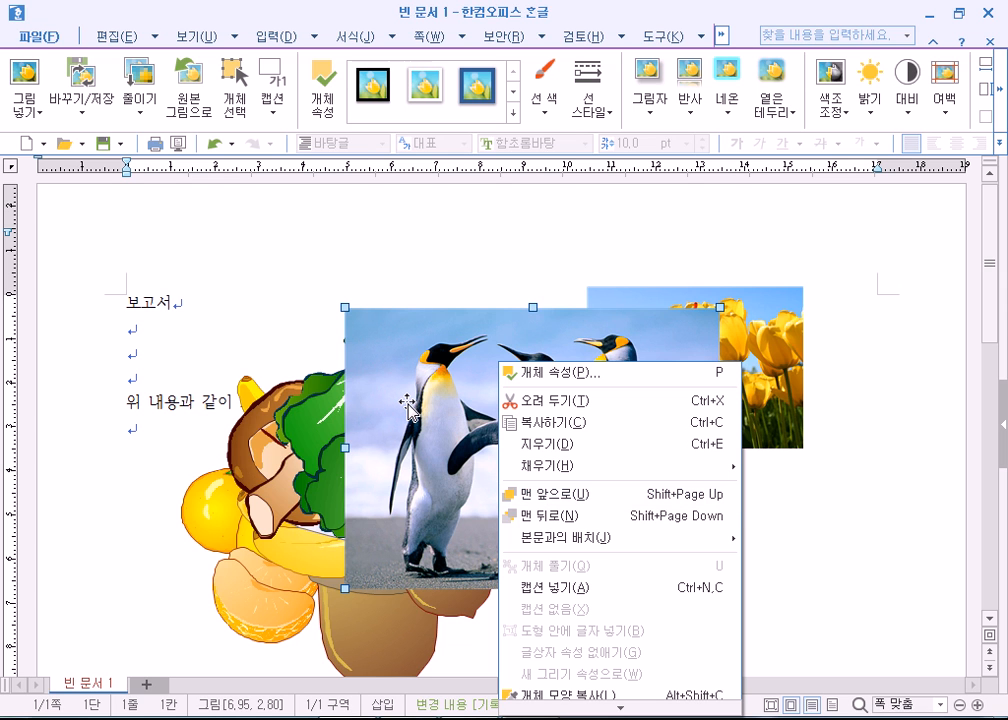
pyautogui.click(783, 345)
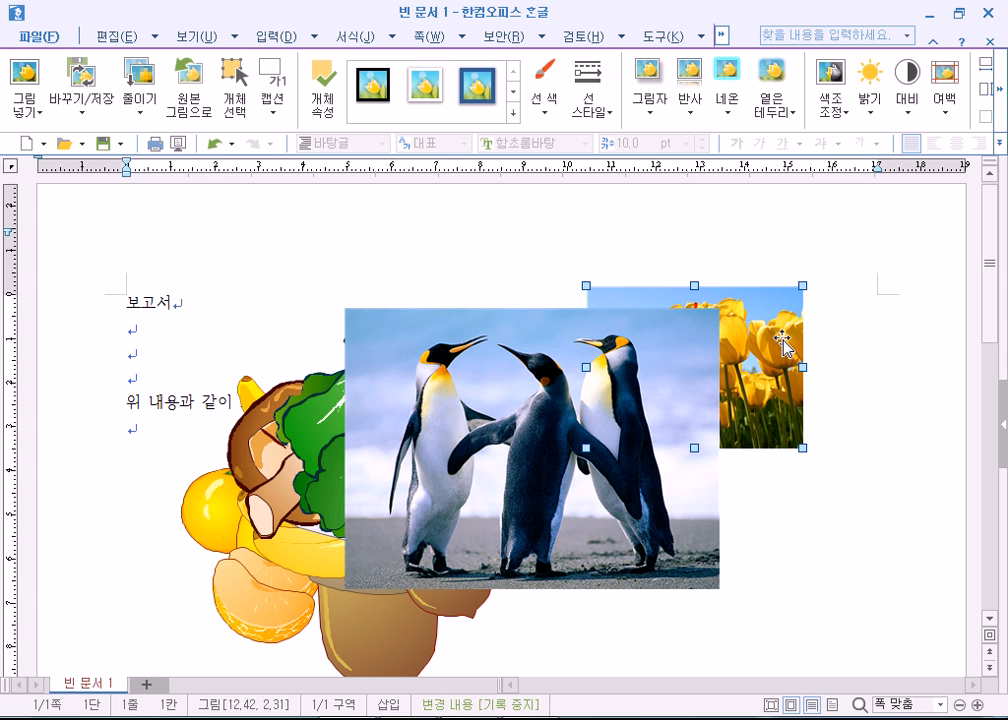
pyautogui.moveTo(783, 345); pyautogui.dragTo(793, 345)
pyautogui.rightClick(770, 334)
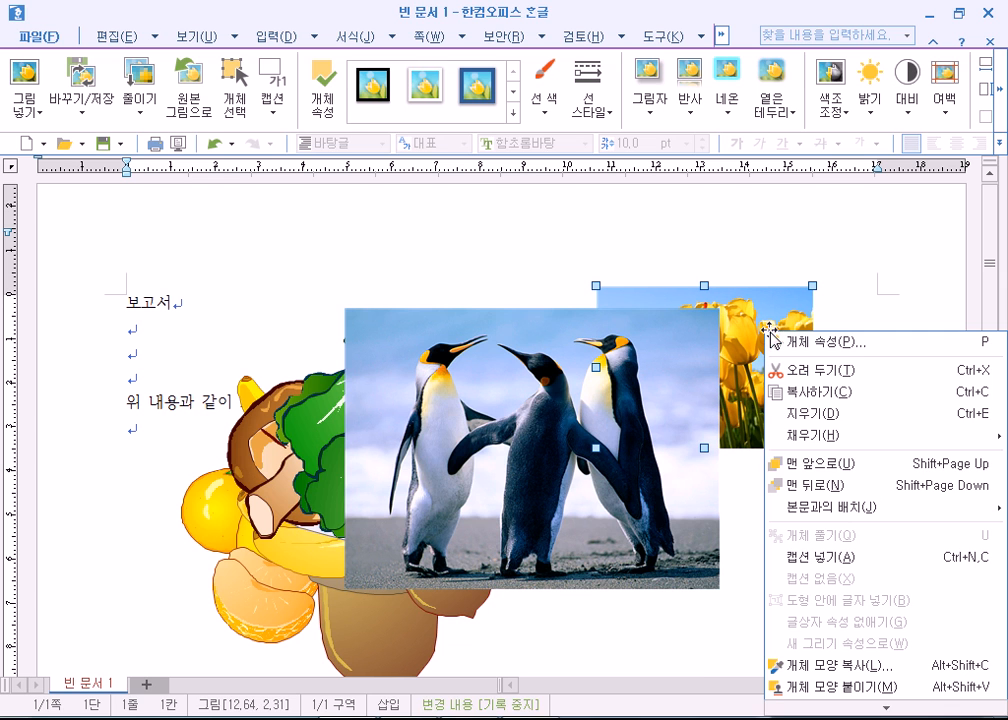
pyautogui.click(810, 464)
pyautogui.click(835, 475)
pyautogui.click(783, 405)
pyautogui.rightClick(785, 405)
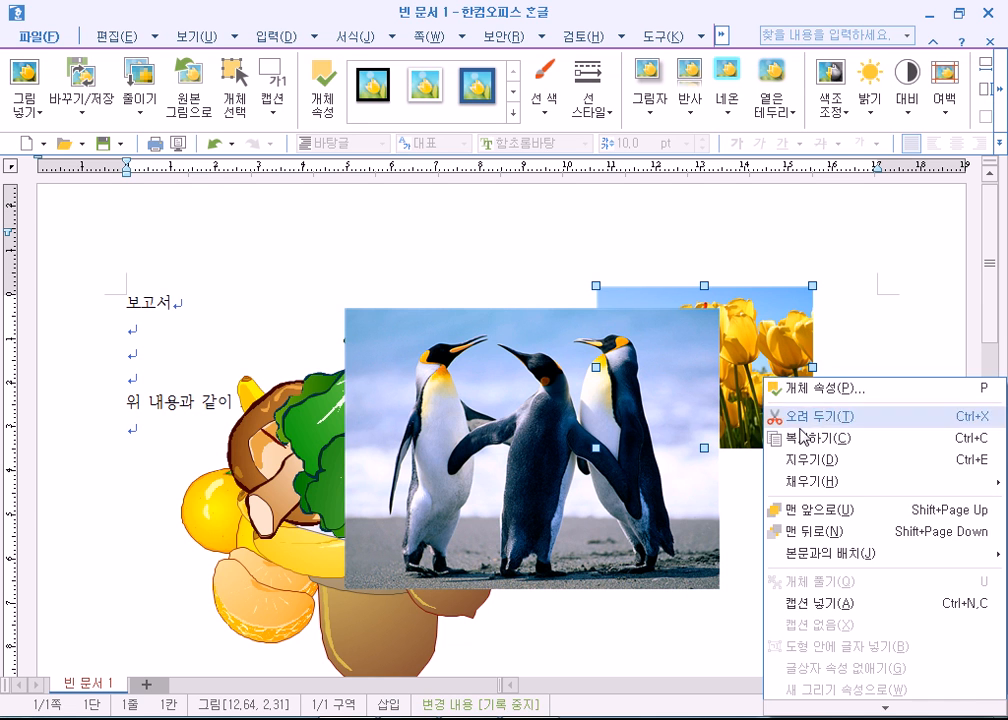
pyautogui.click(788, 511)
# Set the tulip photo's 본문과의 배치 to 글 앞으로
pyautogui.rightClick(747, 347)
pyautogui.moveTo(765, 522)
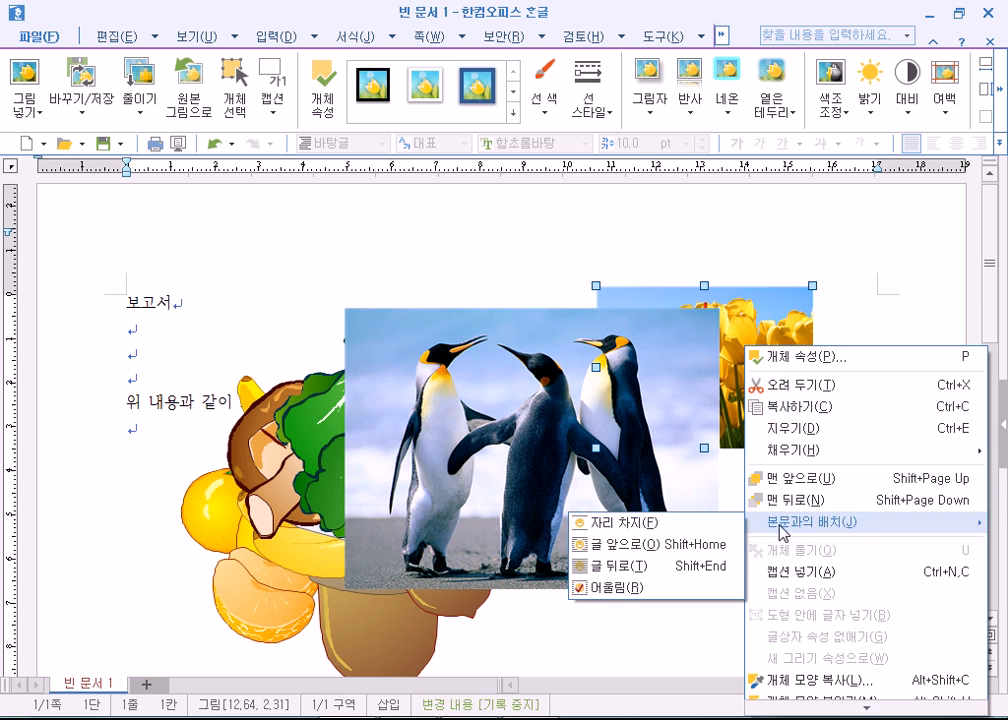
pyautogui.click(673, 547)
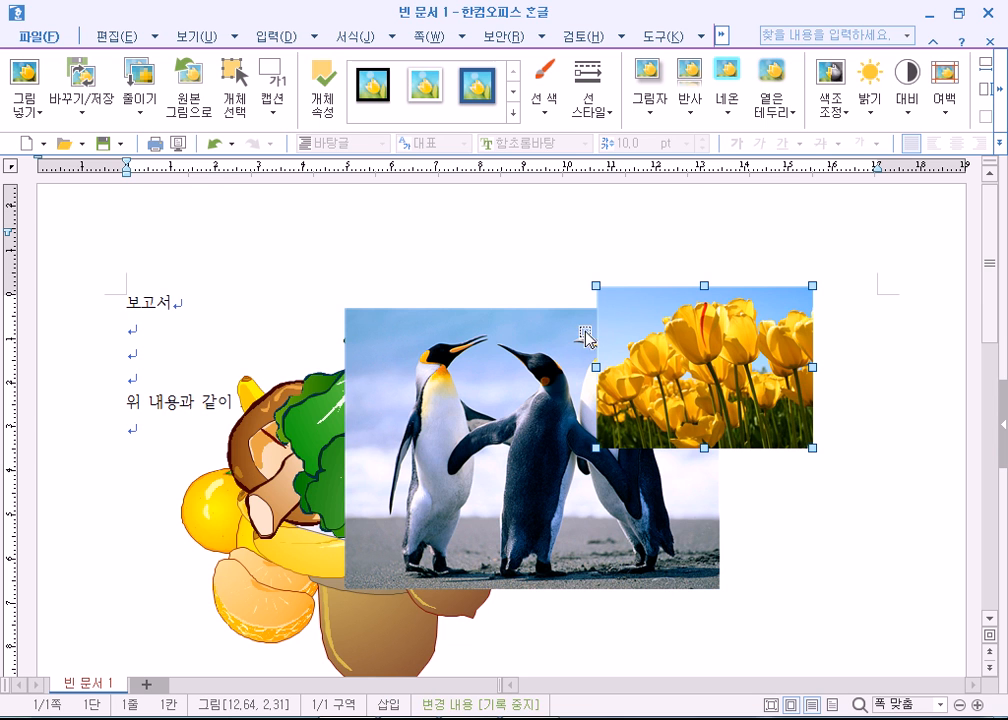
# Compare the tools offered for the body text, the penguin photo and the cabbage clip art by selecting each in turn
pyautogui.click(832, 510)
pyautogui.click(787, 397)
pyautogui.click(245, 287)
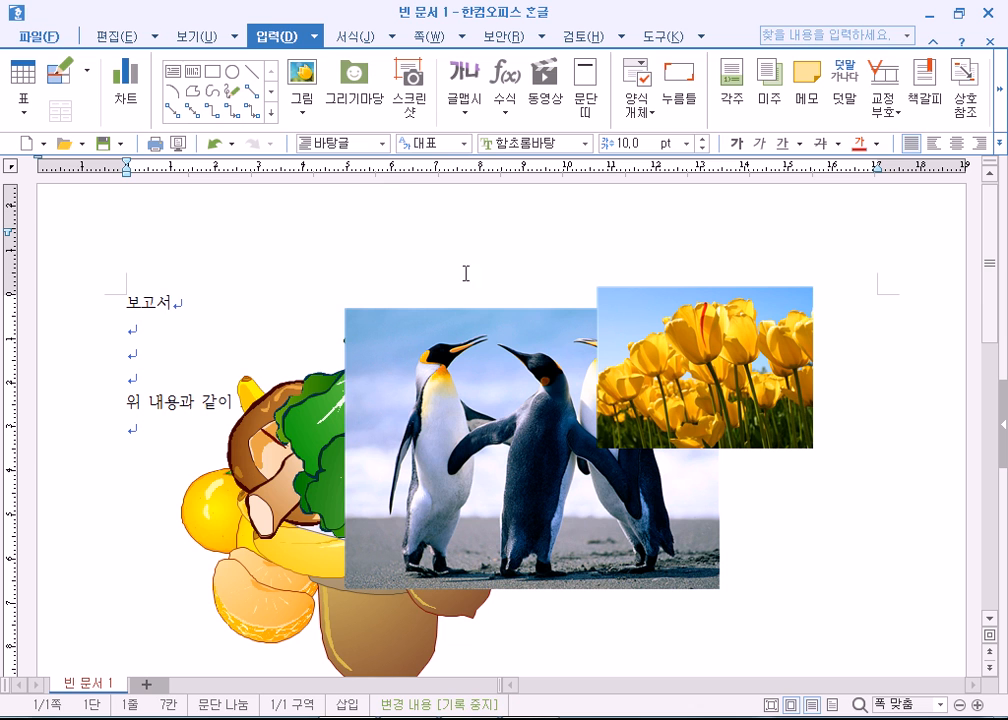
pyautogui.click(503, 414)
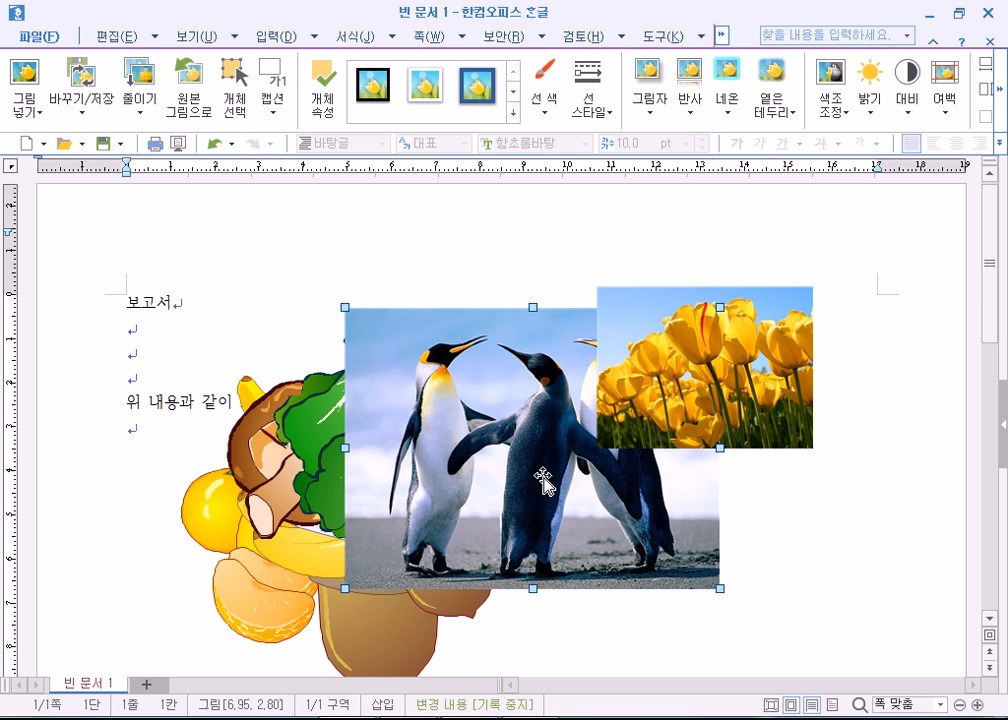
pyautogui.click(141, 297)
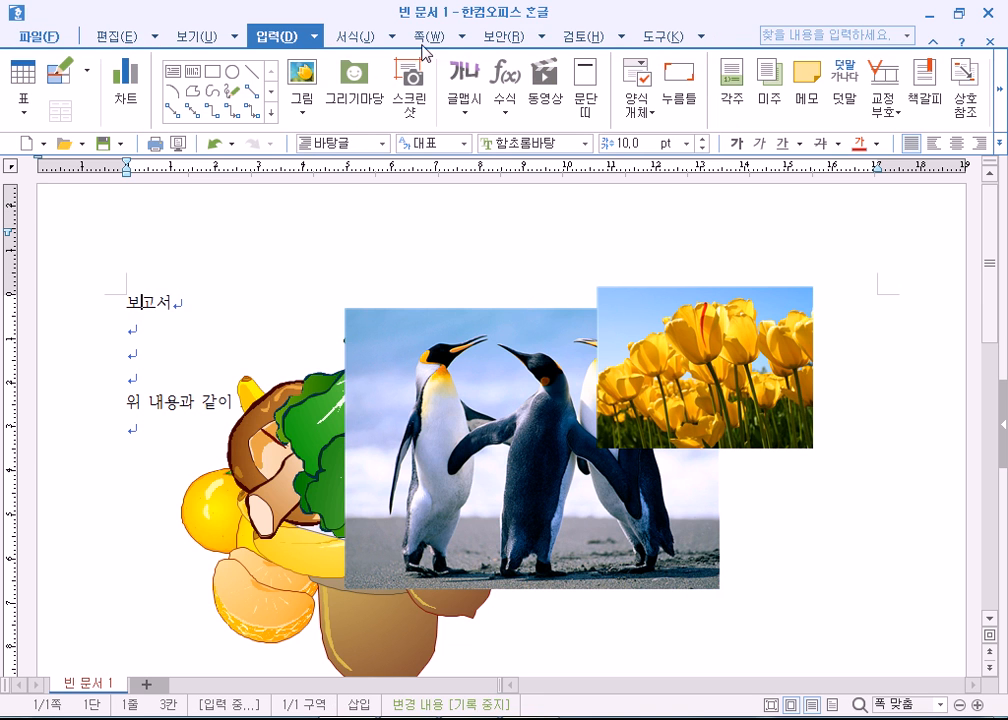
pyautogui.click(295, 428)
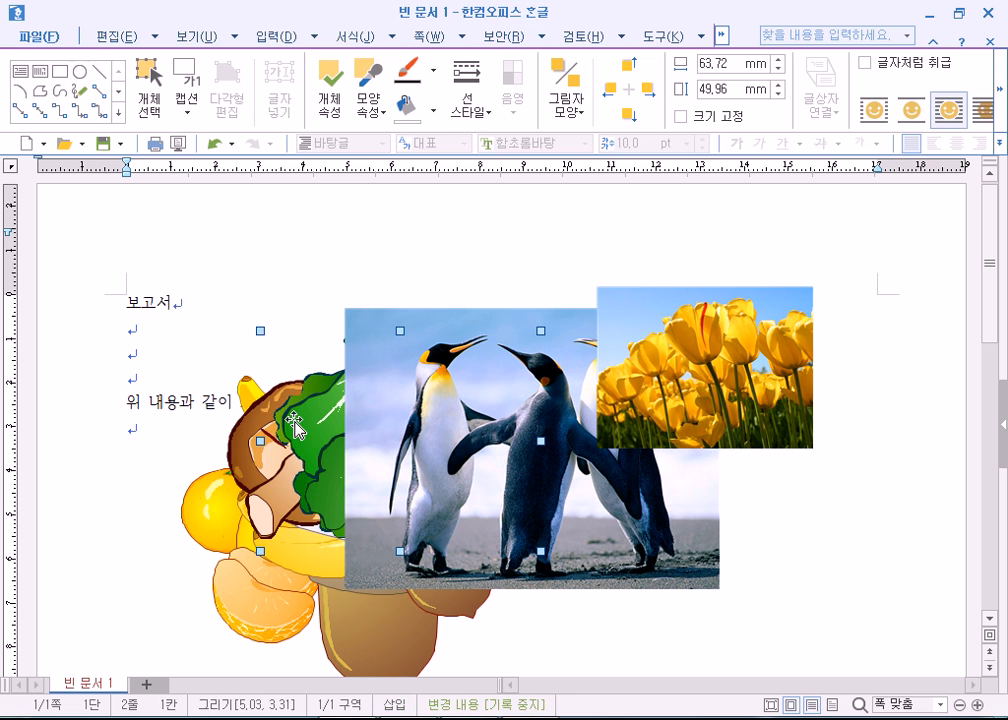
# Move the penguin photo about 32 mm to the right and 11 mm down, uncovering most of the cabbage clip art
pyautogui.scroll(-3, 298, 420)
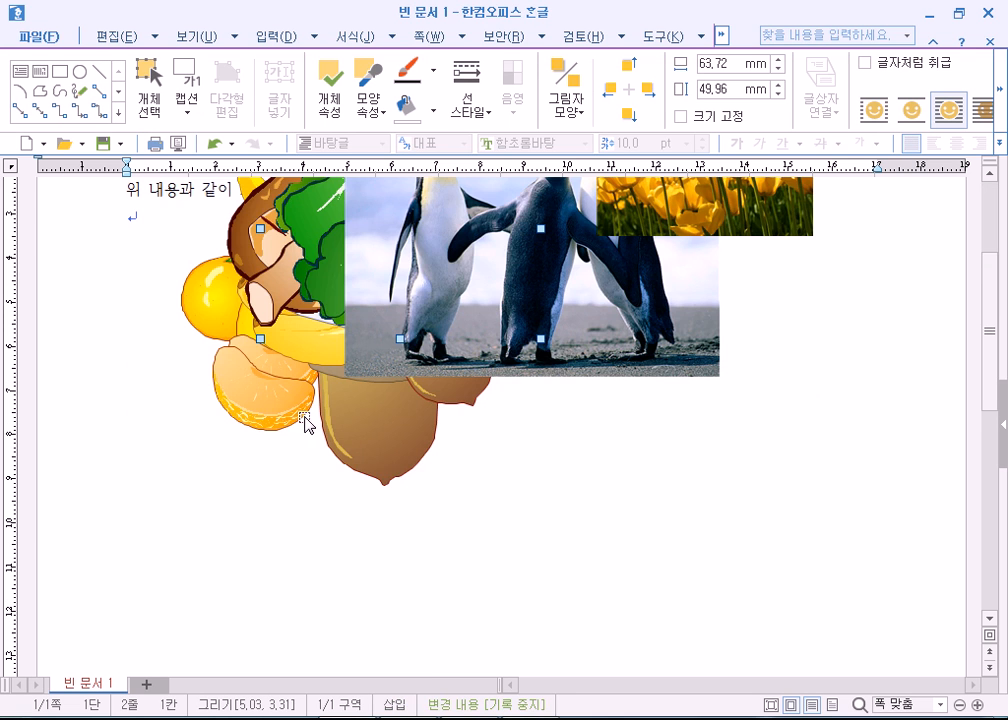
pyautogui.moveTo(559, 344); pyautogui.dragTo(701, 392)
pyautogui.scroll(3, 500, 420)
# Alternate the selection between the clip art and the photos to compare their tools, including the clip art's 개체 속성 settings
pyautogui.click(372, 447)
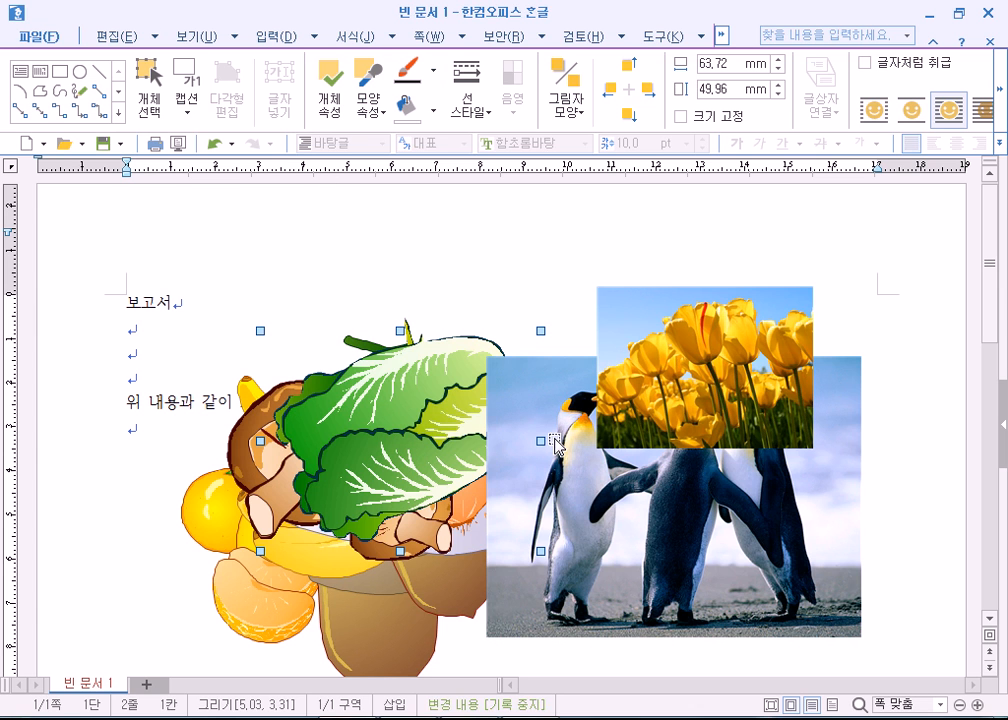
pyautogui.click(583, 518)
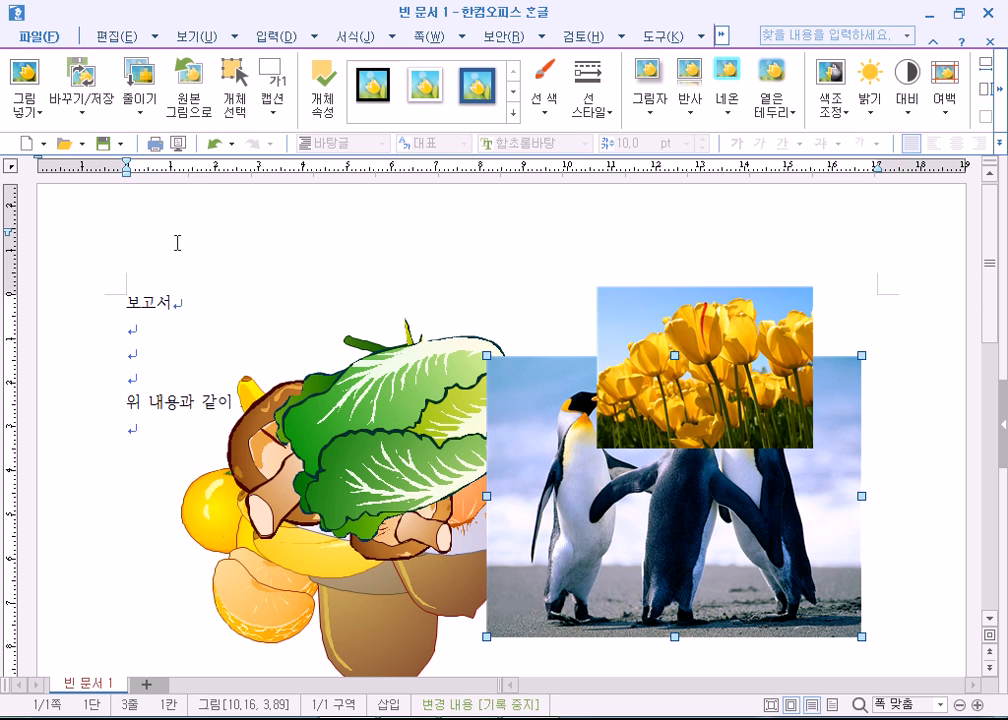
pyautogui.doubleClick(297, 343)
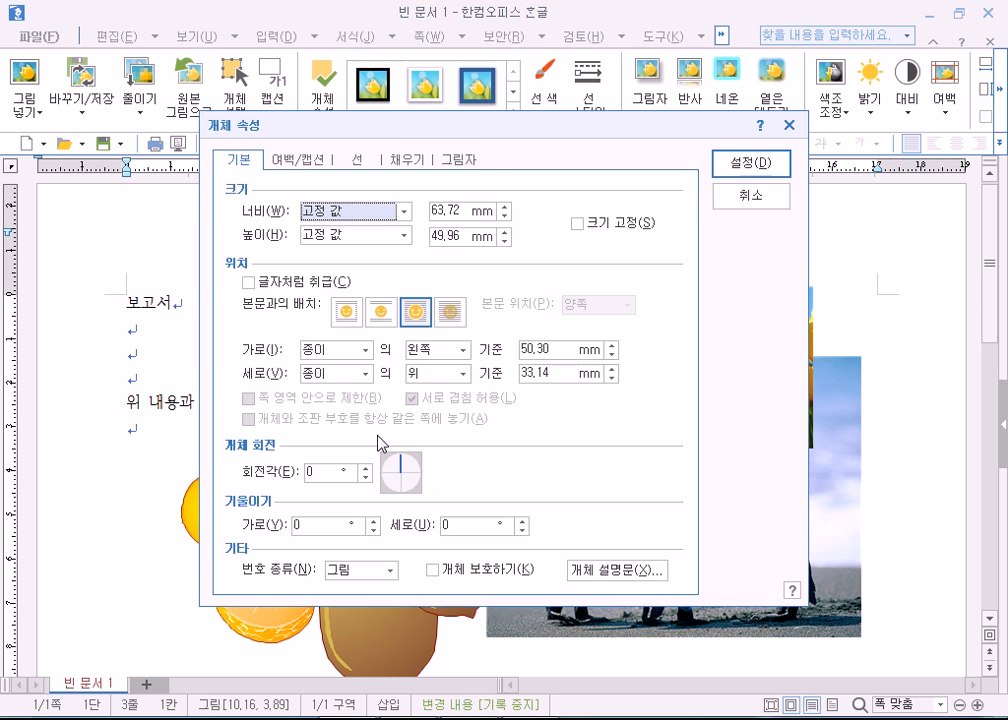
pyautogui.click(749, 197)
pyautogui.click(595, 535)
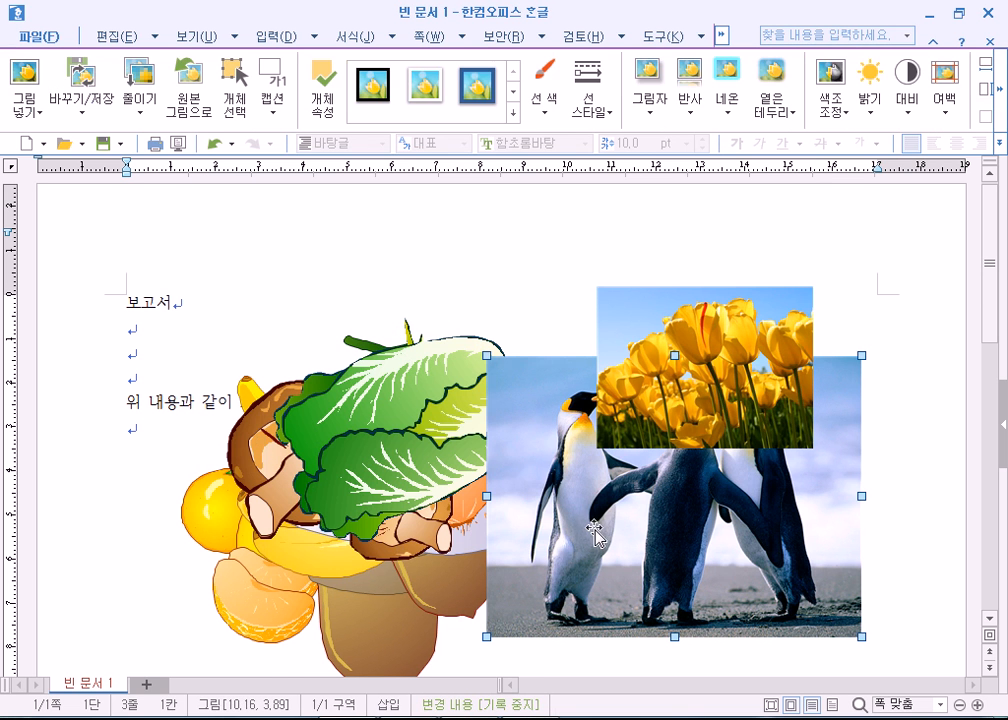
pyautogui.click(303, 338)
pyautogui.click(715, 355)
pyautogui.click(420, 382)
# Apply the pale rounded frame picture style with a soft shadow to the tulip photo
pyautogui.click(657, 355)
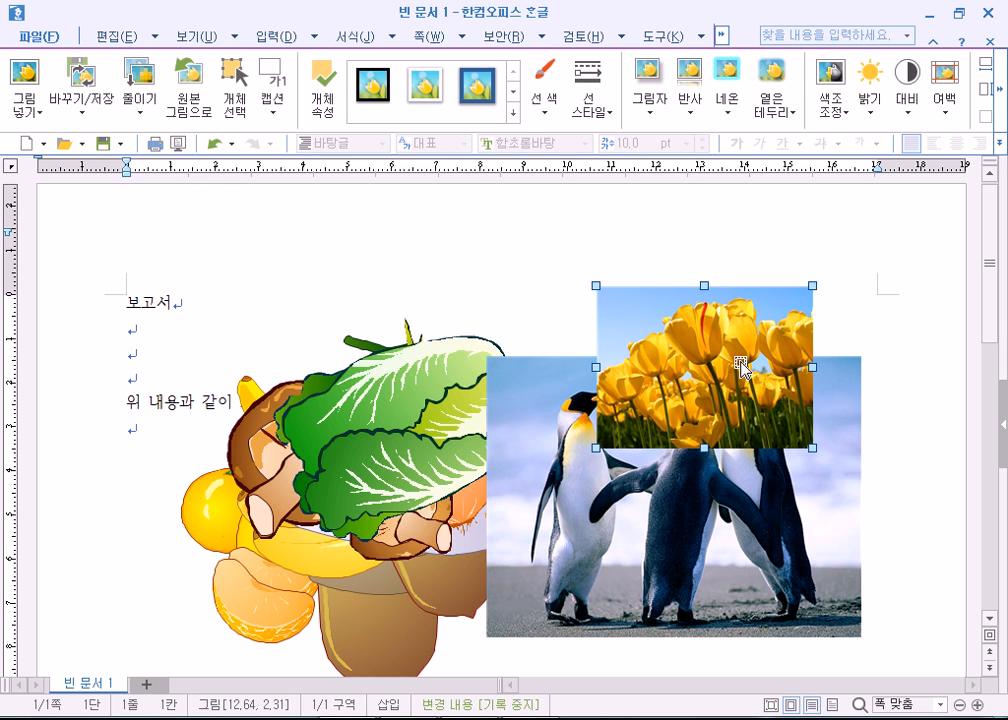
pyautogui.click(515, 113)
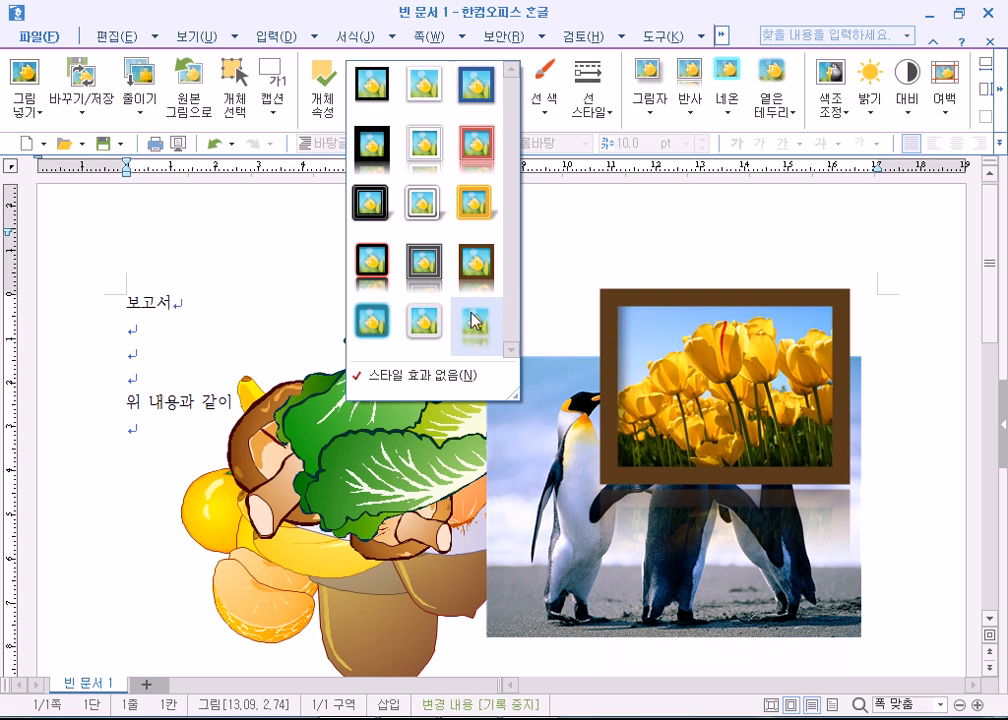
pyautogui.click(420, 326)
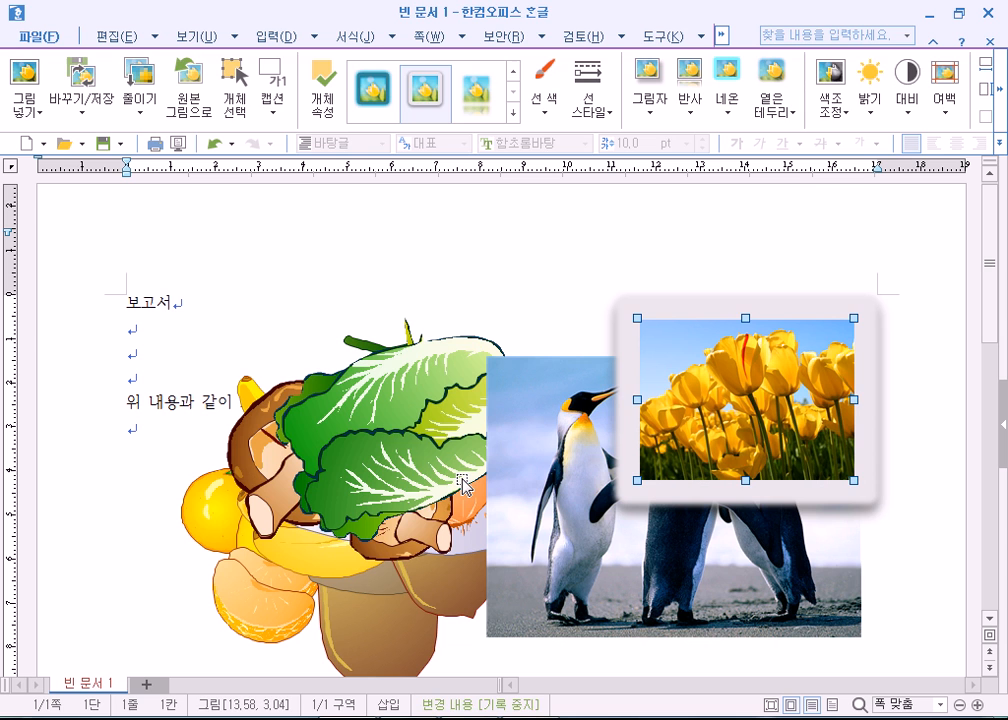
# Nudge the cabbage clip art slightly upward and examine the drawing tools available for it
pyautogui.click(395, 410)
pyautogui.moveTo(395, 410)
pyautogui.mouseDown()
pyautogui.moveTo(338, 402)
pyautogui.moveTo(332, 390)
pyautogui.moveTo(396, 415)
pyautogui.mouseUp()
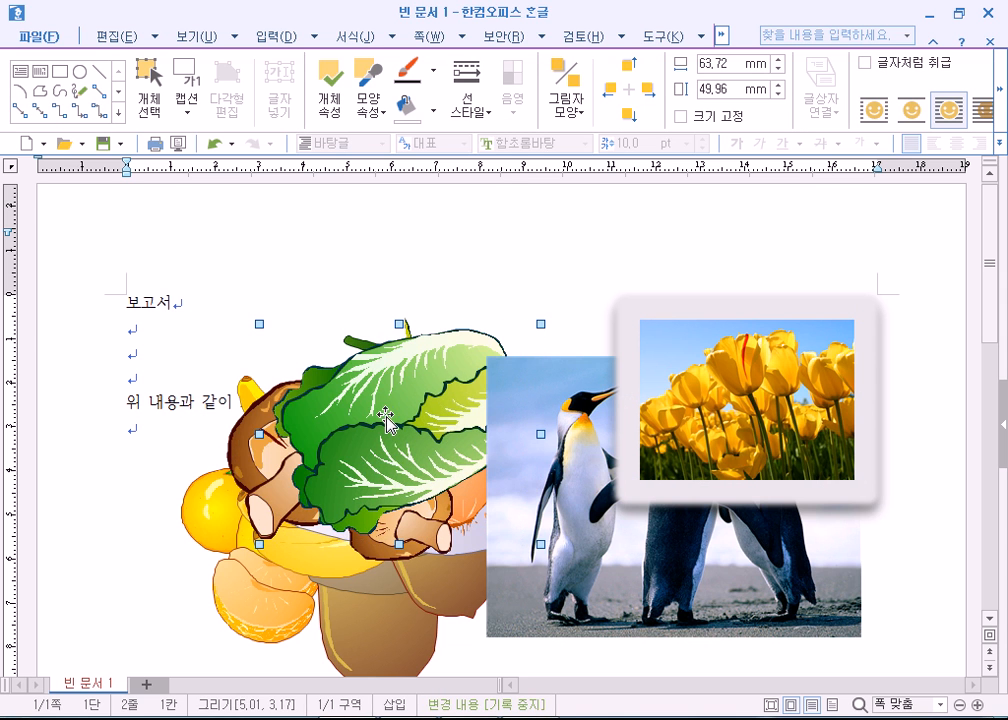
pyautogui.click(1000, 100)
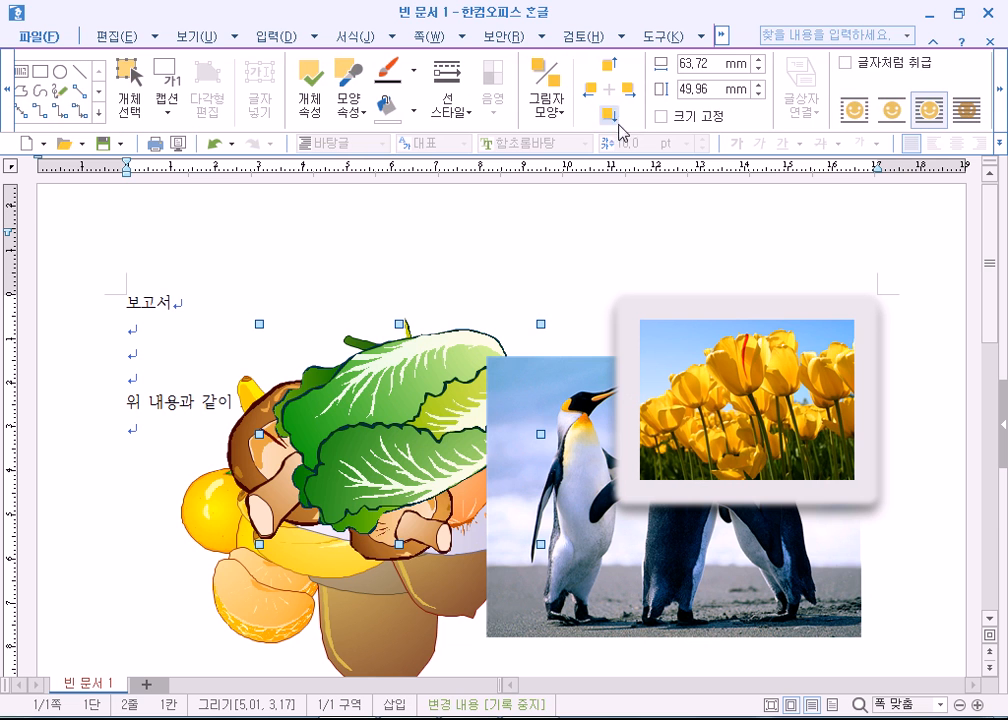
# Apply the black frame picture style with a reflection to the tulip photo, and reselect the cabbage clip art
pyautogui.click(697, 416)
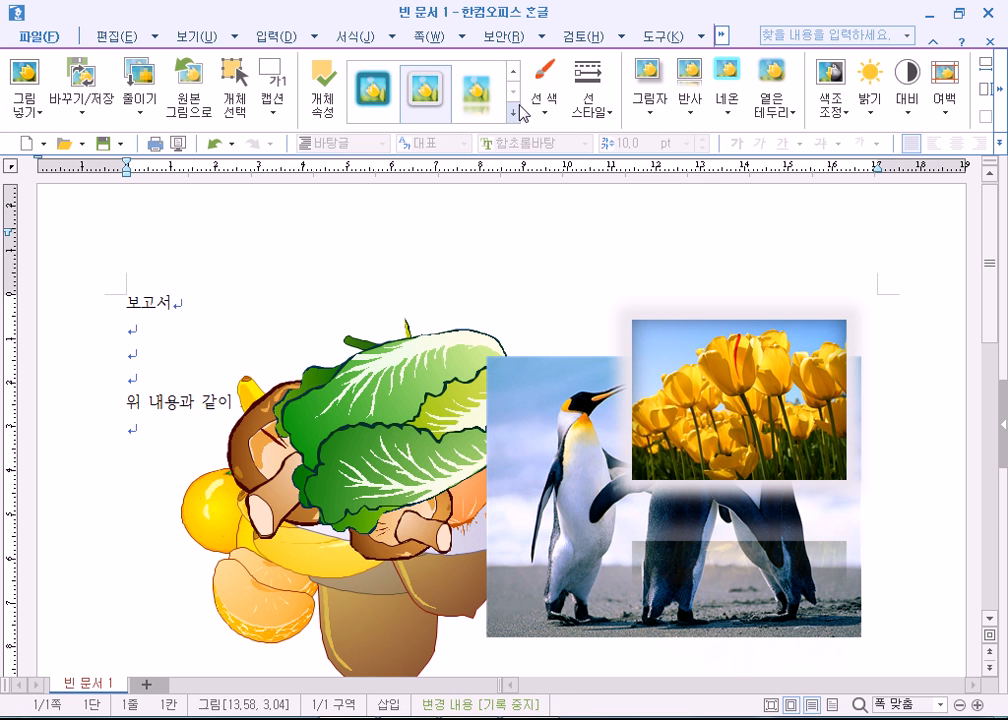
pyautogui.click(513, 112)
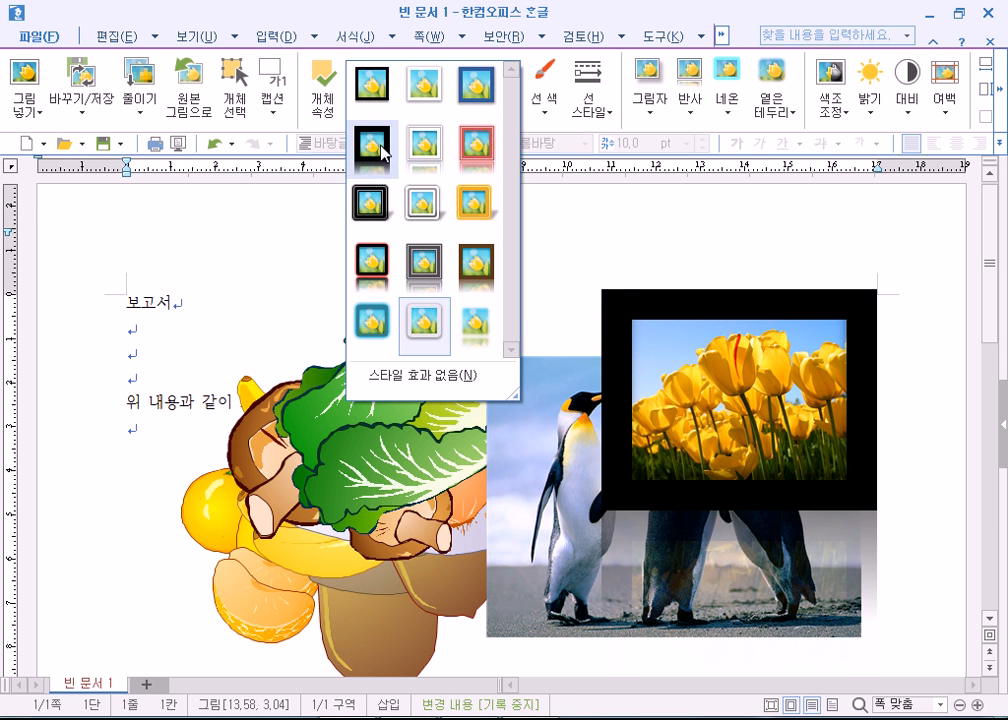
pyautogui.click(390, 155)
pyautogui.click(366, 443)
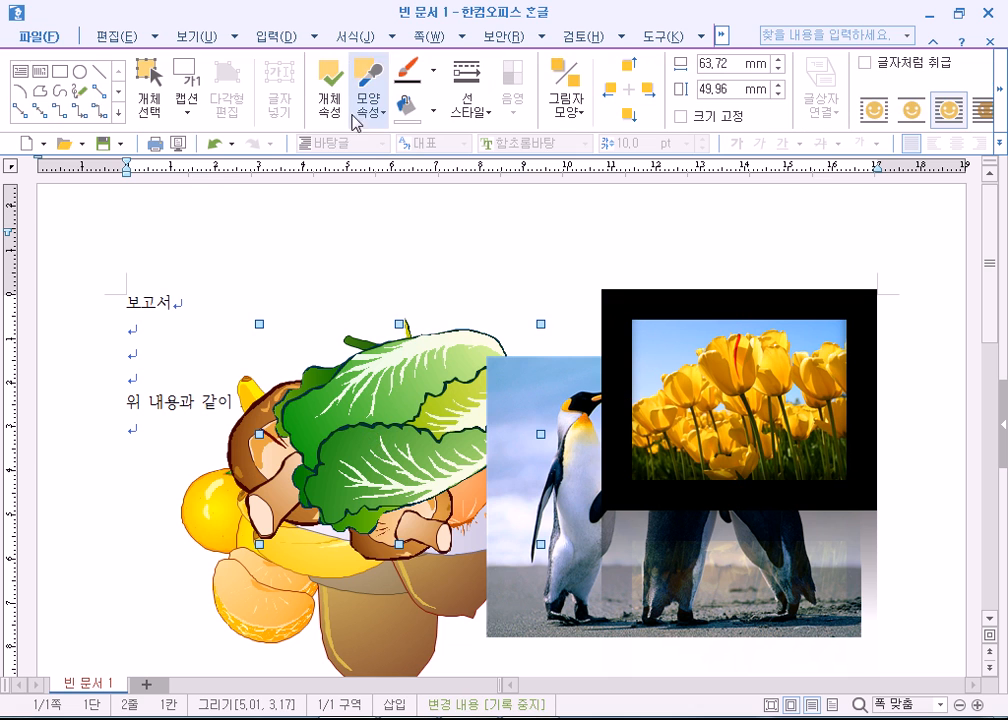